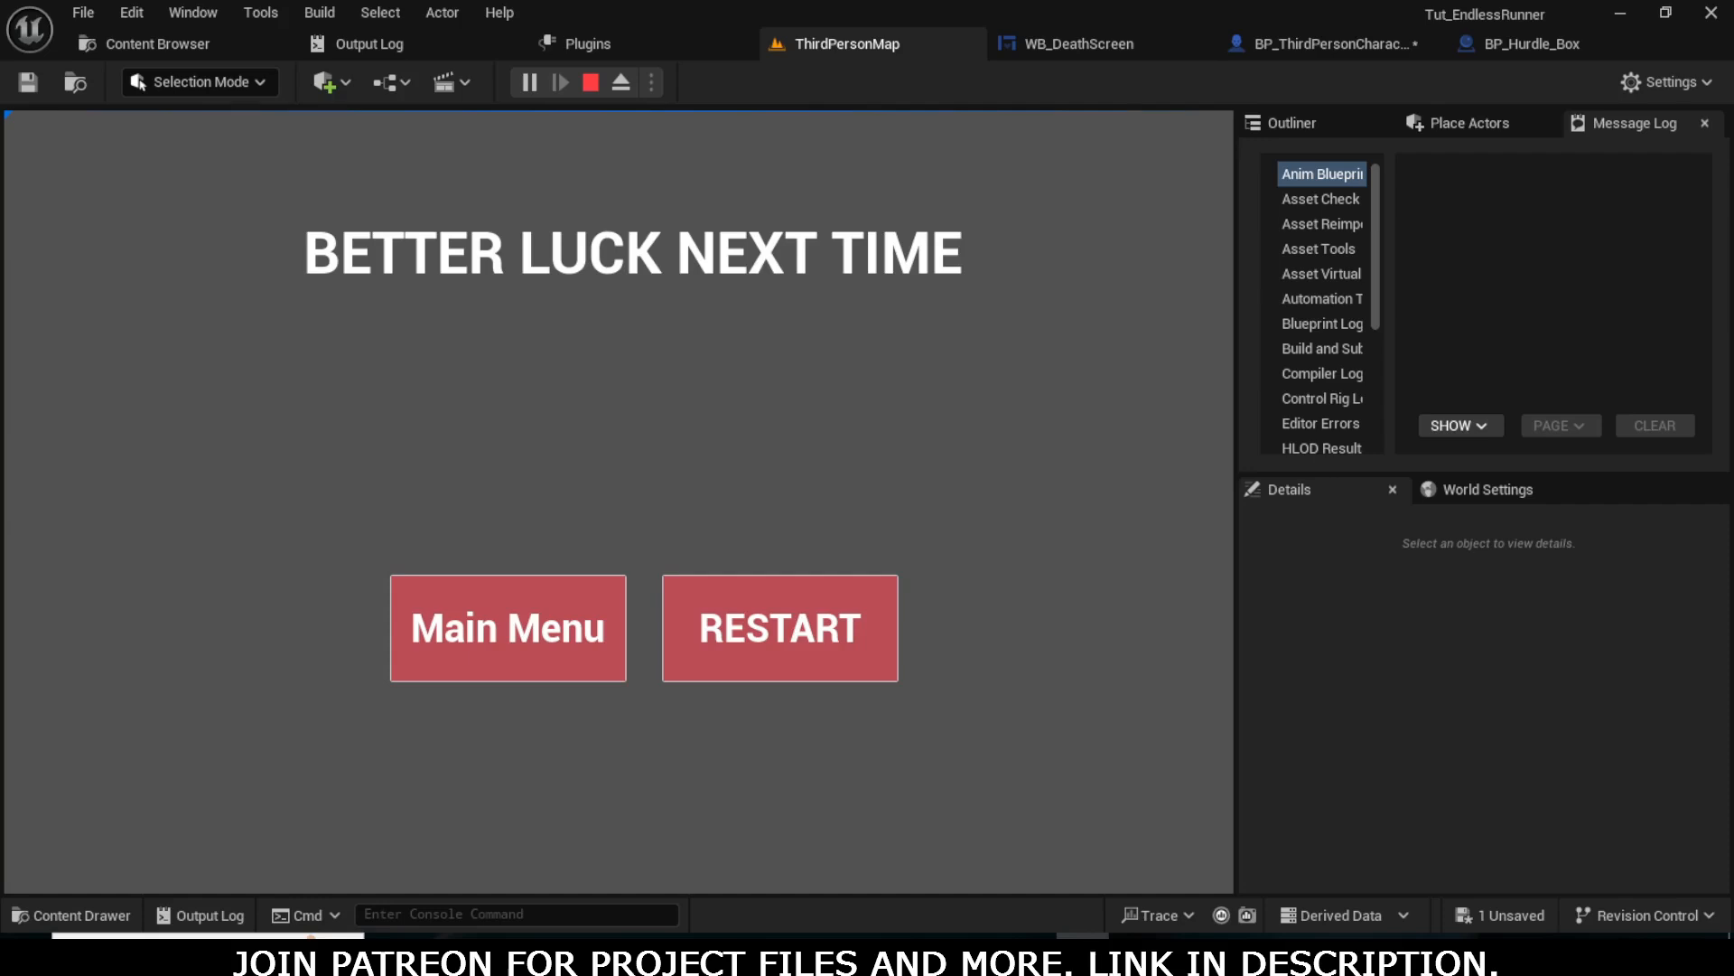
- Test the RESTART button on the running game's death screen and end the play session
key(shift+F1)
click(797, 625)
click(797, 638)
key(Escape)
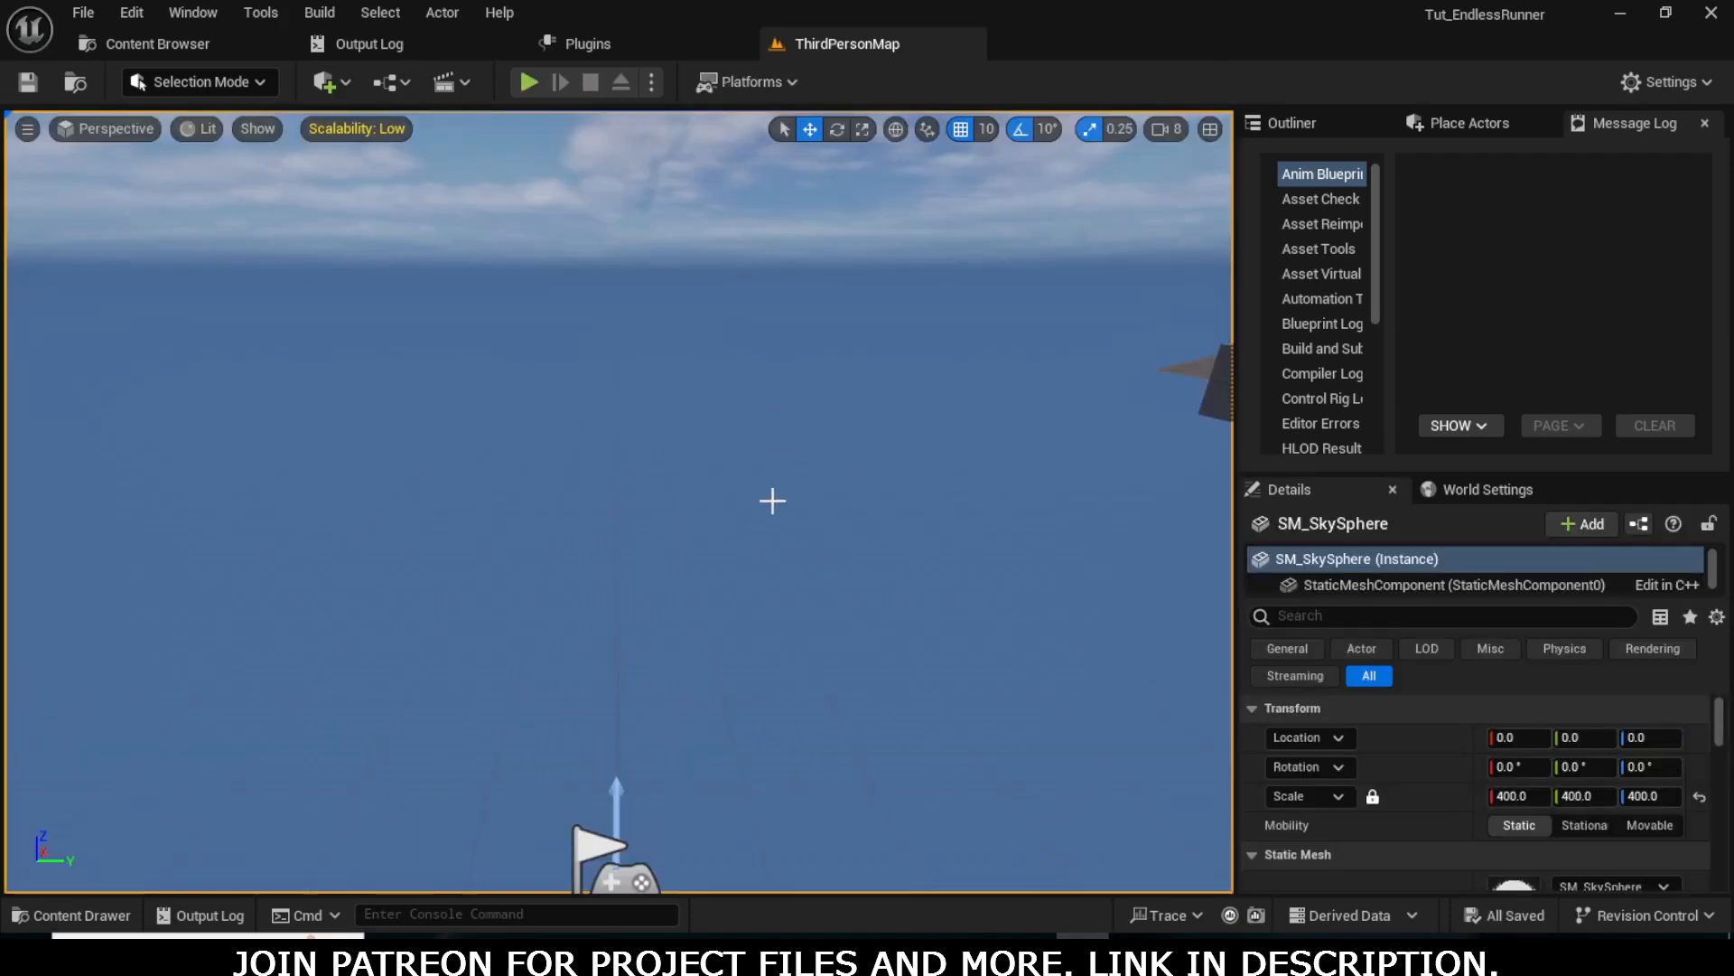
- Create a Widget Blueprint named WB_DeathScreen in the ThirdPerson Blueprints folder
key(ctrl+space)
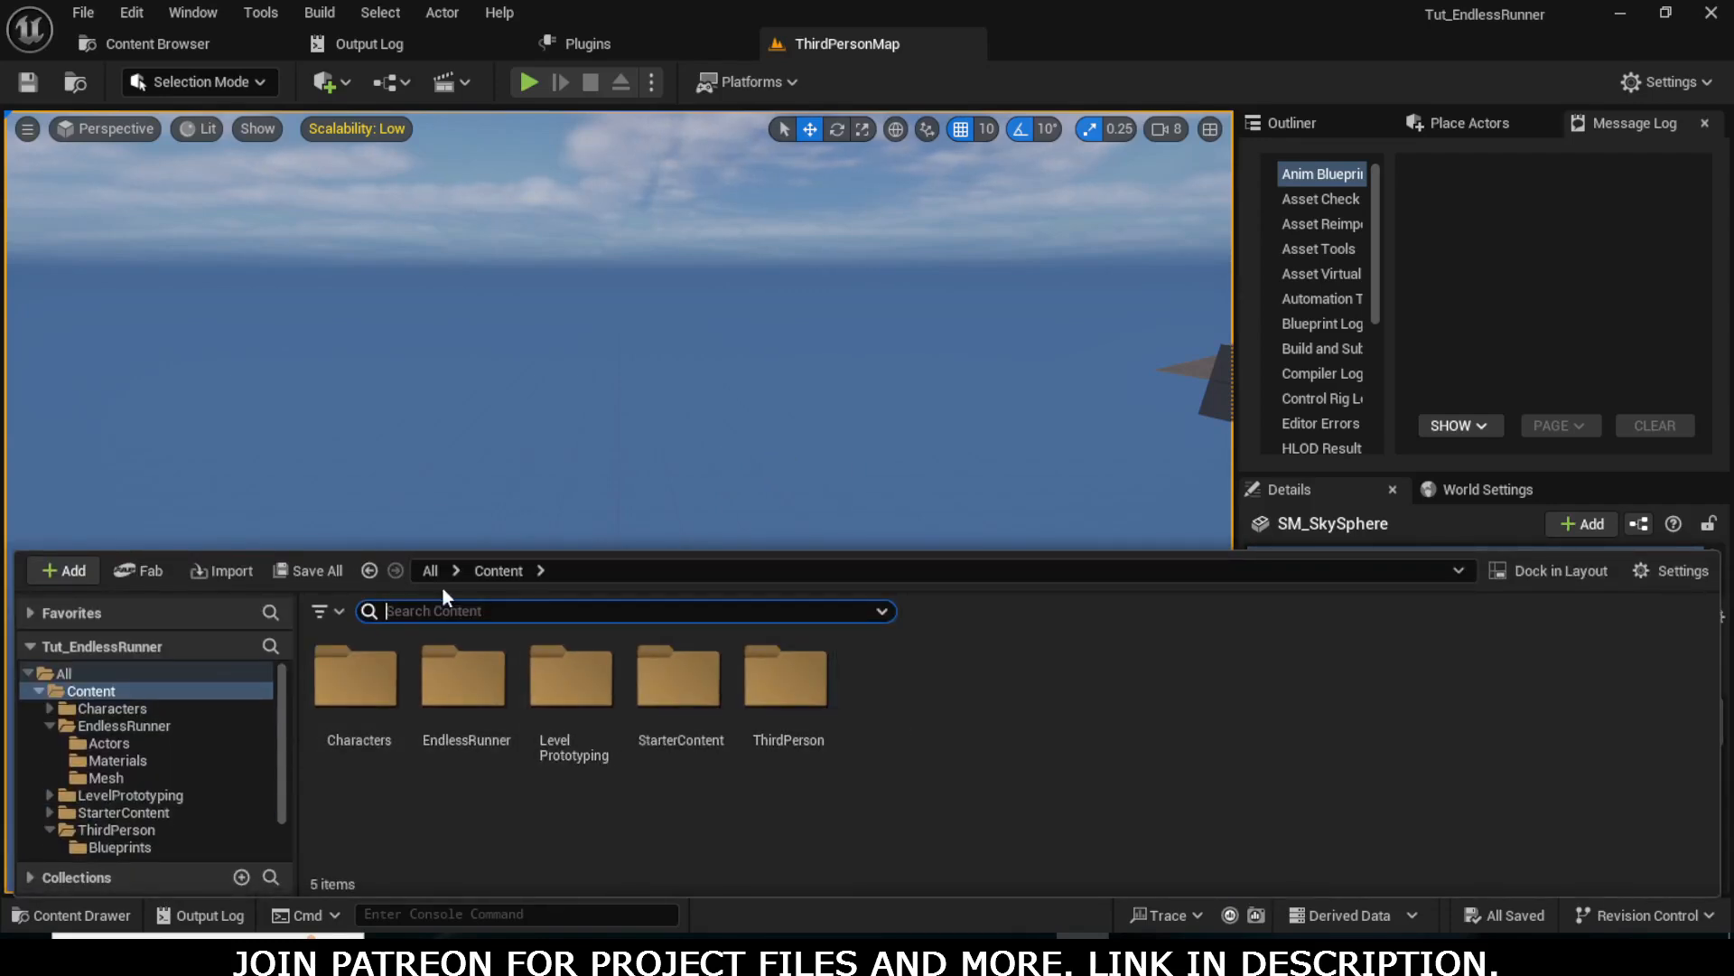
double_click(784, 687)
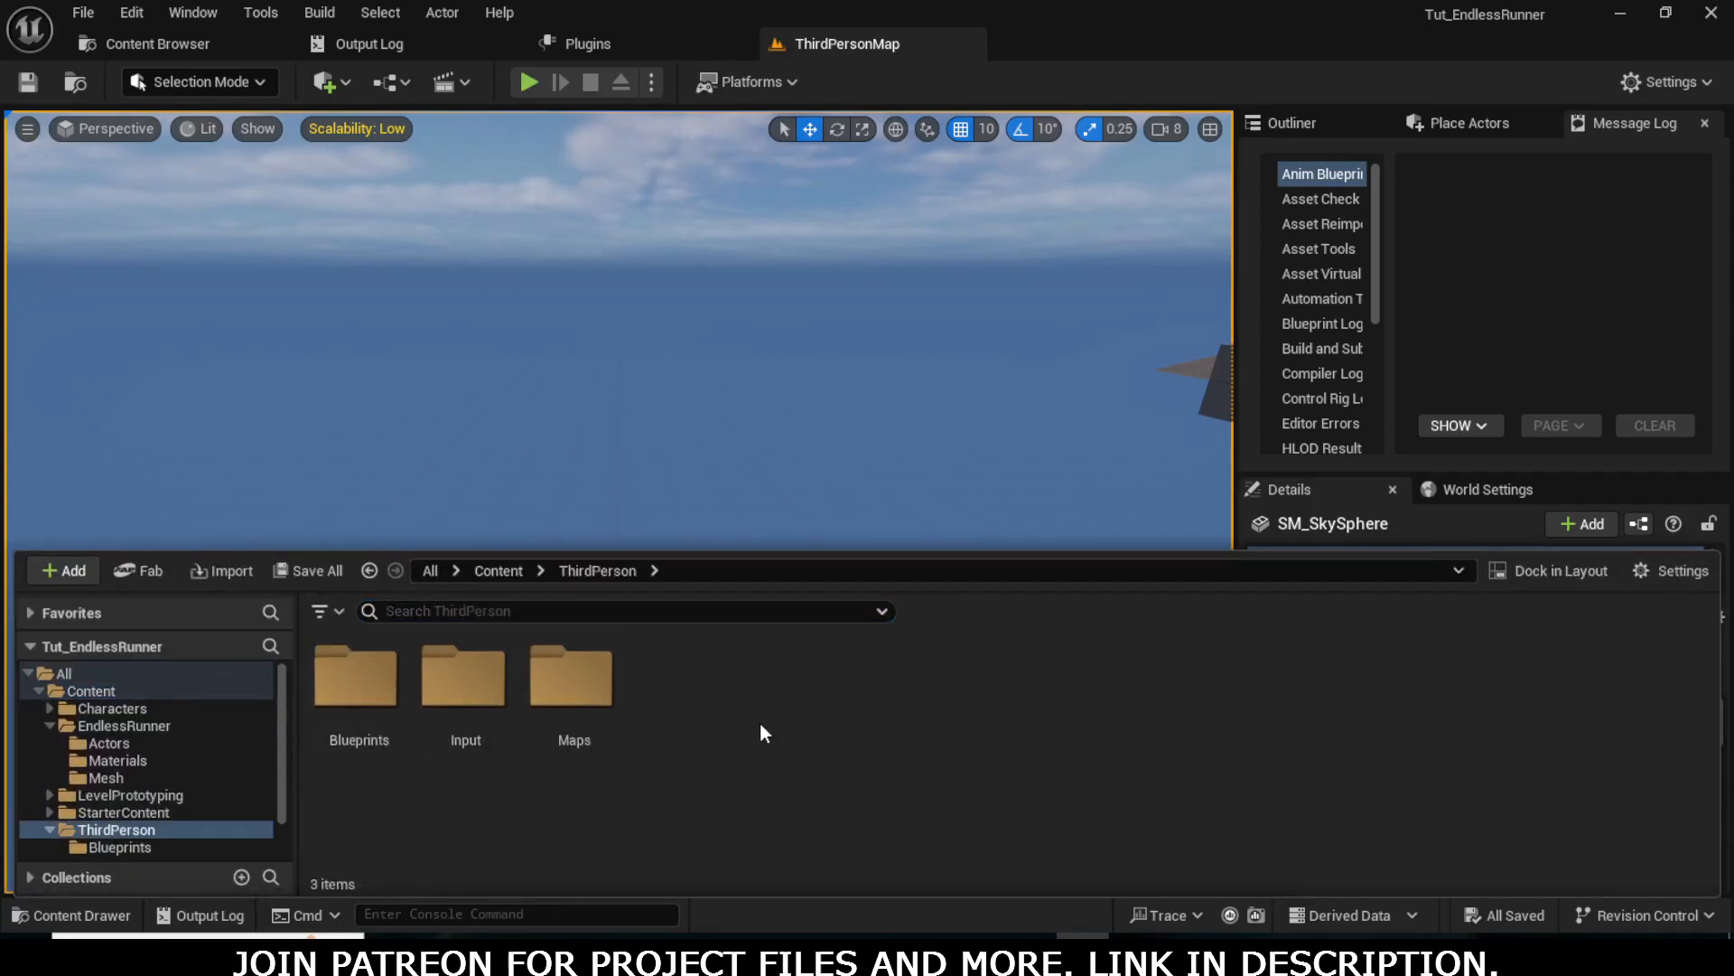
double_click(330, 709)
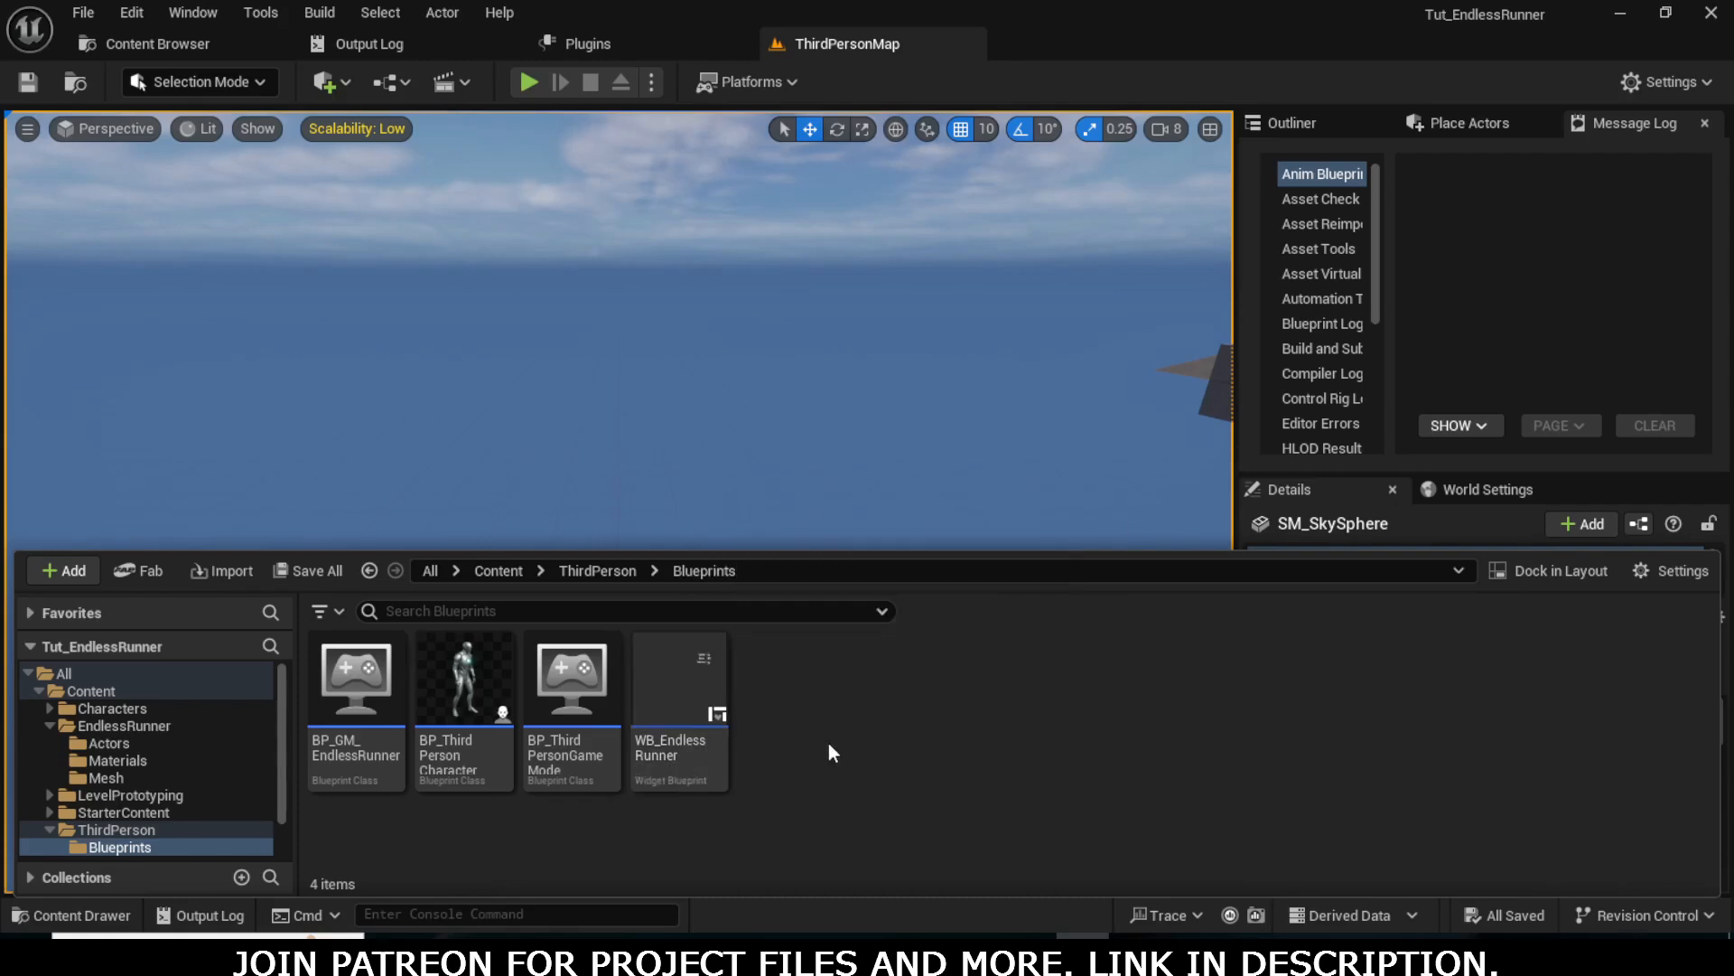
right_click(816, 750)
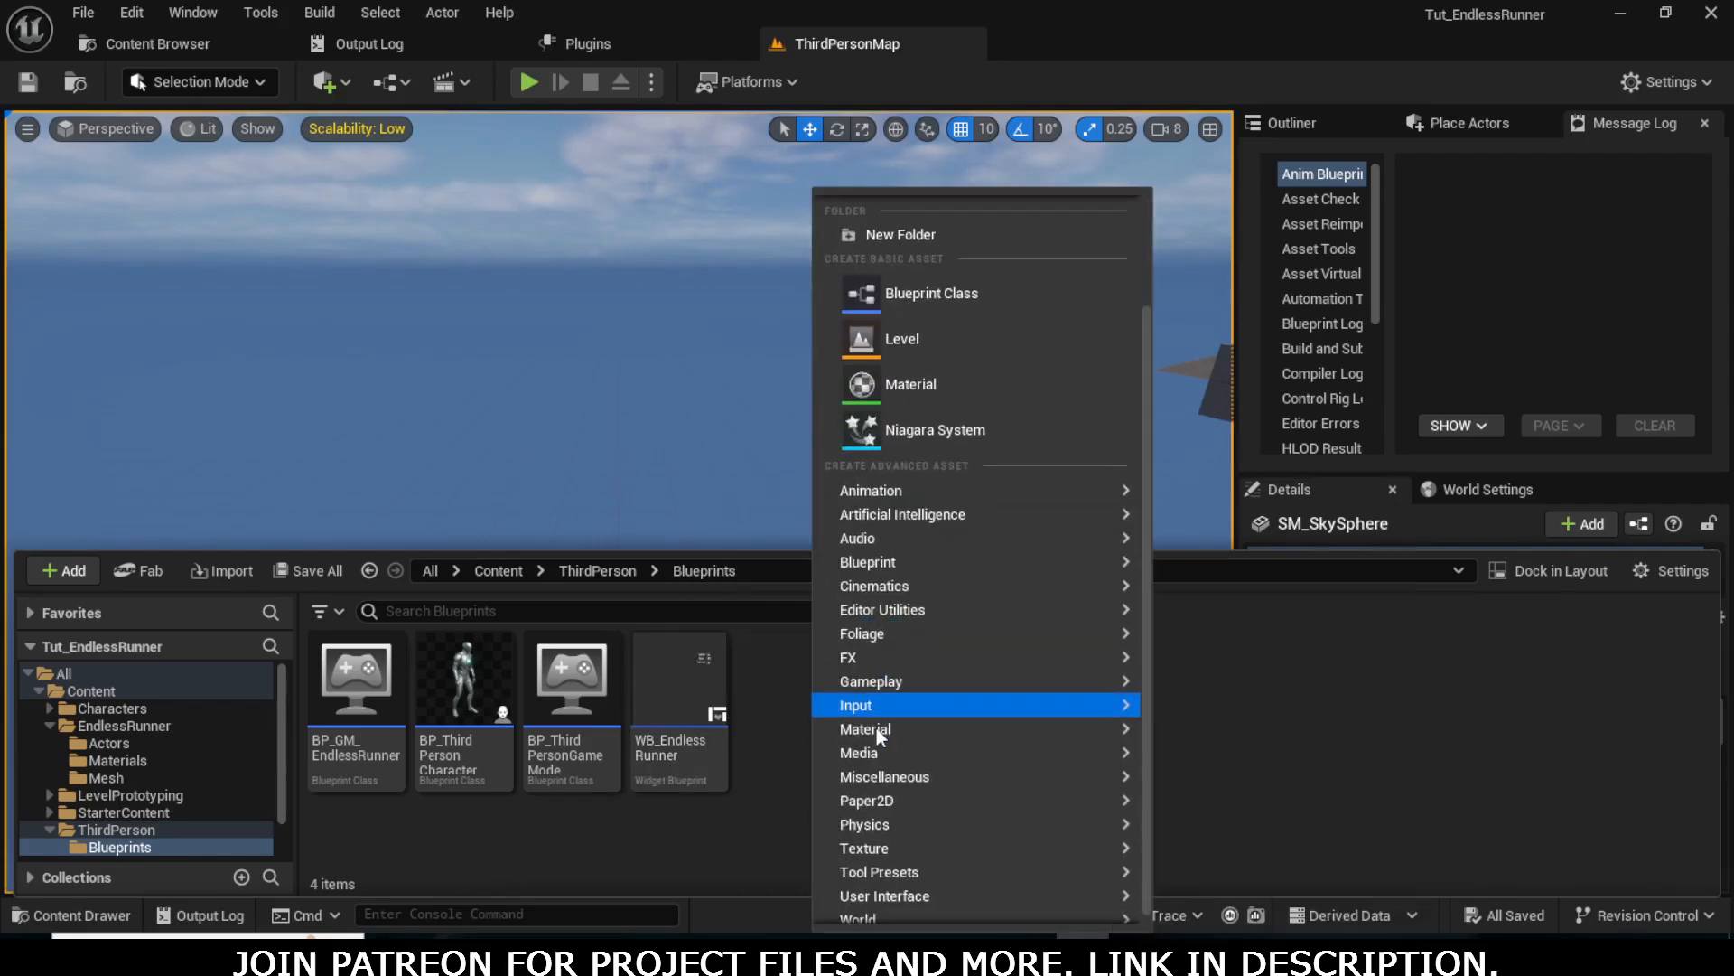
mouse_move(911, 748)
mouse_move(931, 887)
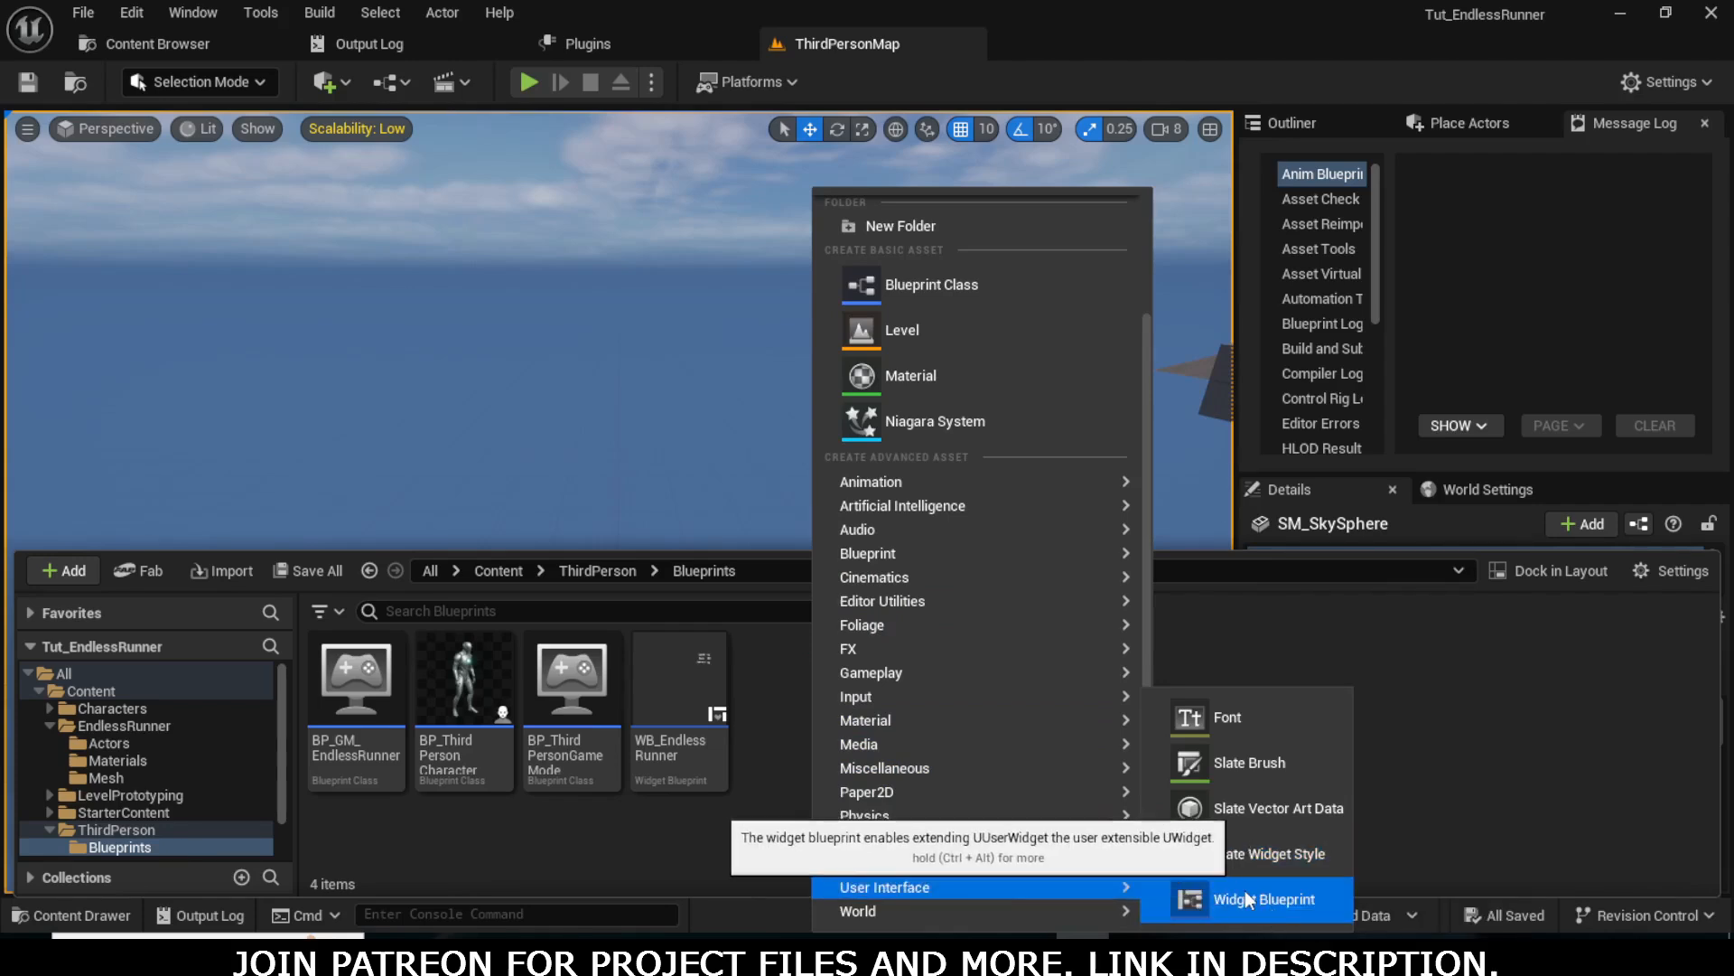
click(1265, 904)
click(643, 285)
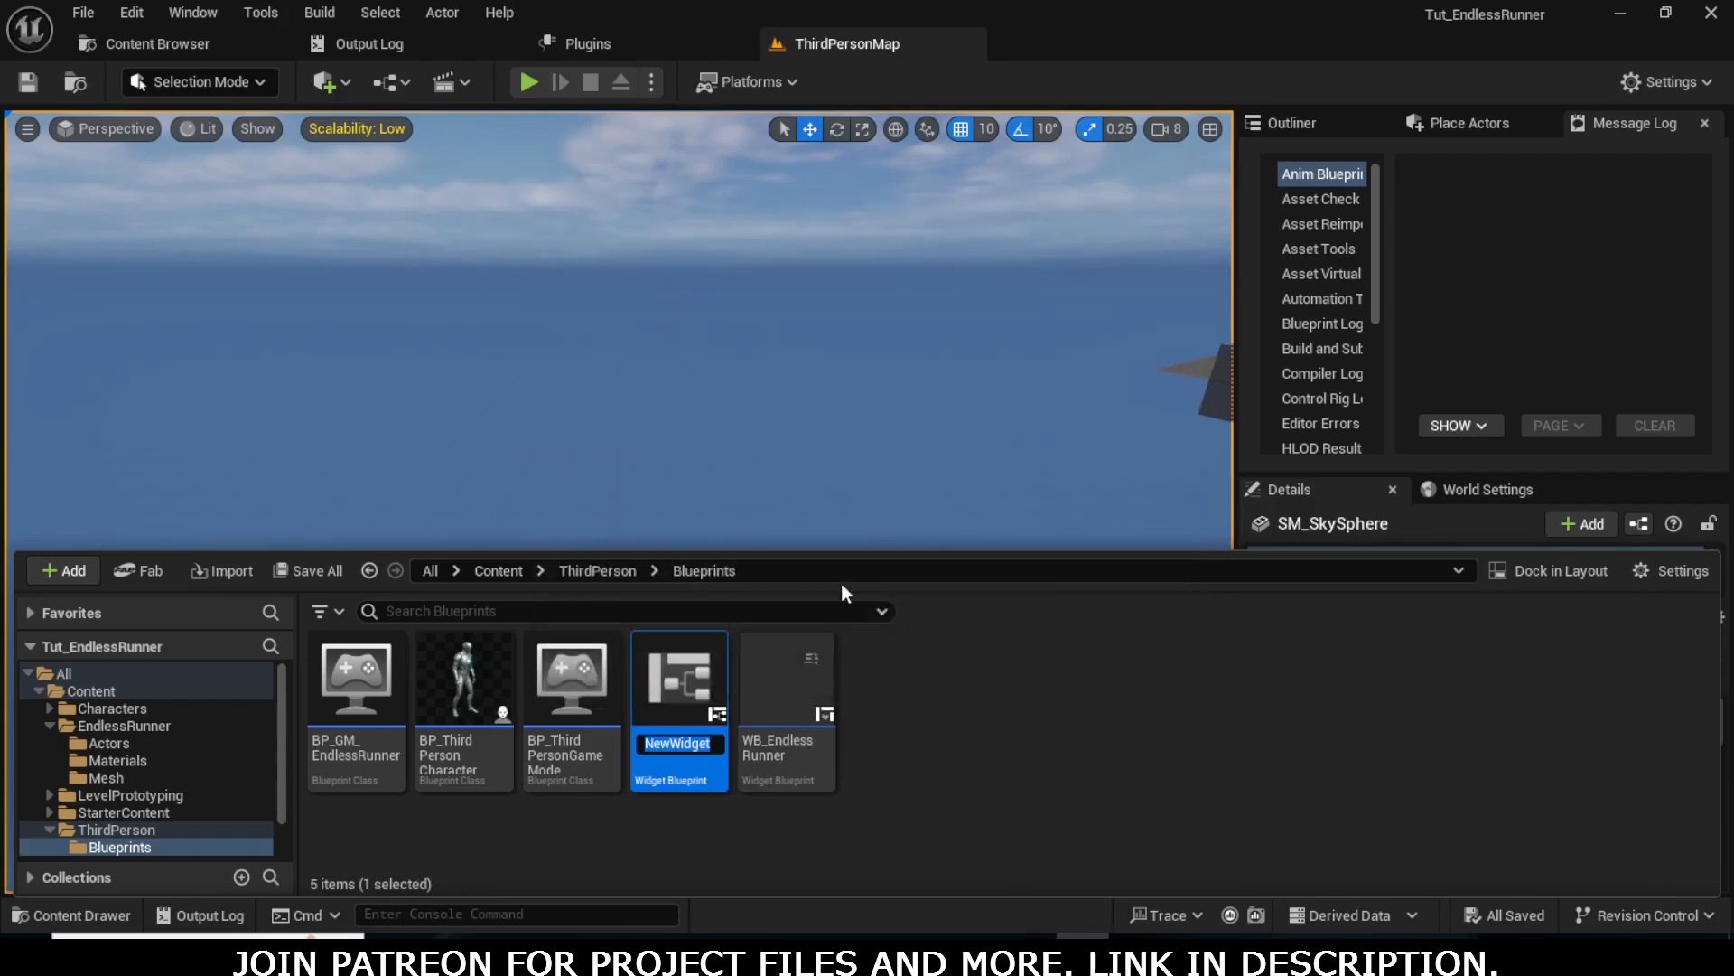
text(WB_)
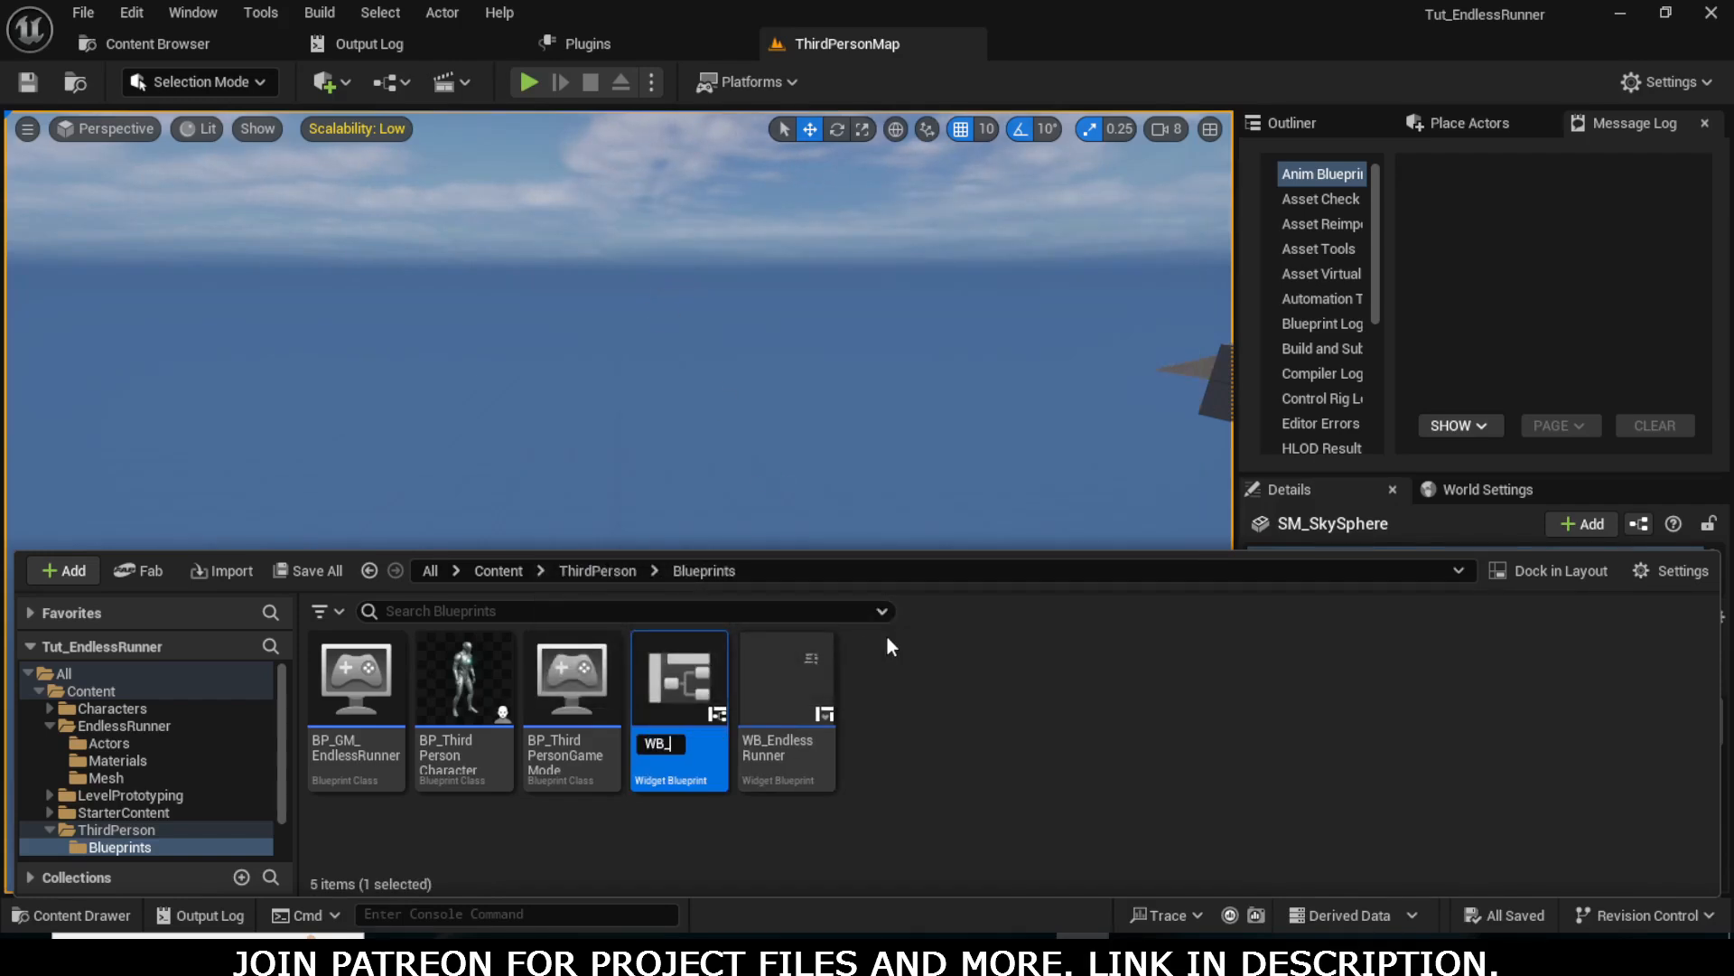
text(DeathScreen)
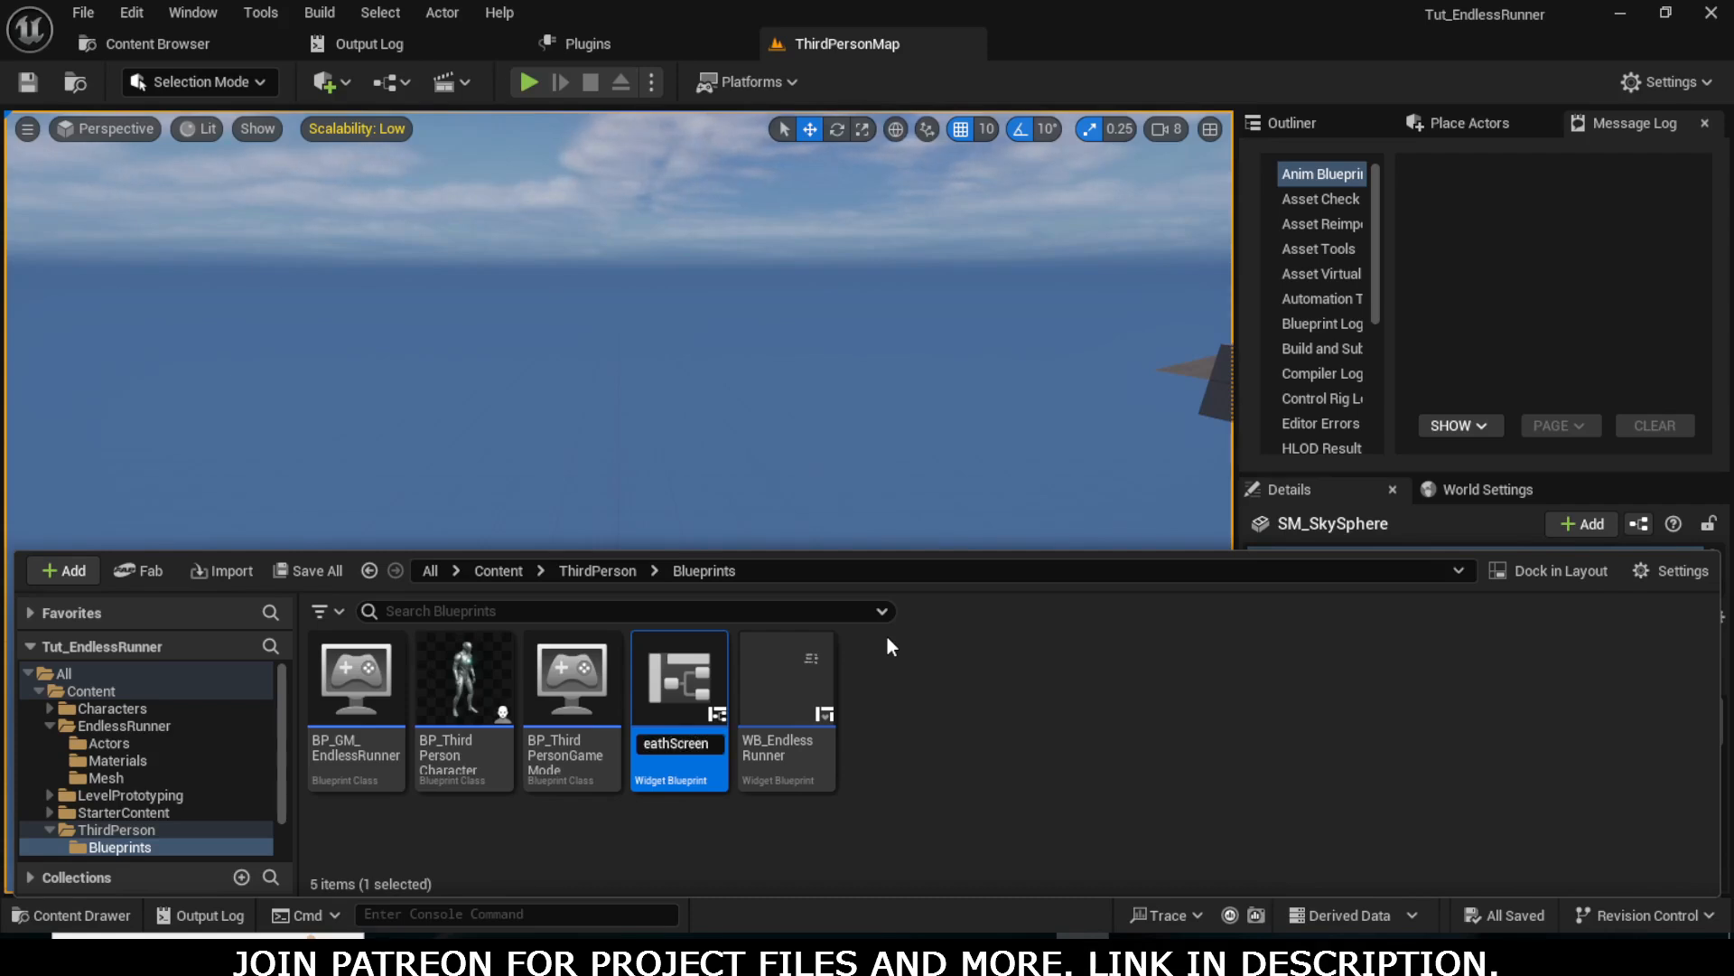
key(Return)
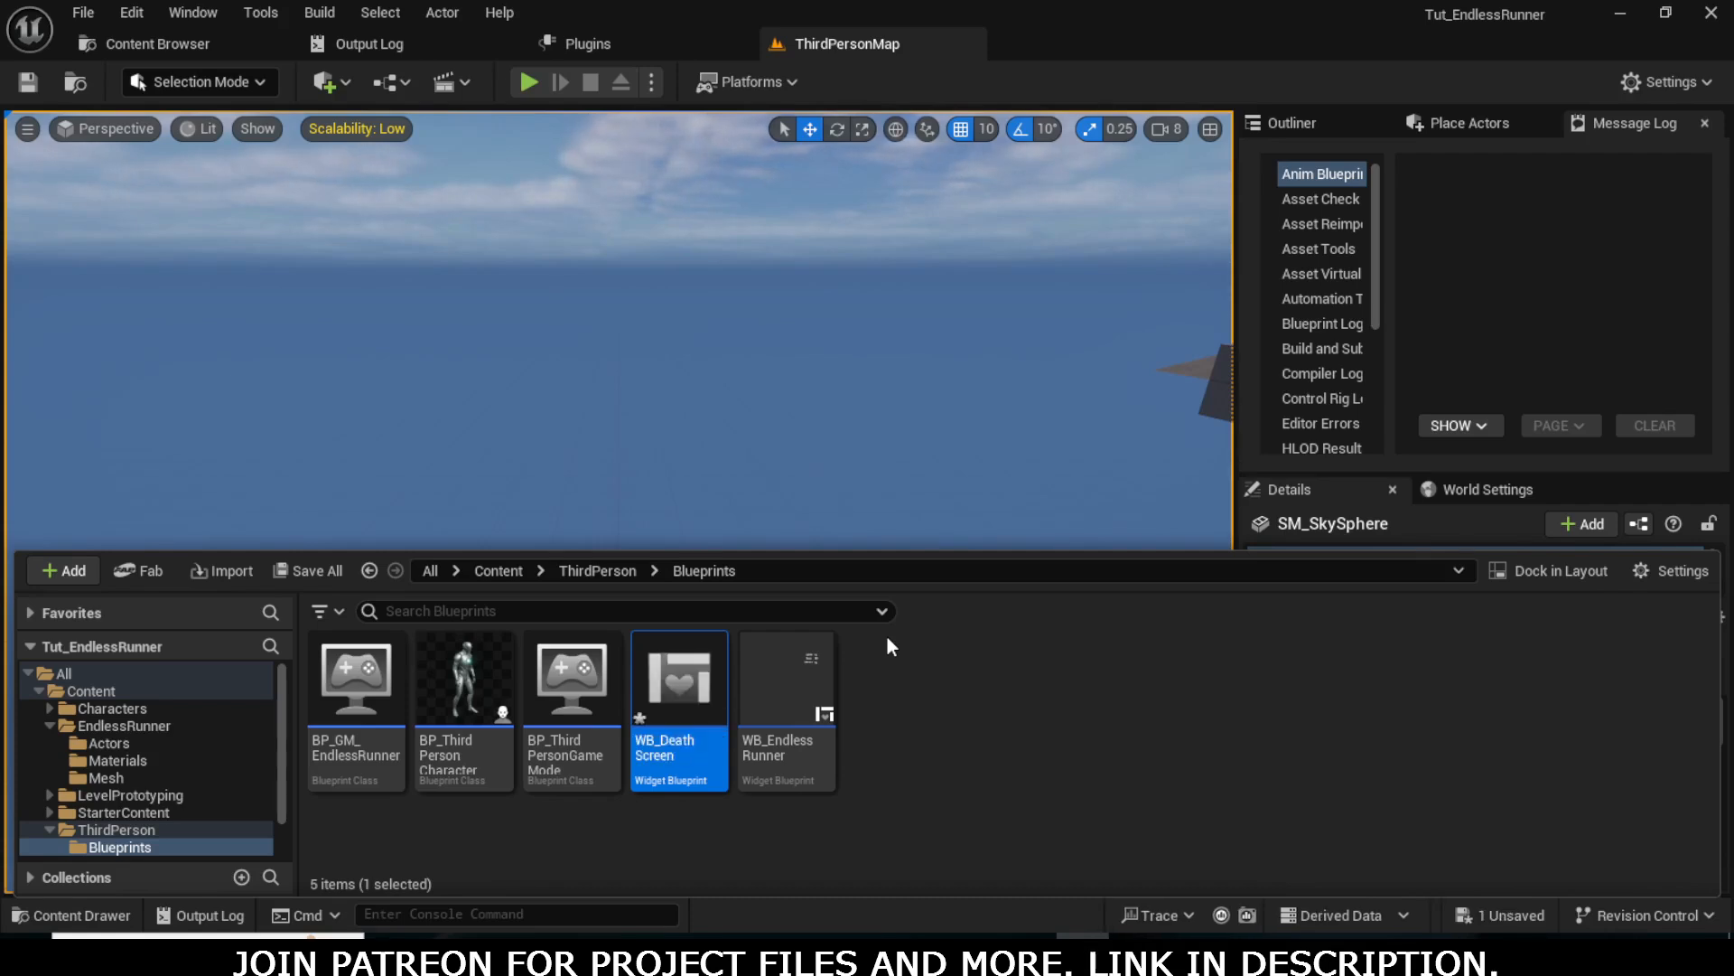
- Open WB_DeathScreen for editing and add a Canvas Panel as its root widget
double_click(671, 755)
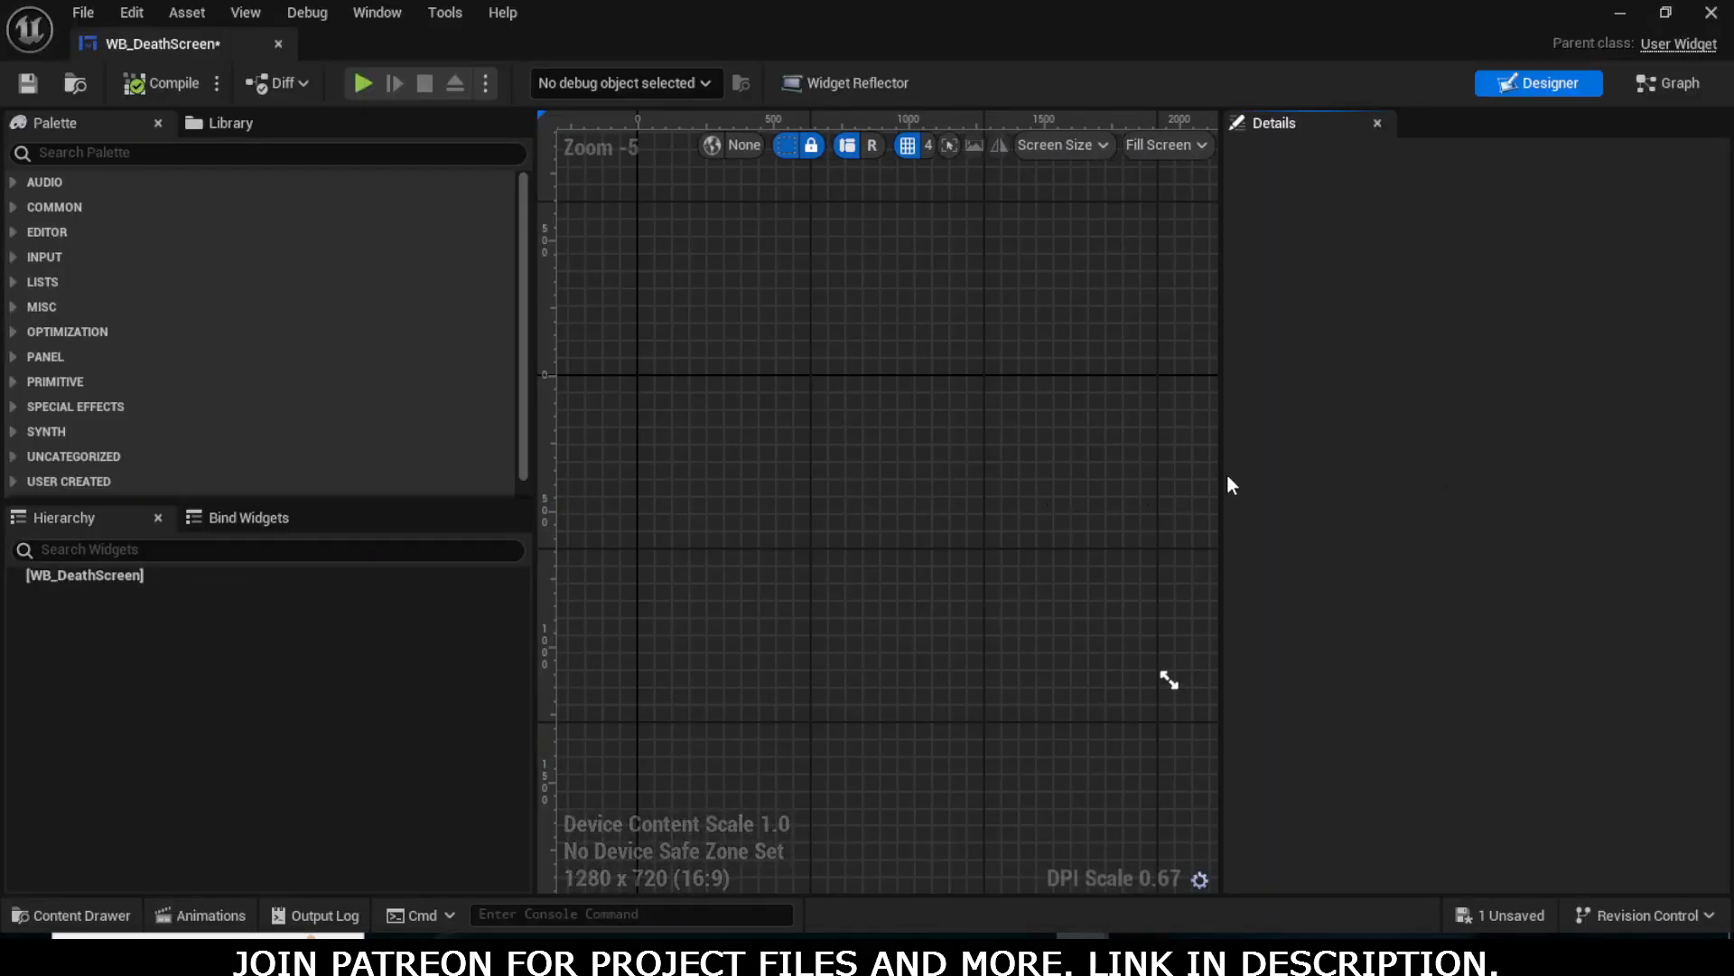
drag(1222, 474, 1502, 453)
click(182, 160)
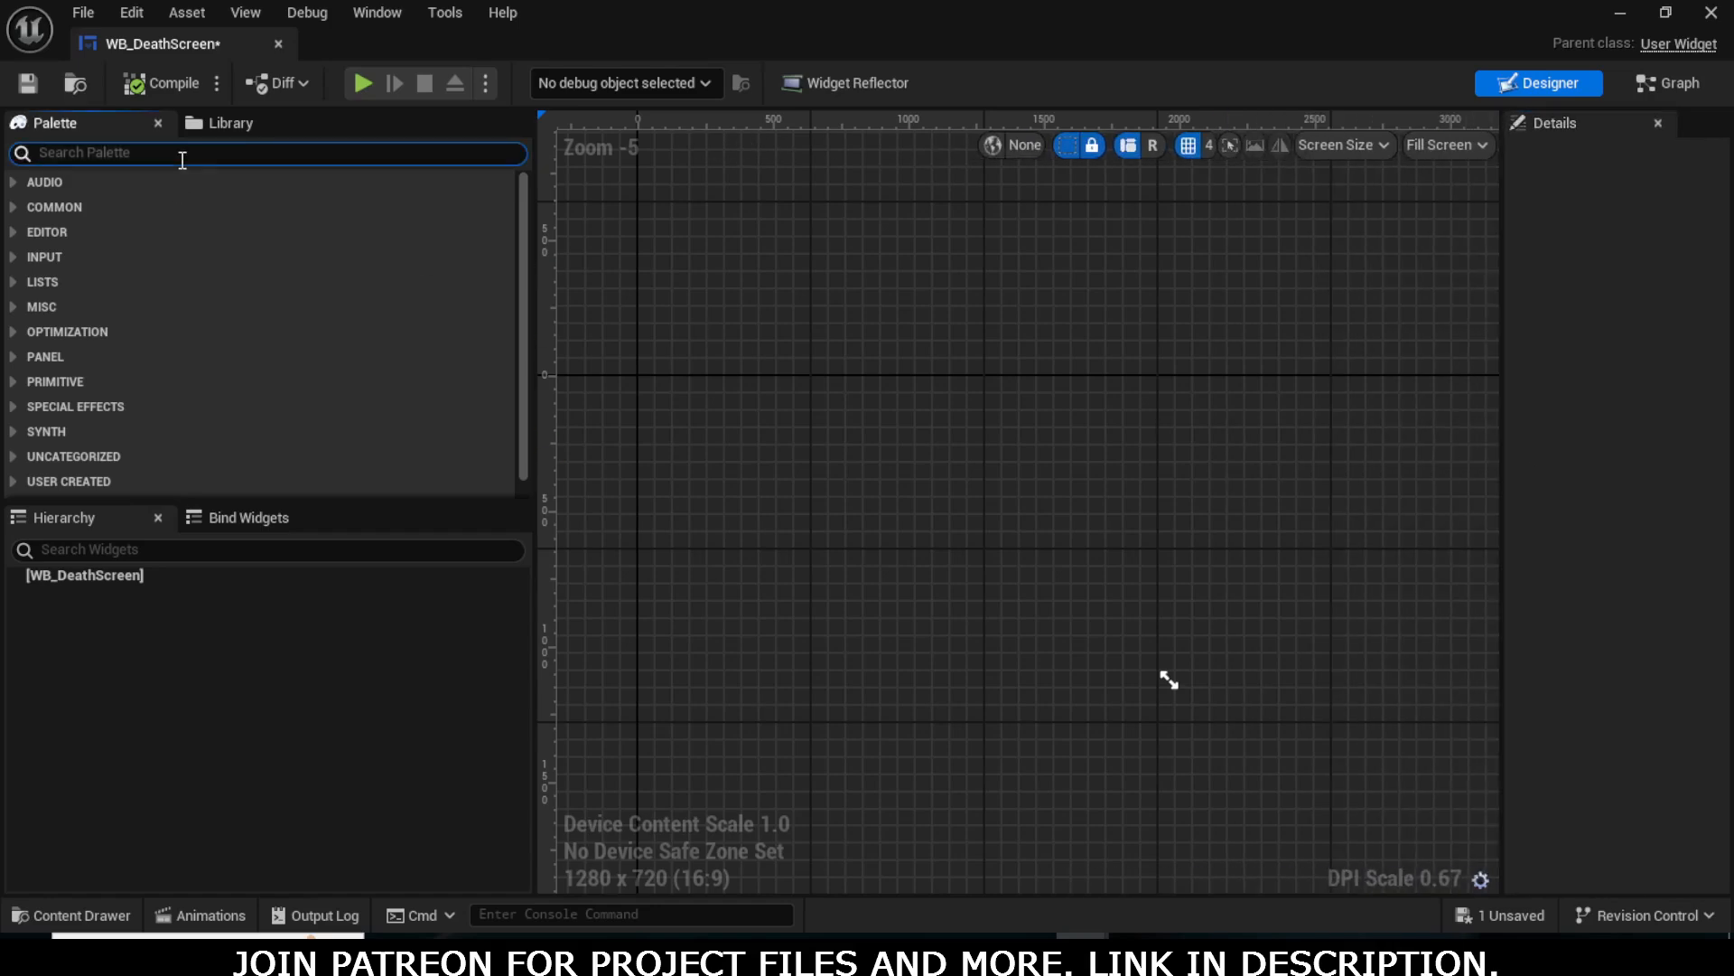
text(canv)
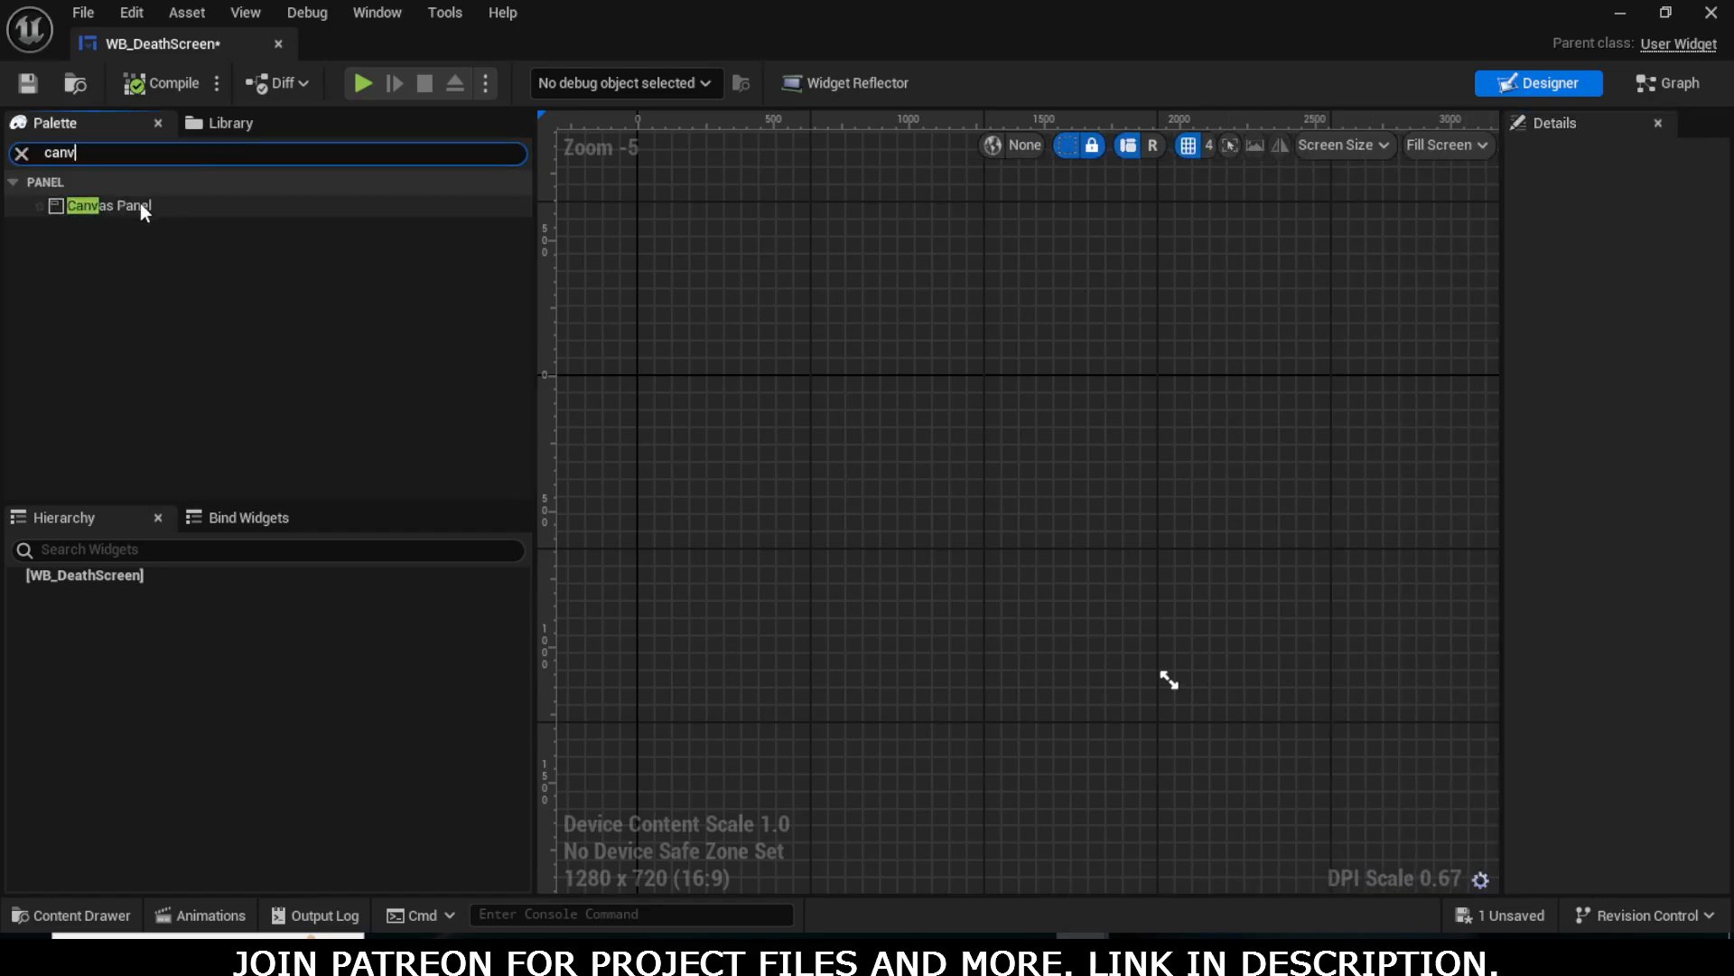
drag(145, 212, 810, 540)
- Resize the designer's preview screen to 1920 x 1080
scroll(1156, 684, down, 5)
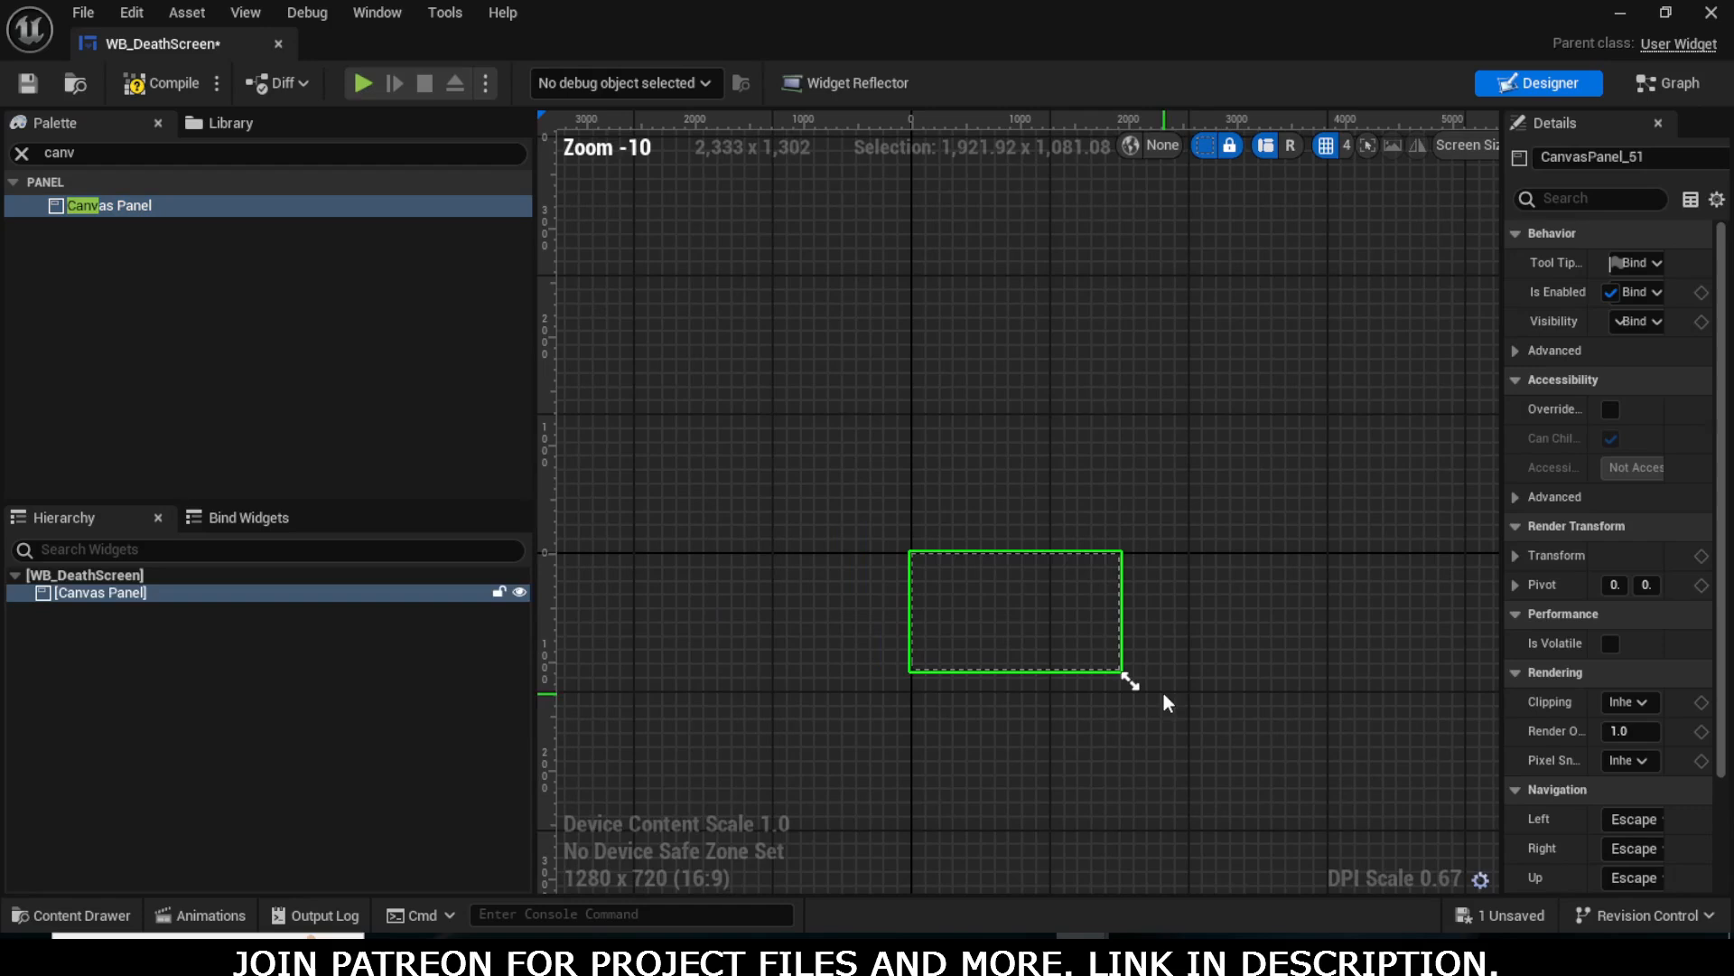
drag(1128, 681, 1227, 730)
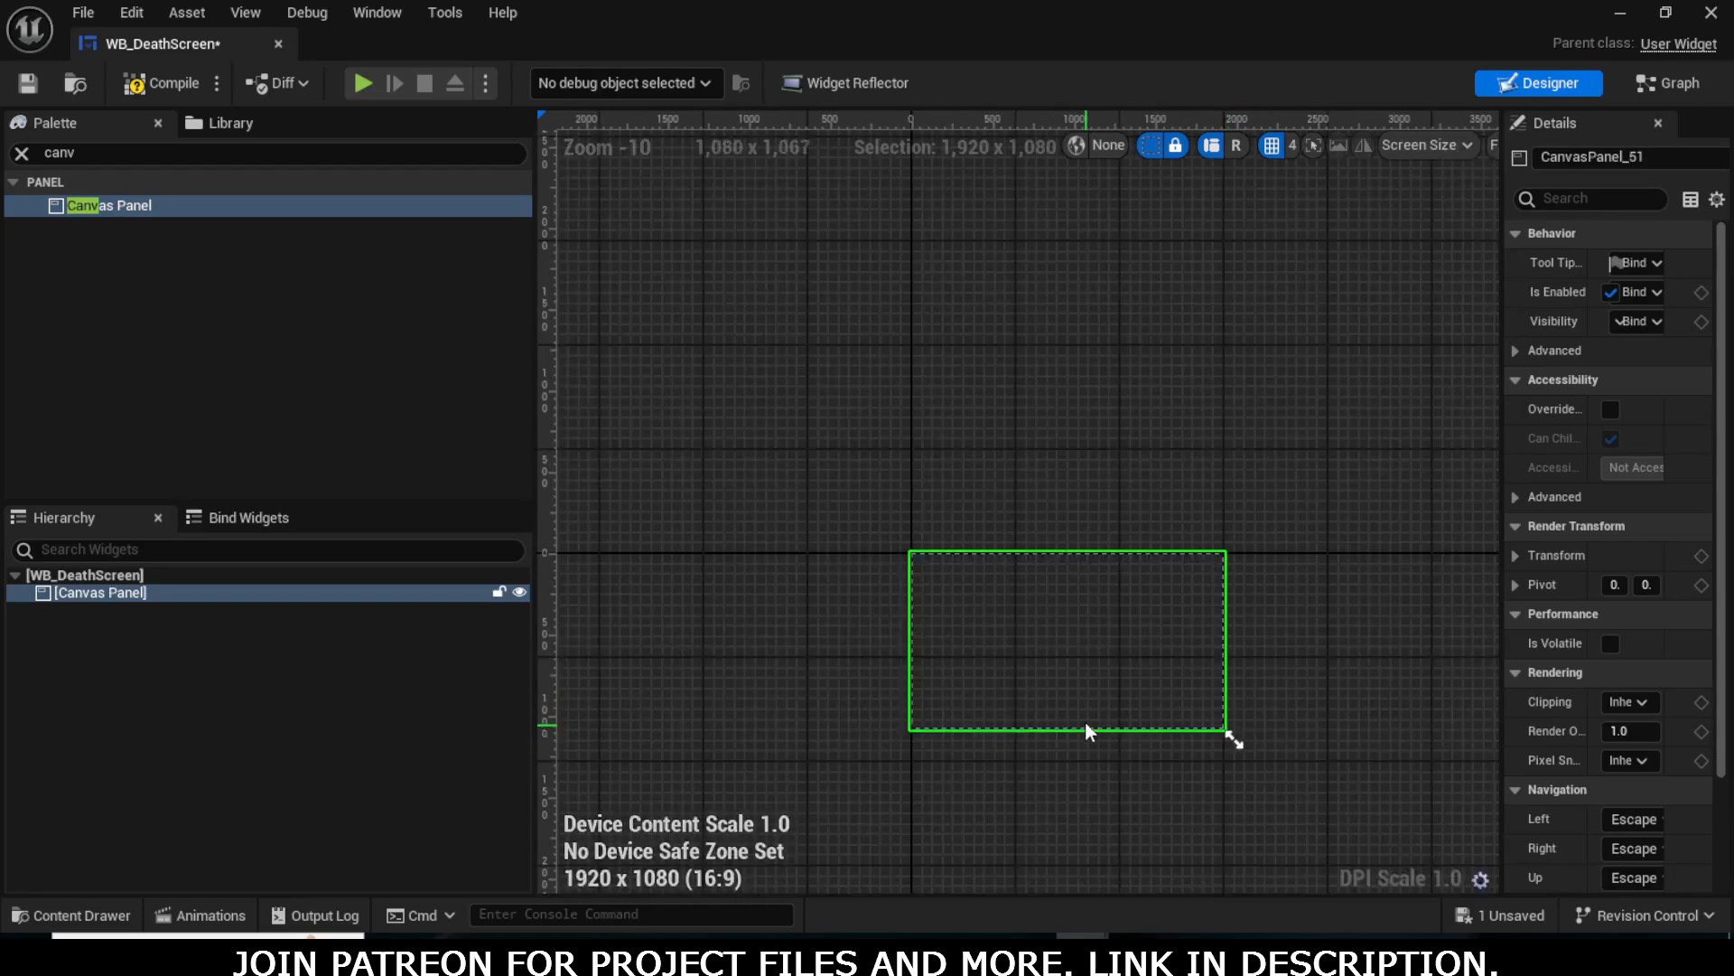
scroll(1089, 731, up, 4)
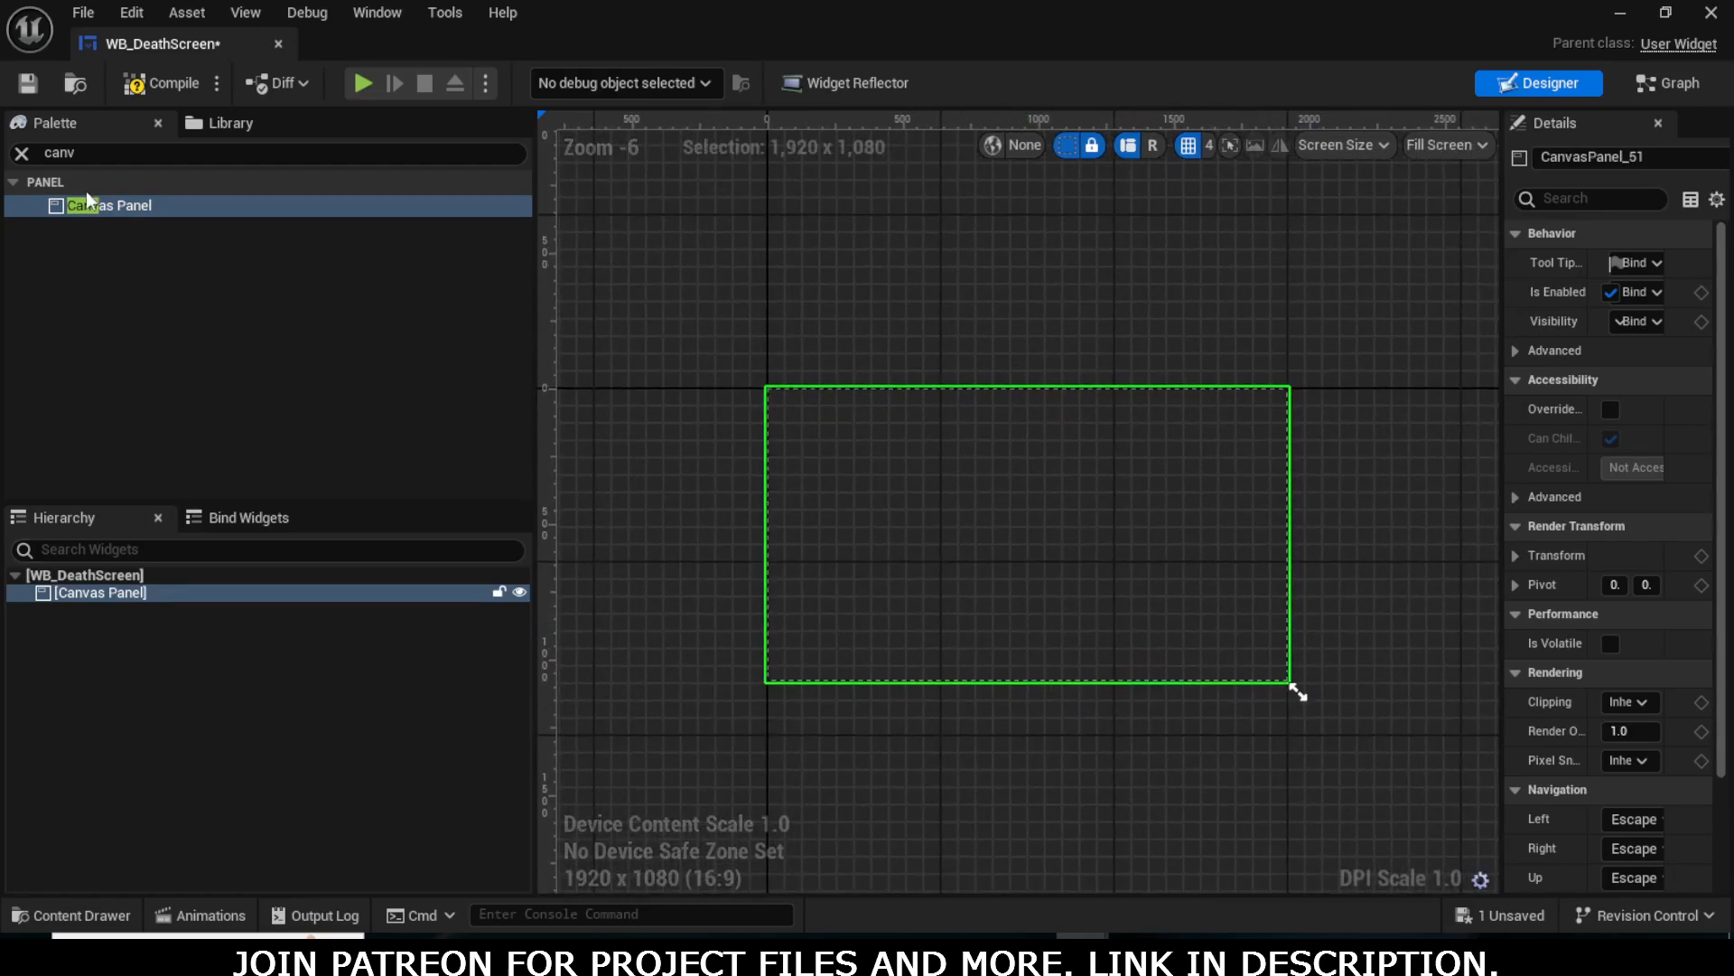
- Add a Button to the lower half of the canvas, about 327 x 149 in size, at position 644, 640
click(95, 152)
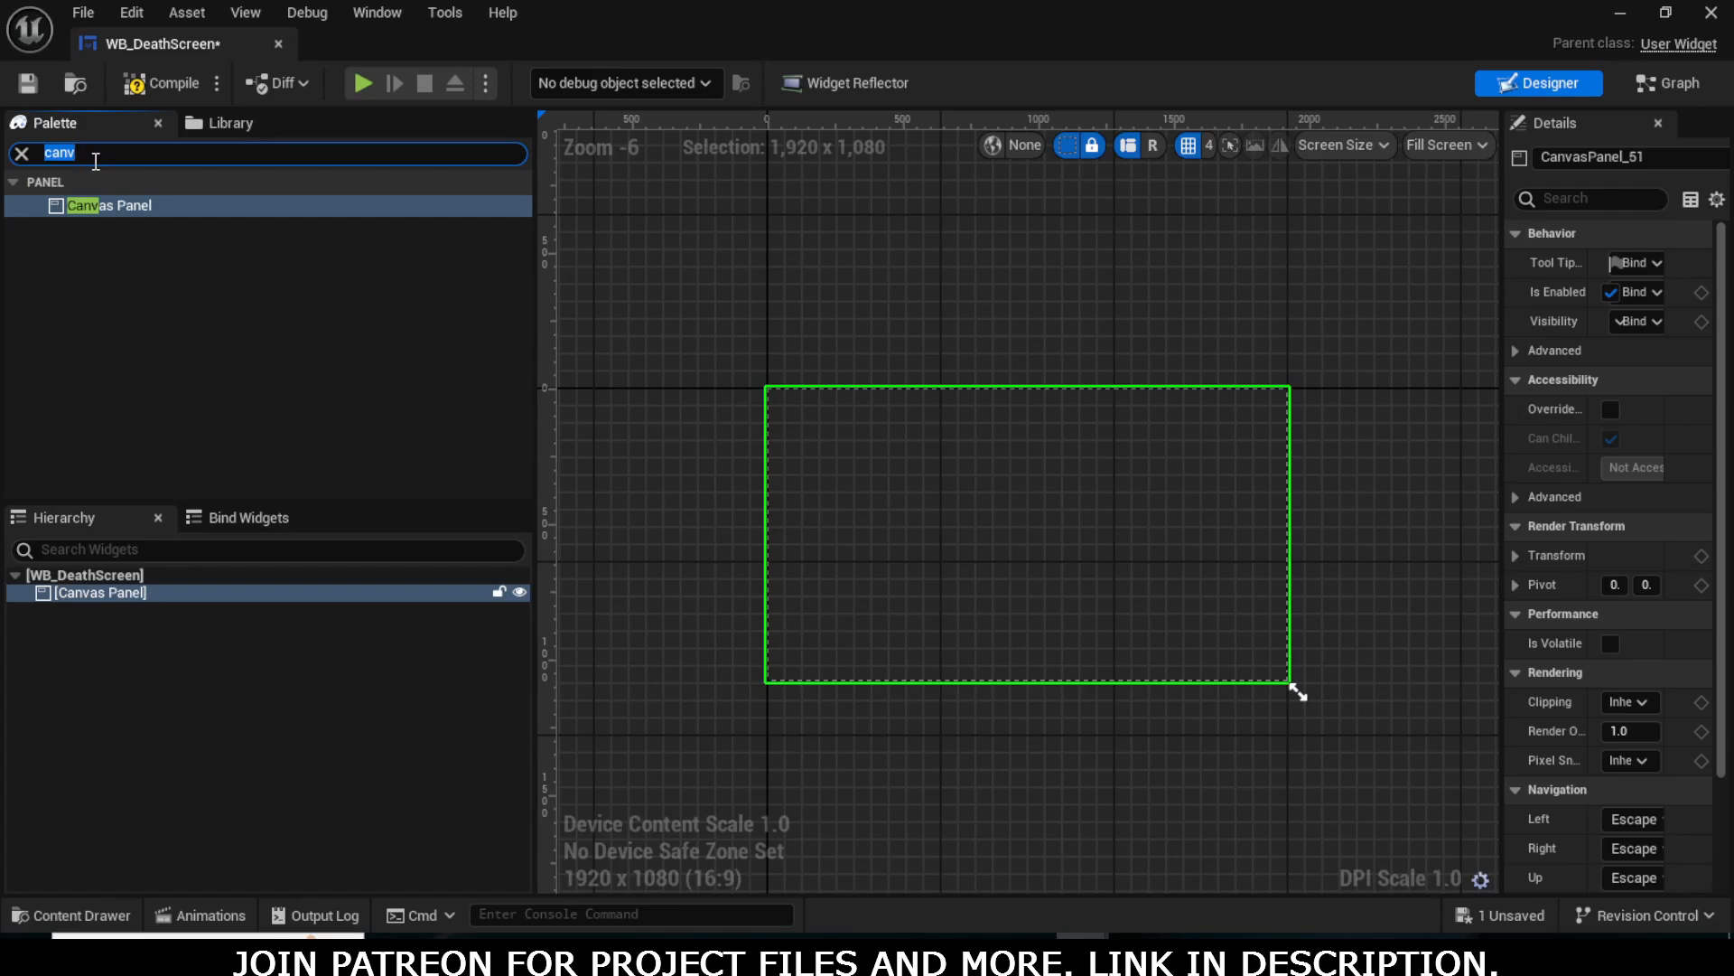
text(butt)
drag(108, 210, 983, 576)
scroll(980, 569, up, 3)
scroll(992, 567, down, 2)
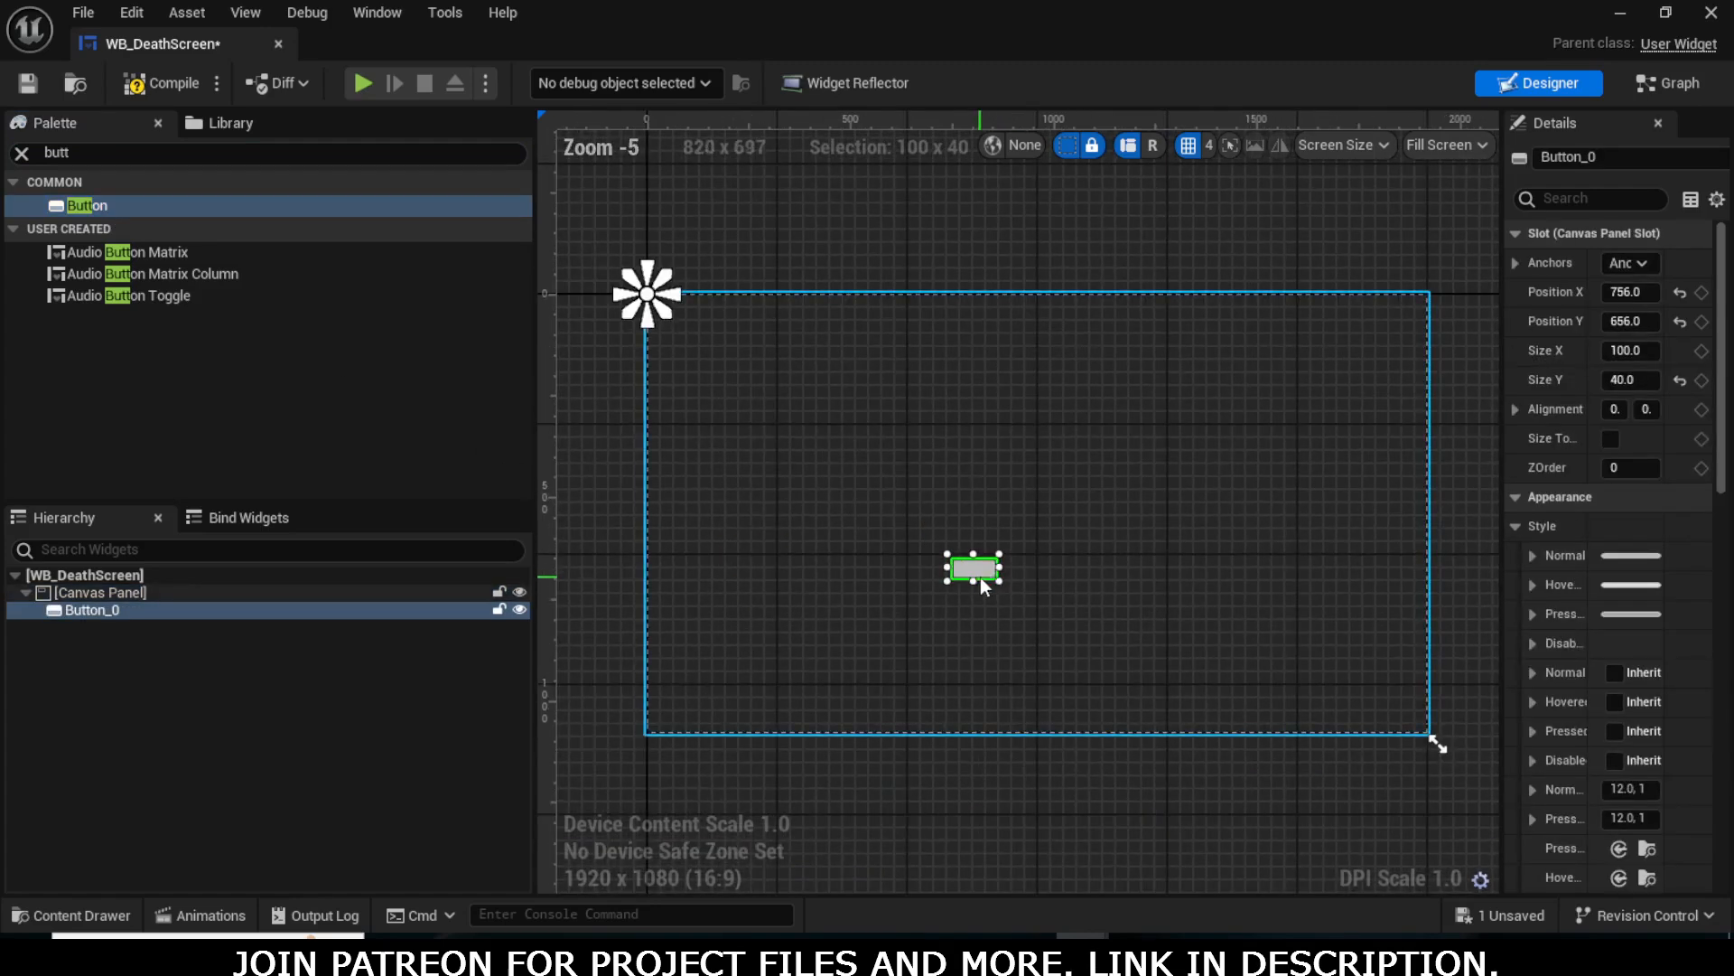
right_drag(979, 577, 936, 562)
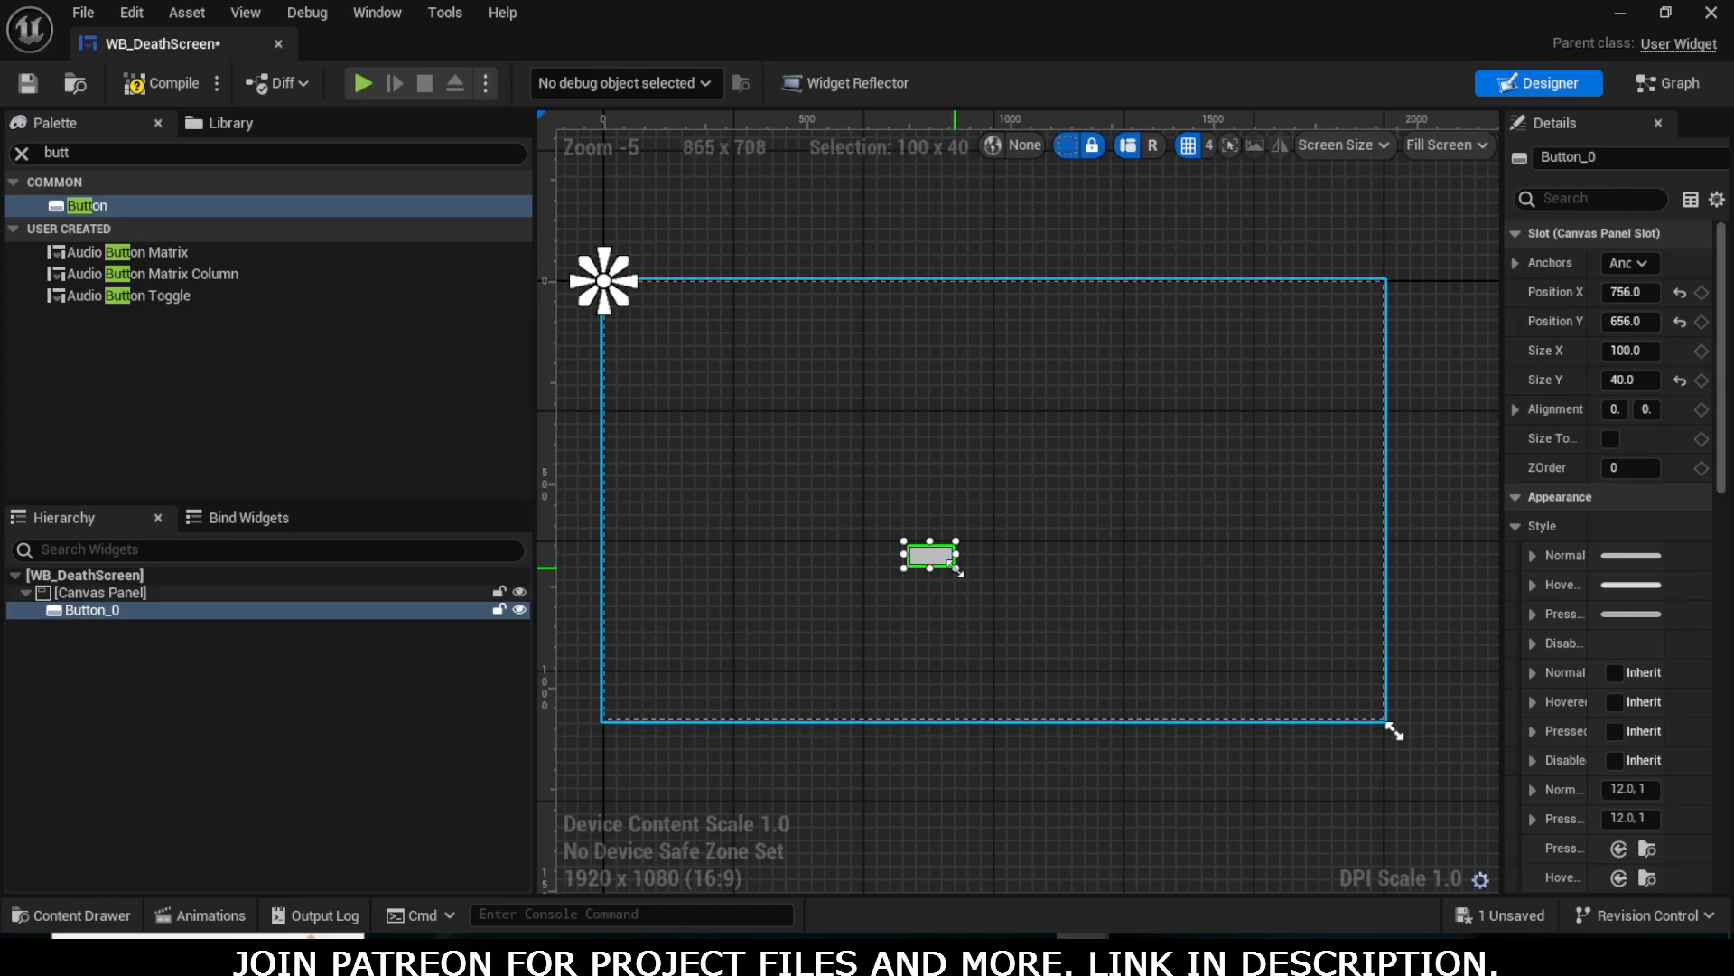
mouse_move(956, 568)
mouse_down()
mouse_move(1050, 615)
mouse_move(950, 582)
mouse_up()
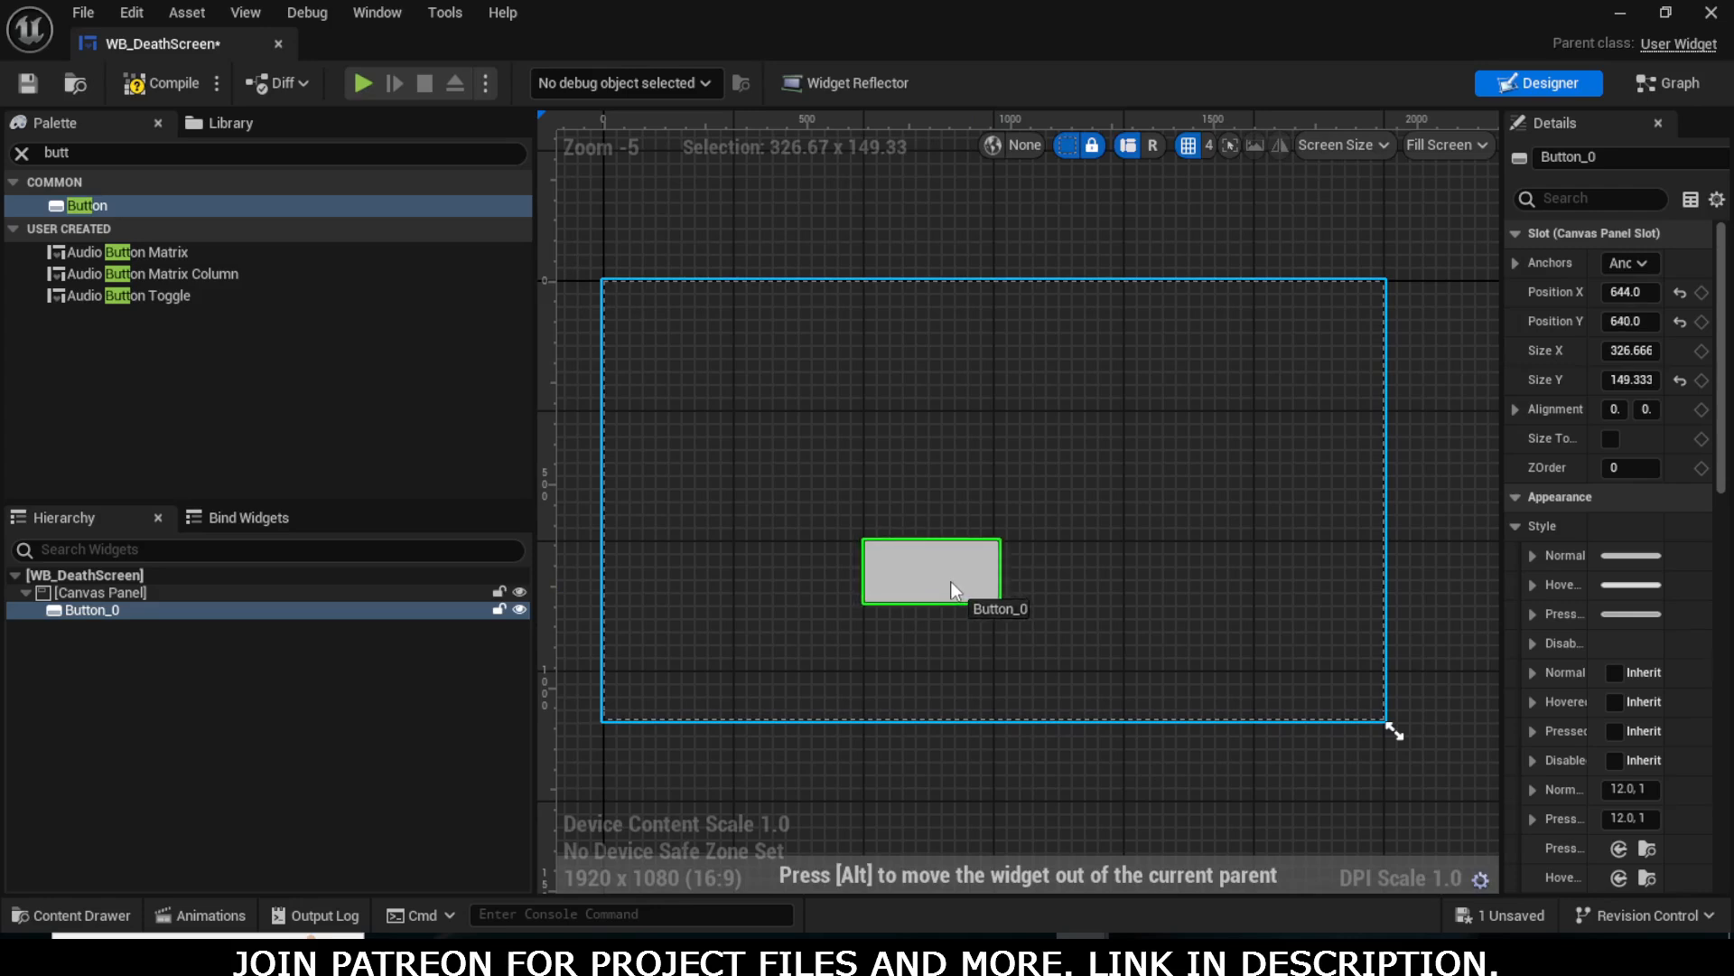
- Rename the new button as BMainMenu
double_click(134, 605)
text(BMainMenu)
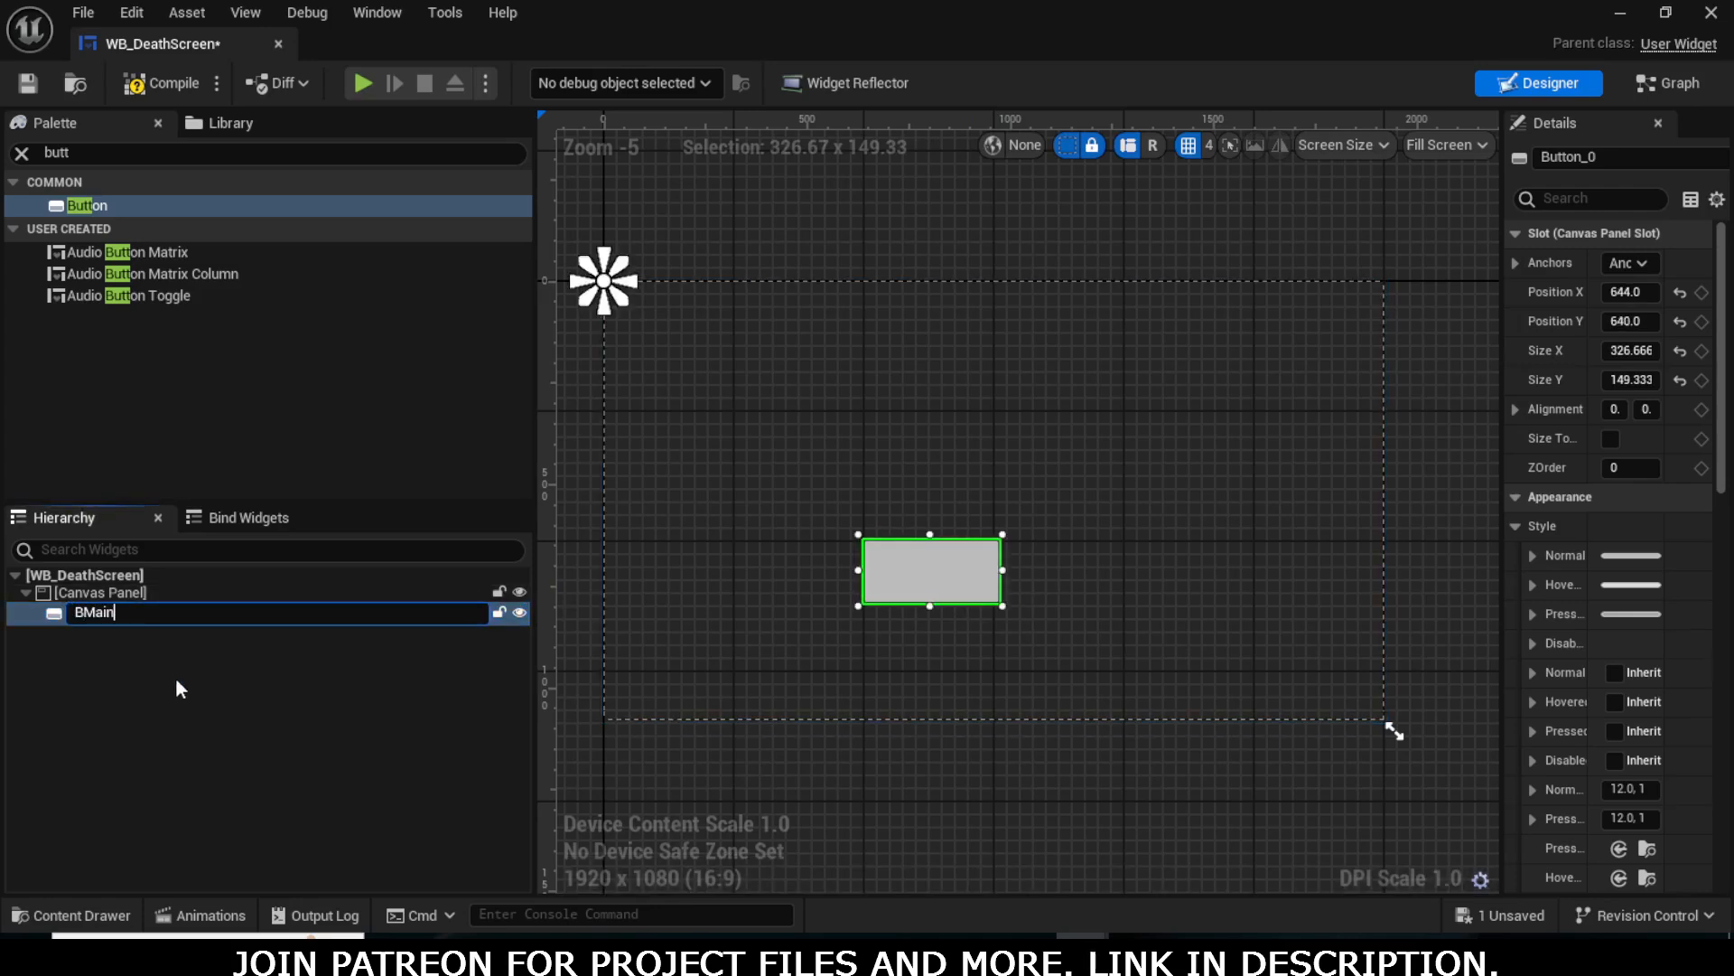
key(Return)
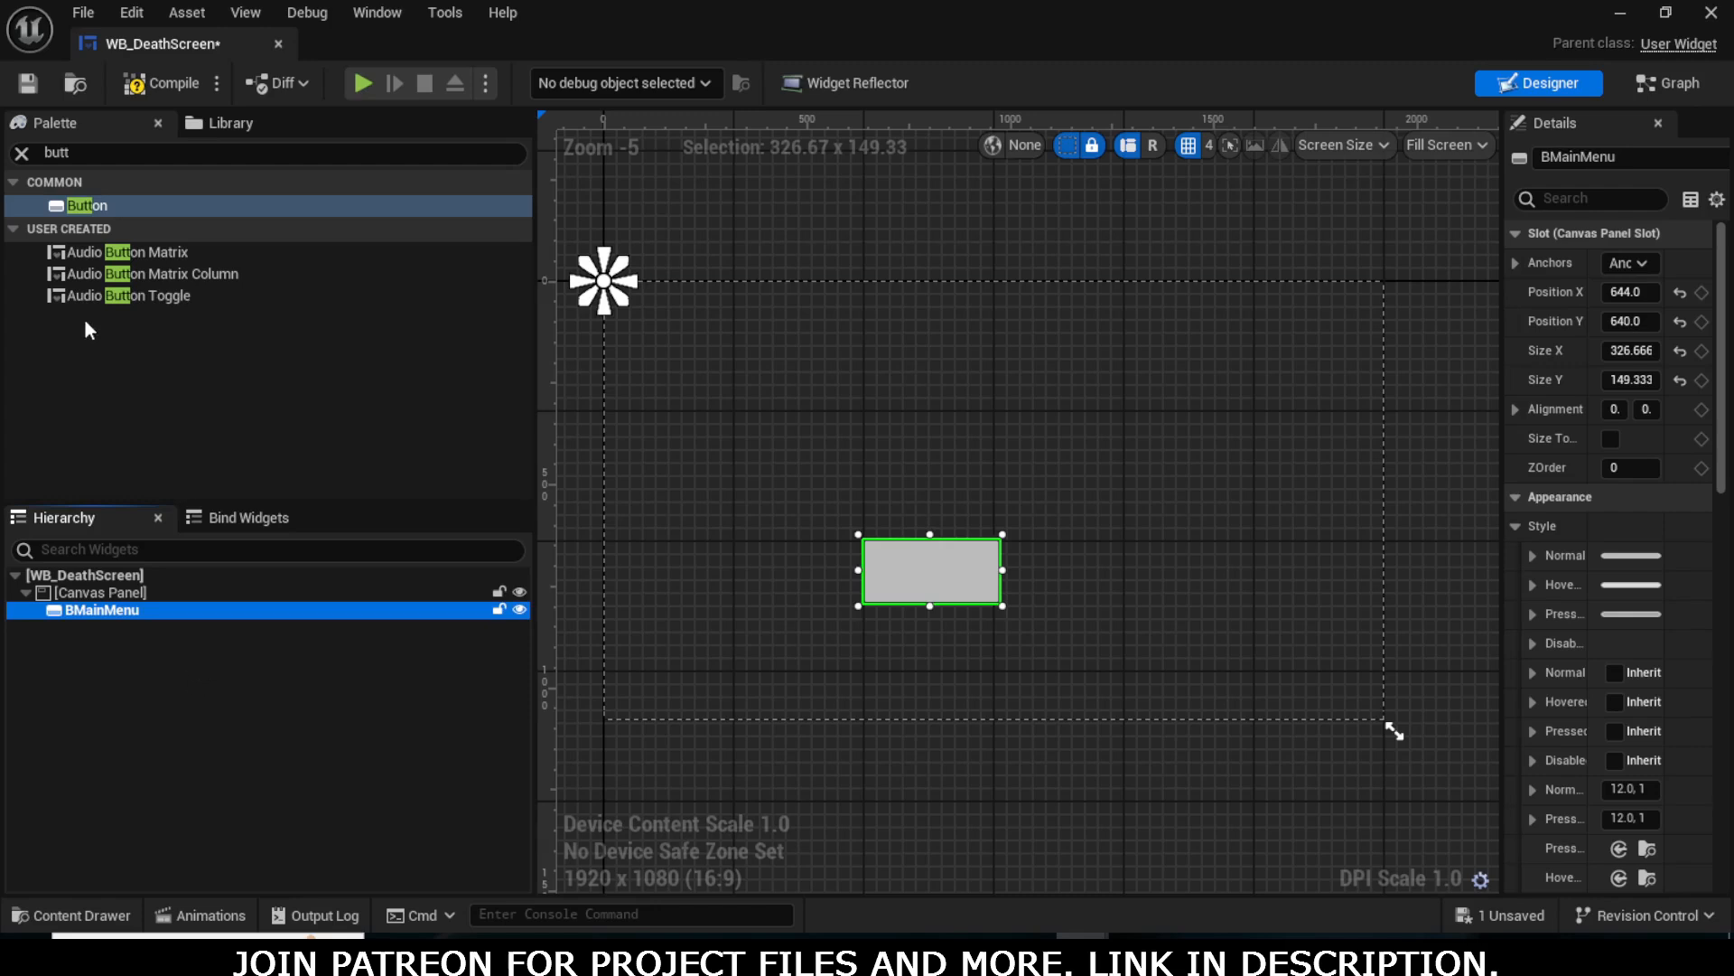
- Place a Text widget inside the BMainMenu button
click(82, 155)
text(text)
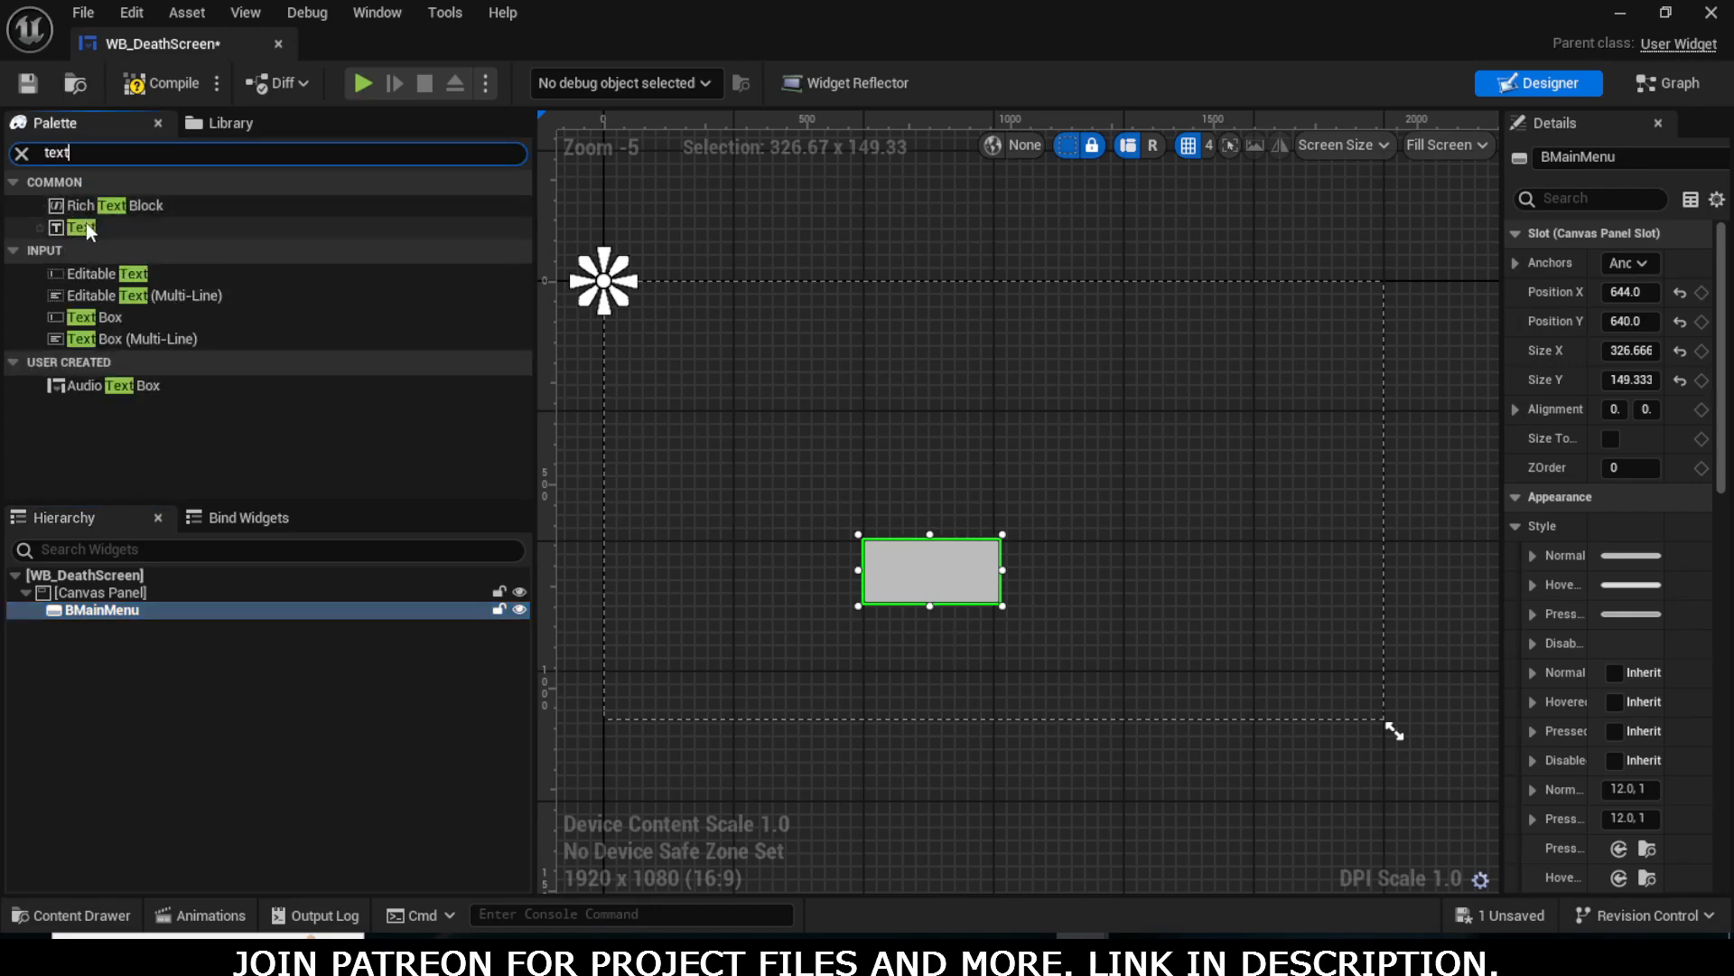
drag(81, 227, 931, 583)
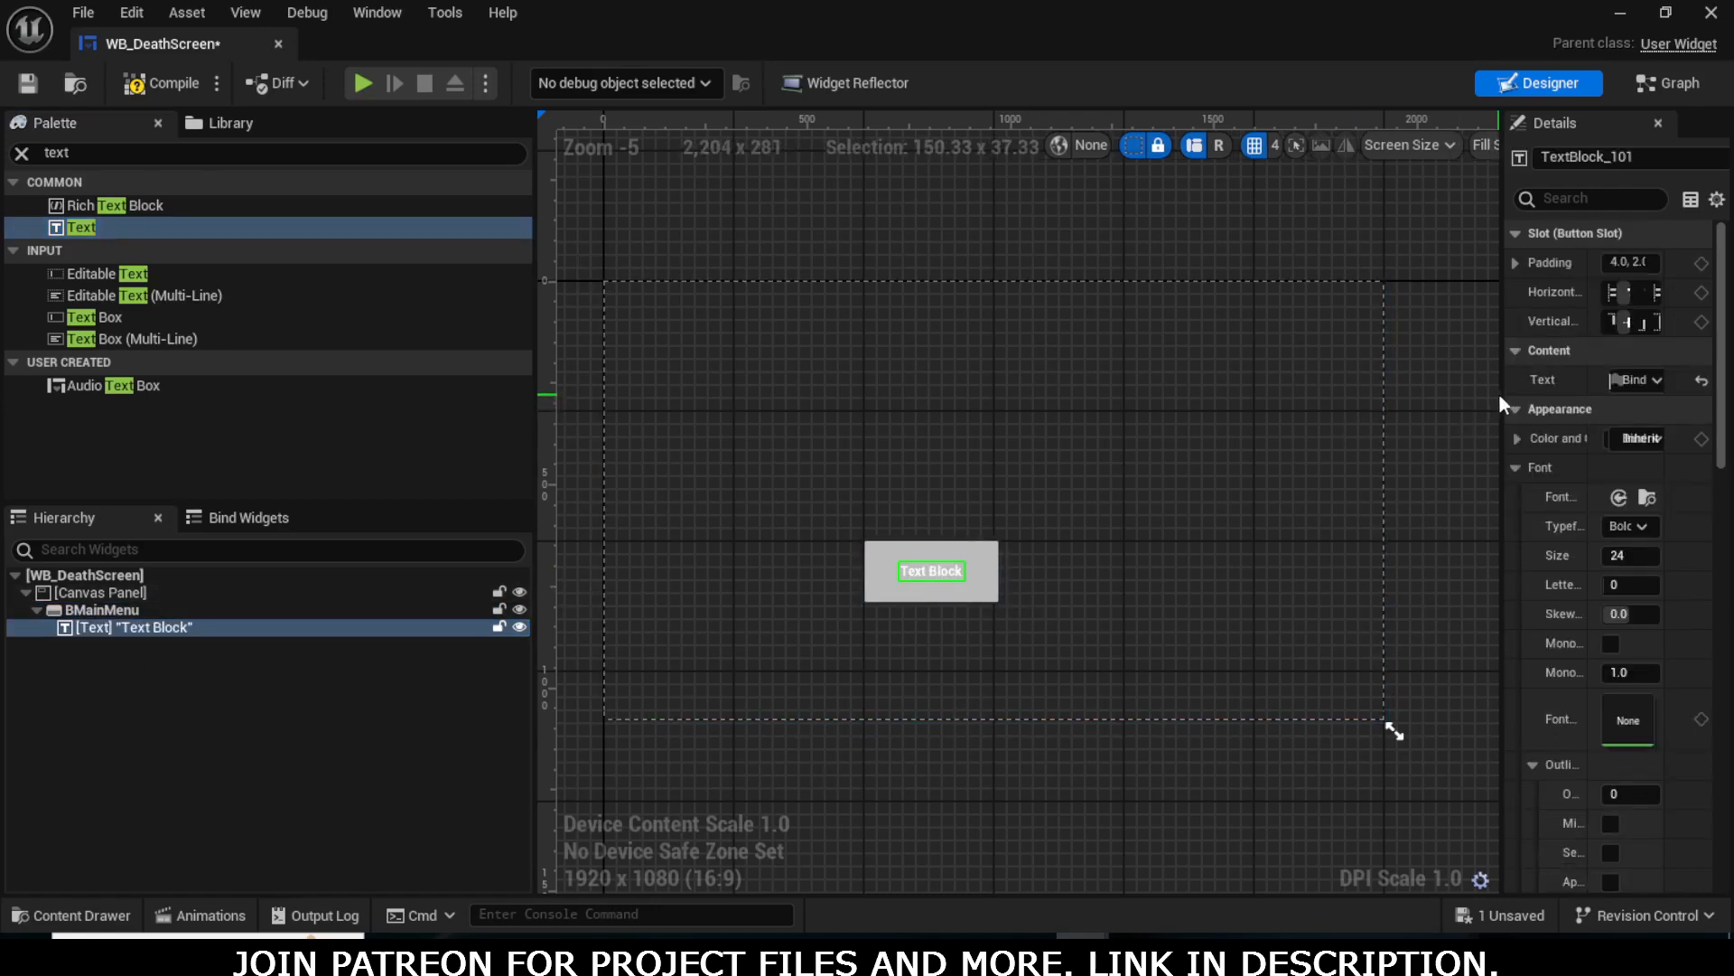
- Set the BMainMenu button's background color to light red, hex sRGB FF6E77FF, and select the text inside it
drag(1501, 393, 1359, 429)
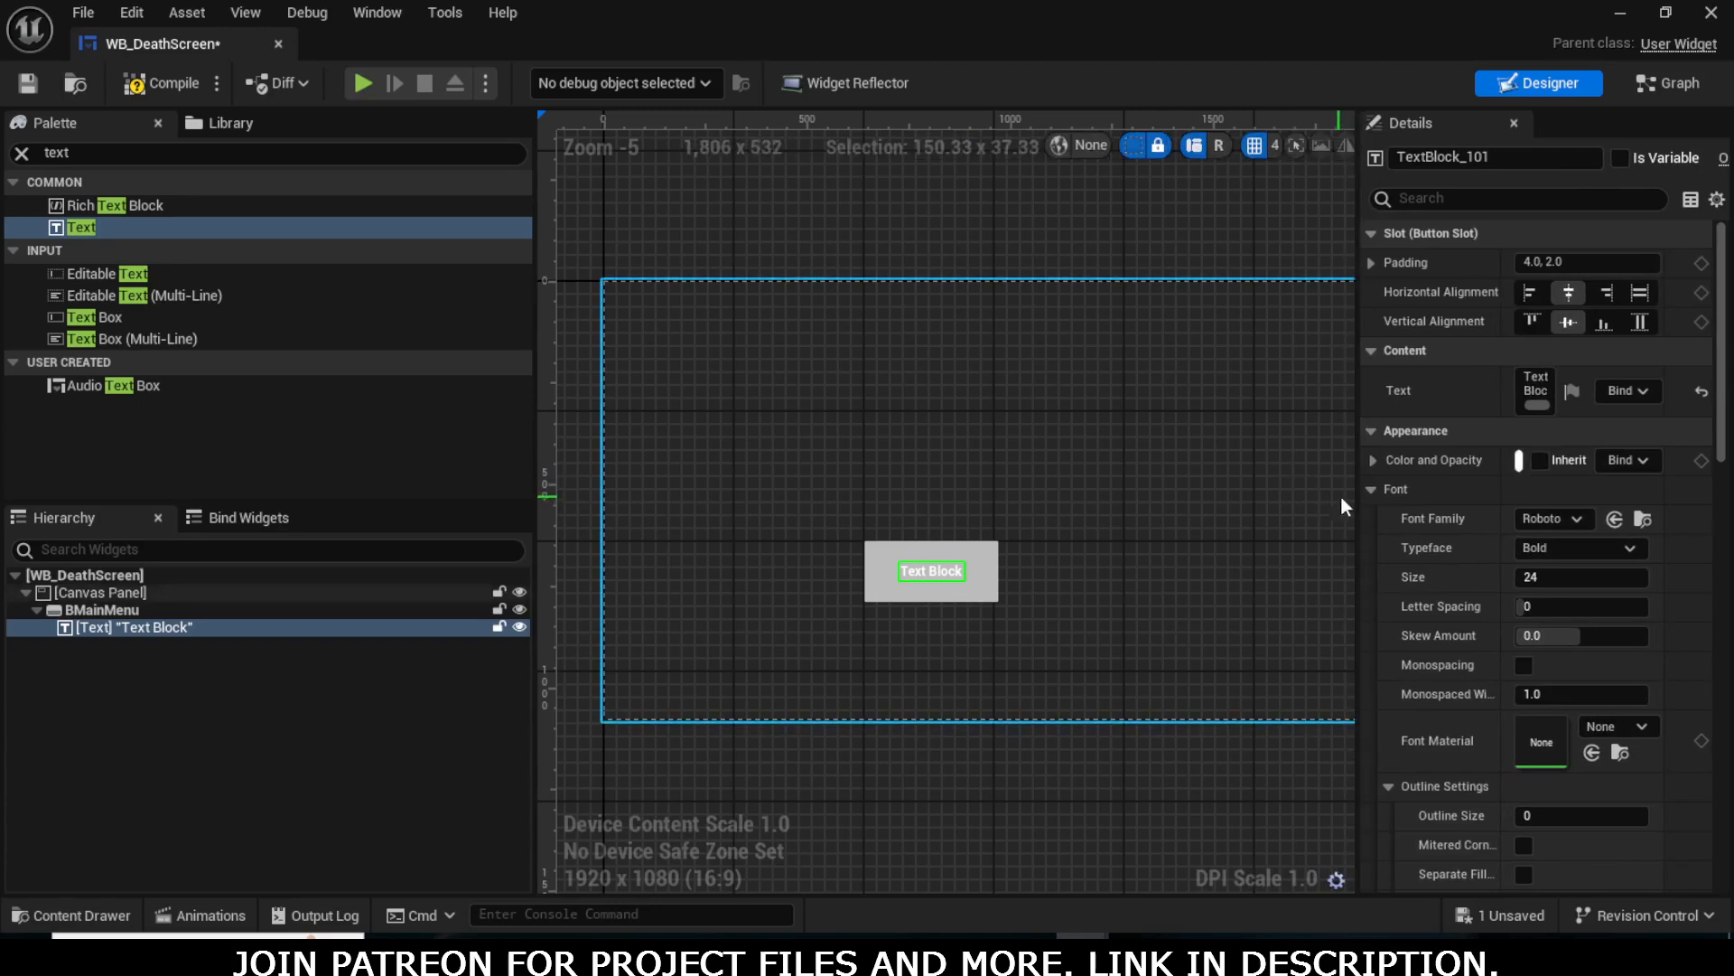
drag(1355, 488, 1288, 487)
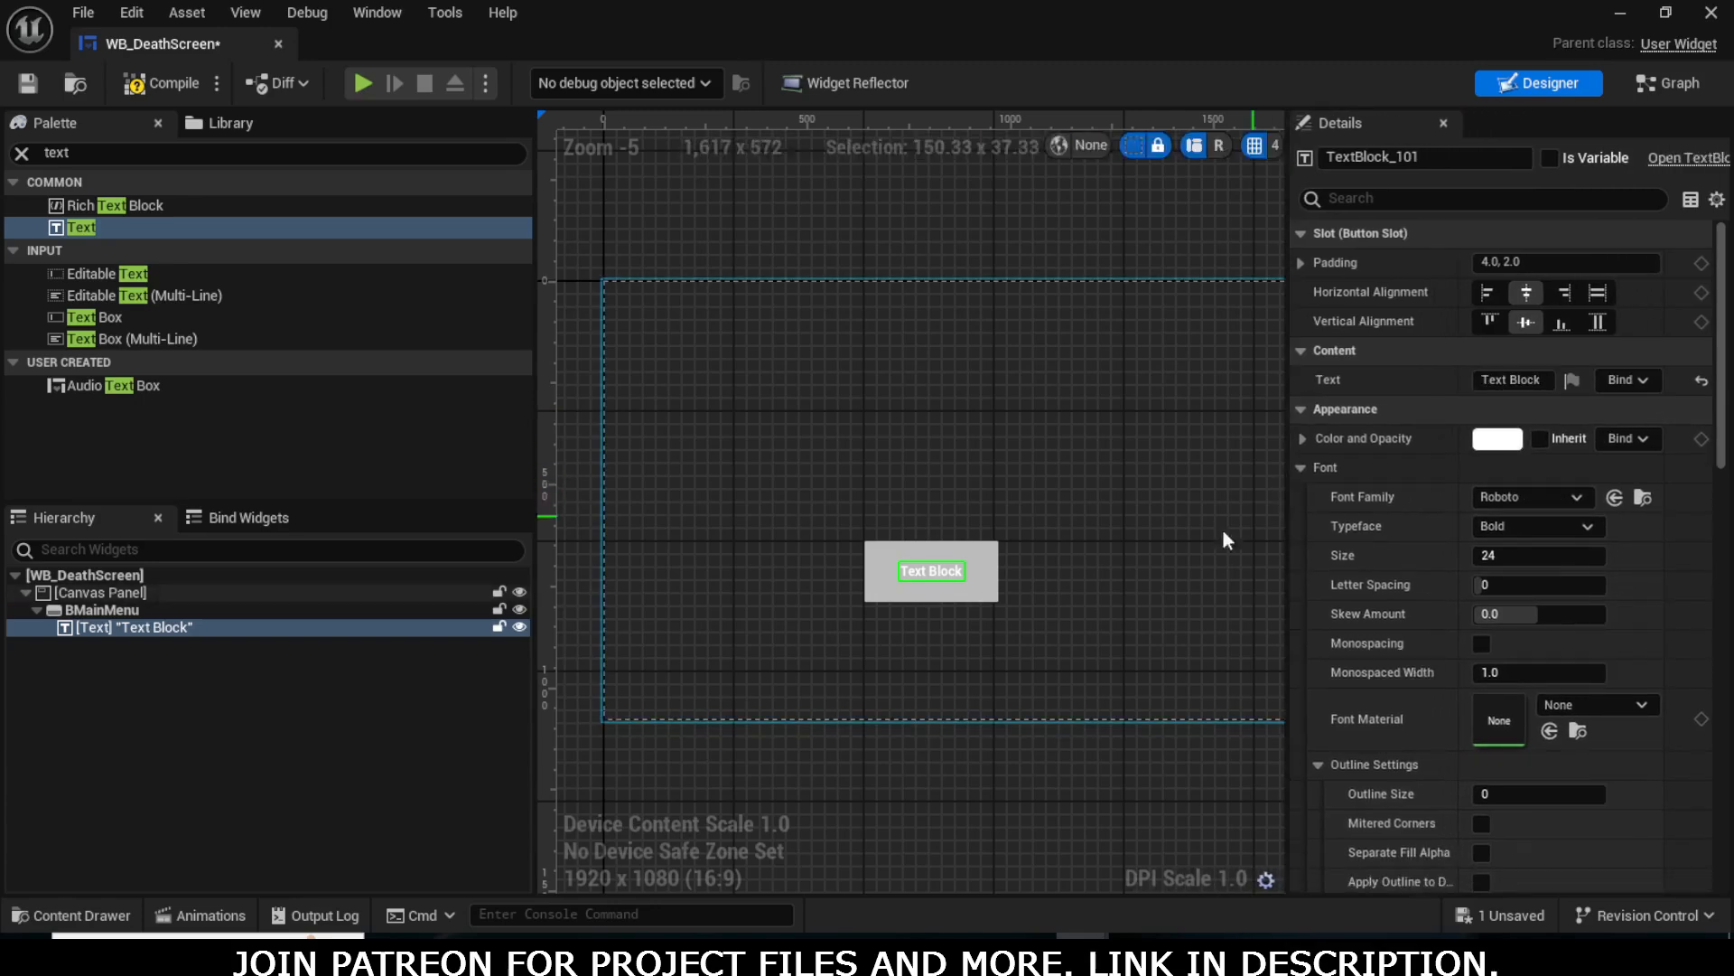
scroll(942, 627, up, 3)
click(909, 540)
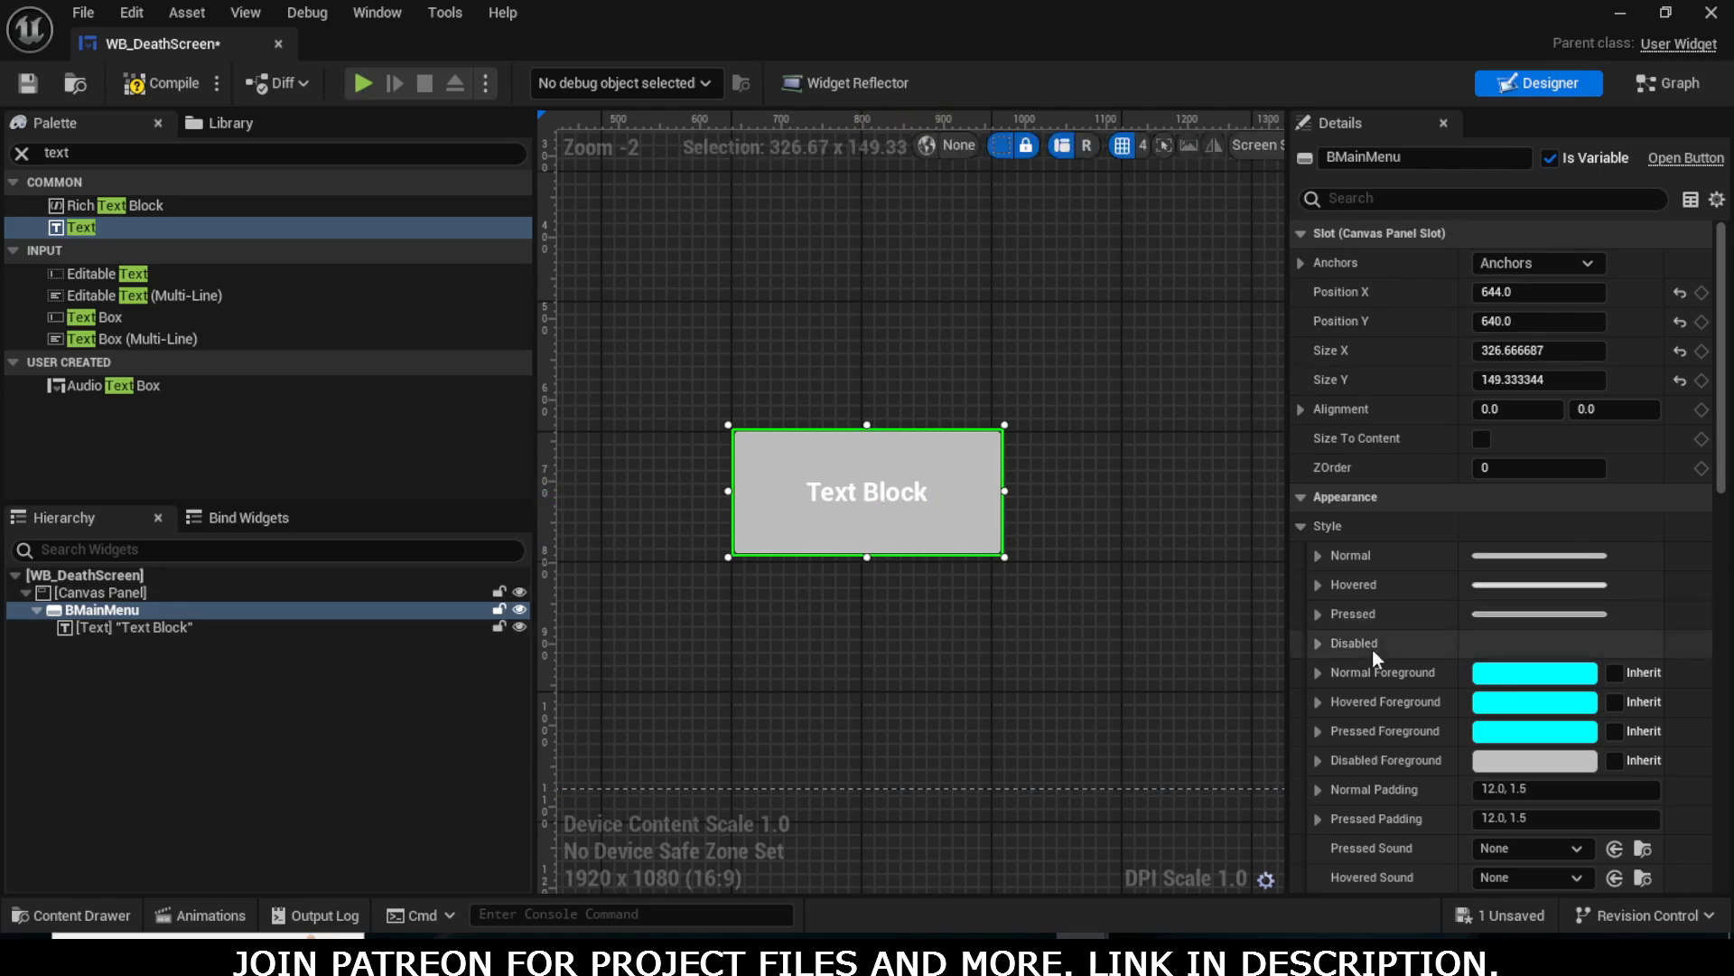
scroll(1370, 643, down, 3)
click(1299, 423)
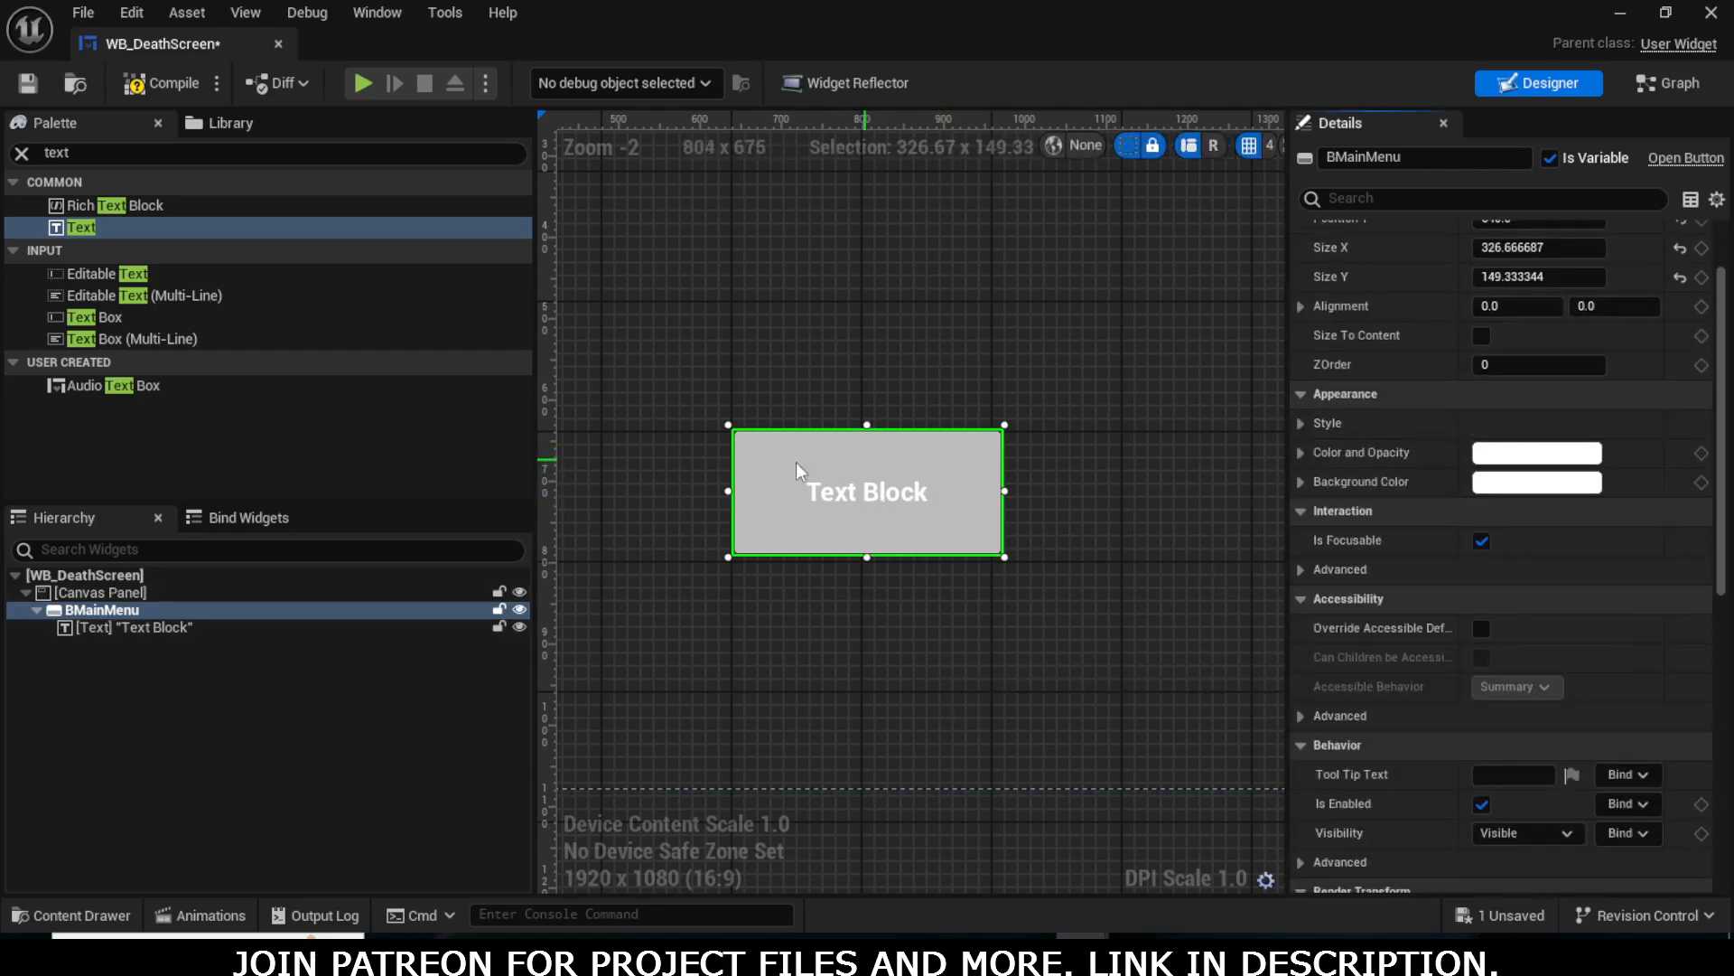
click(1536, 481)
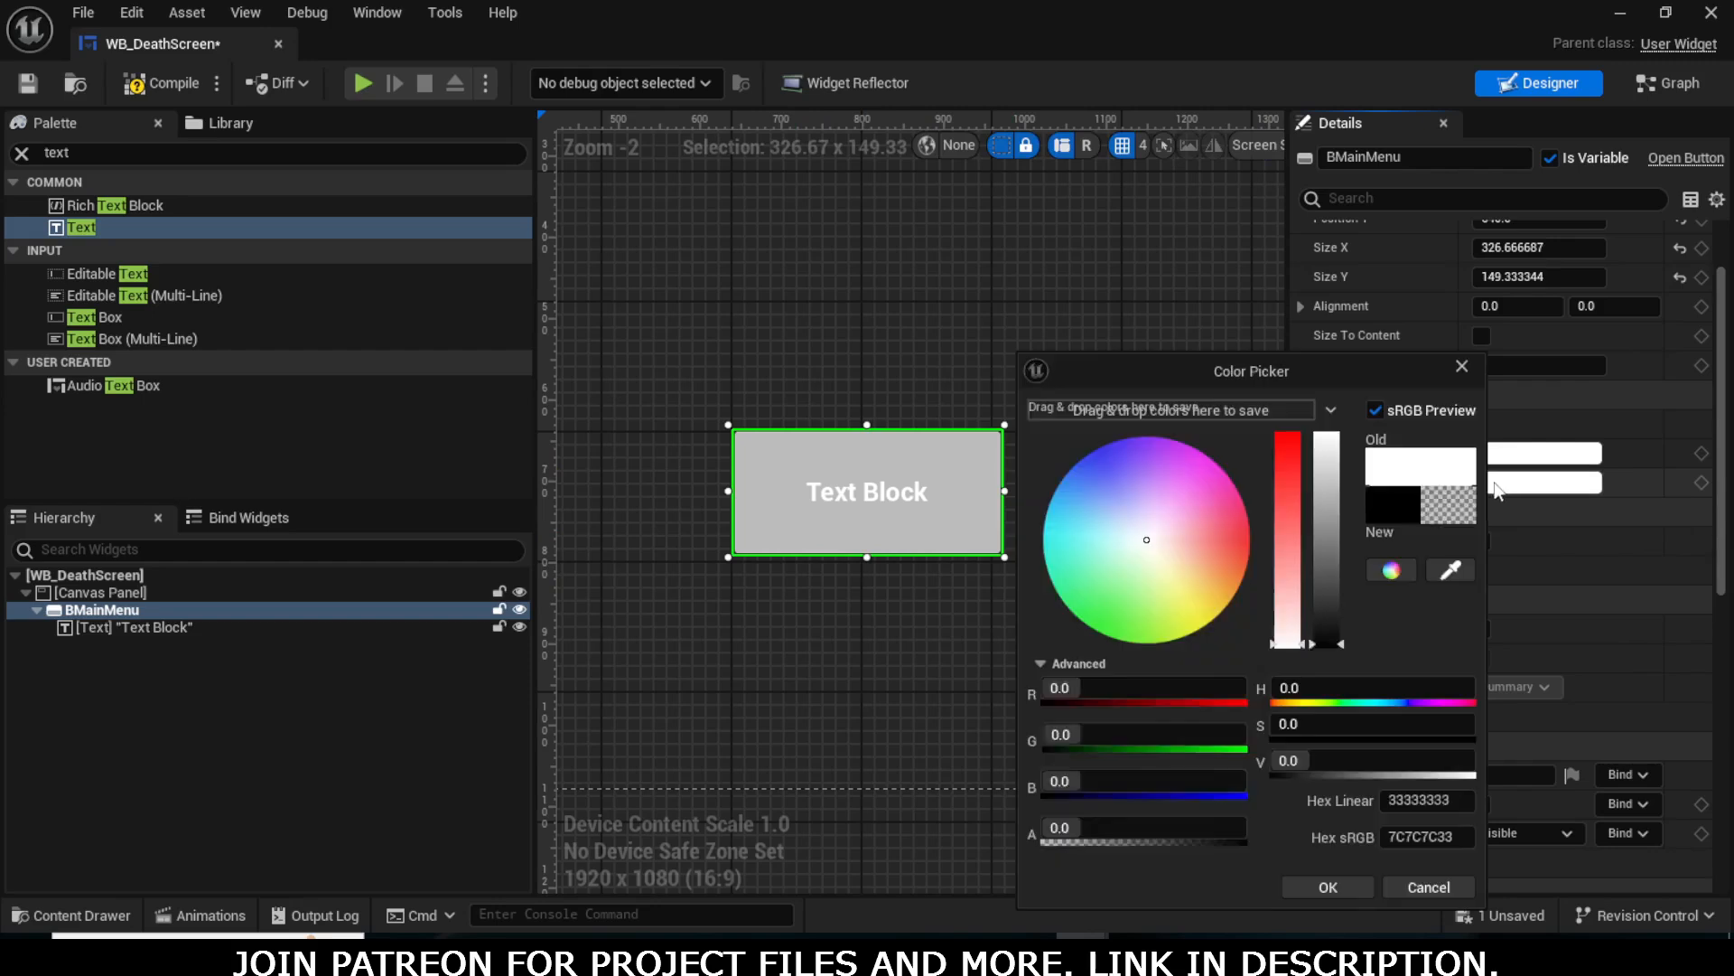
mouse_move(1212, 545)
mouse_down()
mouse_move(1104, 493)
mouse_move(1197, 492)
mouse_move(1111, 546)
mouse_move(1182, 516)
mouse_move(1234, 536)
mouse_up()
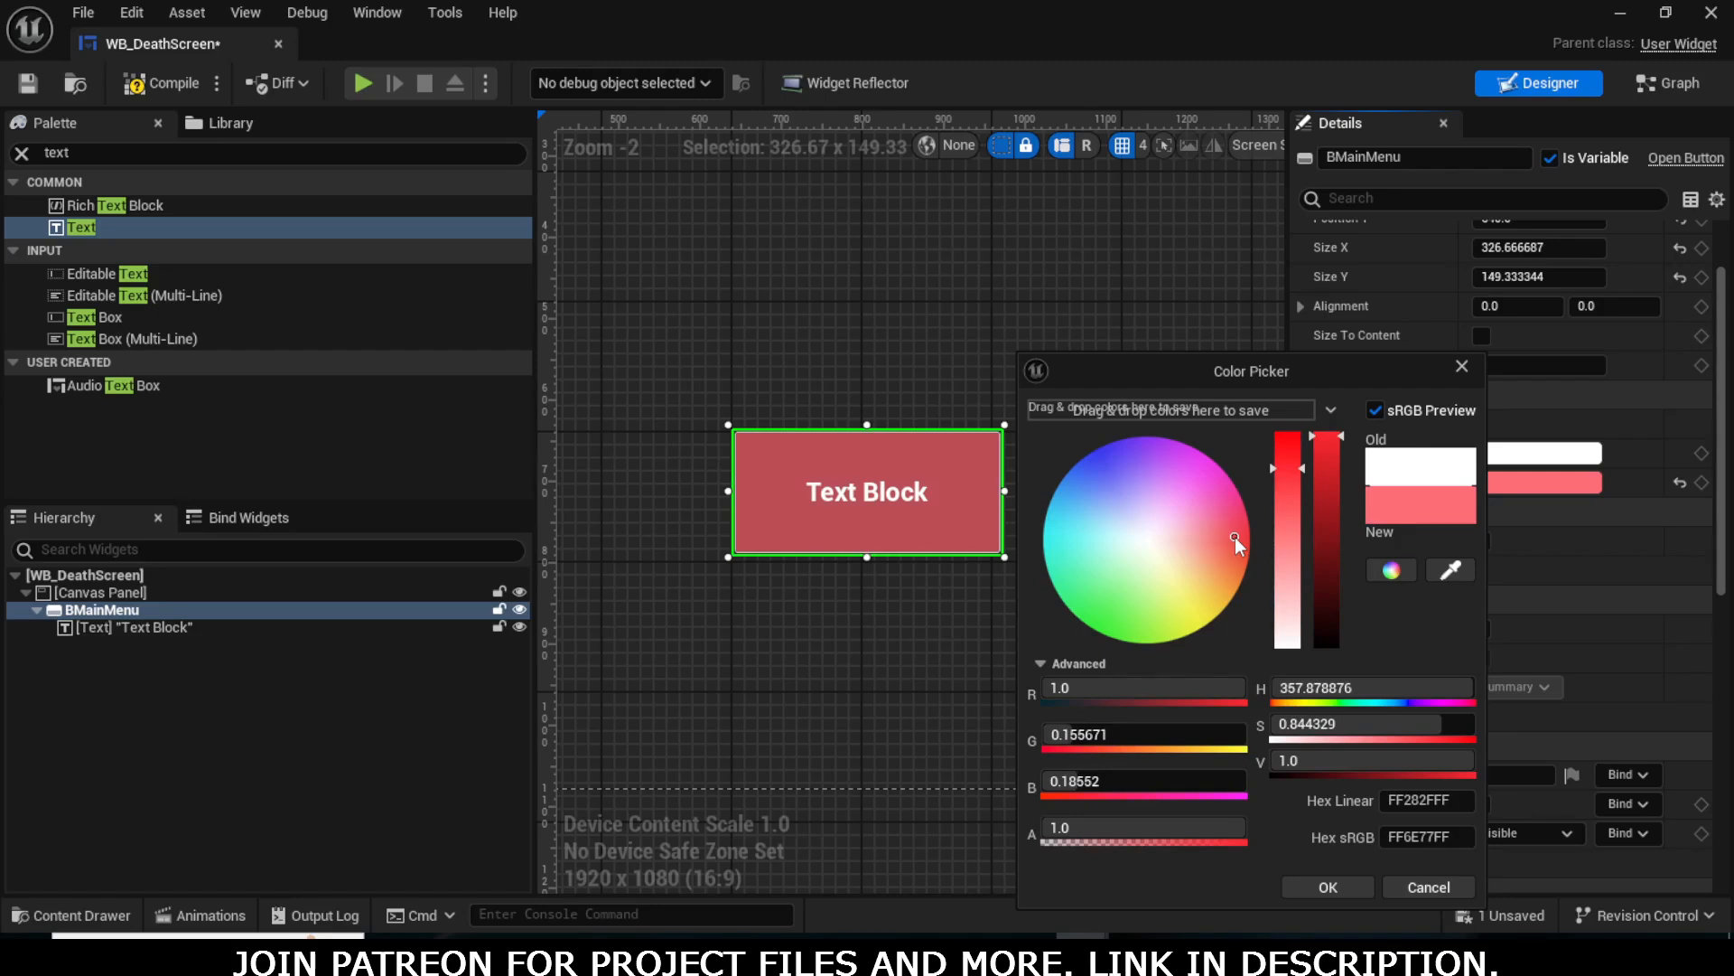
click(1333, 889)
click(872, 500)
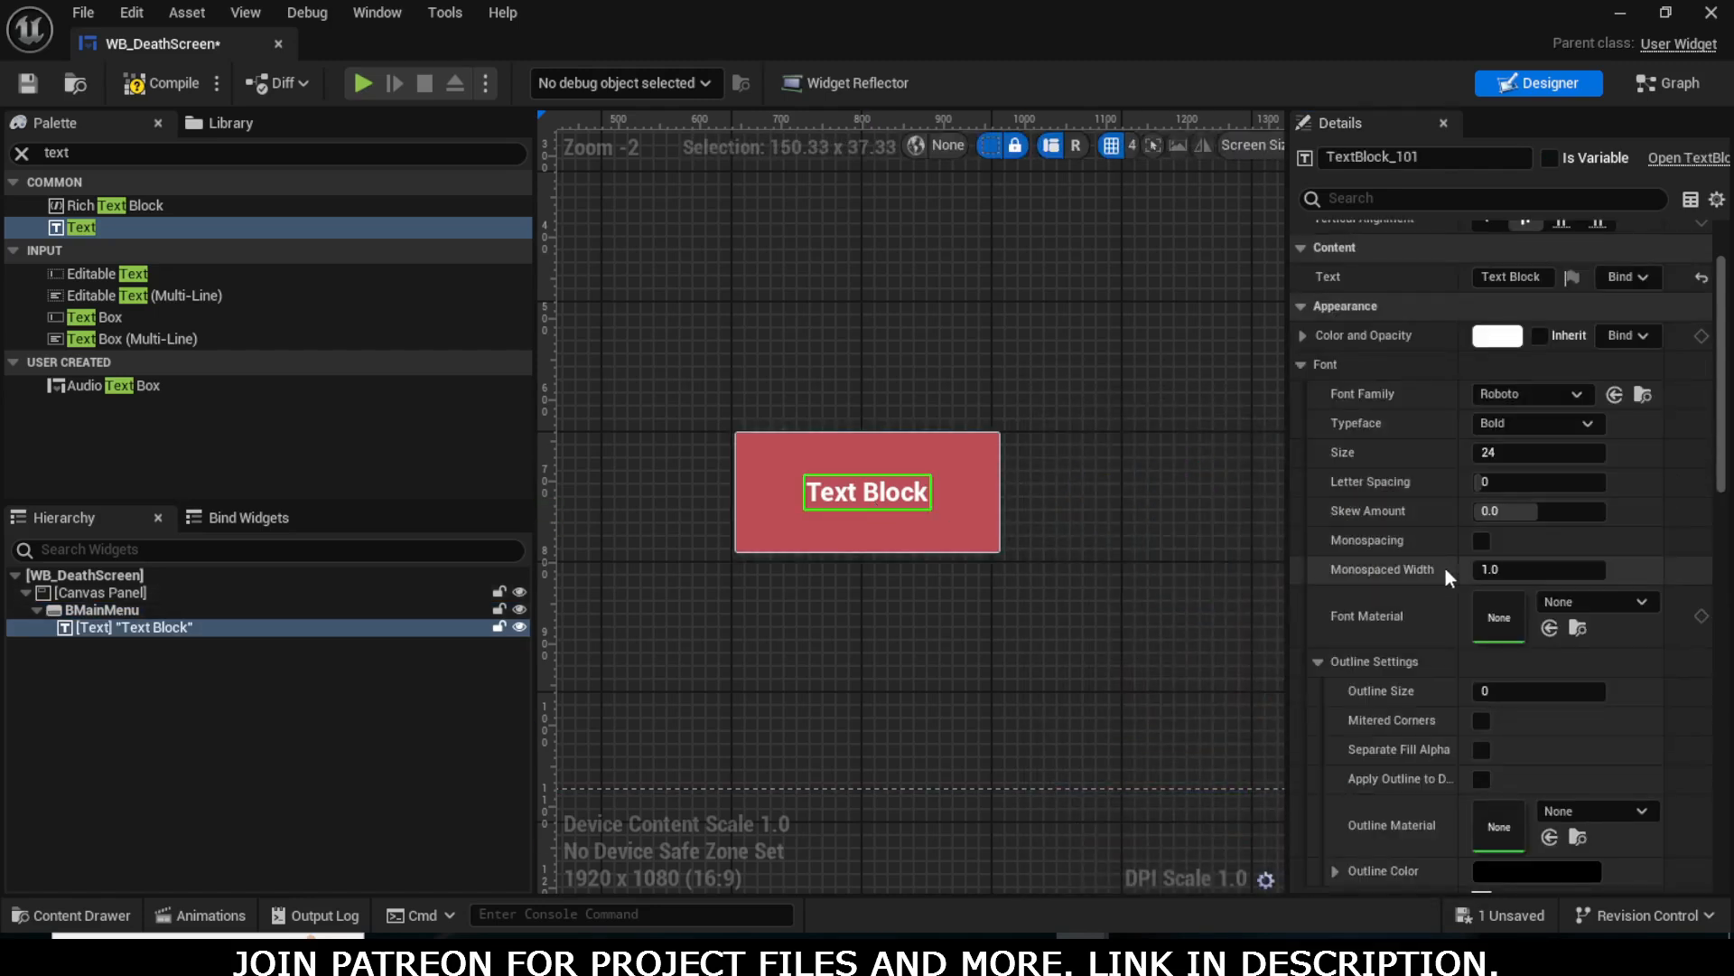
click(1497, 336)
drag(1114, 502, 1130, 565)
click(1405, 875)
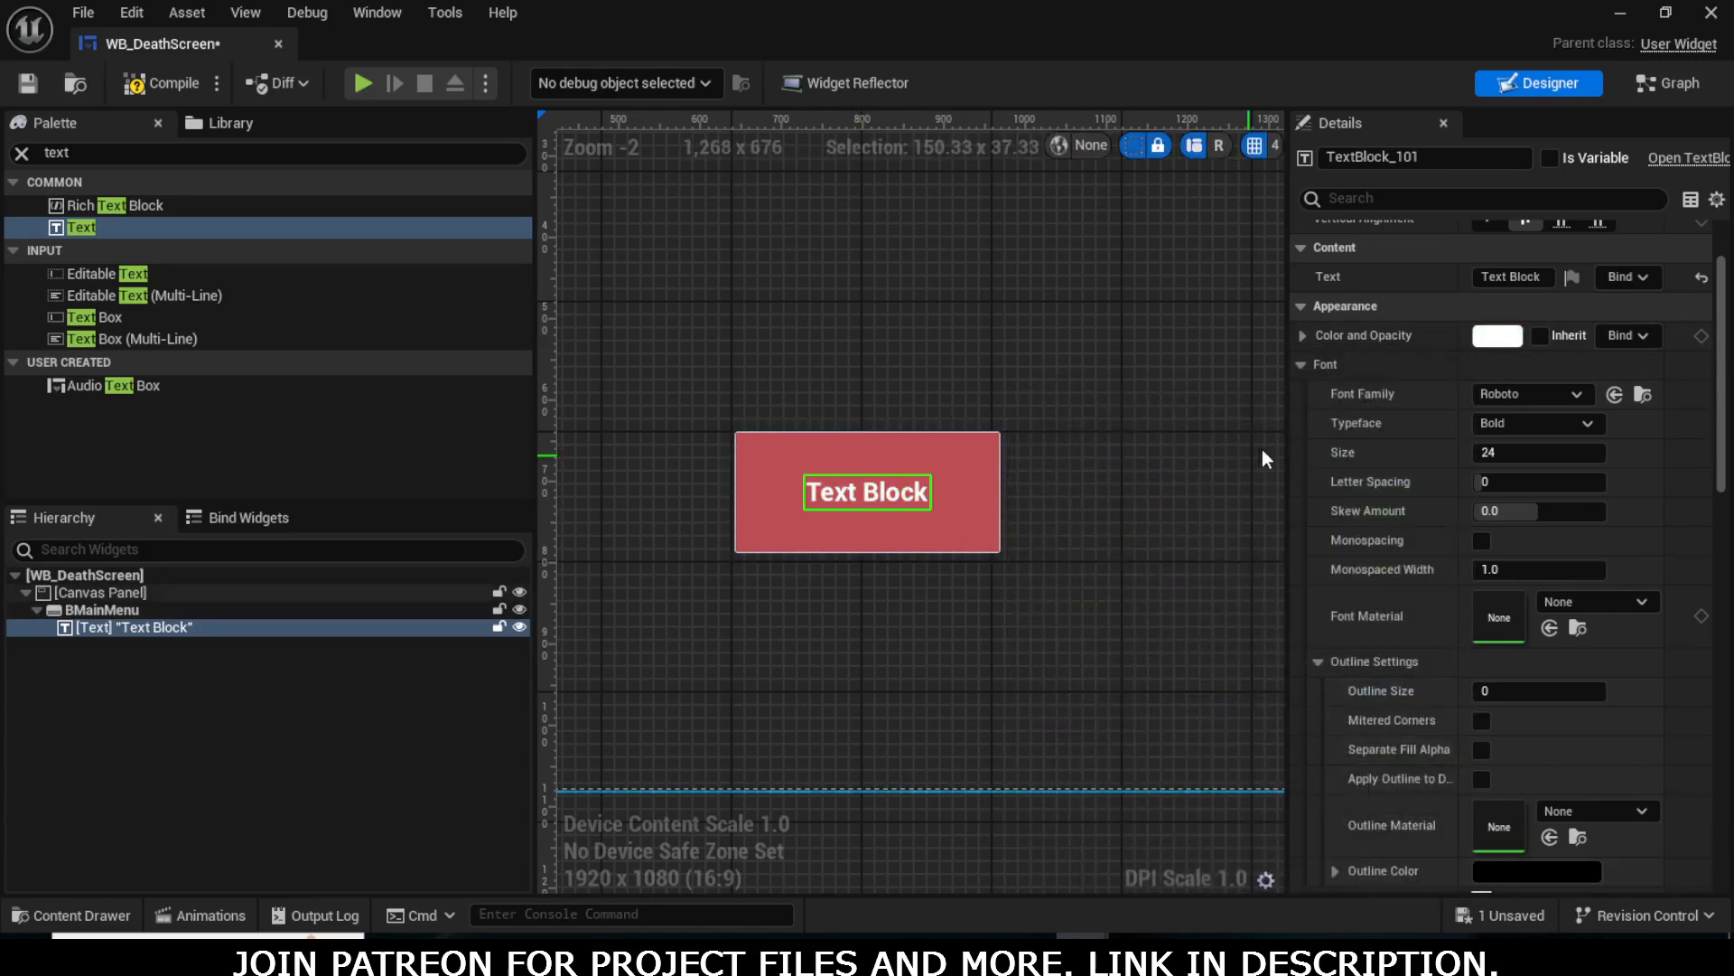
- Try a font size of 32 for the BMainMenu button's text and settle on 40
click(1506, 457)
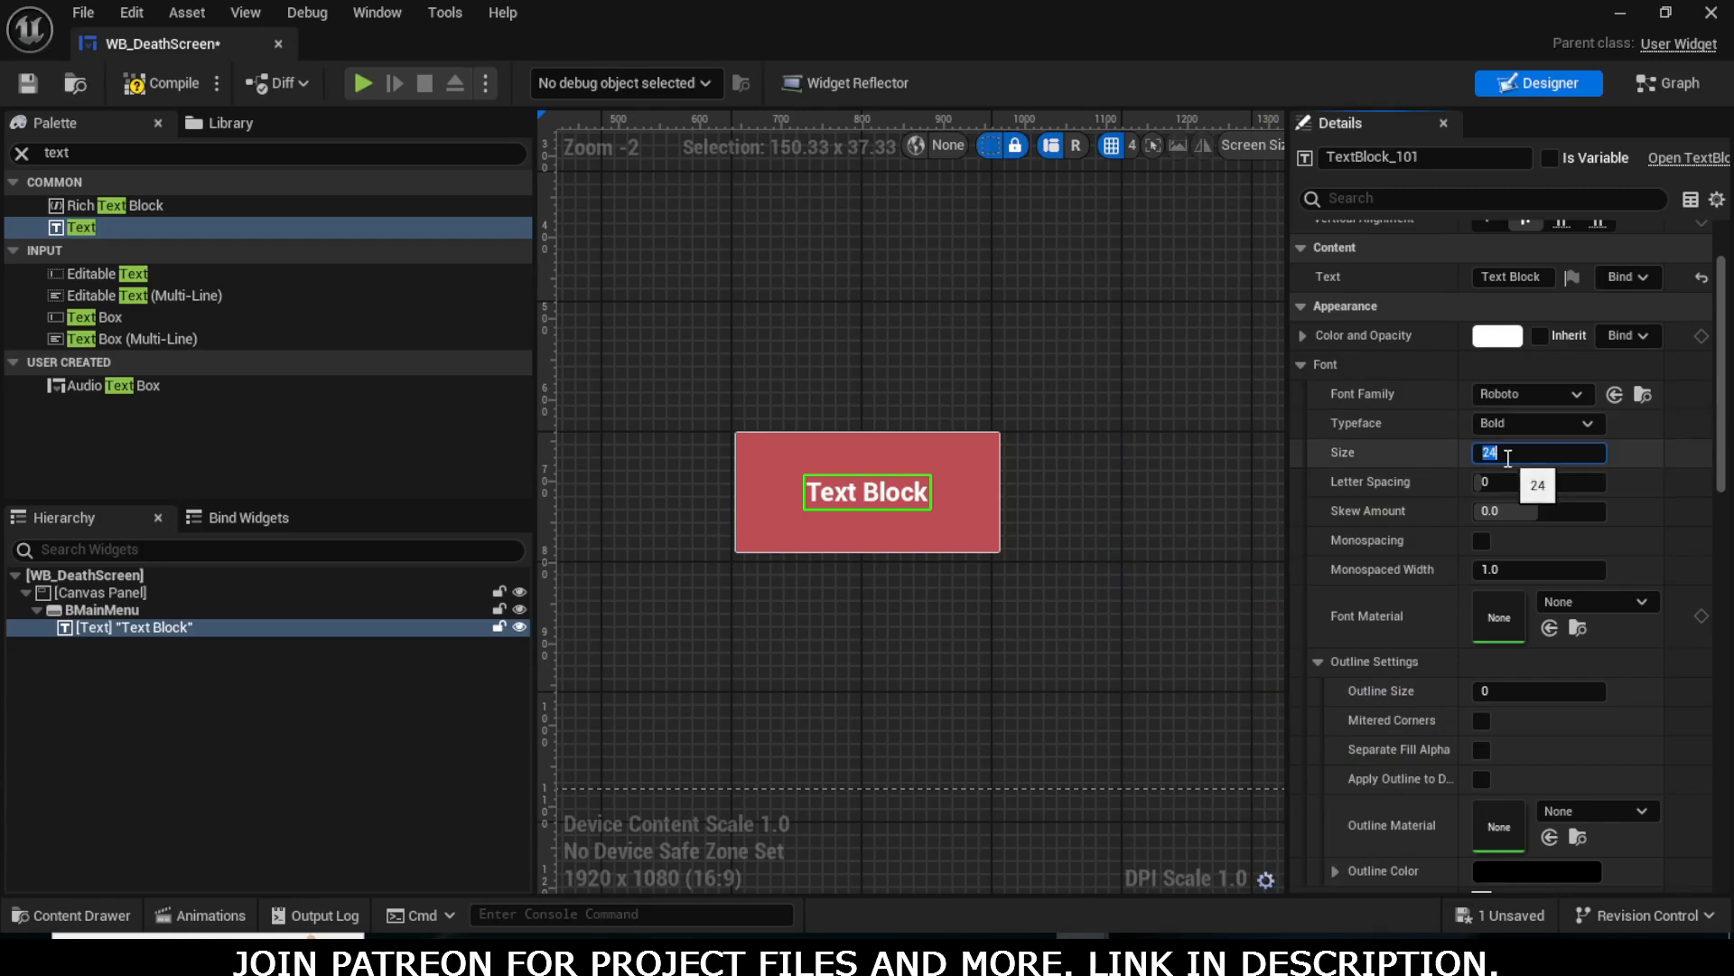
text(32)
key(Return)
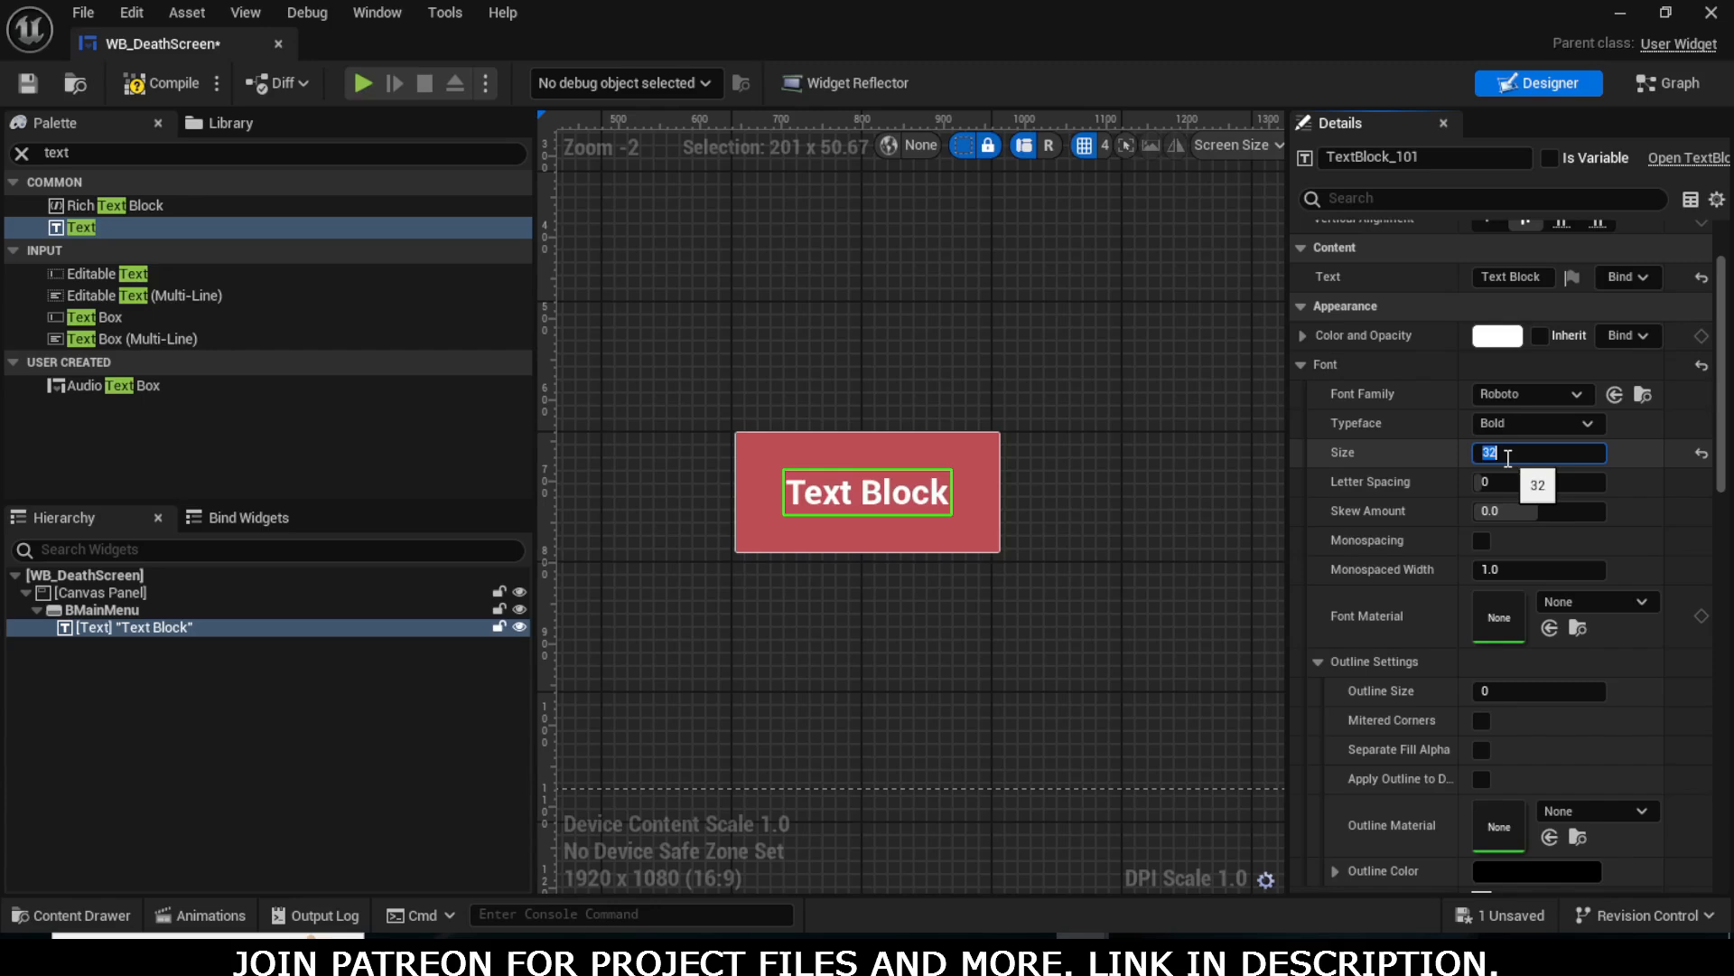
text(0)
key(Return)
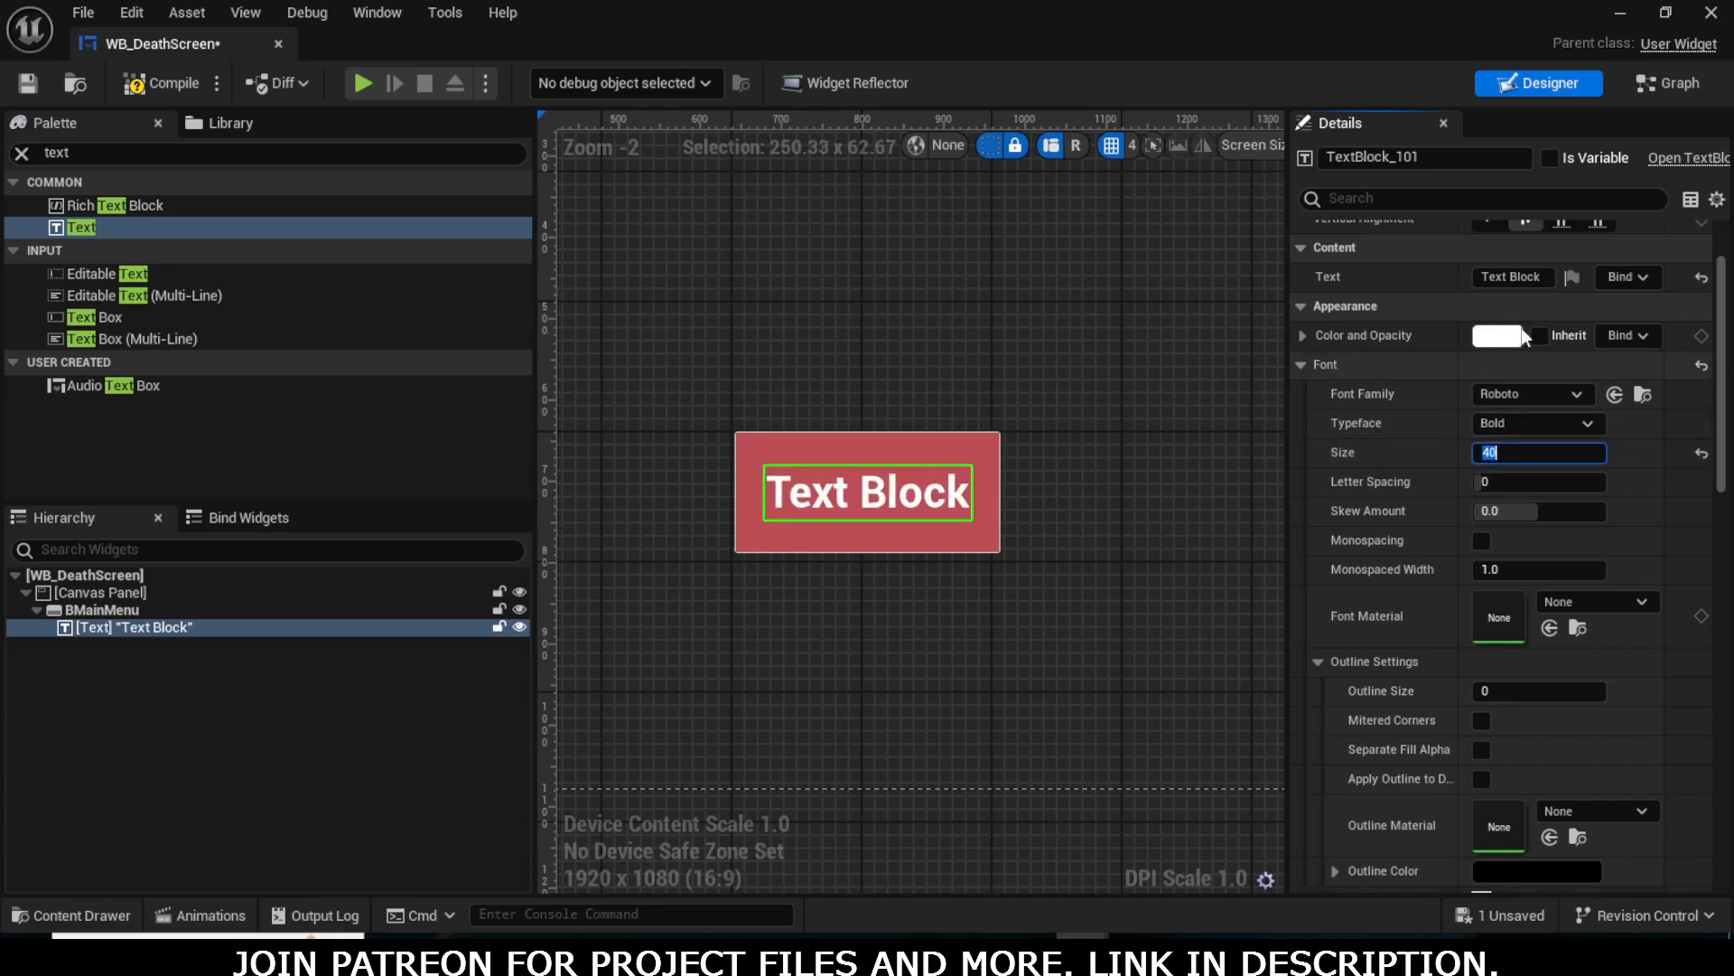
- Set the text inside the BMainMenu button to "Main Menu"
click(1524, 279)
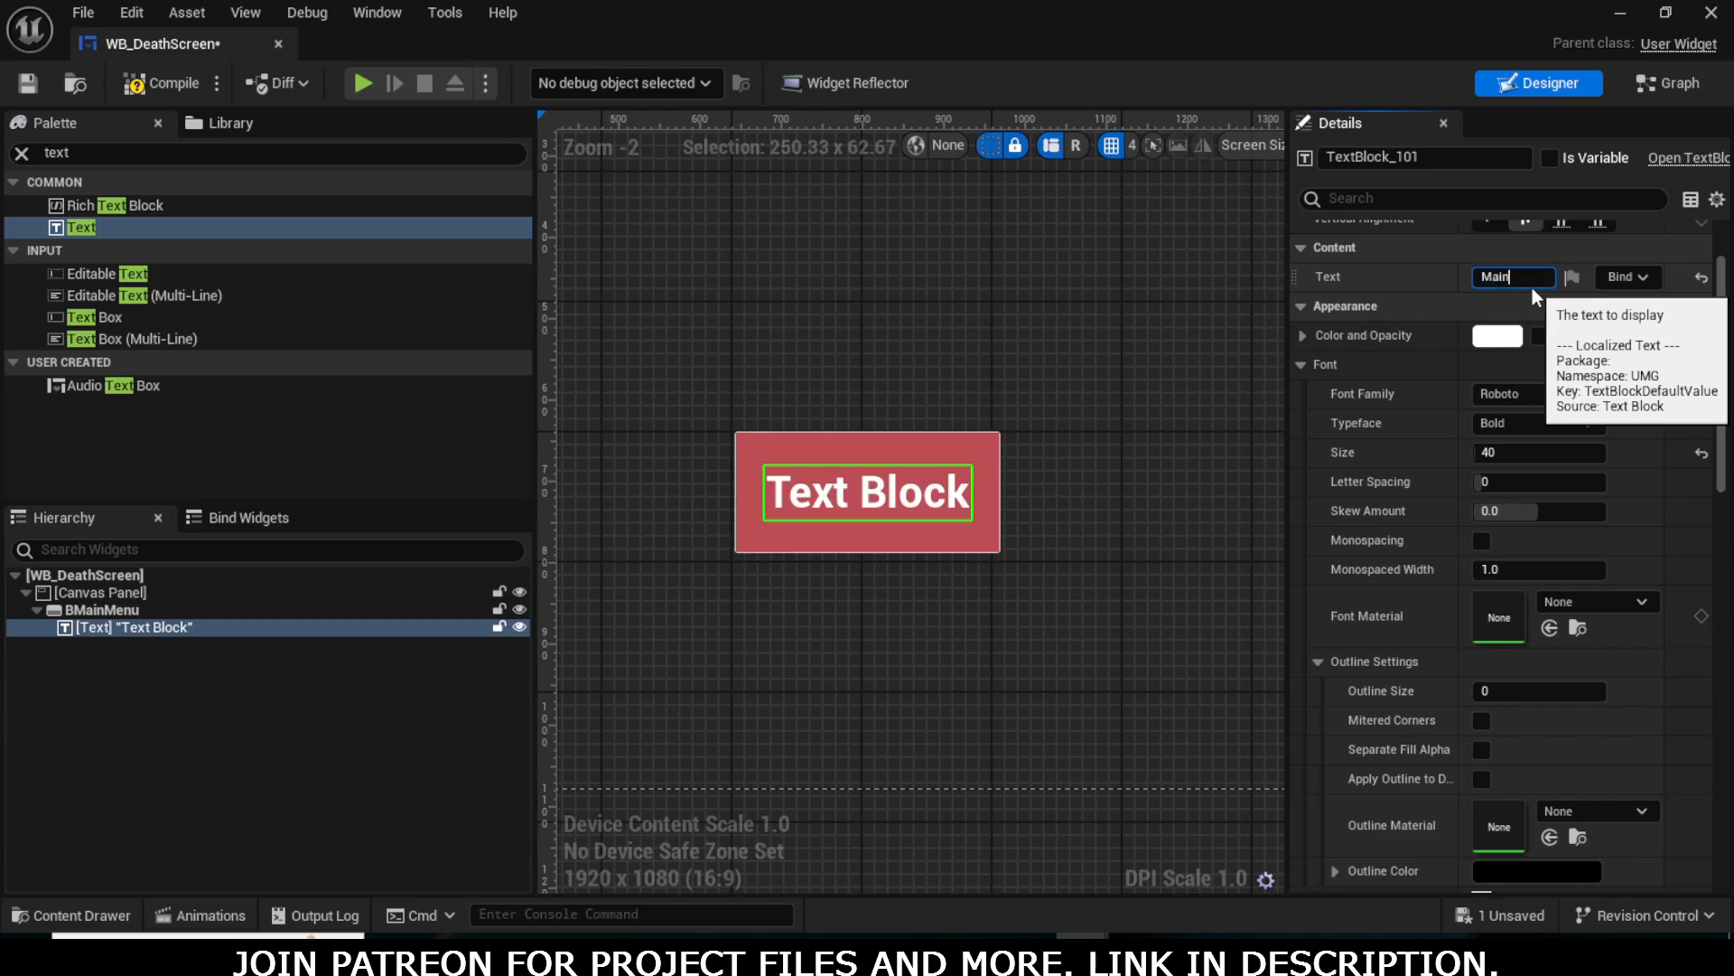
text(Main Menu)
key(Return)
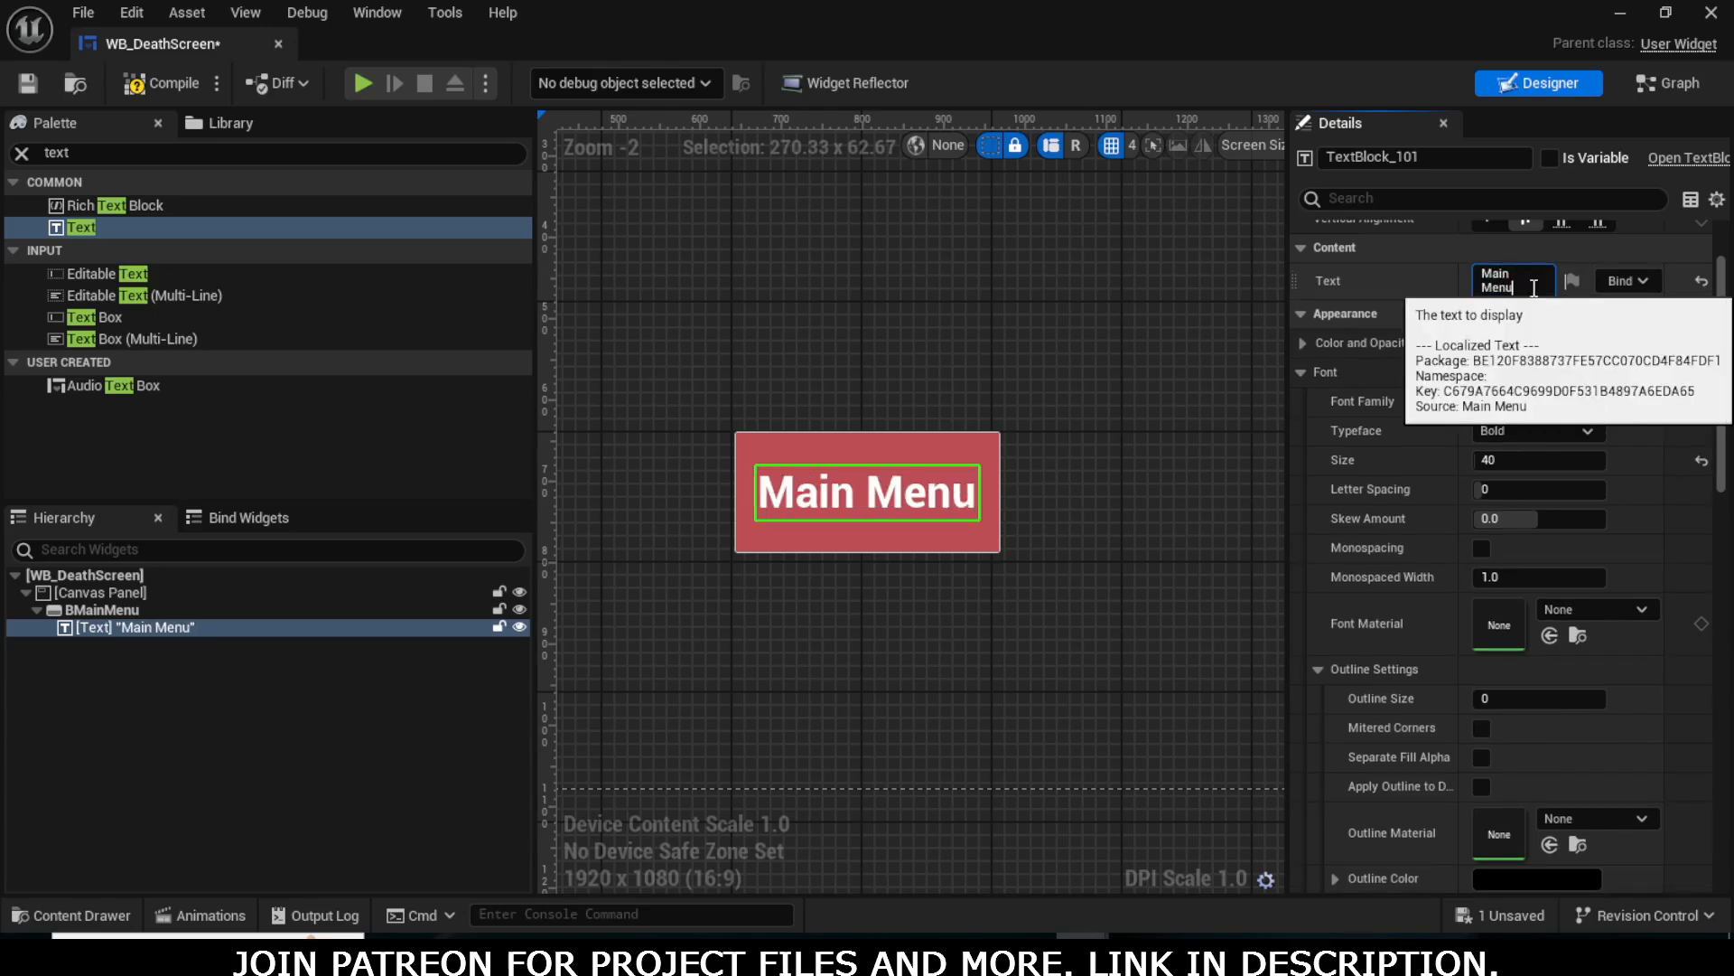
- Anchor the BMainMenu button to the center of the canvas
scroll(1048, 397, down, 4)
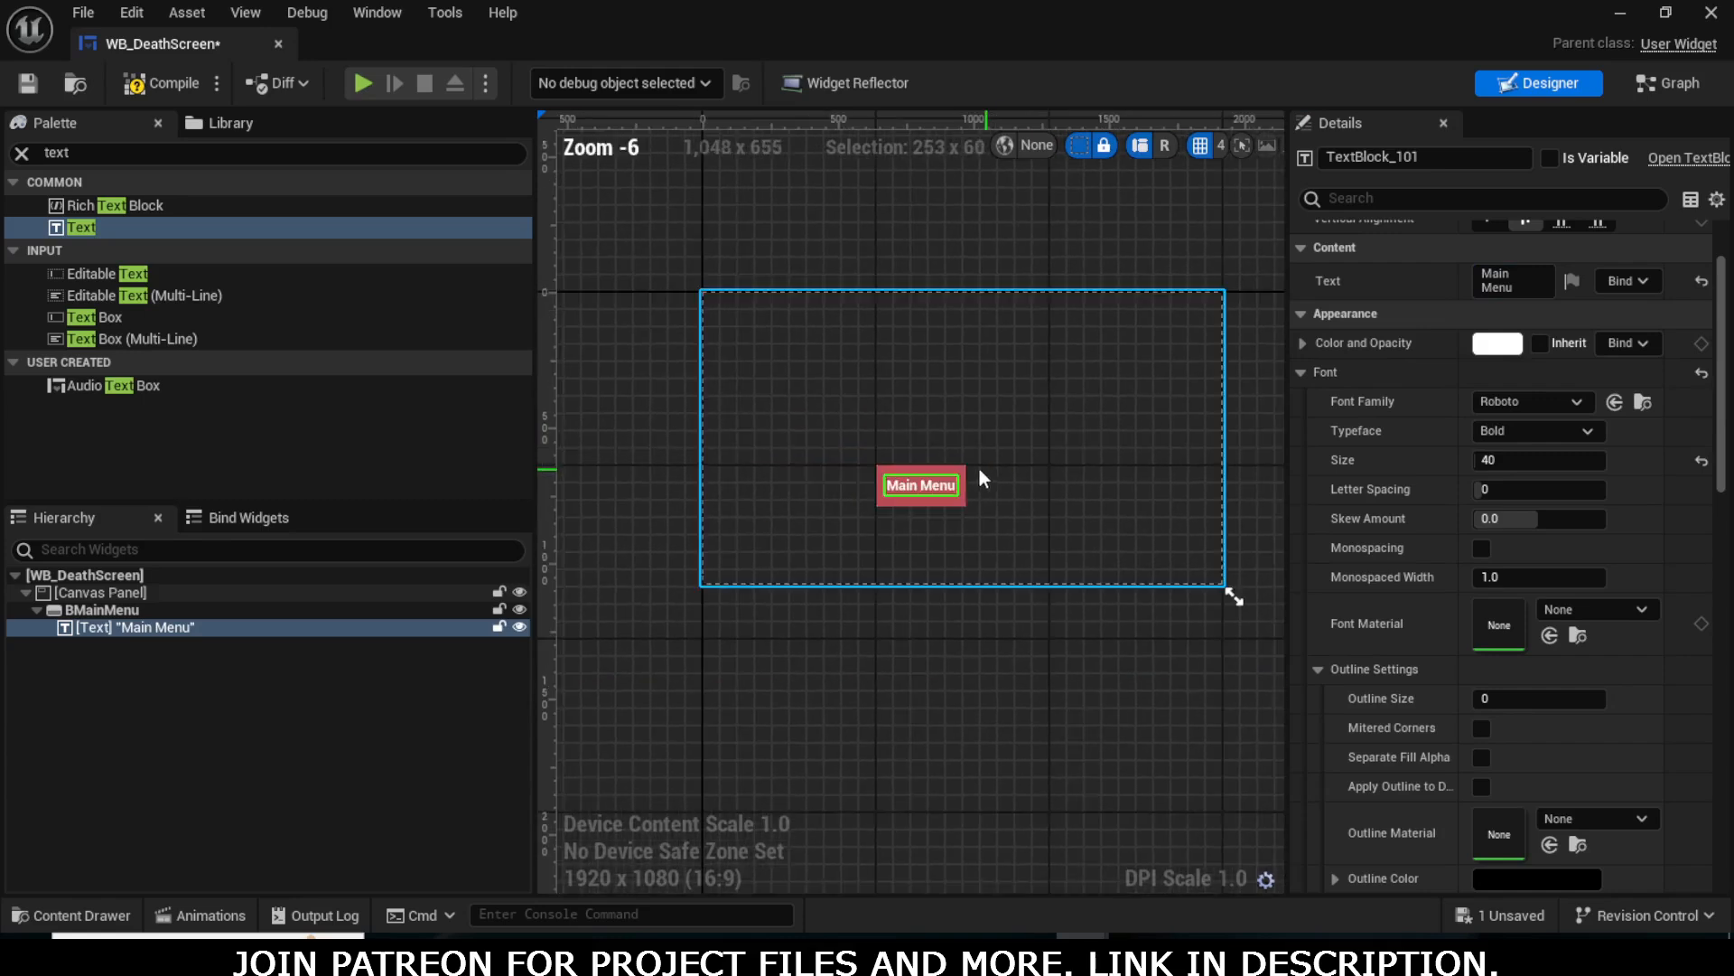
click(919, 496)
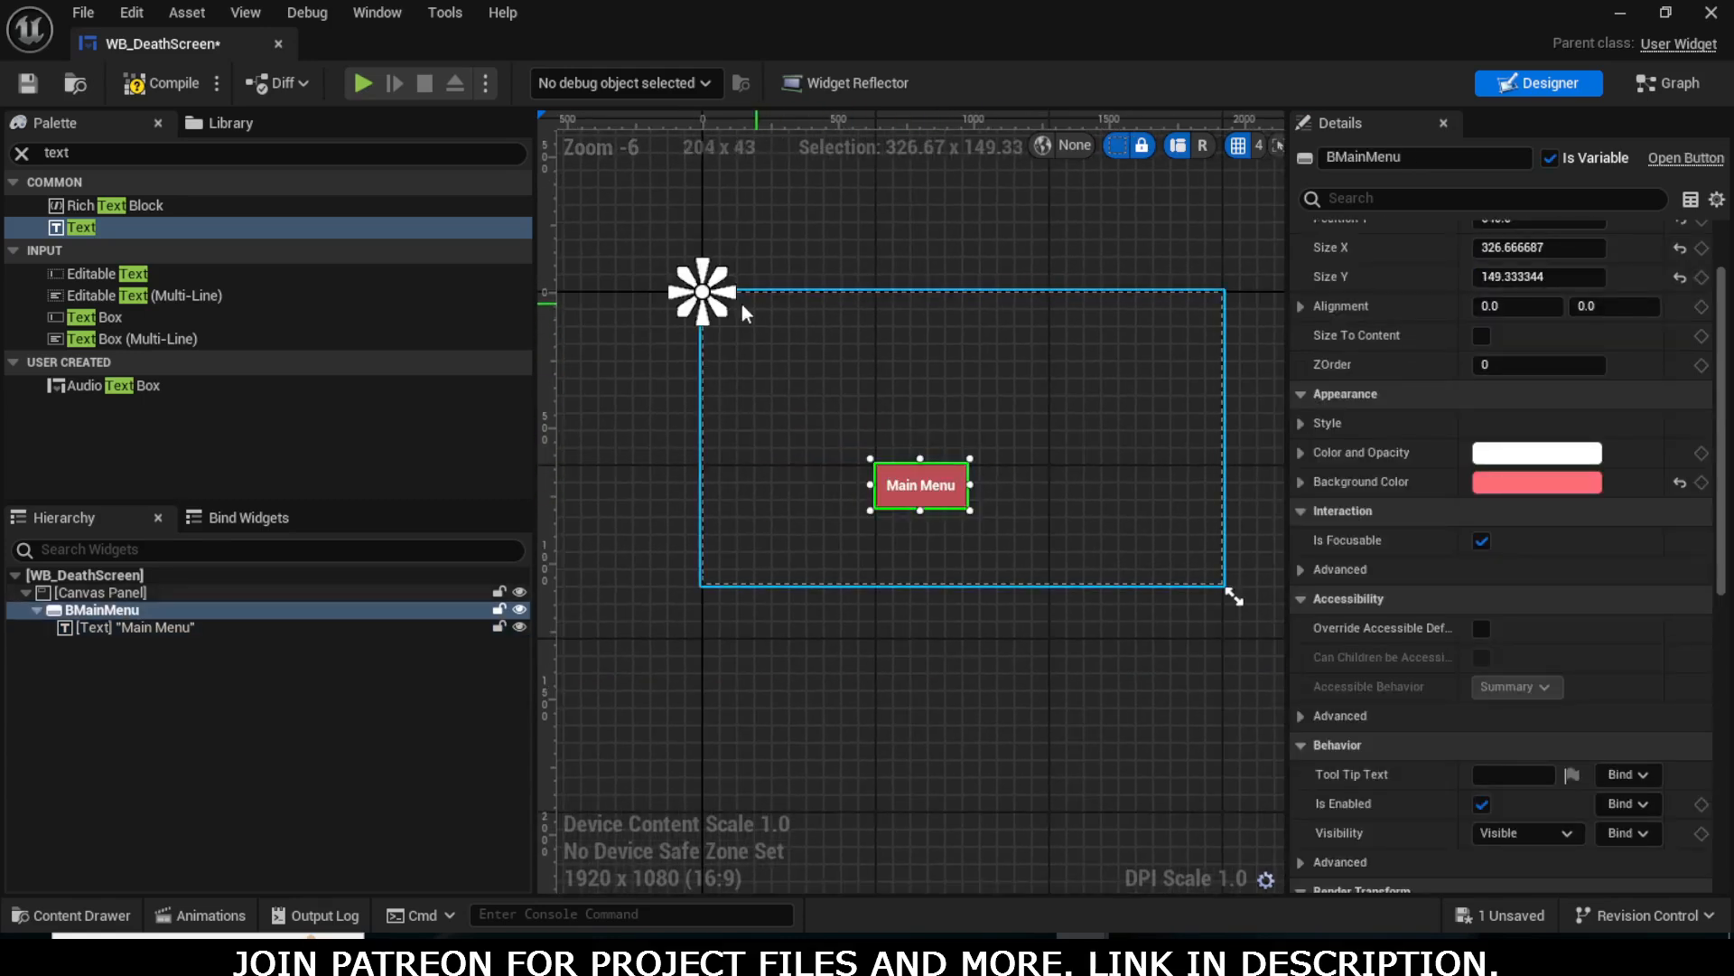
scroll(1531, 345, up, 2)
click(1550, 262)
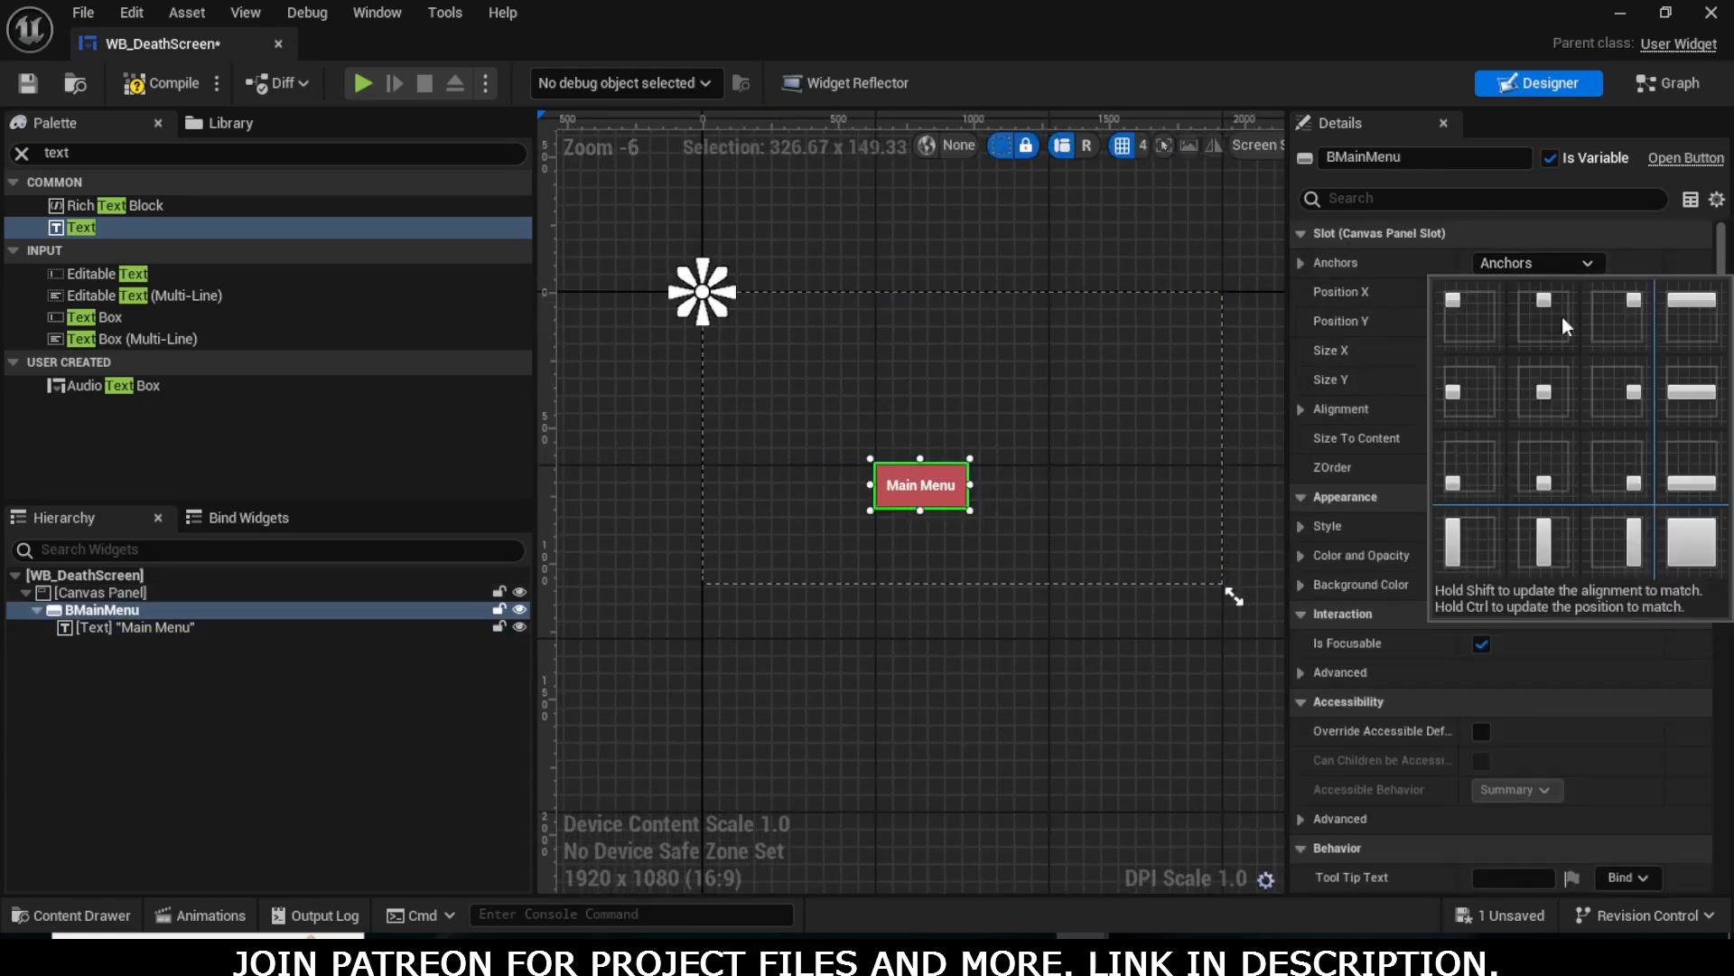
click(1544, 394)
scroll(1030, 527, up, 4)
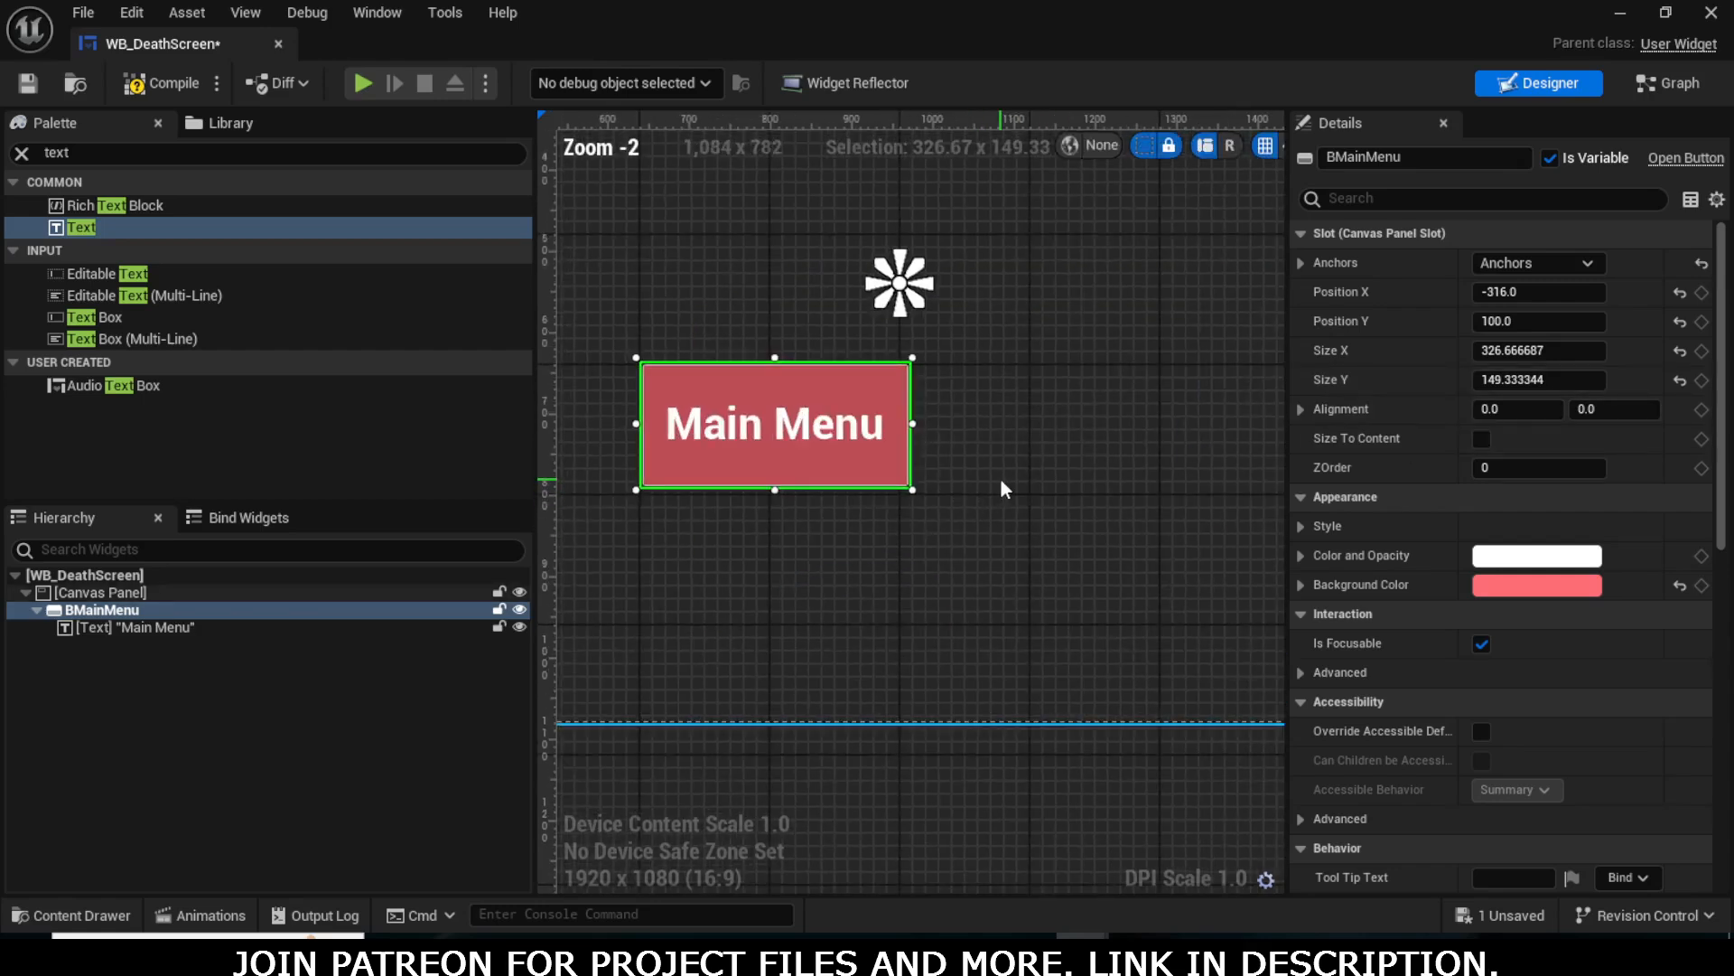
right_drag(1001, 479, 959, 524)
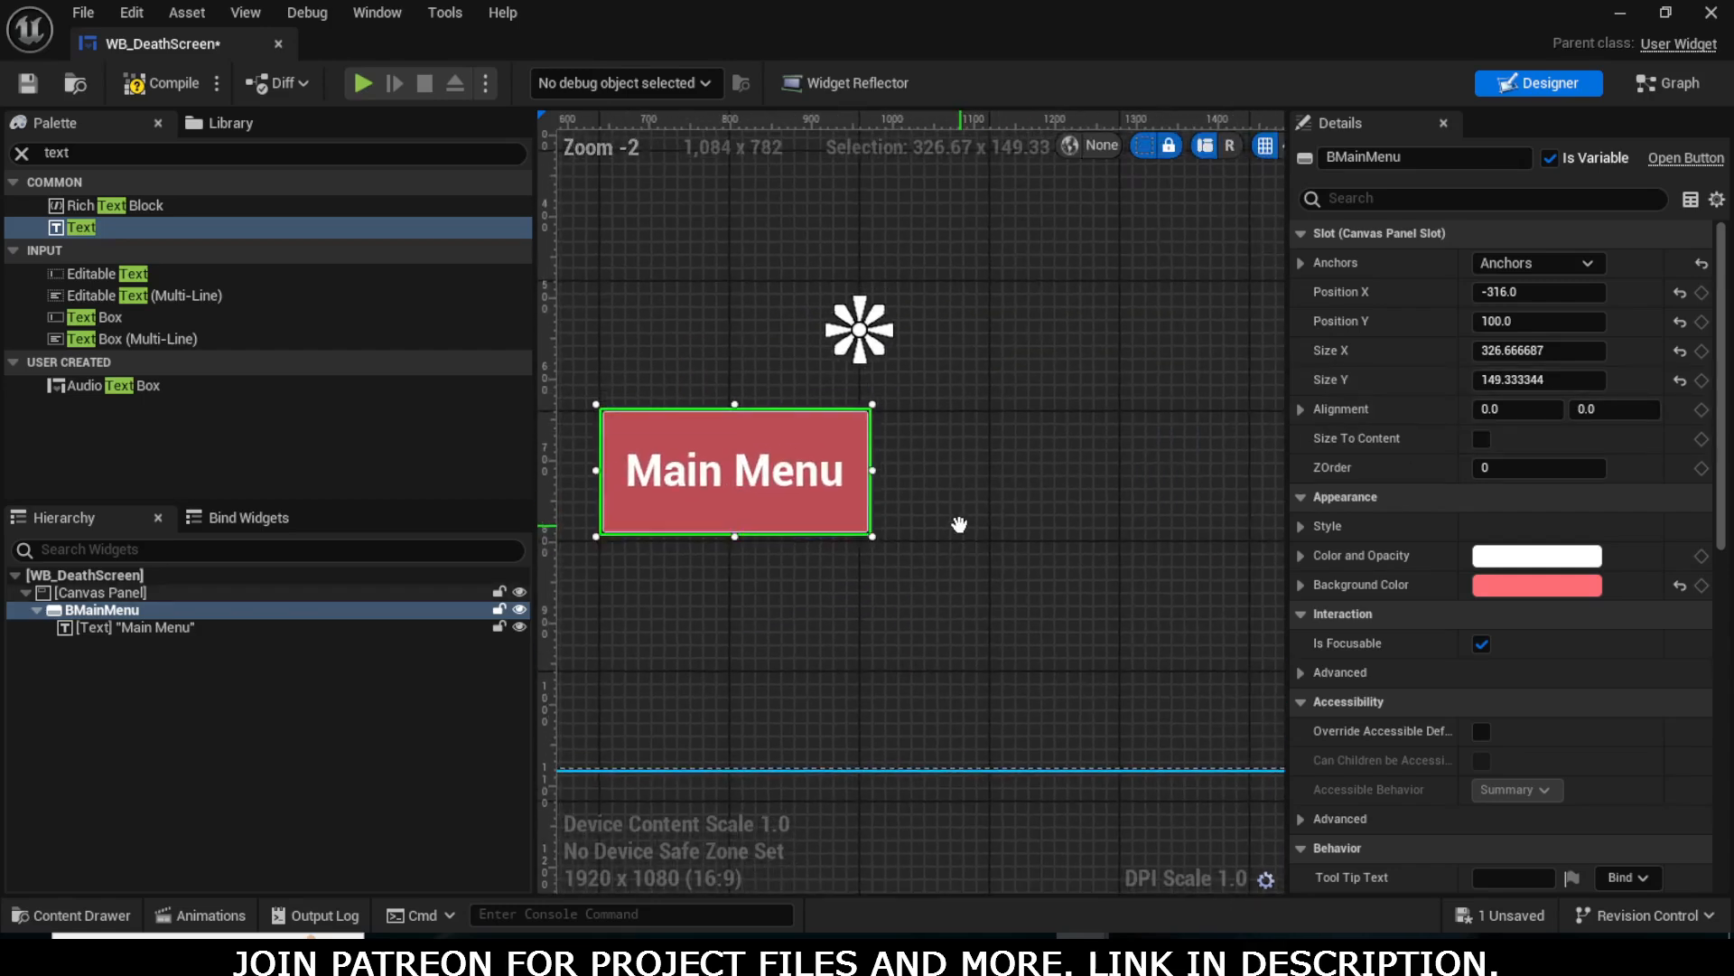
- Duplicate the BMainMenu button and rename the copy as BRestart
click(36, 610)
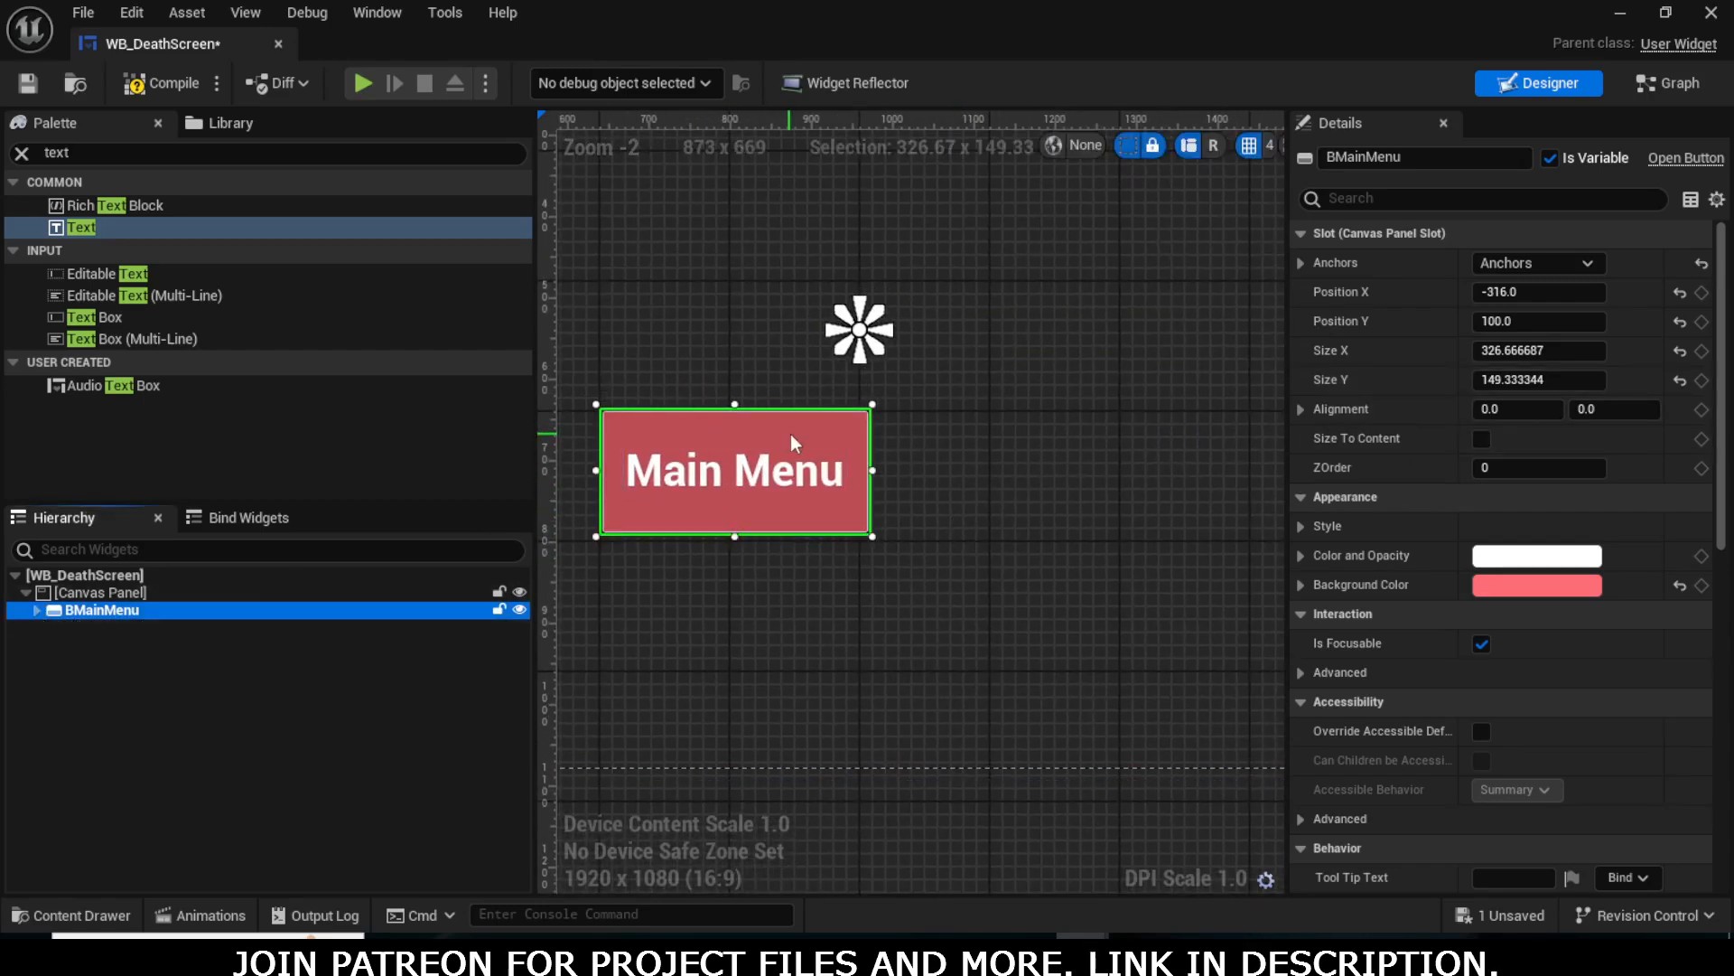
right_click(111, 609)
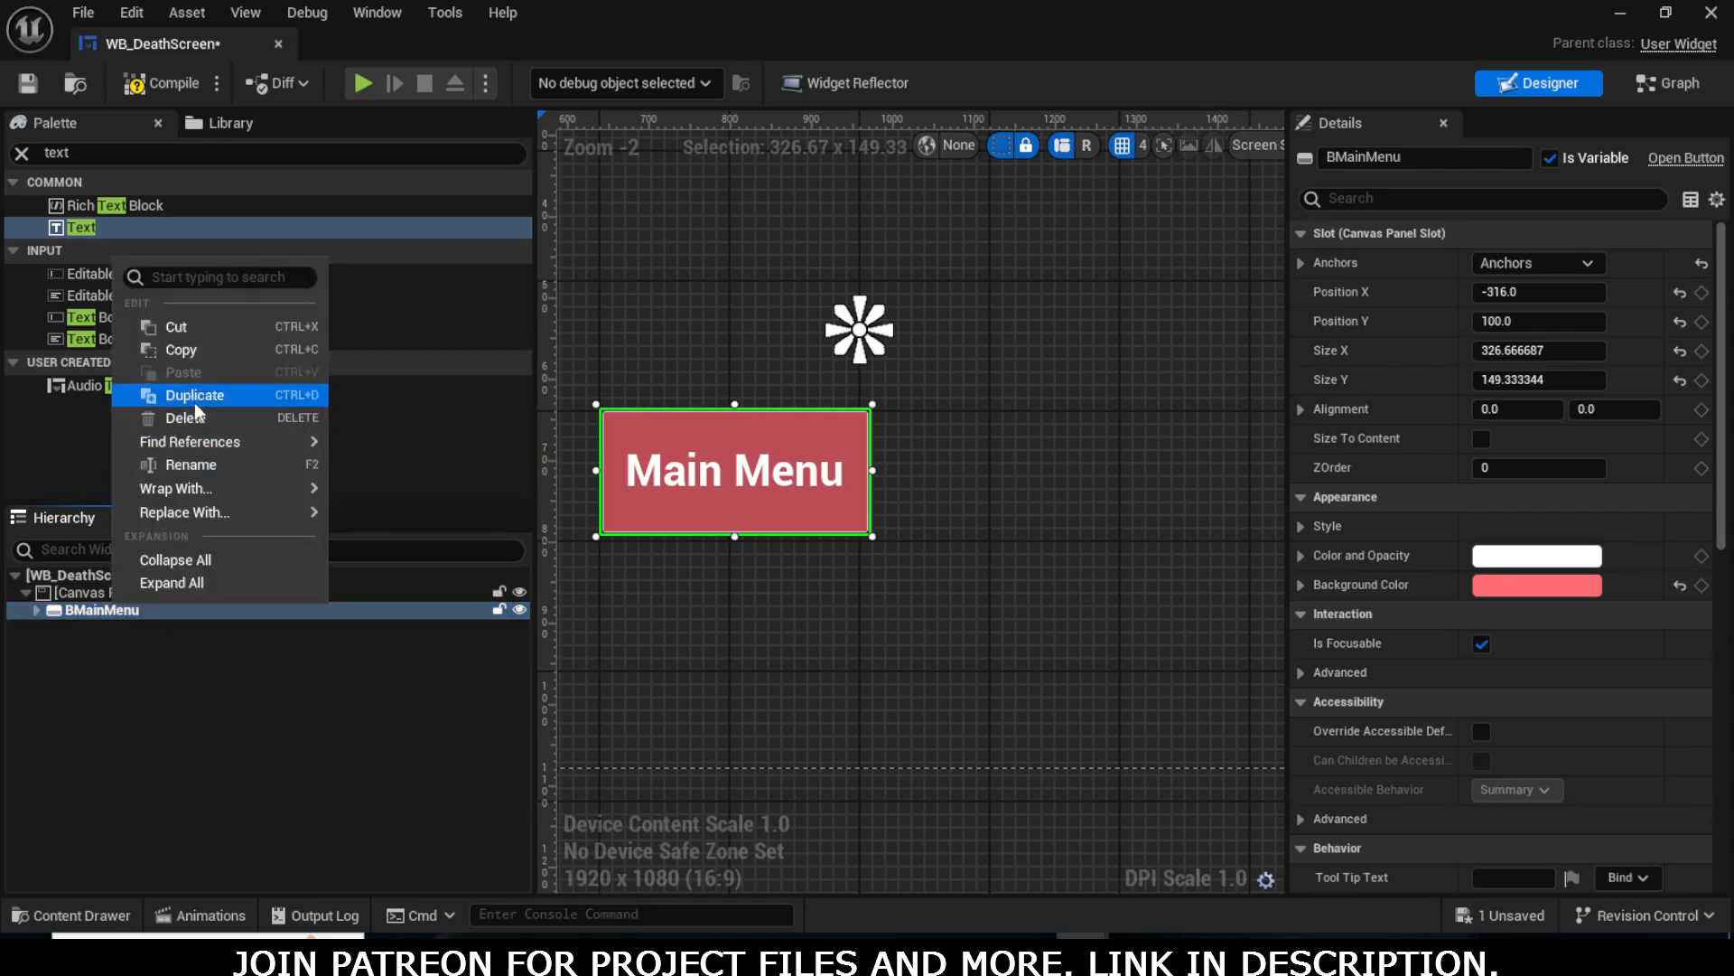
click(247, 648)
key(F2)
key(BackSpace)
key(BackSpace)
key(BackSpace)
key(BackSpace)
key(BackSpace)
key(BackSpace)
key(BackSpace)
key(BackSpace)
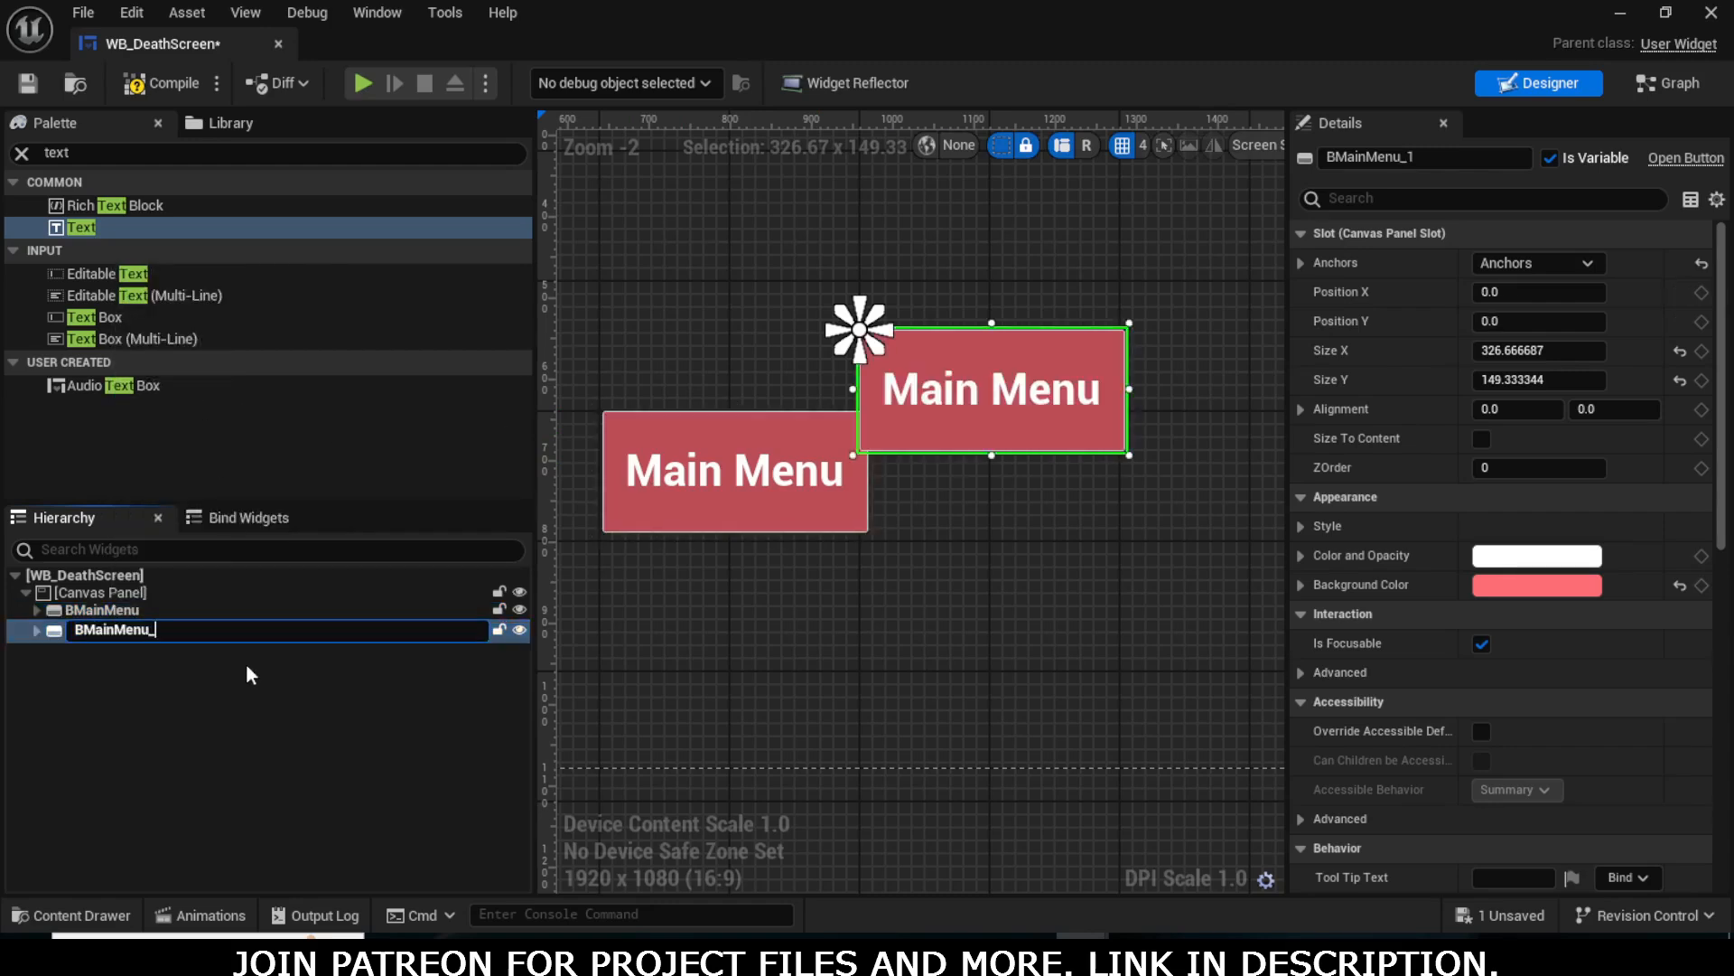
key(BackSpace)
key(BackSpace)
text(Restart)
key(Return)
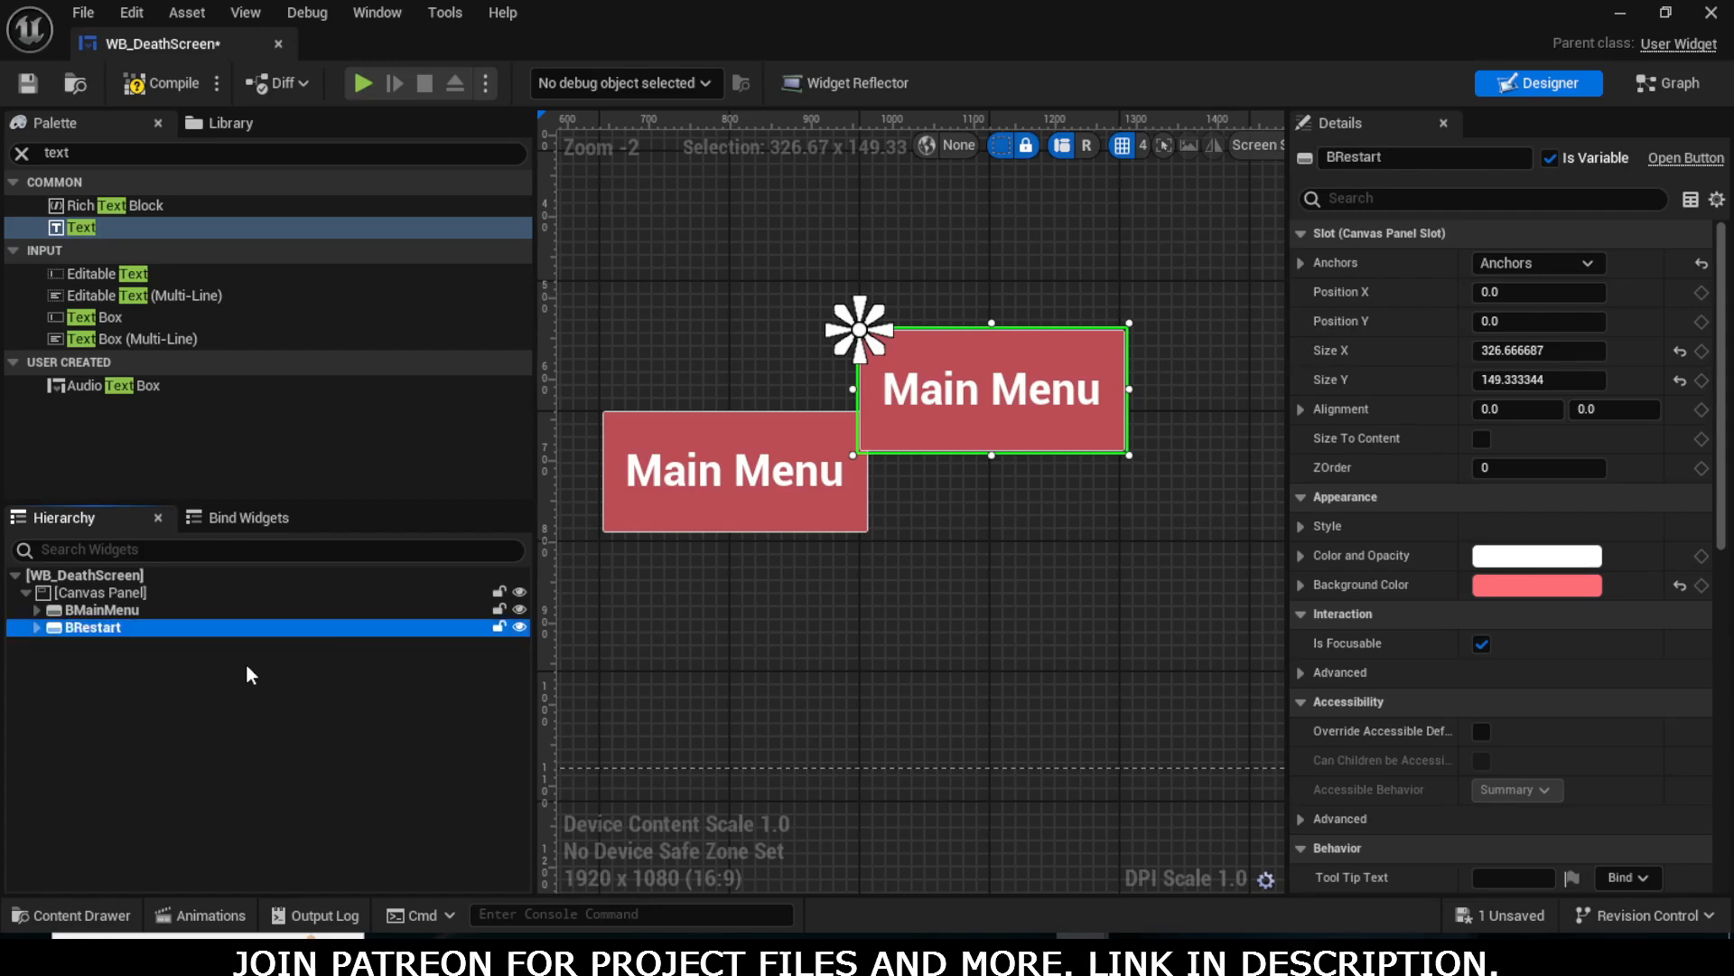
- Move the BRestart button beside the Main Menu button at about X 60, Y 100, and rename its text widget as TRestart
drag(999, 441, 1039, 515)
click(37, 628)
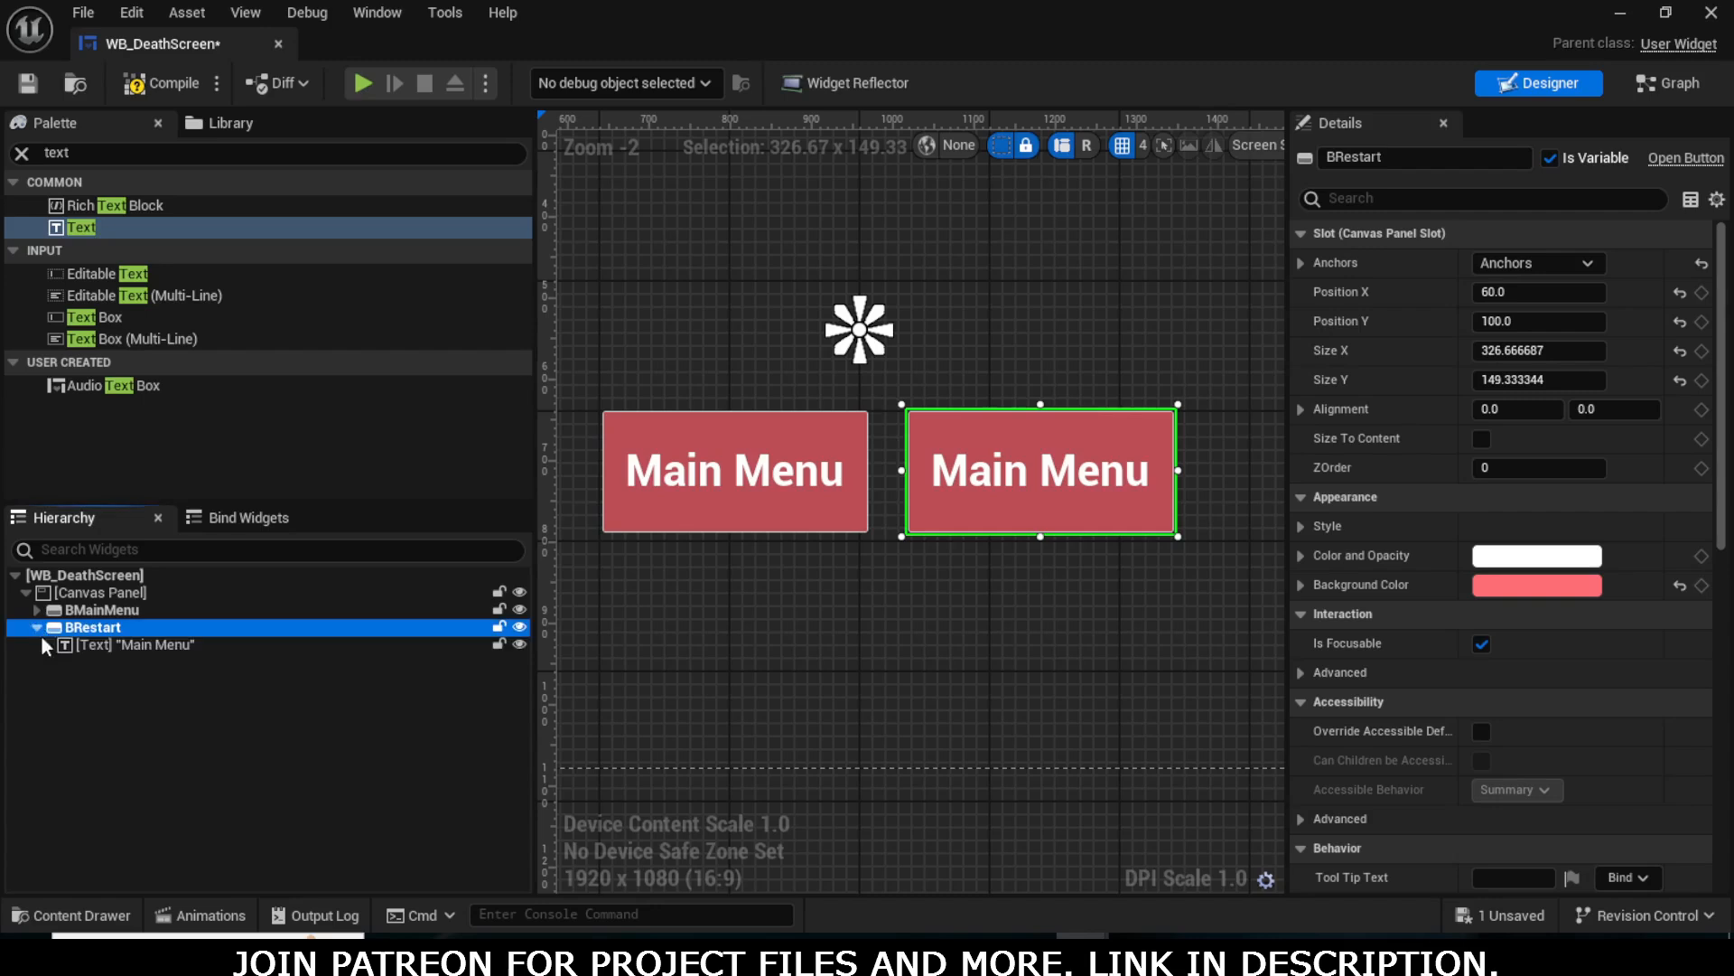
click(110, 645)
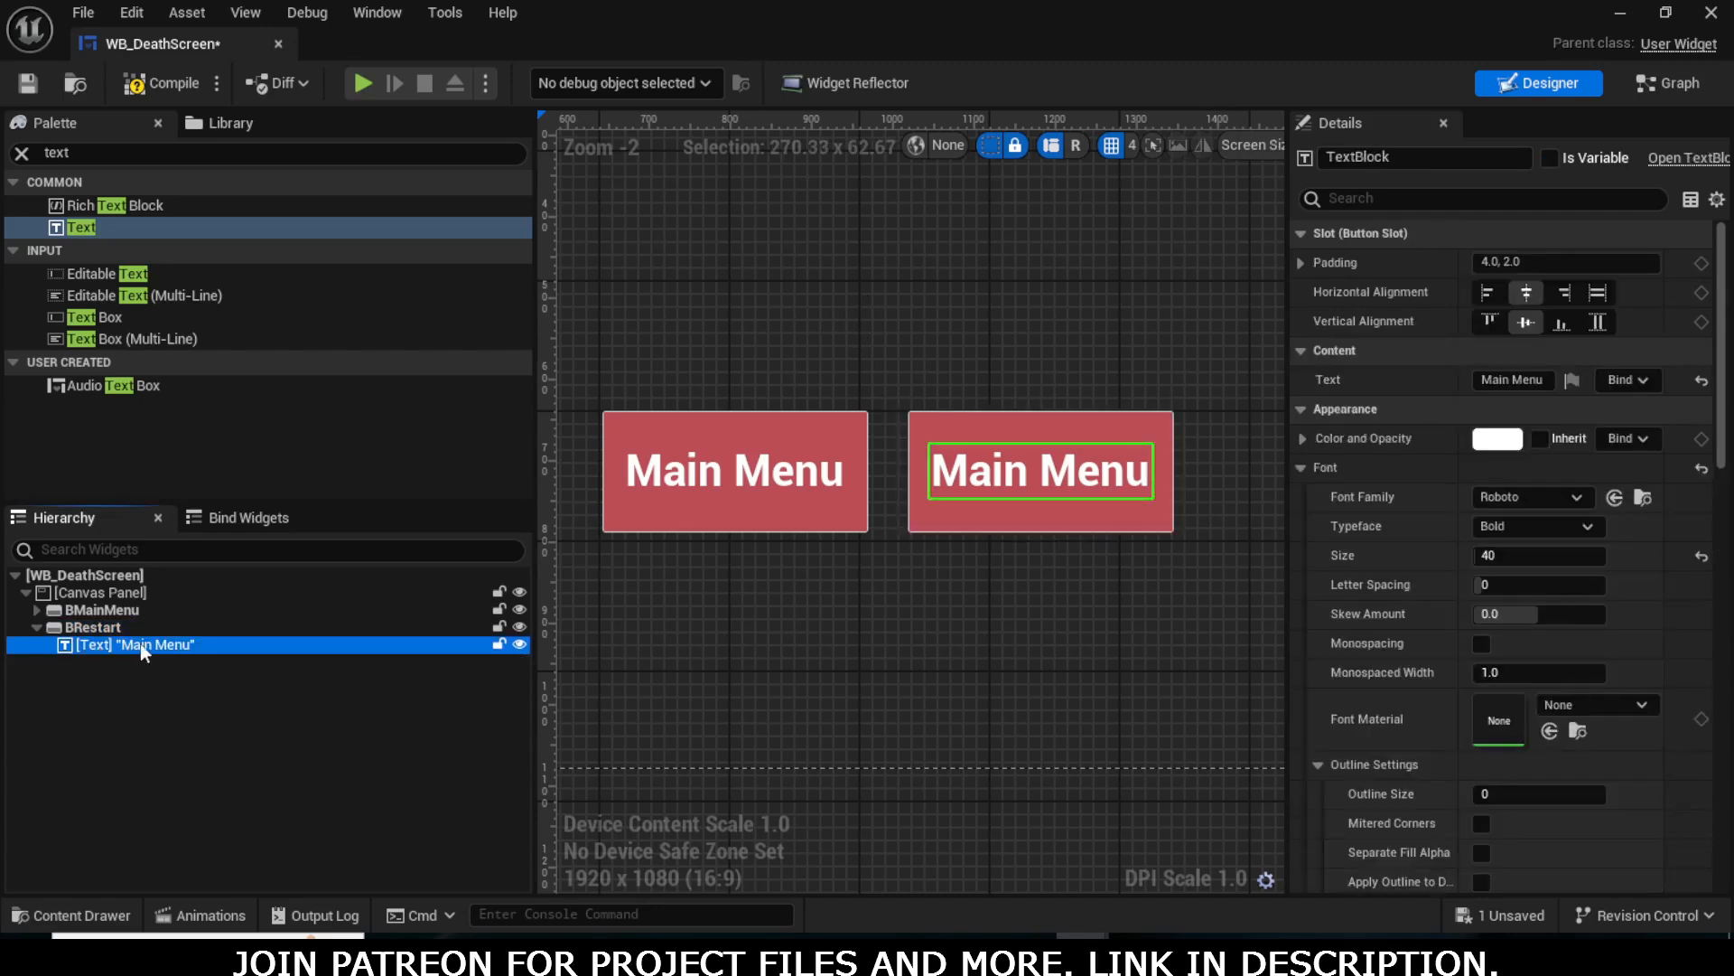
key(F2)
key(End)
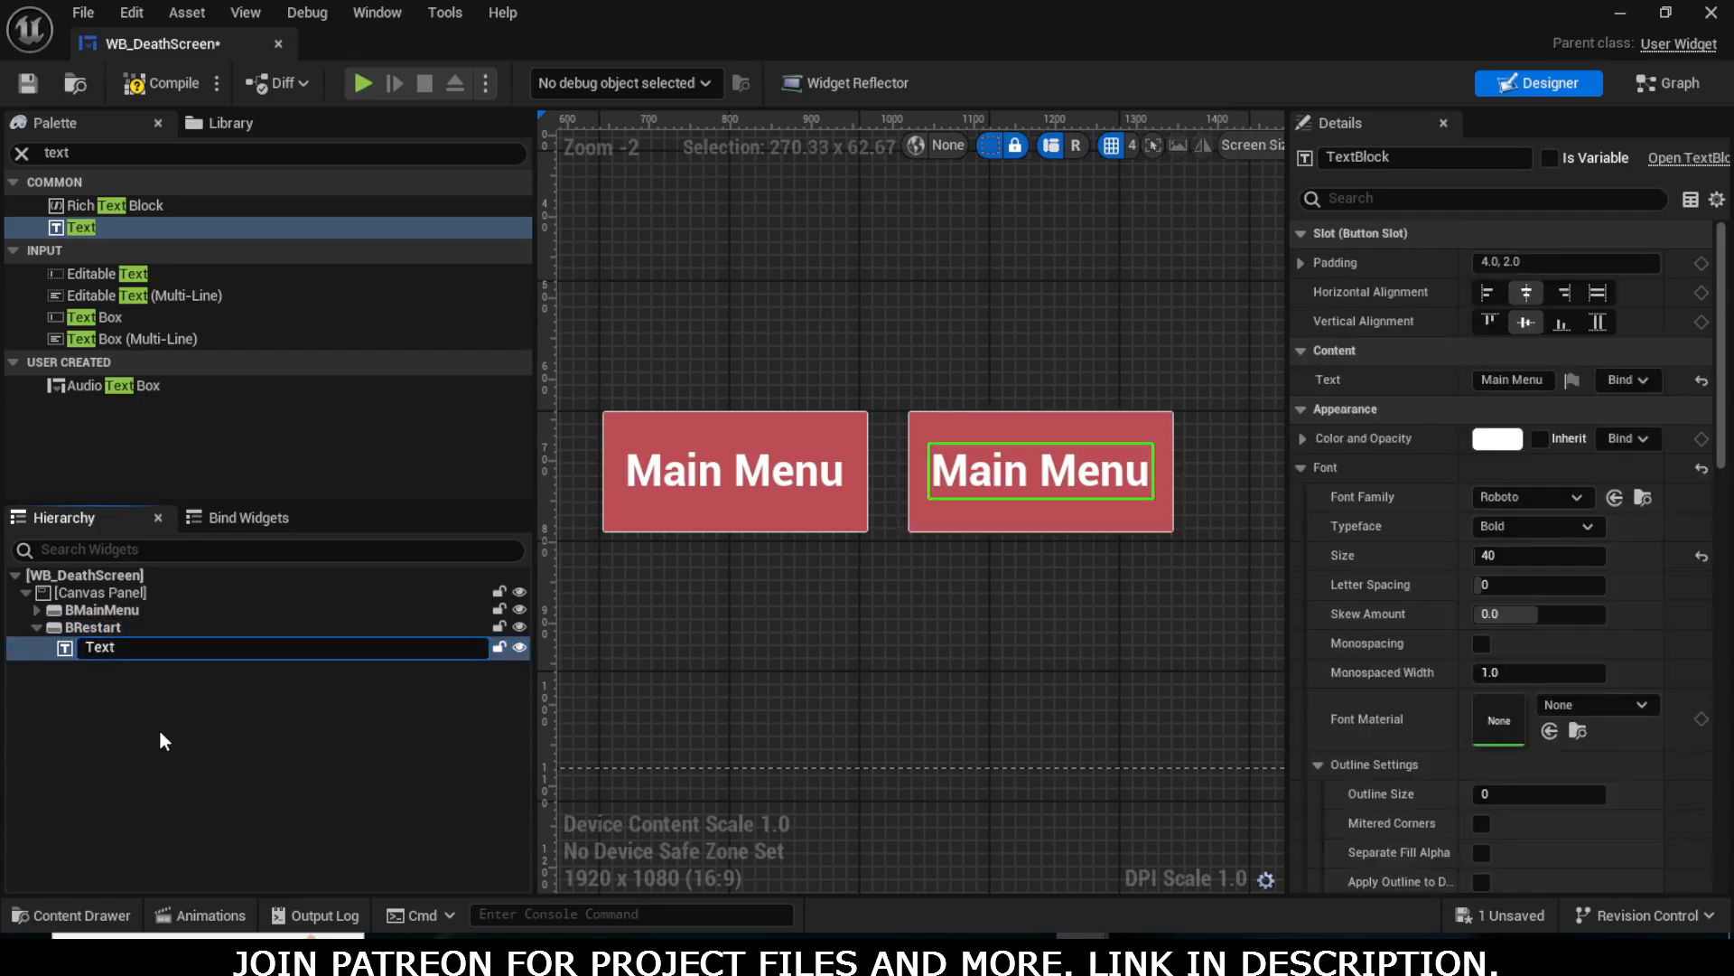
key(BackSpace)
key(BackSpace)
key(BackSpace)
text(Restart)
key(Return)
click(38, 627)
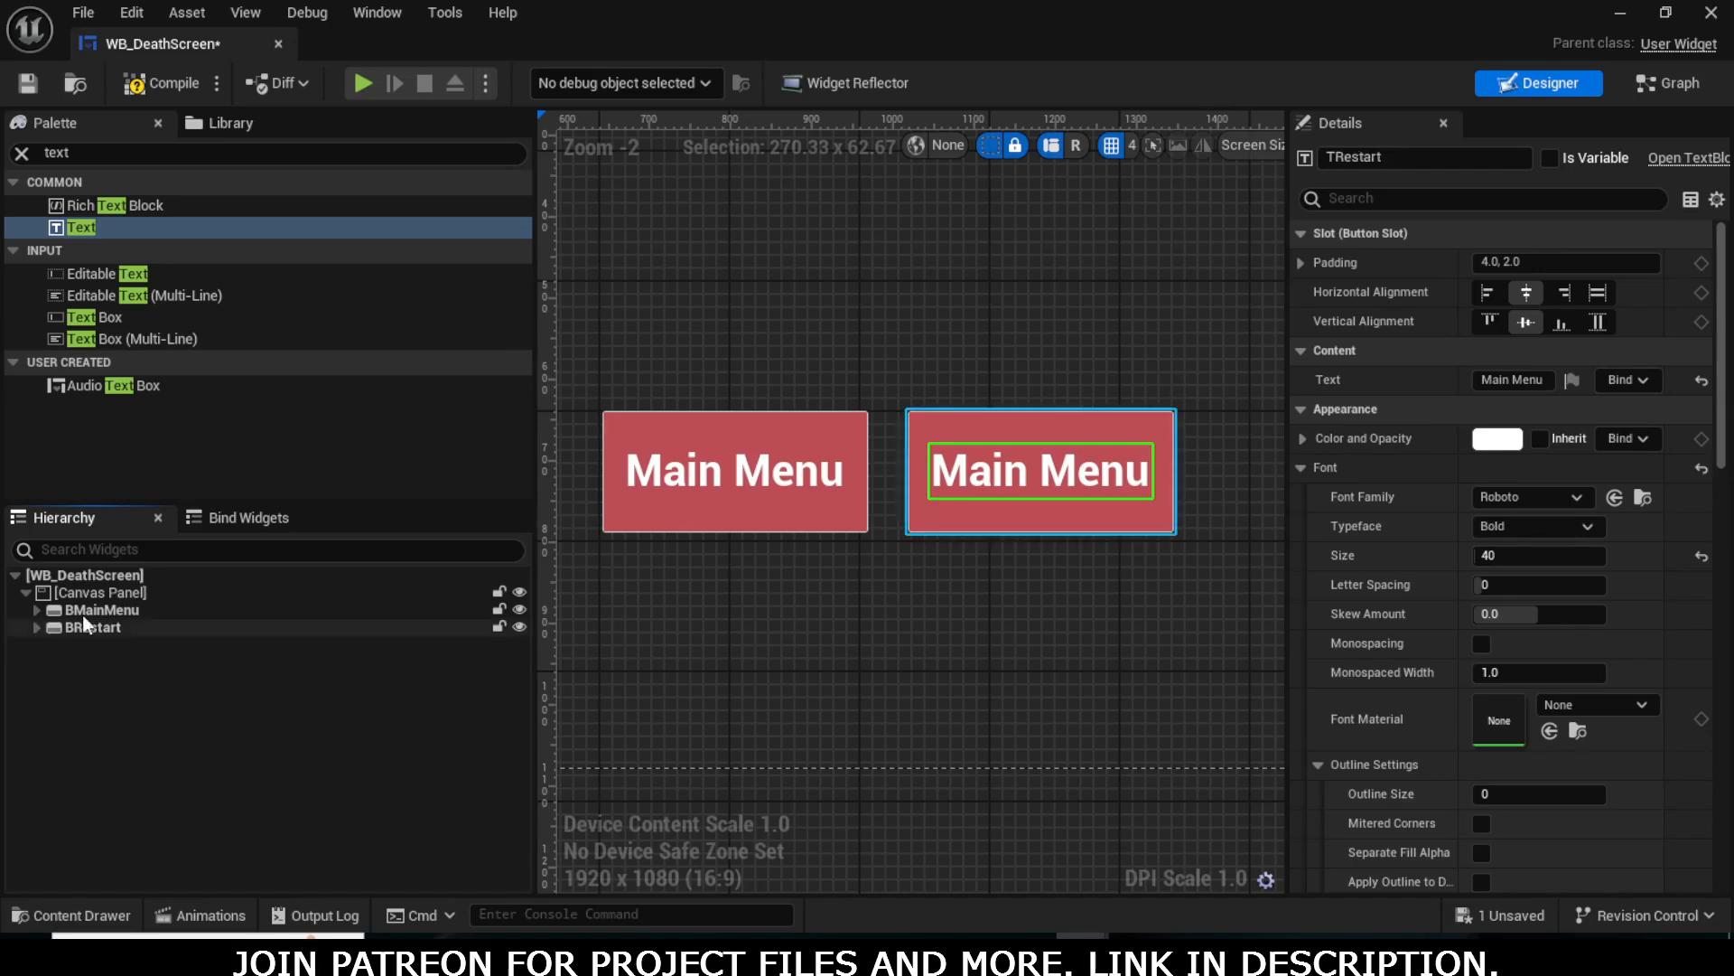
- Rename the text widget inside the BMainMenu button as TMainMenu
click(37, 610)
click(94, 631)
key(F2)
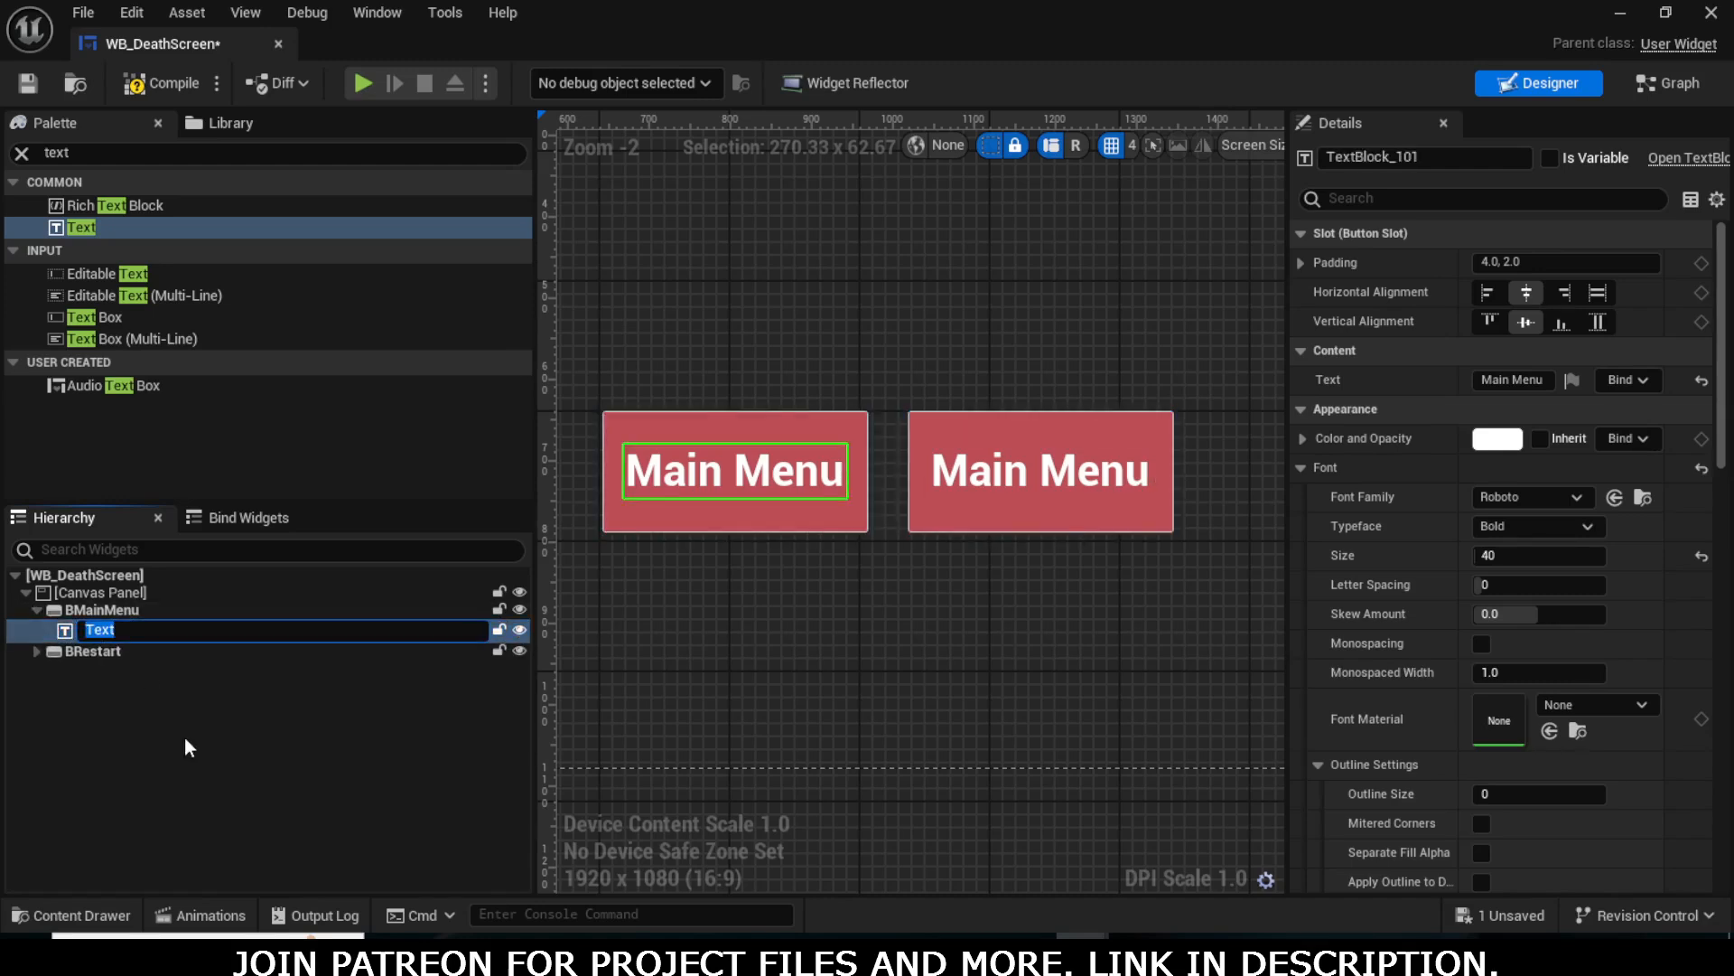
text(TMainMenu)
key(Return)
- Set the TRestart text inside the BRestart button to "RESTART"
click(37, 648)
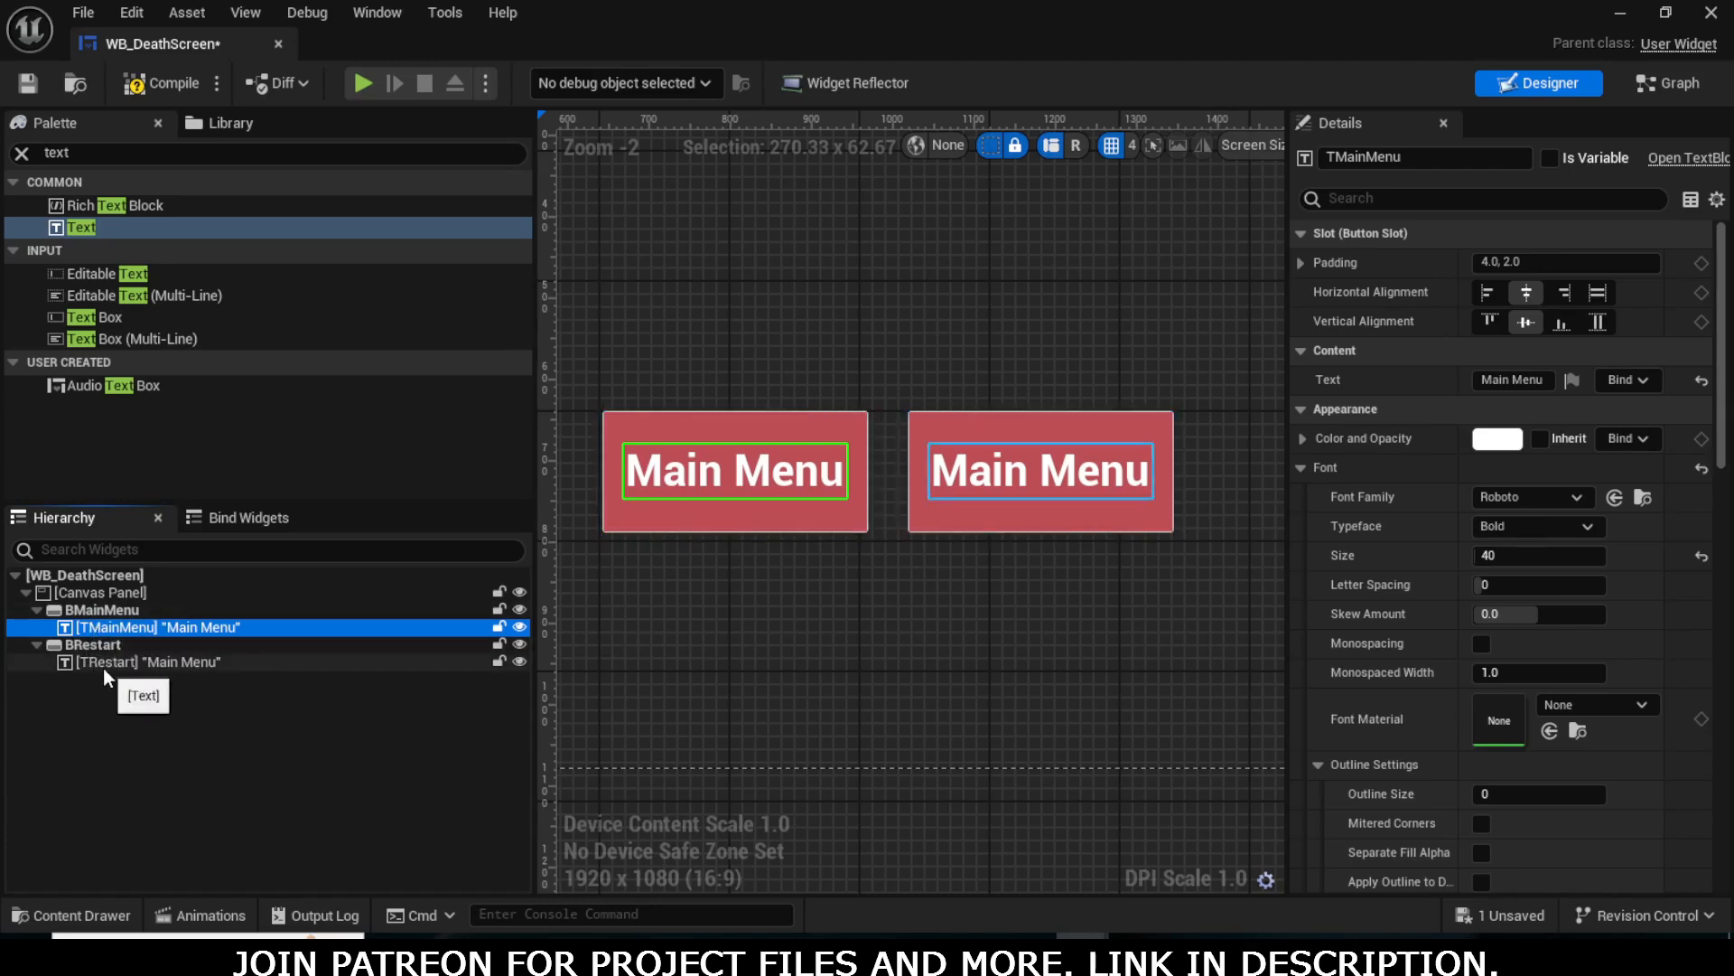
click(1059, 480)
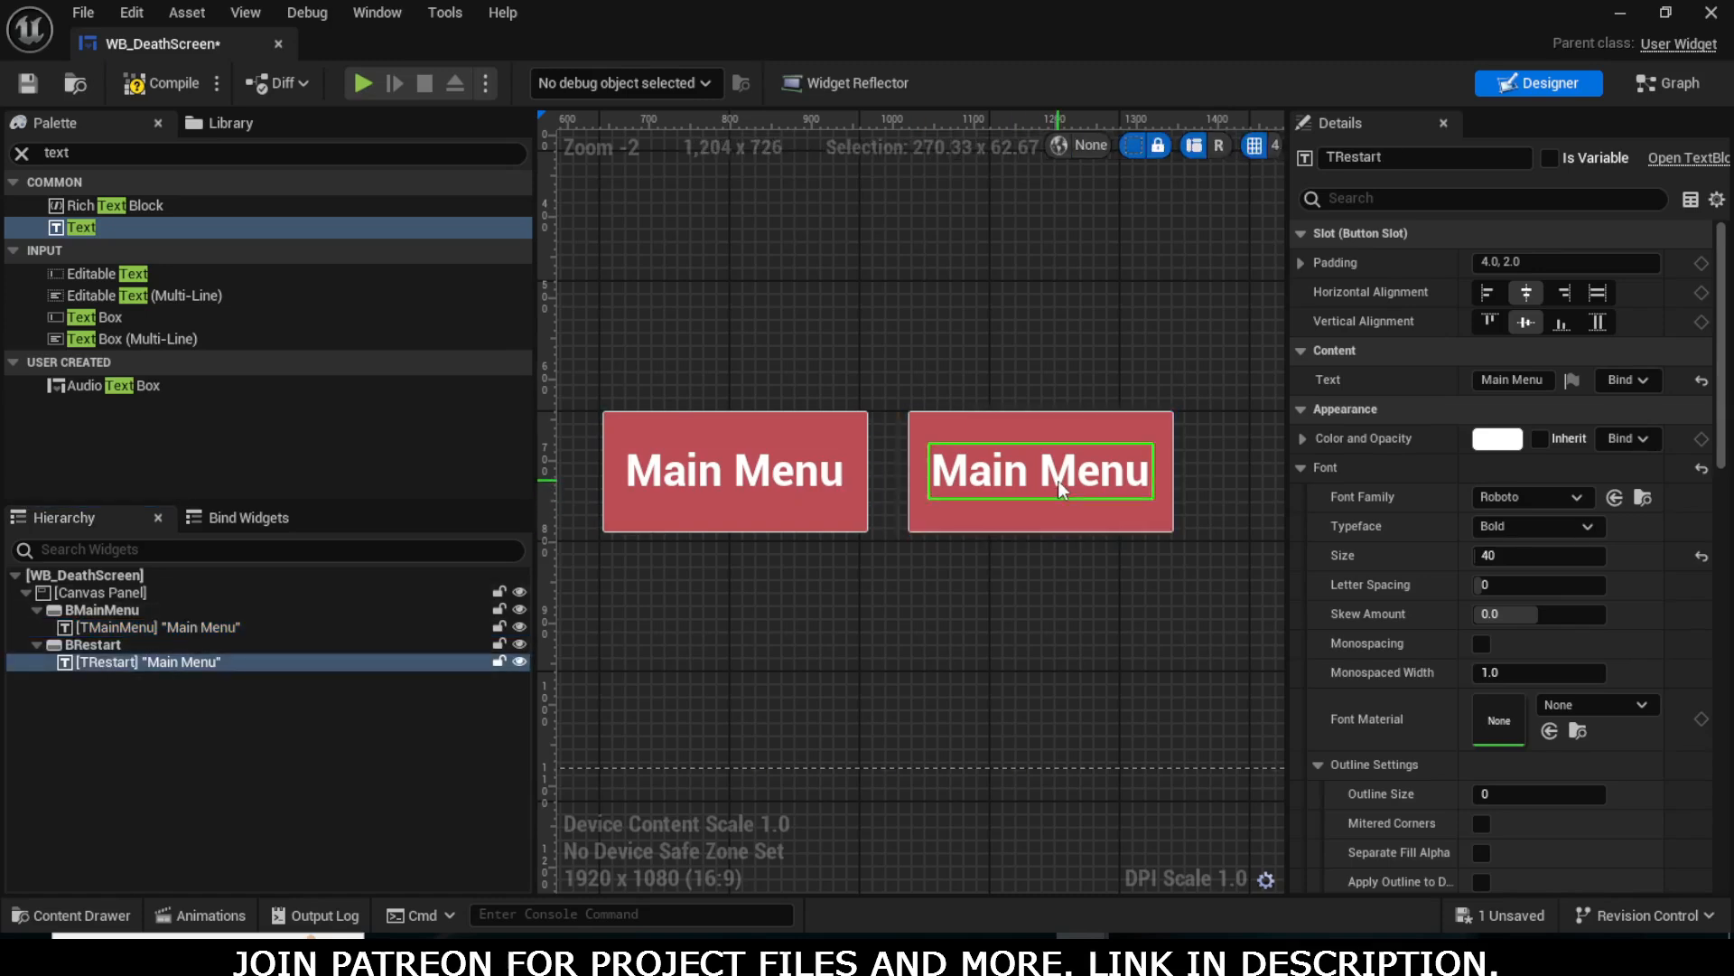
click(1547, 380)
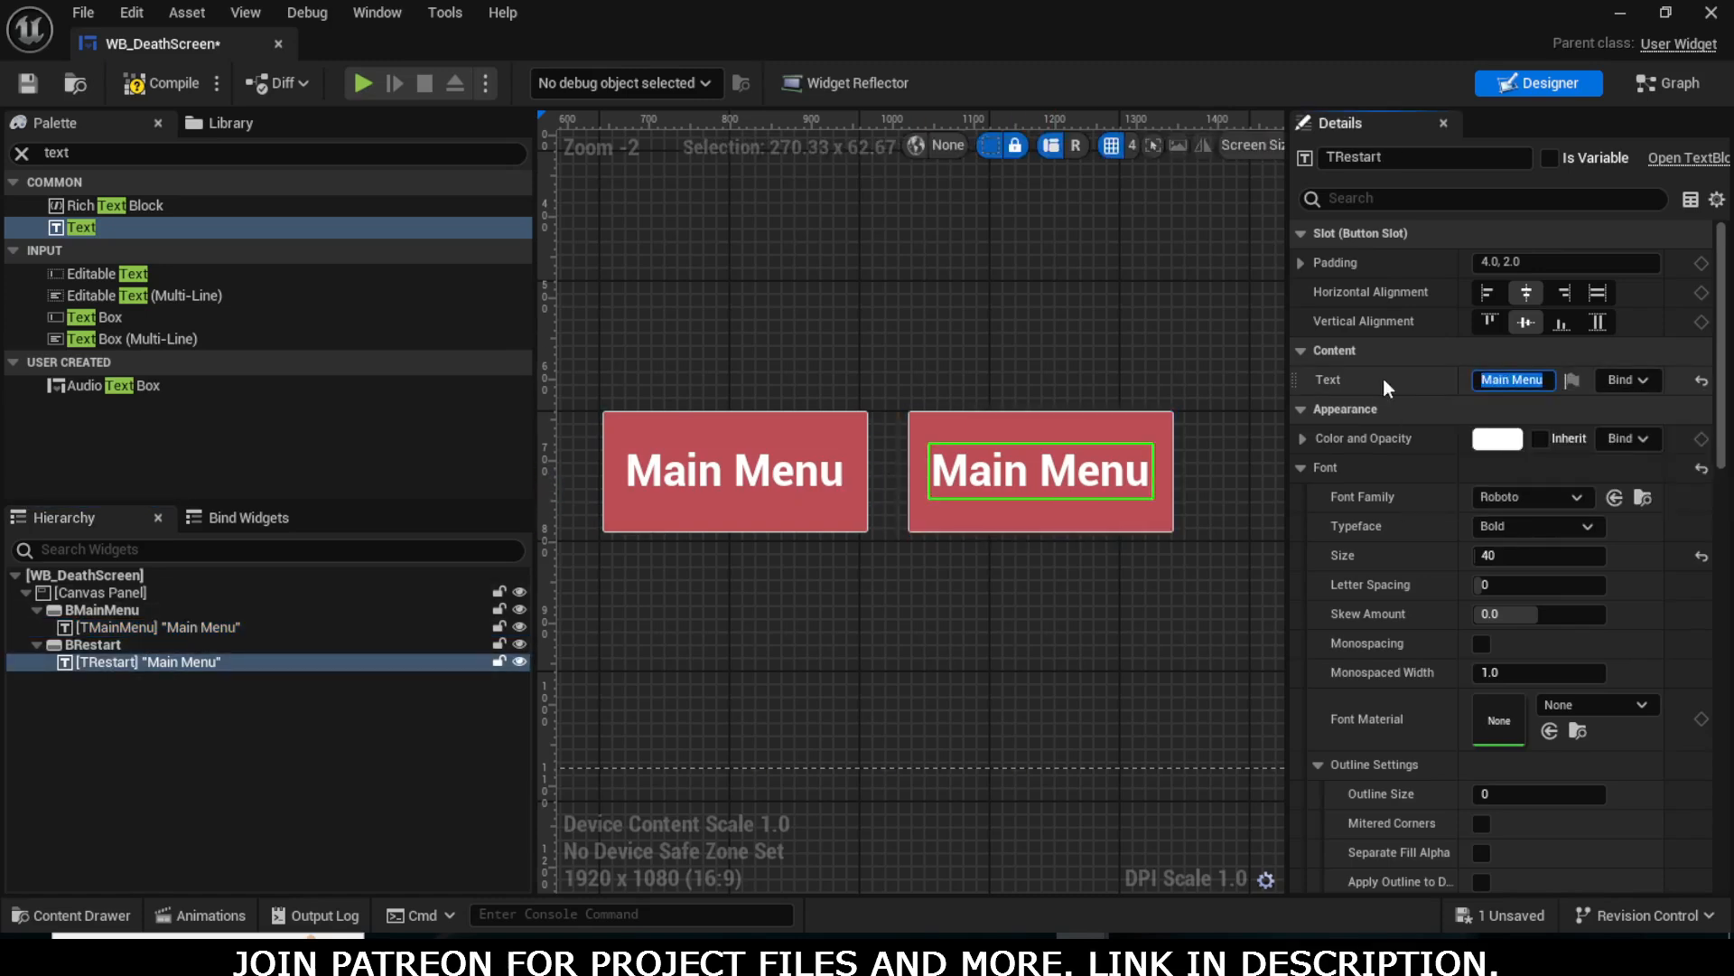
text(RESTART)
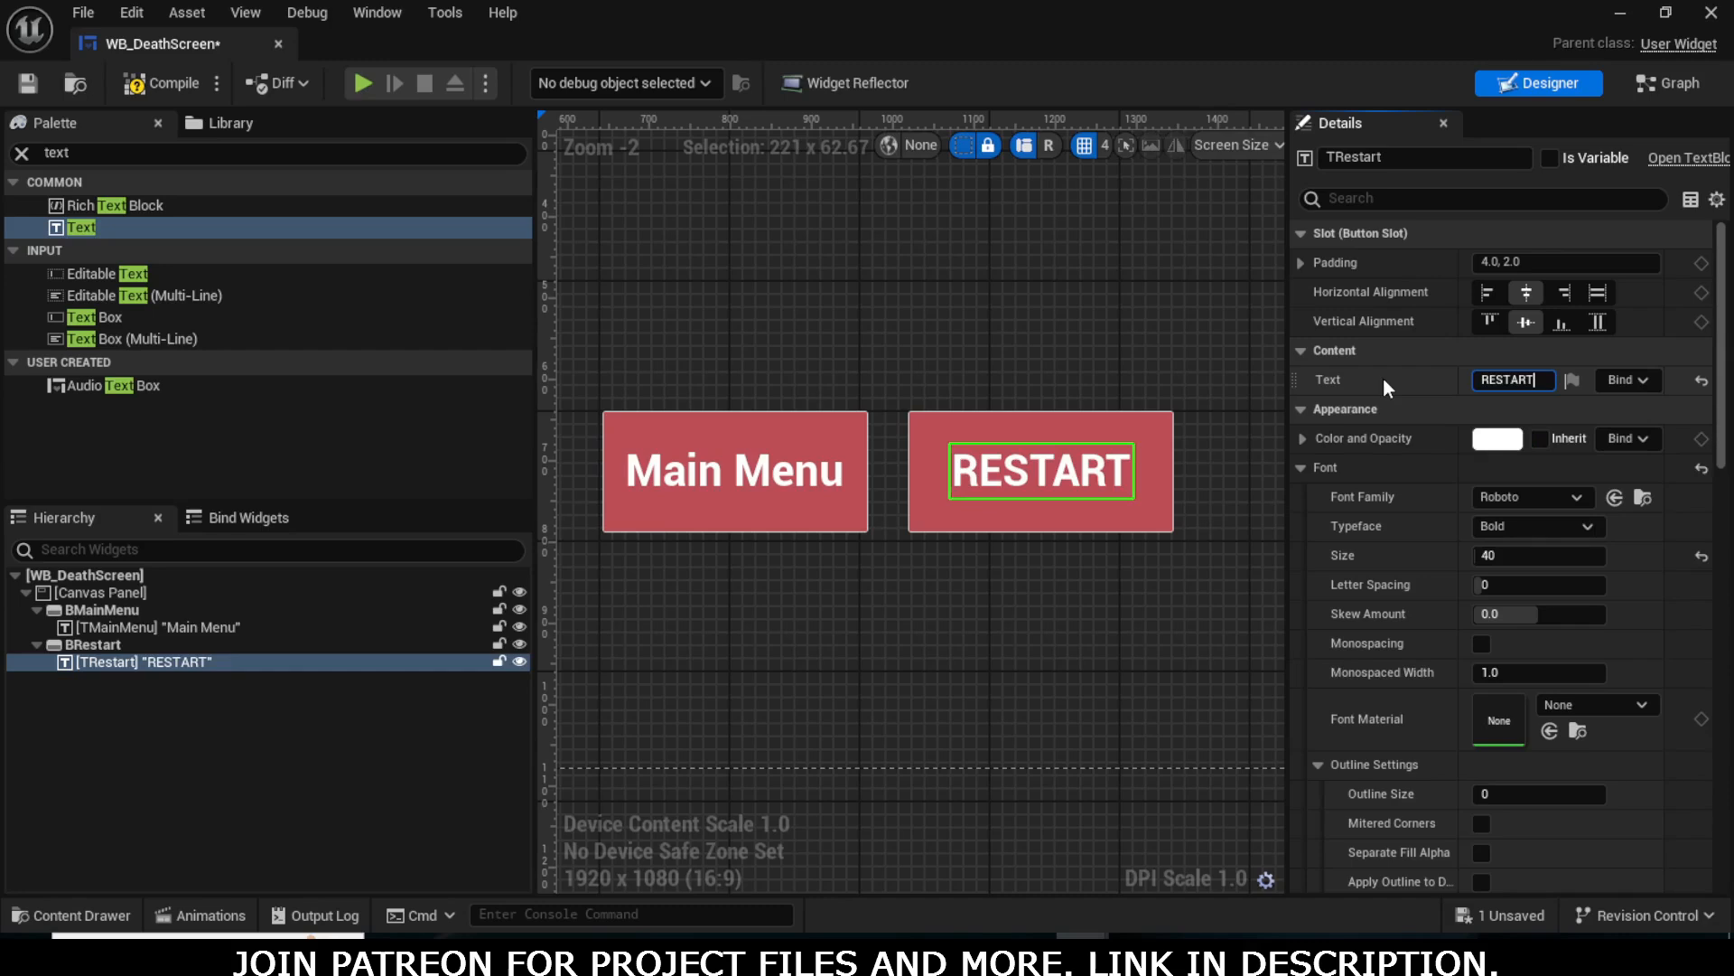
- Place a Text widget of about 519 by 112 above the two buttons and set its font size to 60
scroll(979, 486, down, 2)
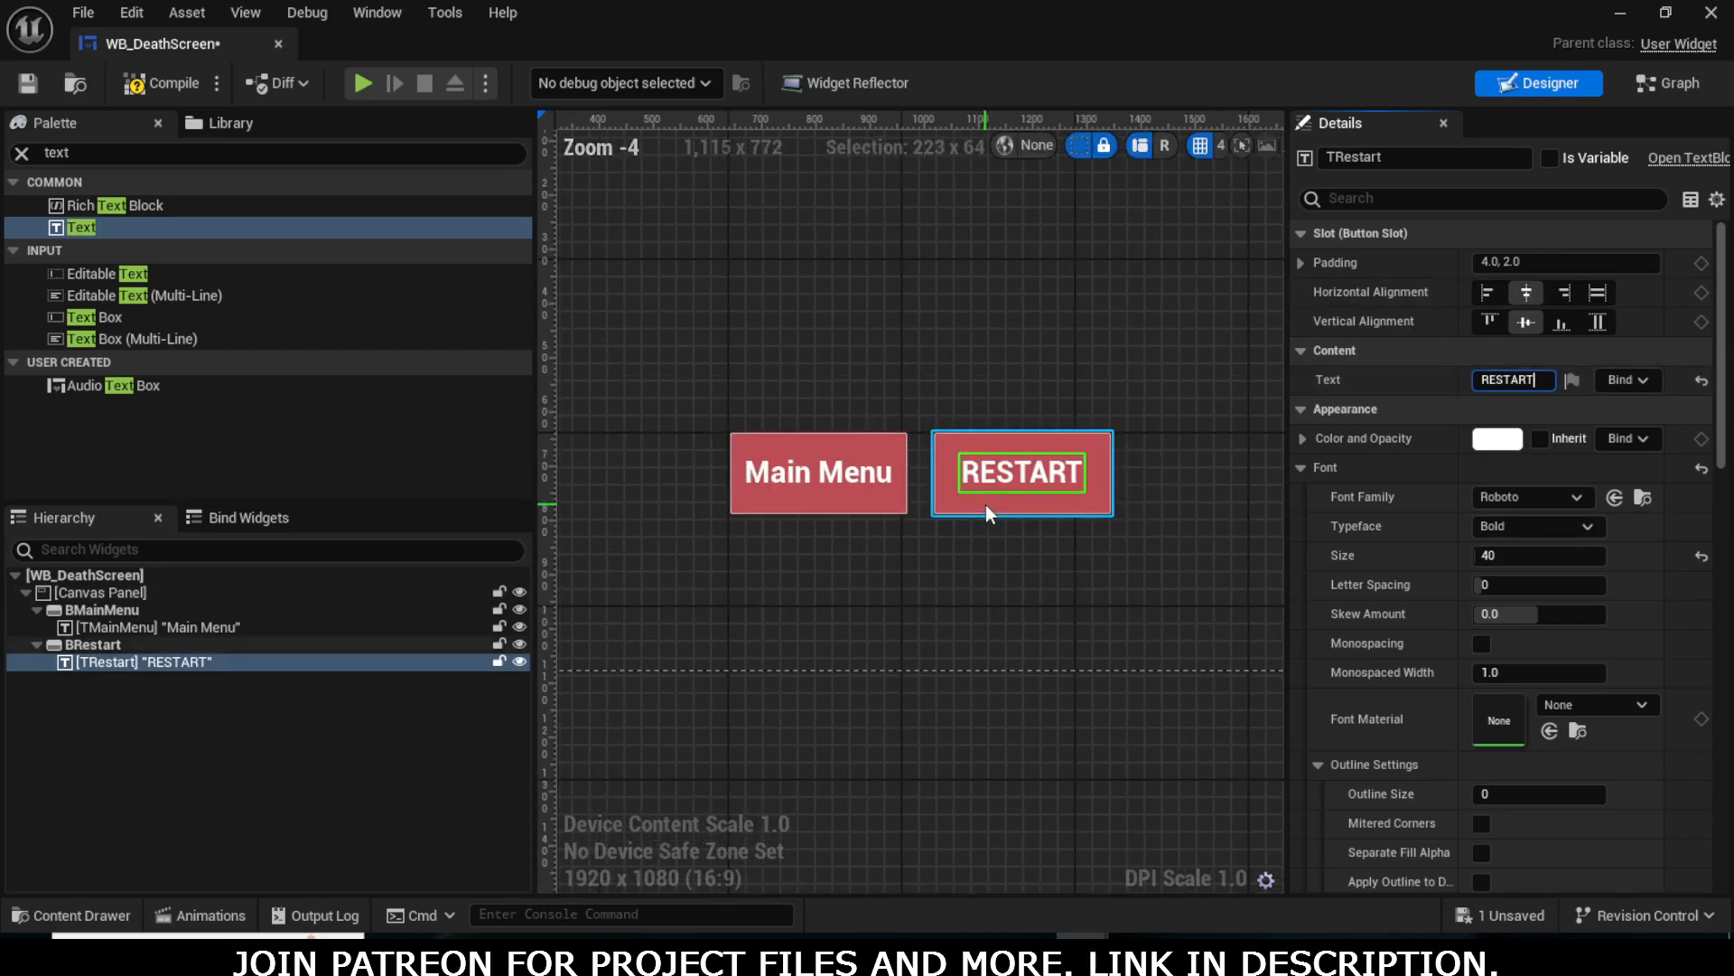
click(985, 504)
click(869, 503)
scroll(961, 539, down, 3)
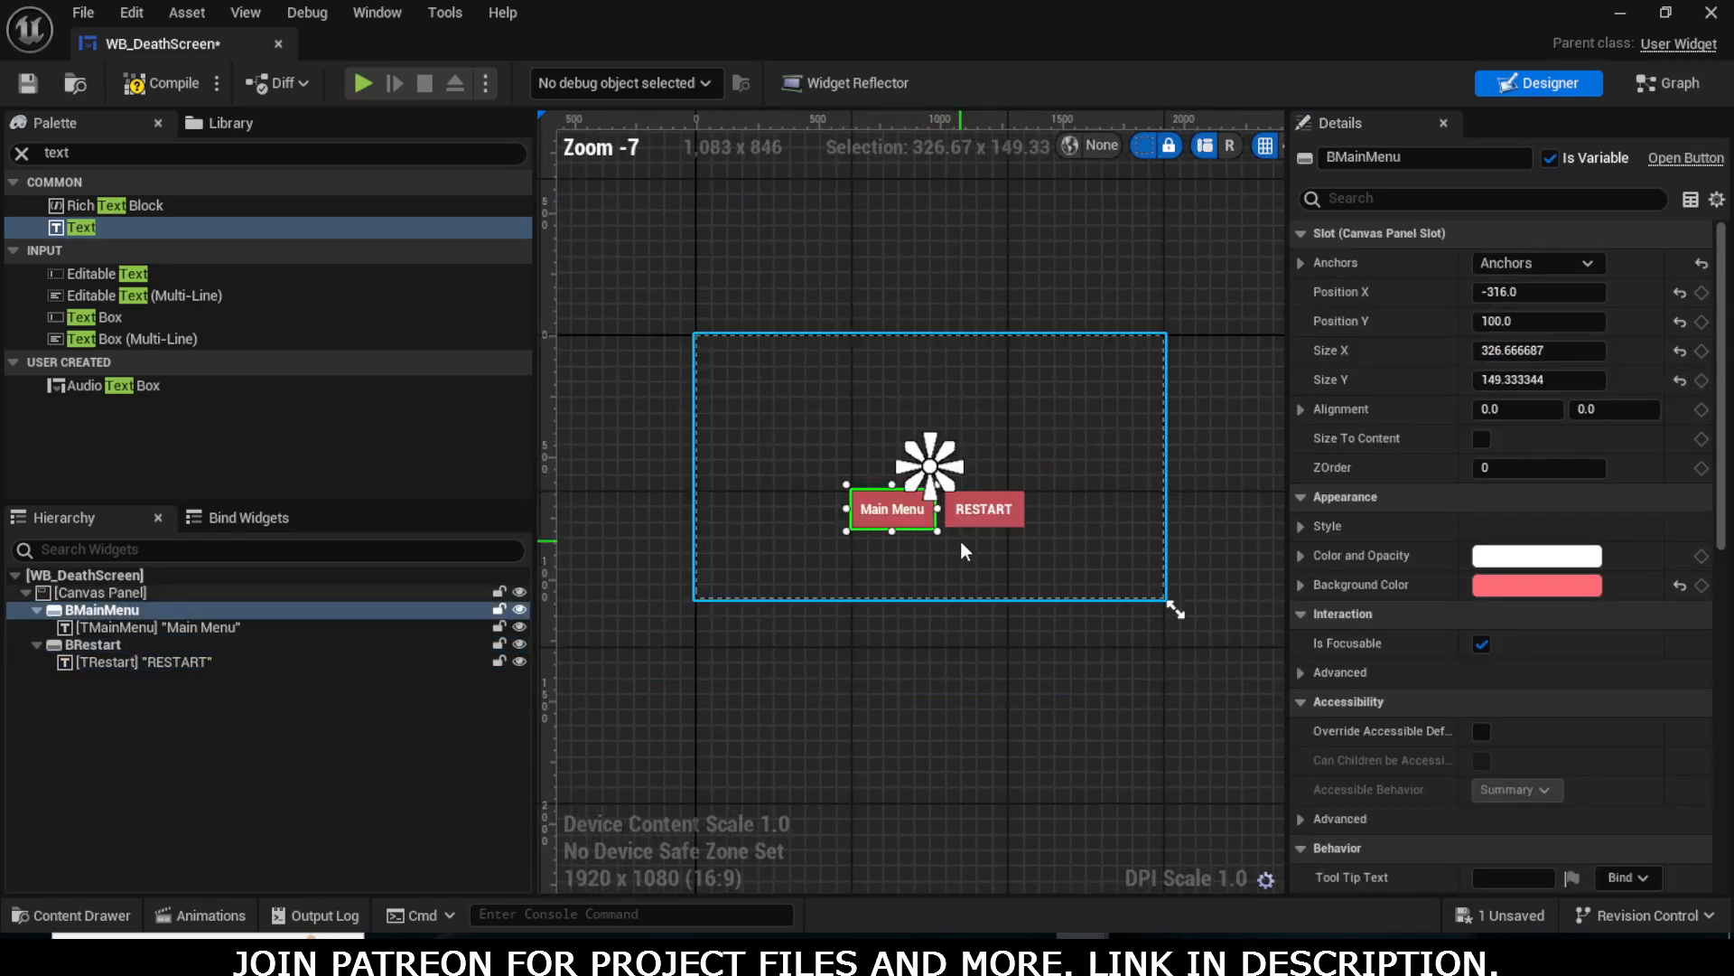
scroll(961, 539, up, 2)
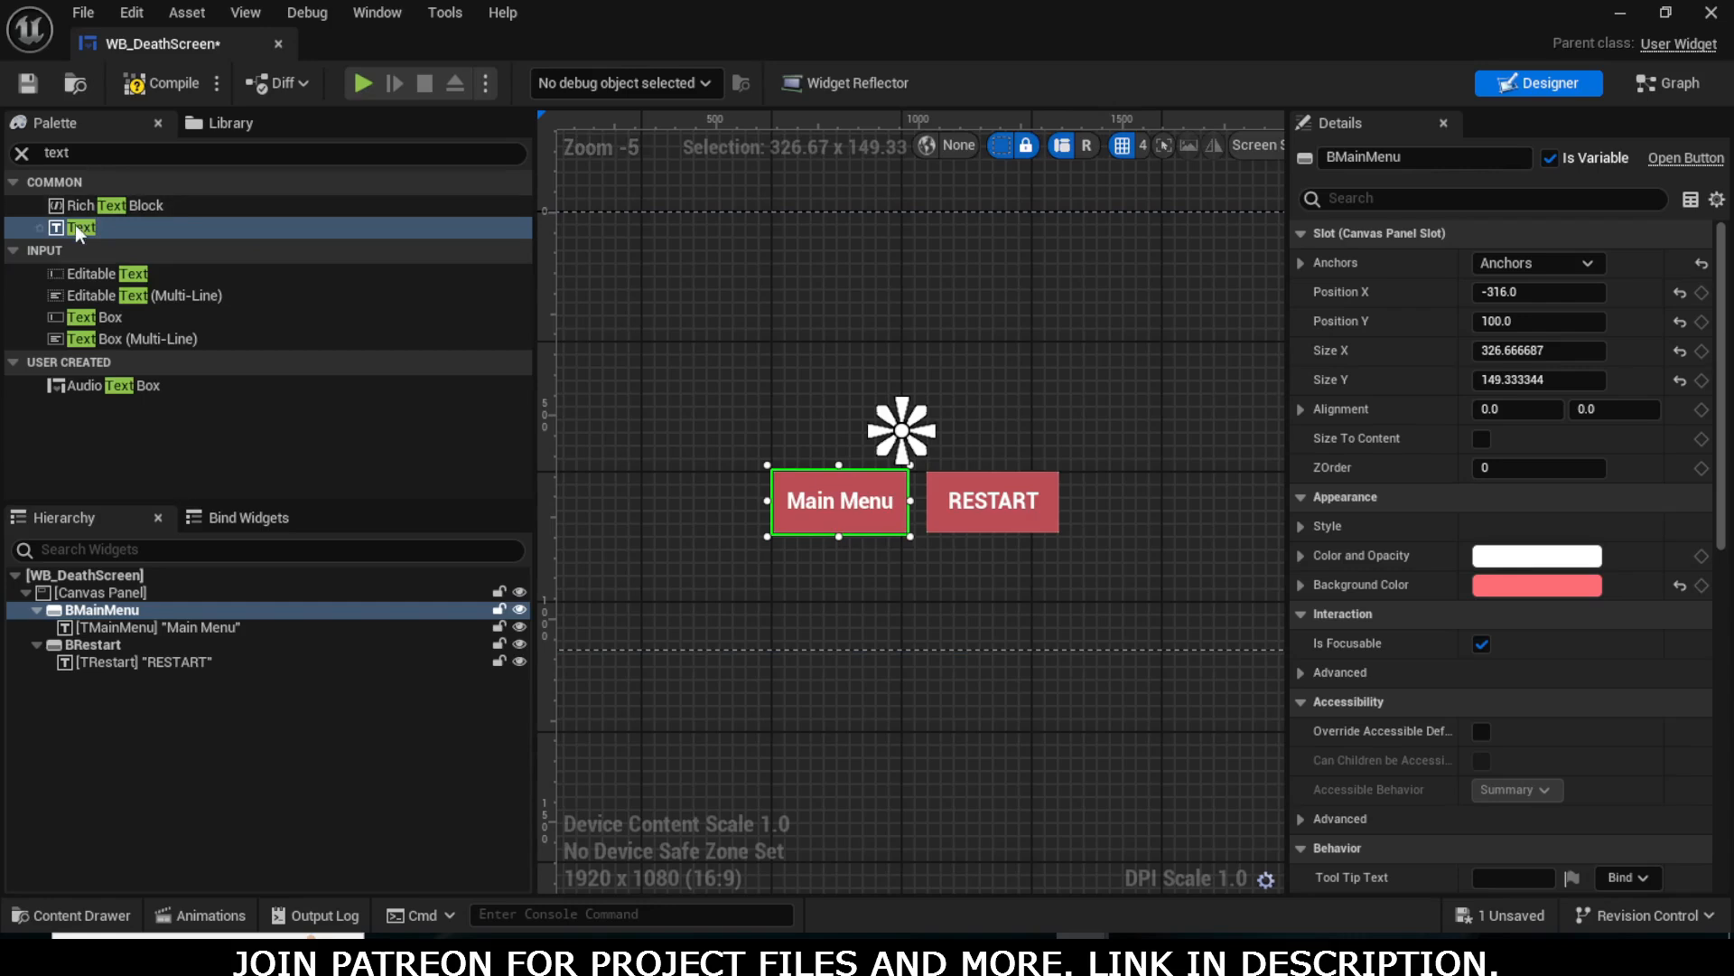
drag(76, 226, 1065, 374)
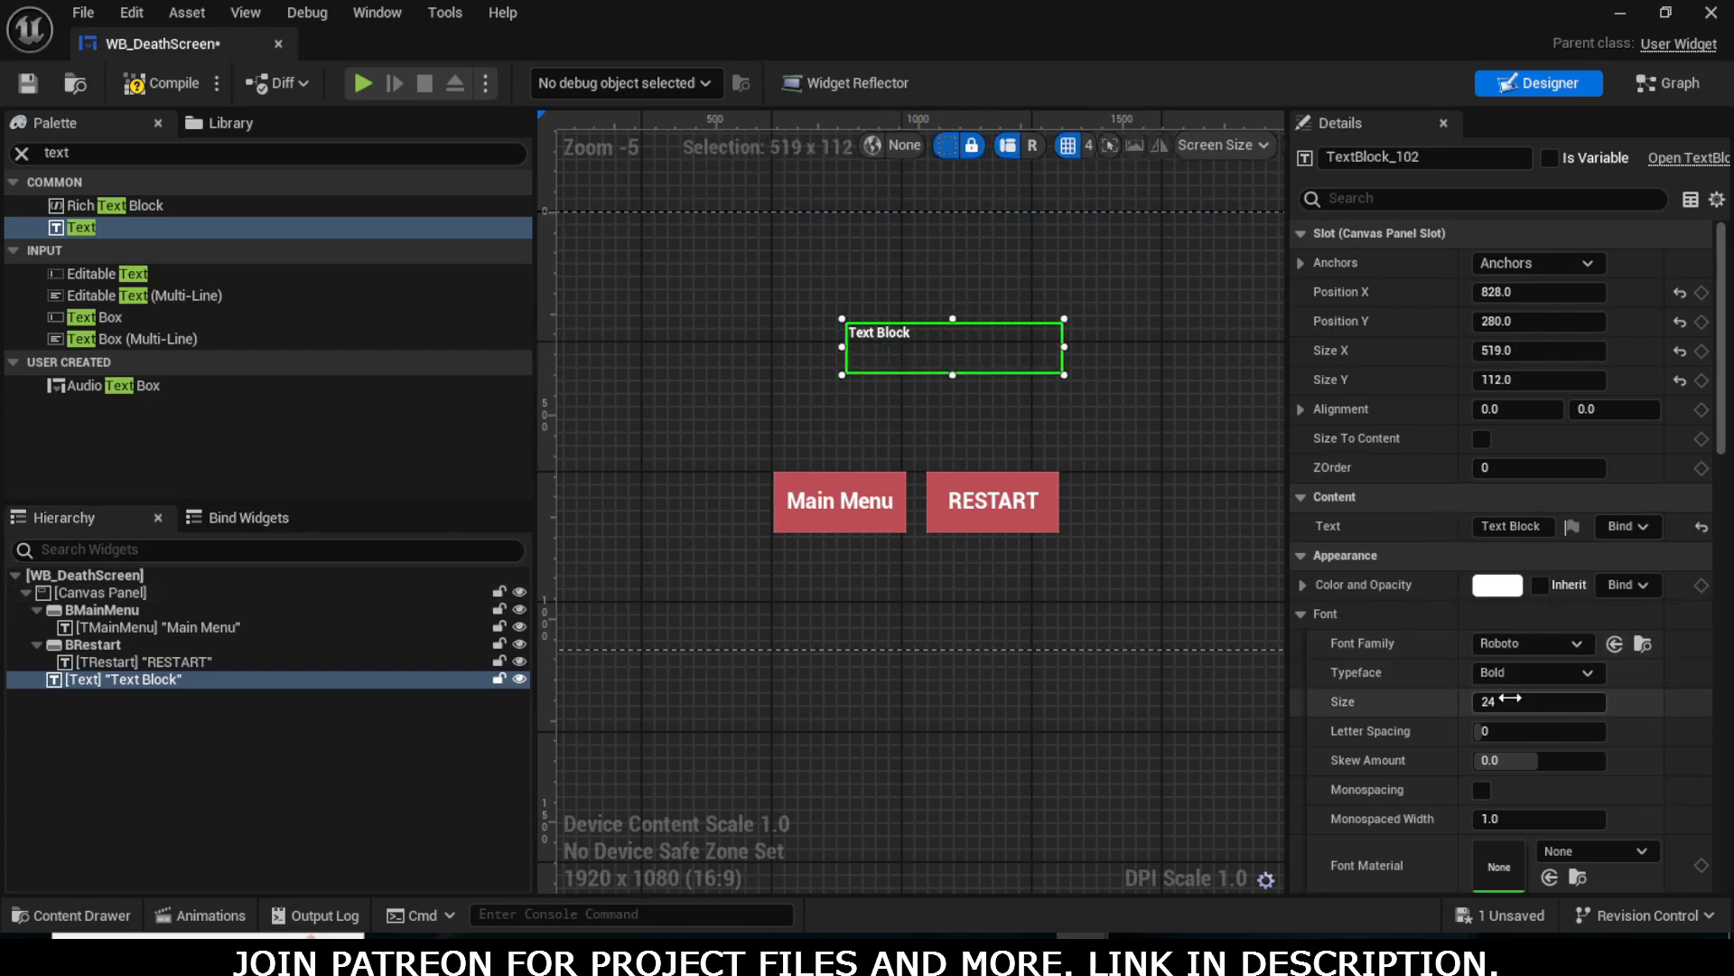
click(1512, 701)
text(60)
key(Return)
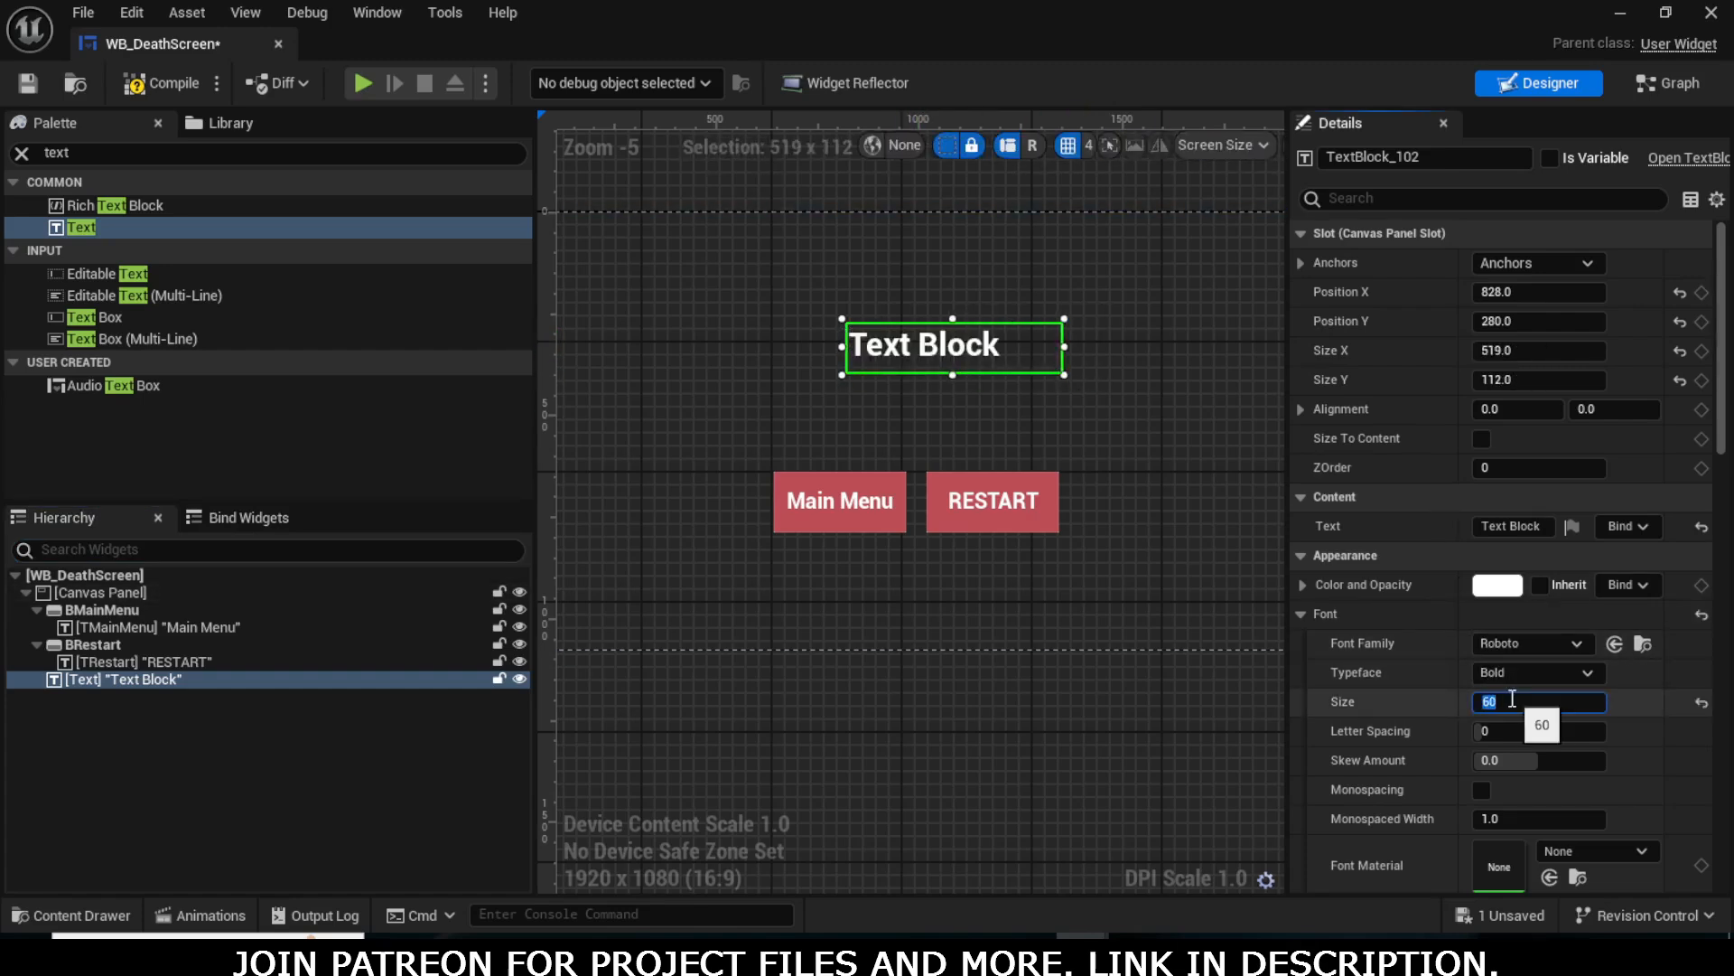
- Set the new text widget's content to "BETTER LUCK NEXT TIME"
click(1542, 527)
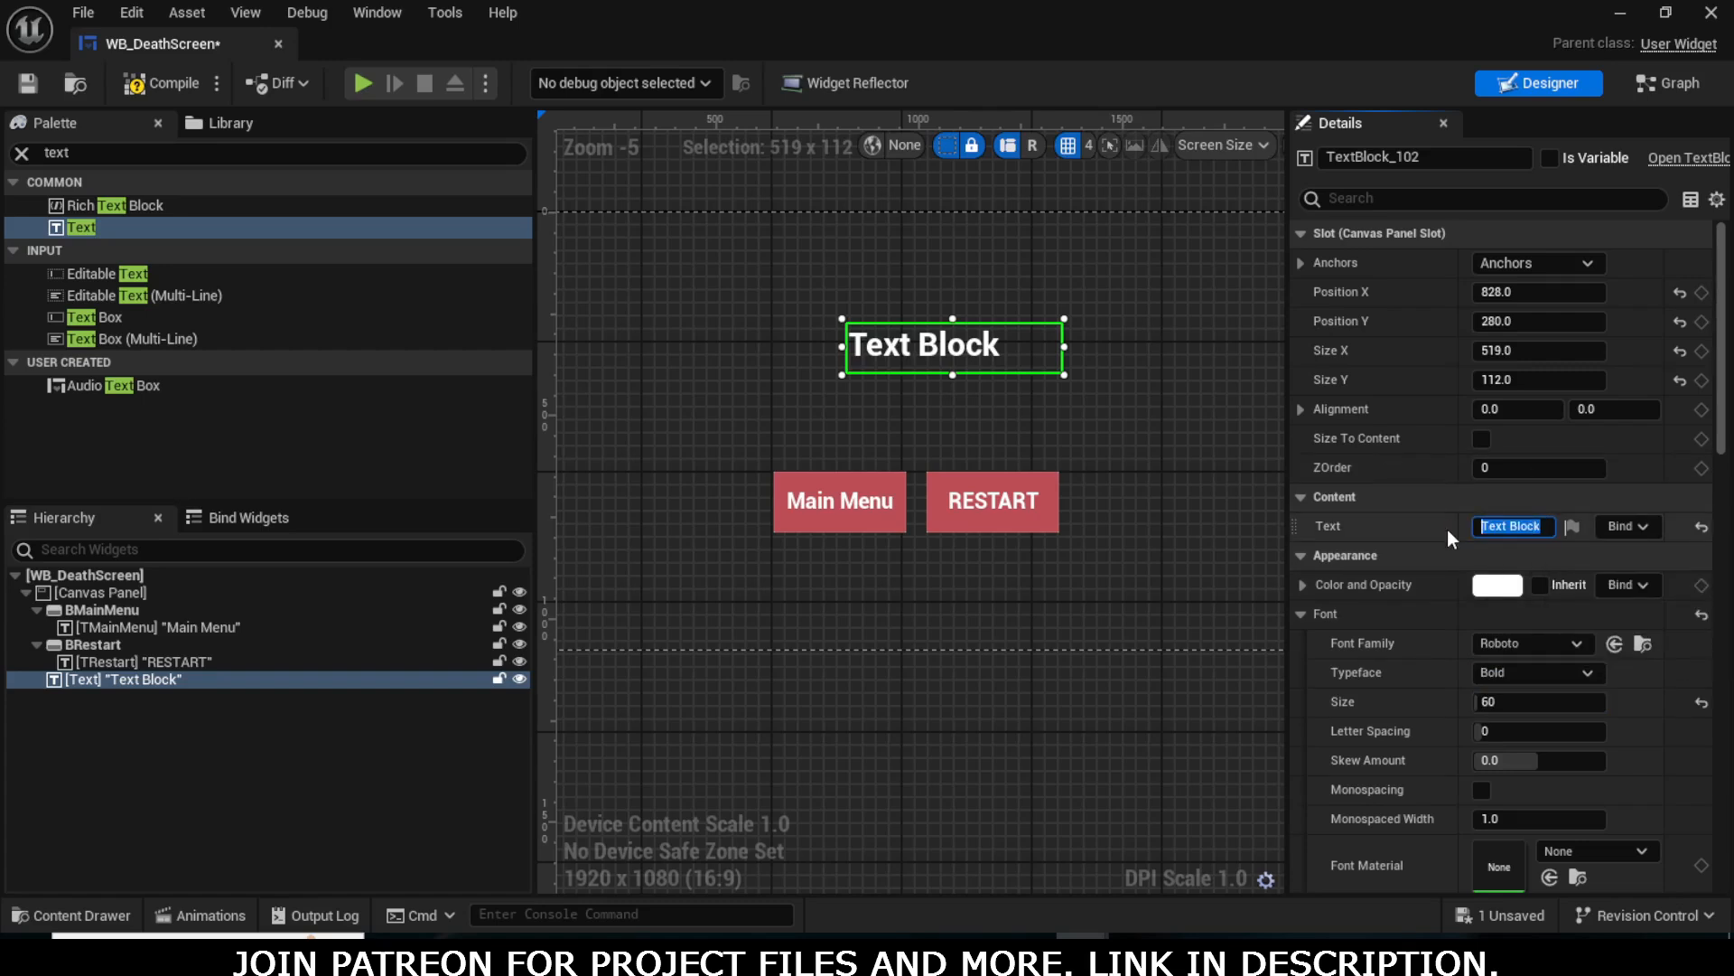
text(BETTER LUCK N)
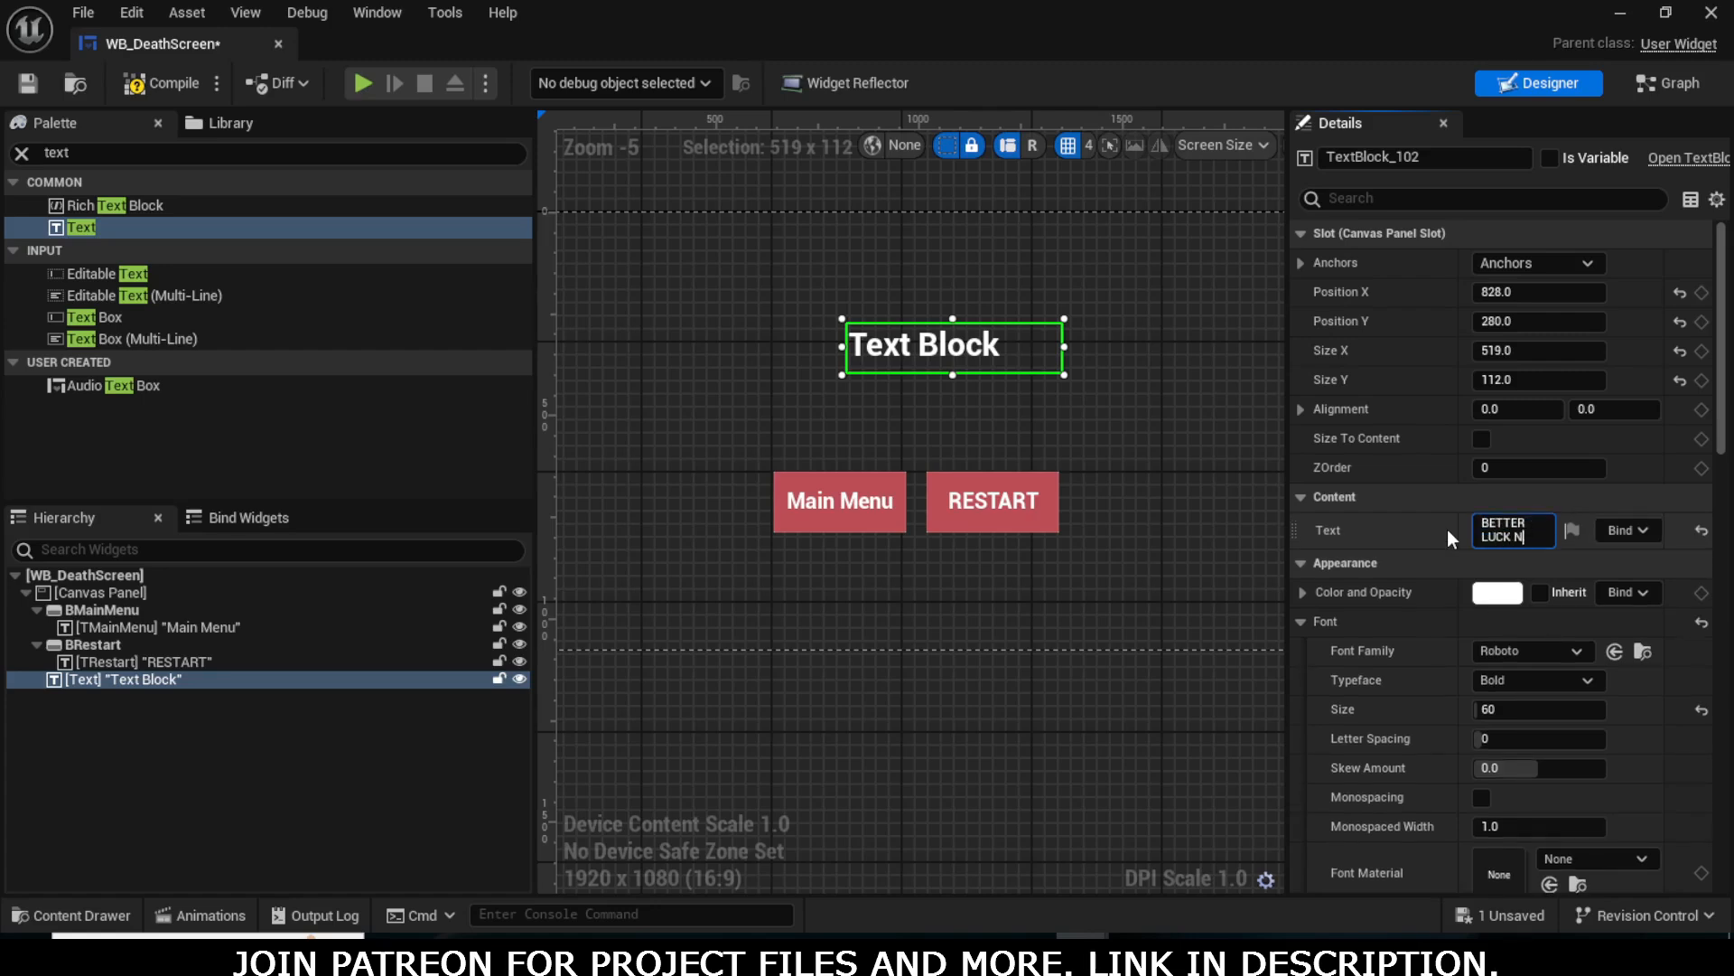
text(EXT TIME)
key(Return)
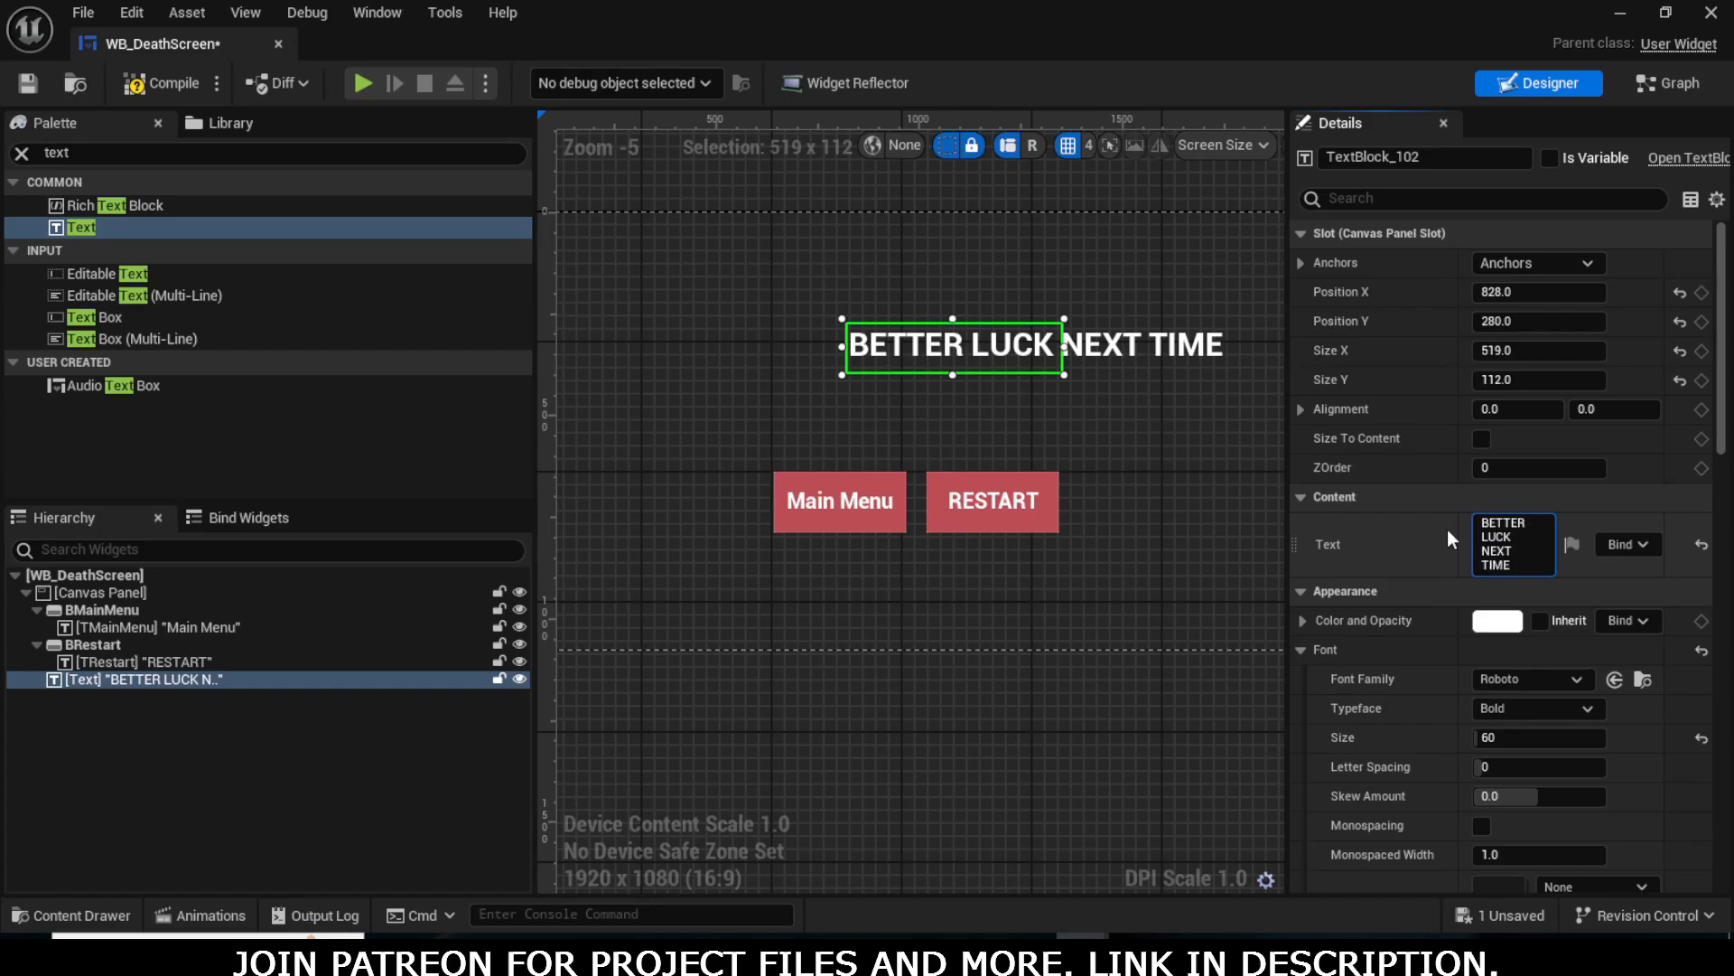
- Widen the message text to about 954, move it up over the buttons to Y 152, and anchor it to the canvas's top center
drag(1062, 352, 1050, 300)
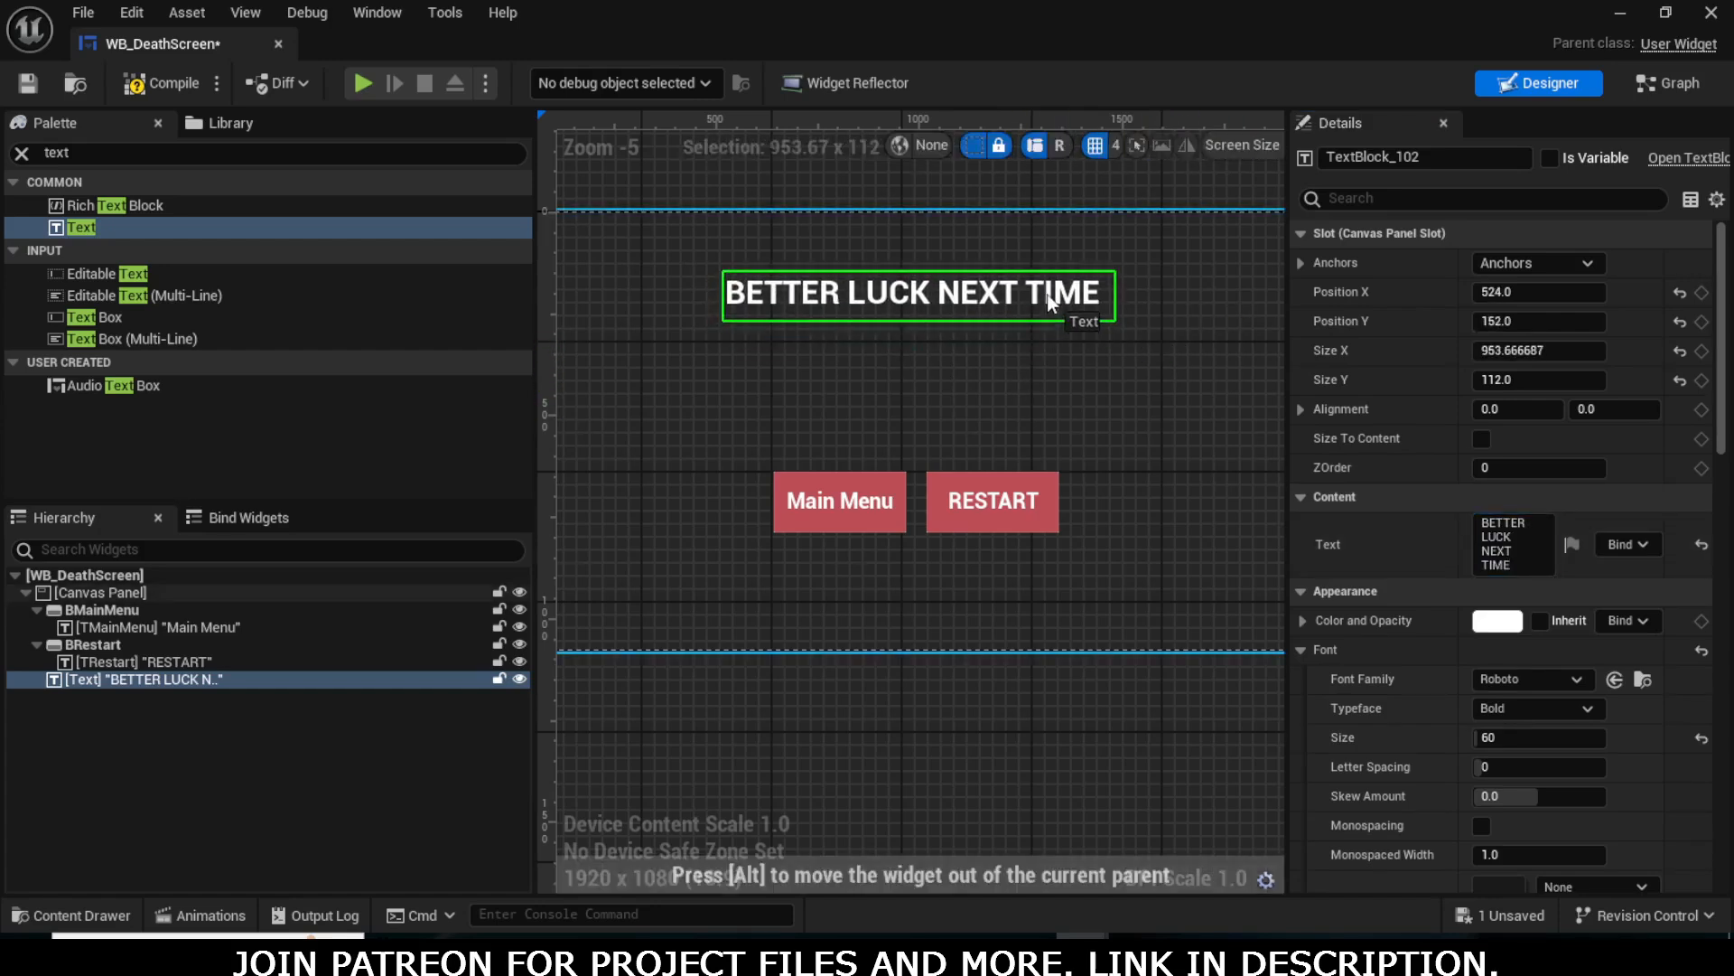
click(1527, 263)
click(1532, 307)
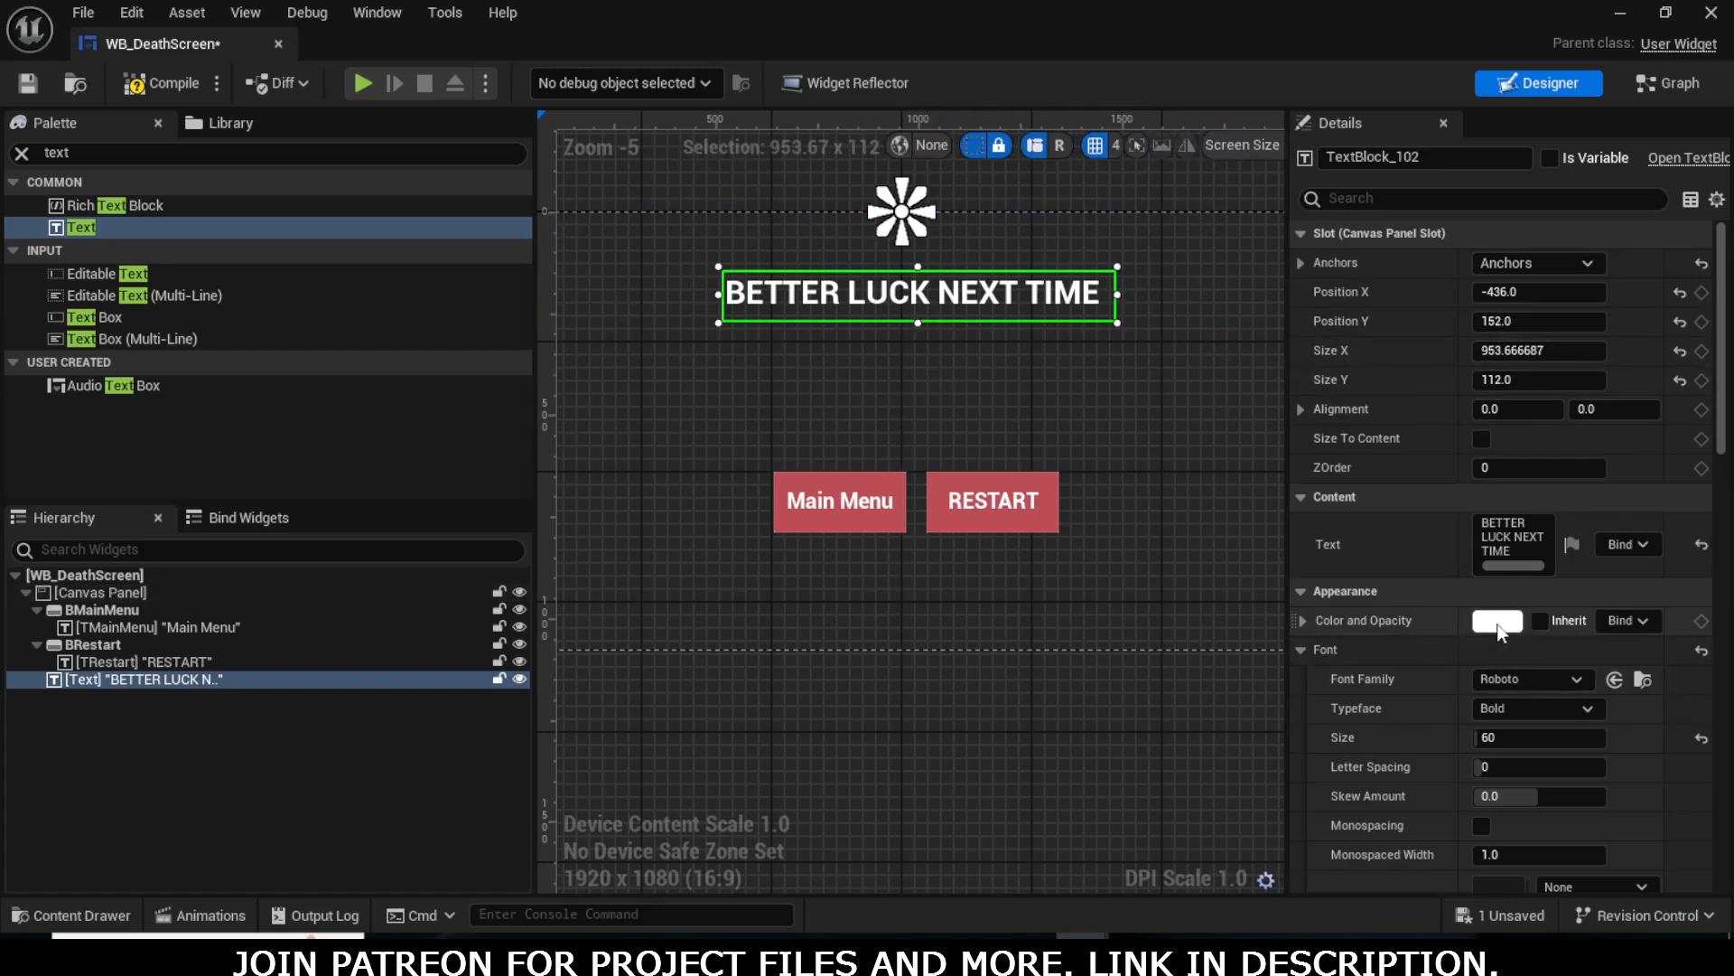
- Rename the message text widget as TMessage
double_click(81, 678)
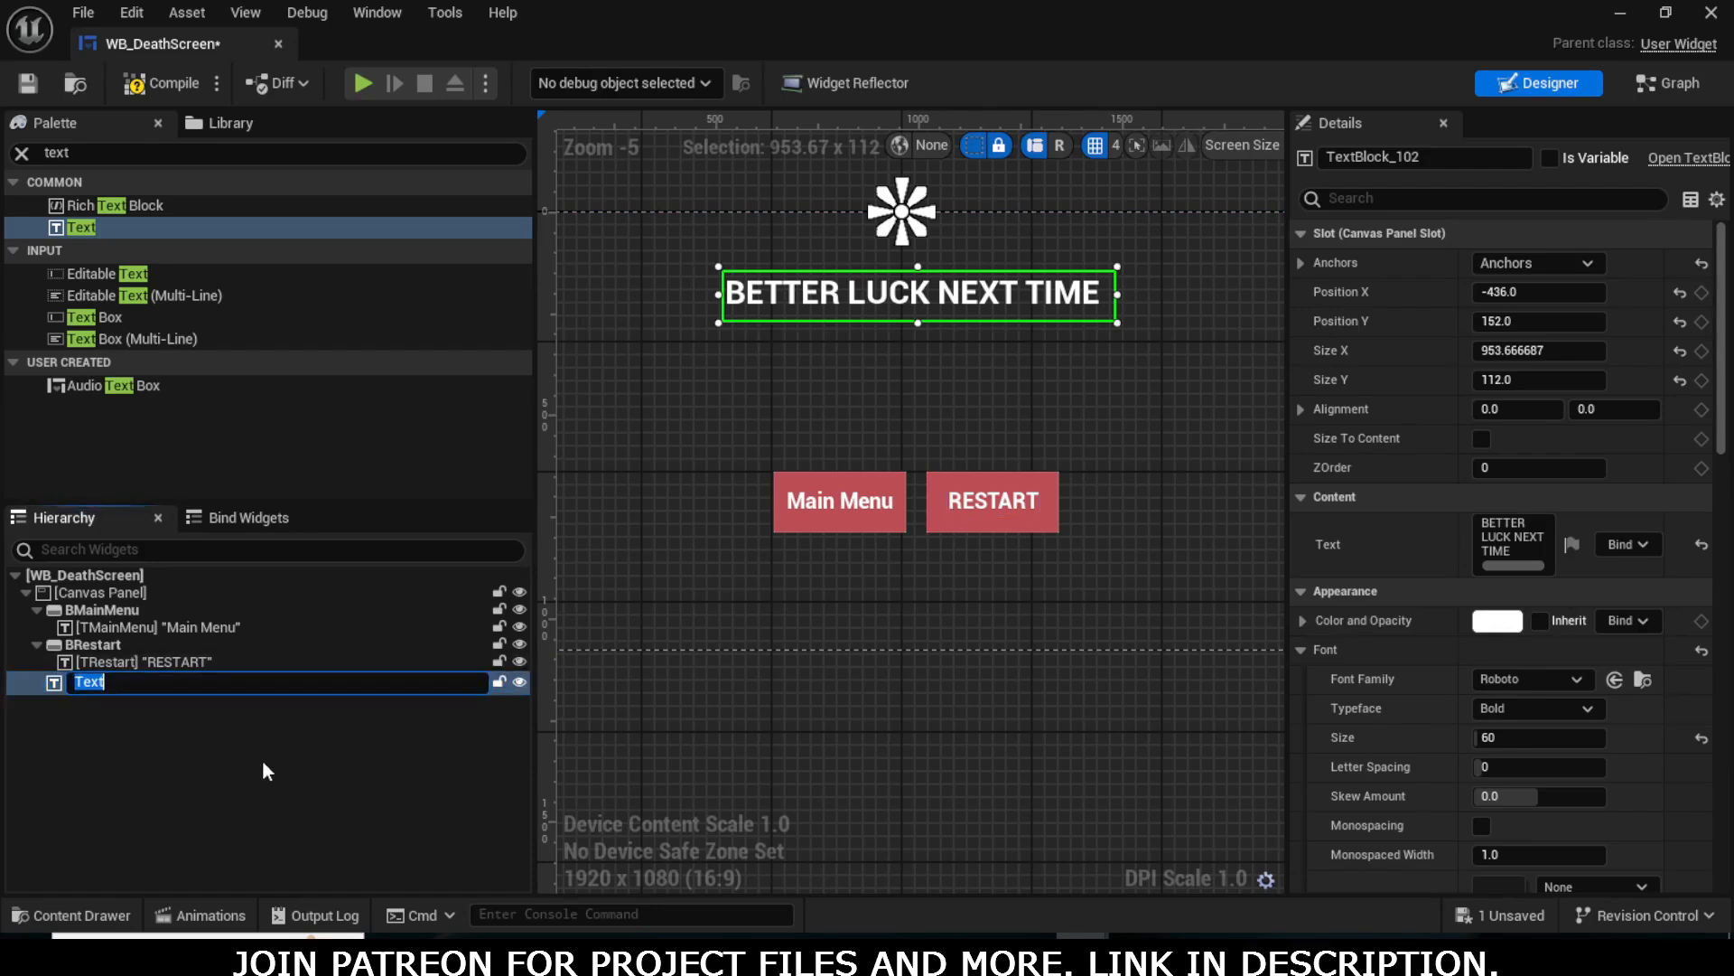
text(TMessage)
key(Return)
- Find the Background Blur widget, add it to the Canvas Panel and select it
scroll(734, 542, down, 3)
right_drag(739, 523, 739, 527)
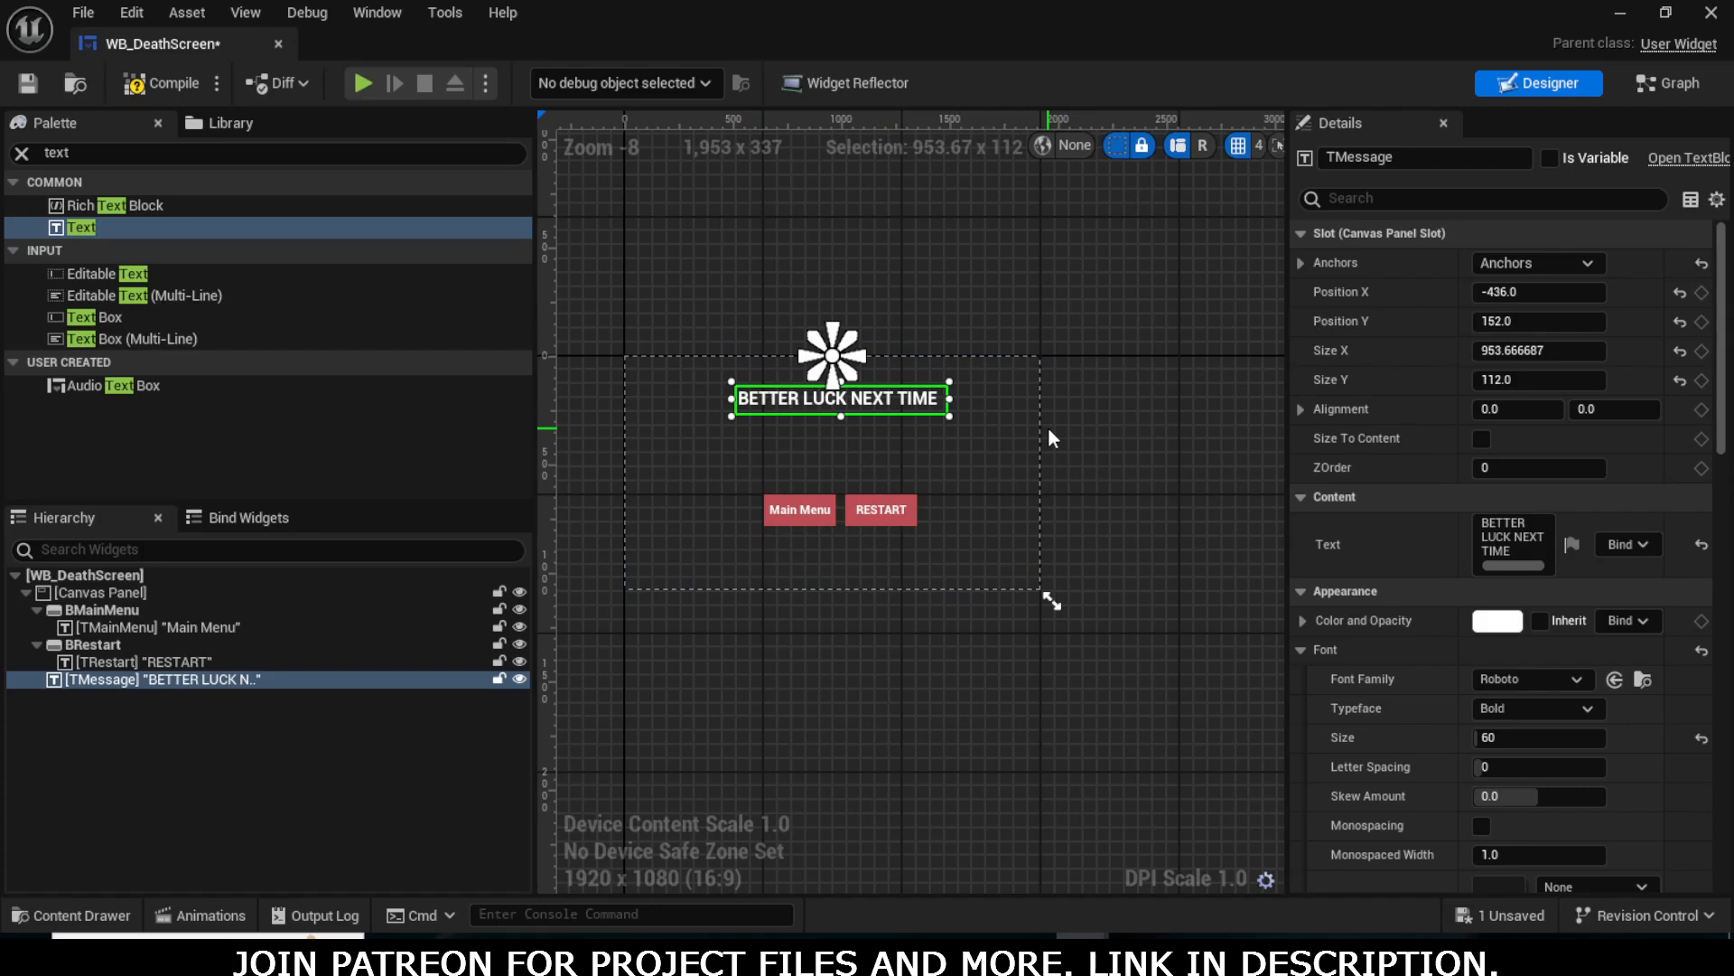
click(22, 152)
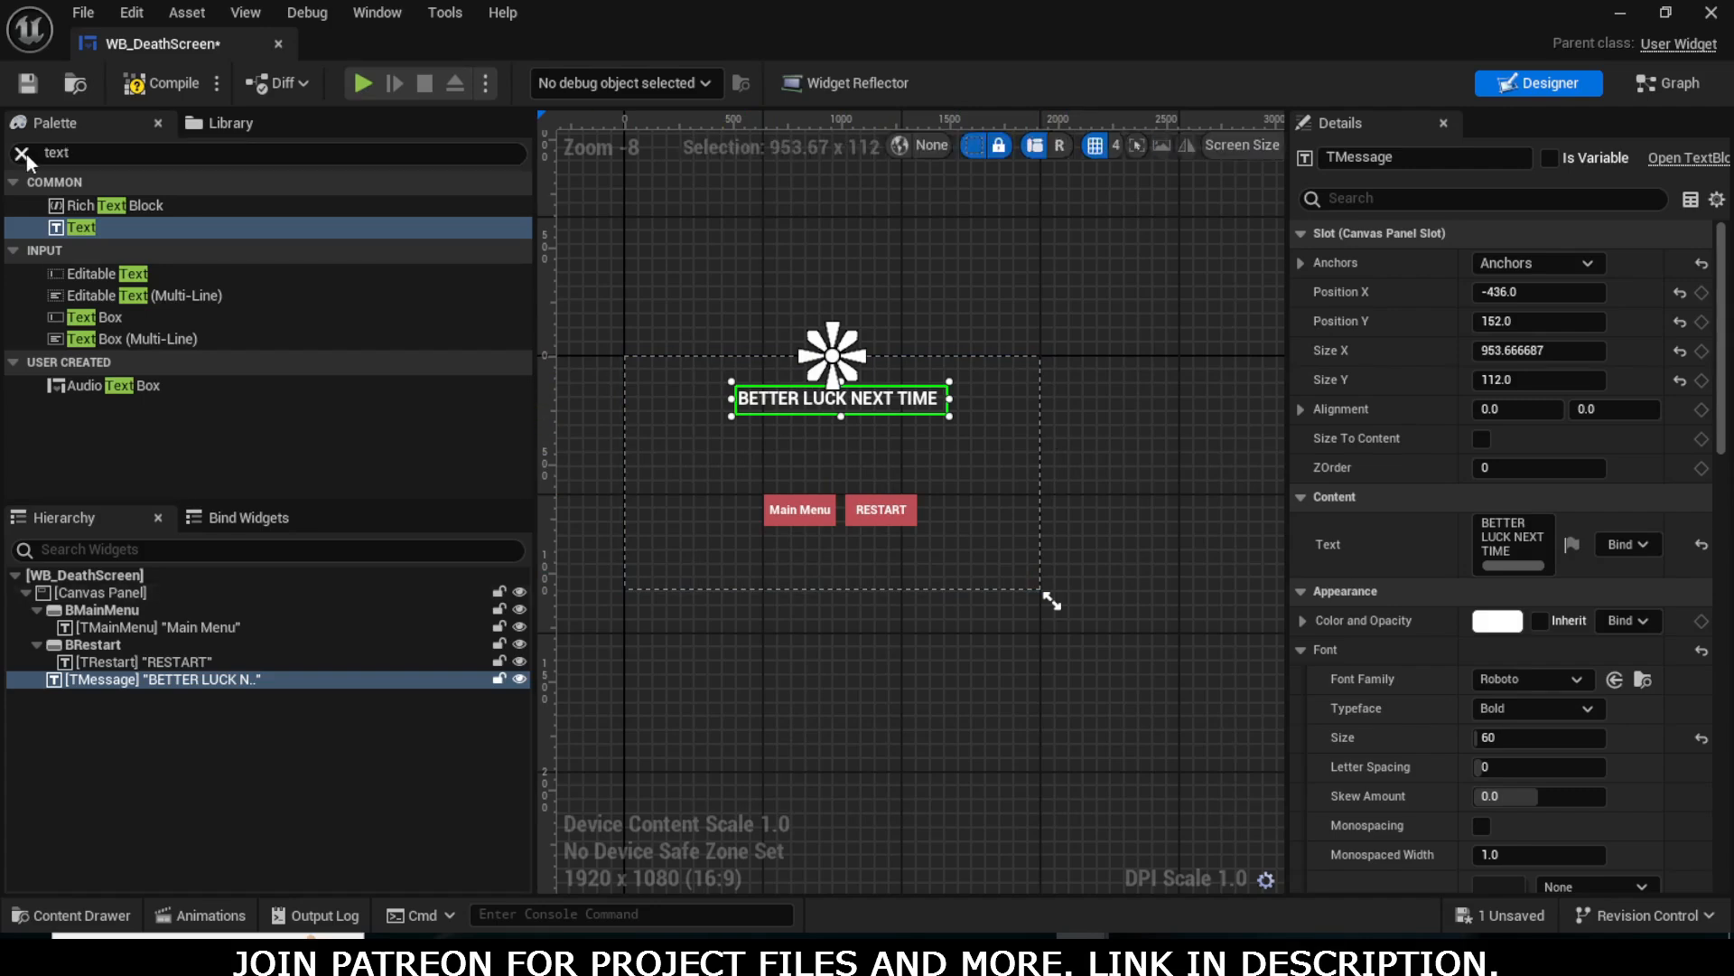
text(blur)
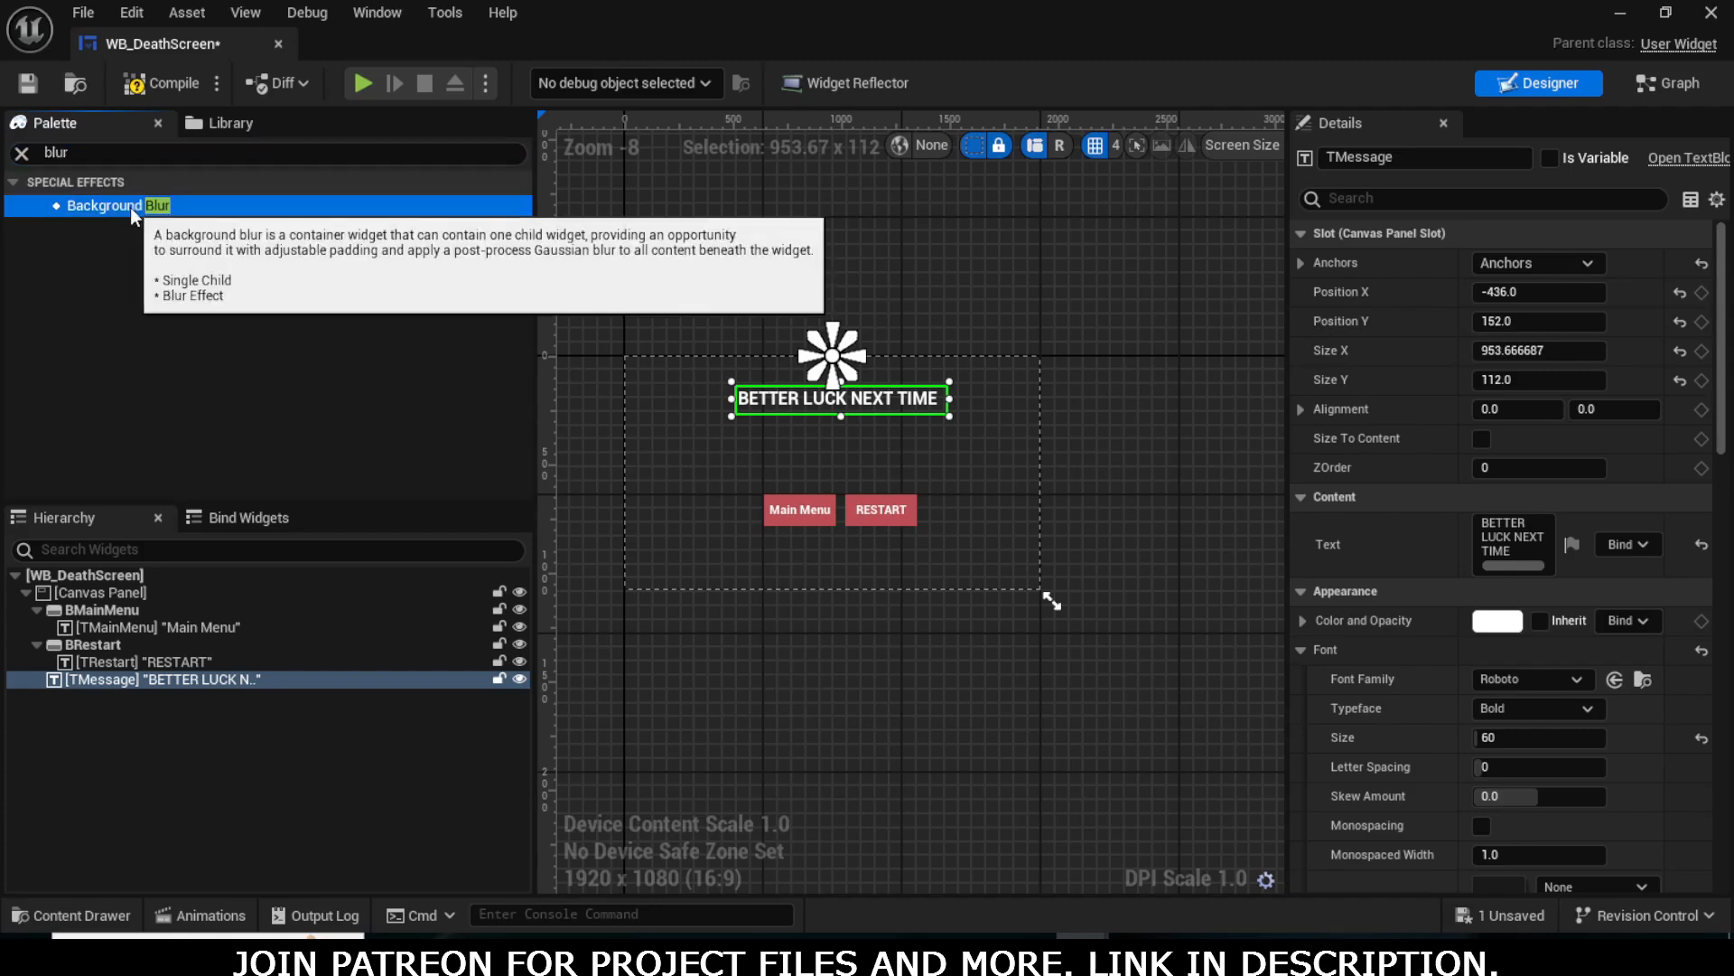
drag(130, 207, 121, 593)
click(108, 695)
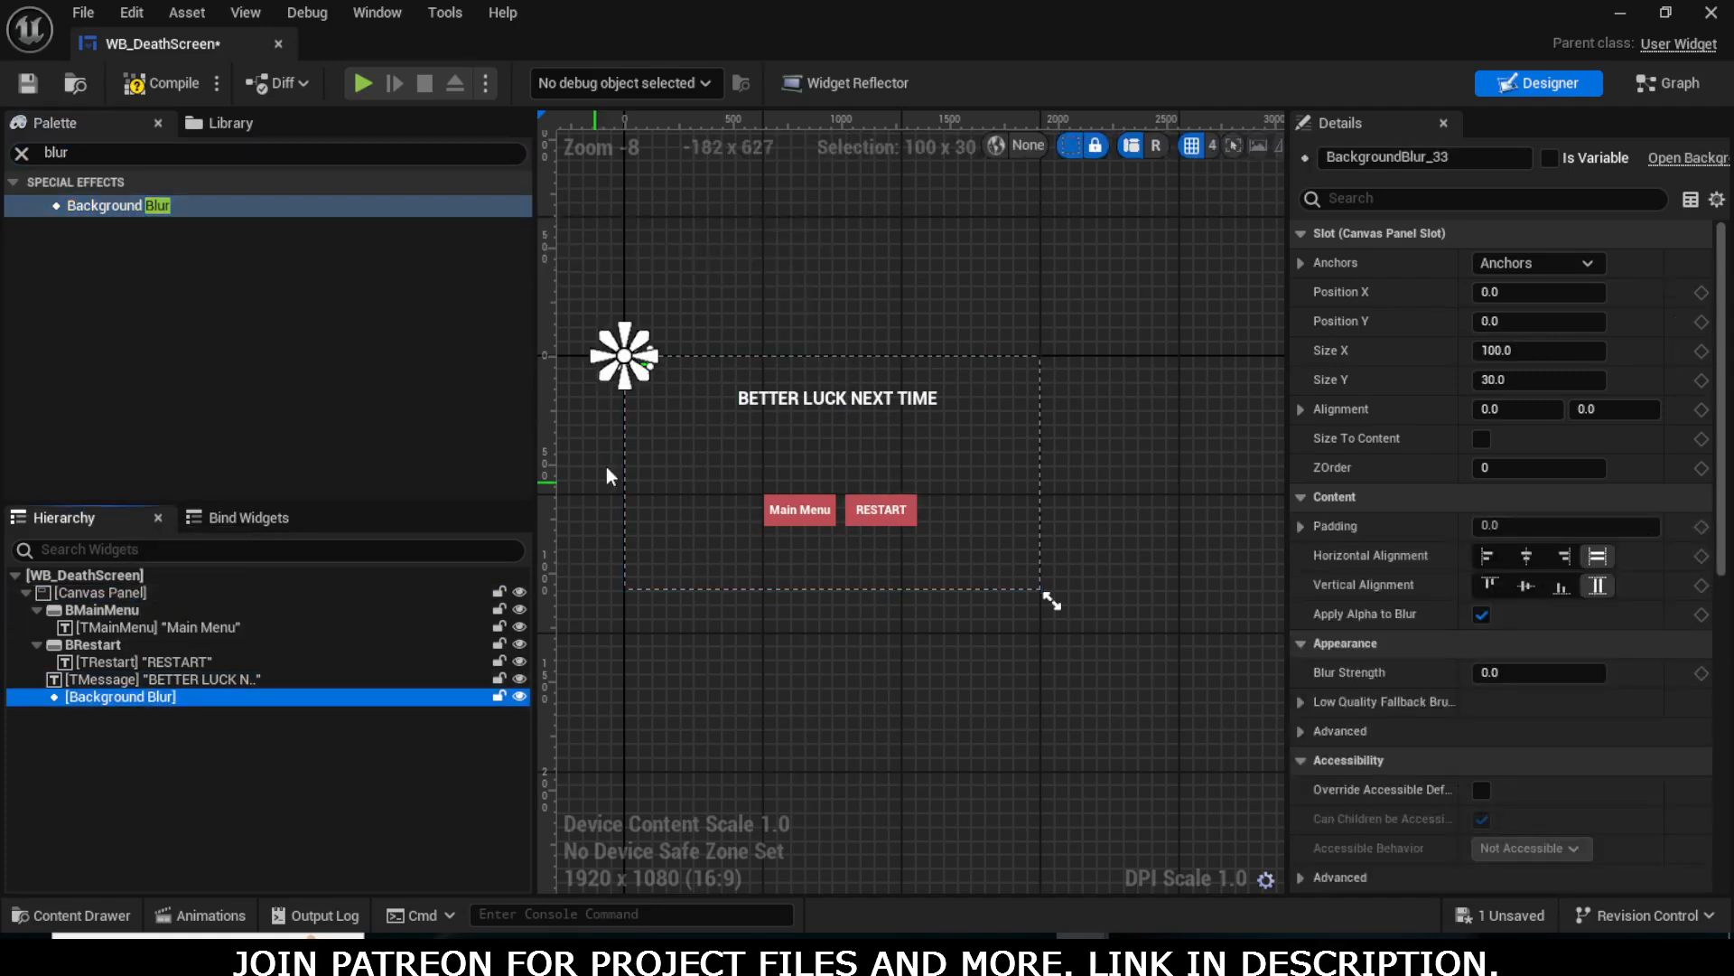
- Stretch the Background Blur across the whole canvas with full-stretch anchors and right and bottom offsets of 0, and set its ZOrder to -1
drag(653, 366, 729, 446)
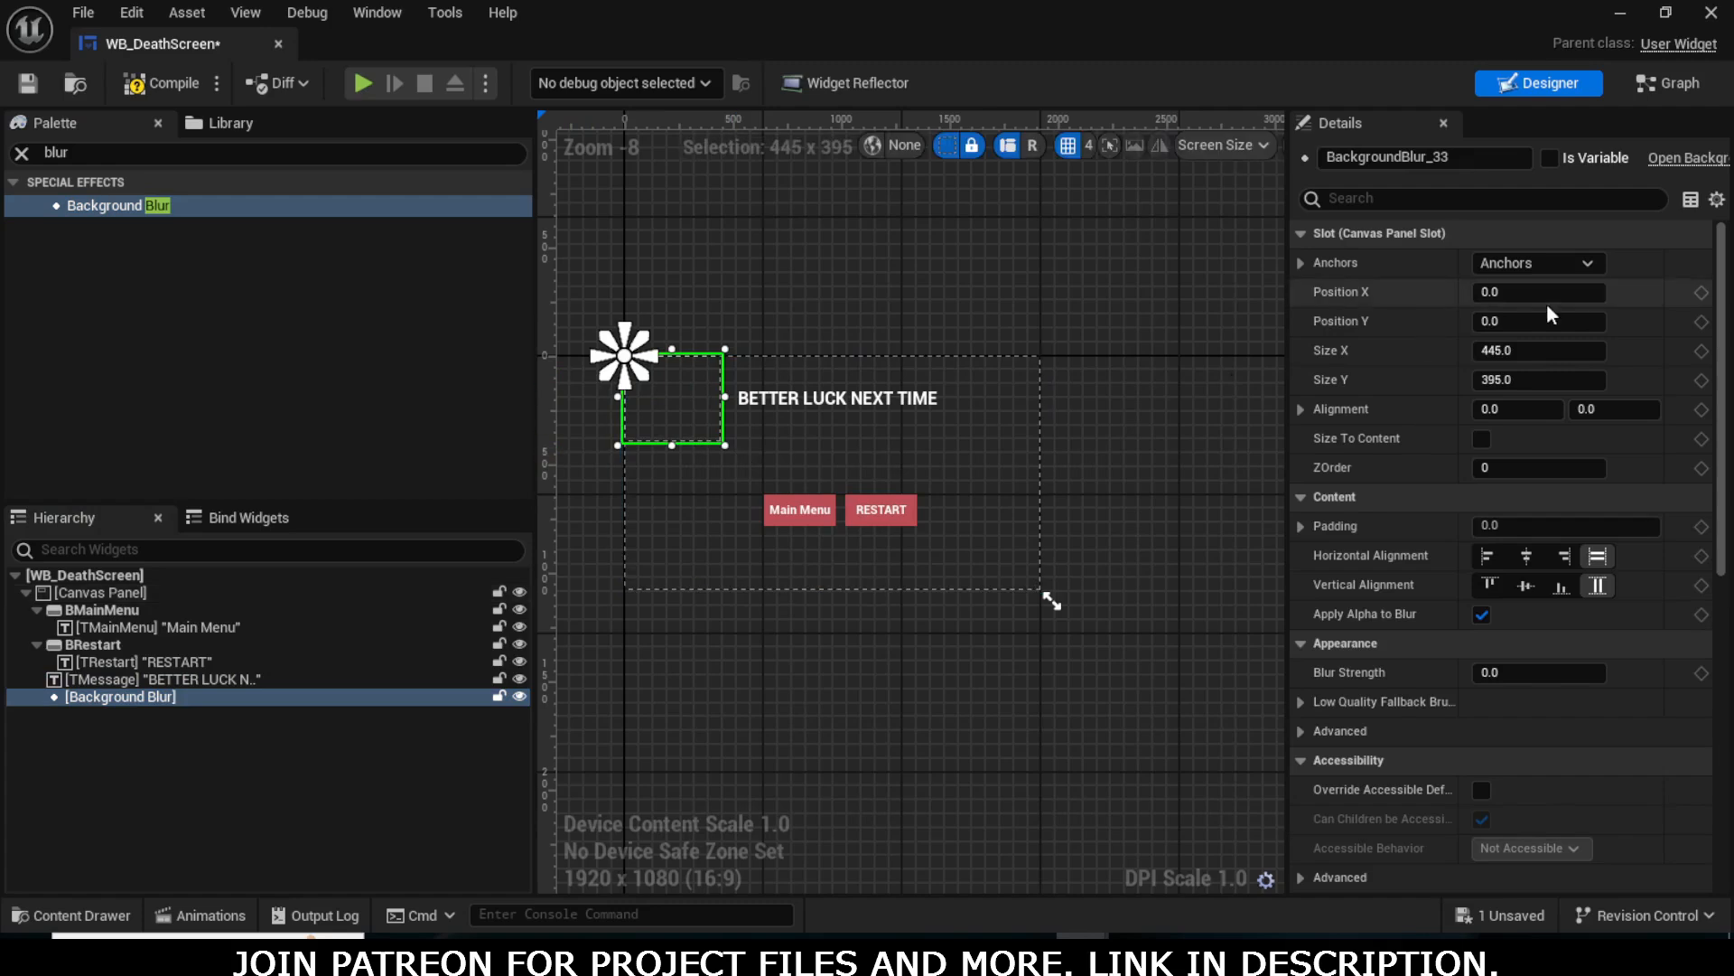
click(1554, 267)
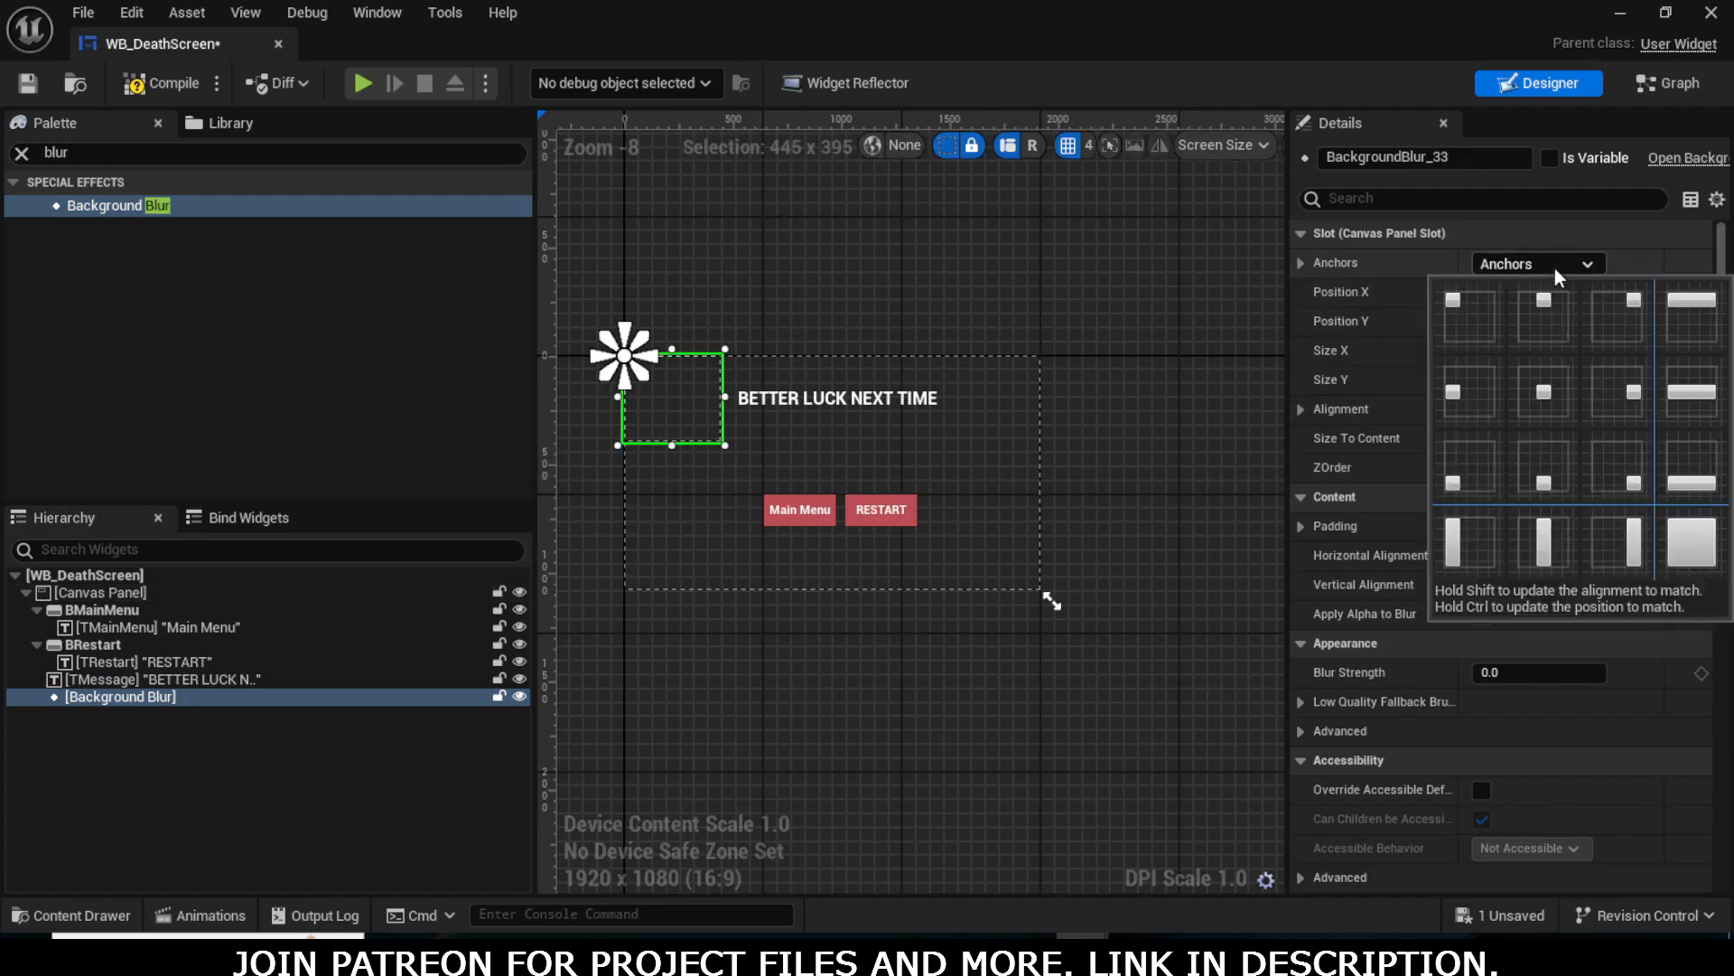
click(1689, 540)
click(1582, 350)
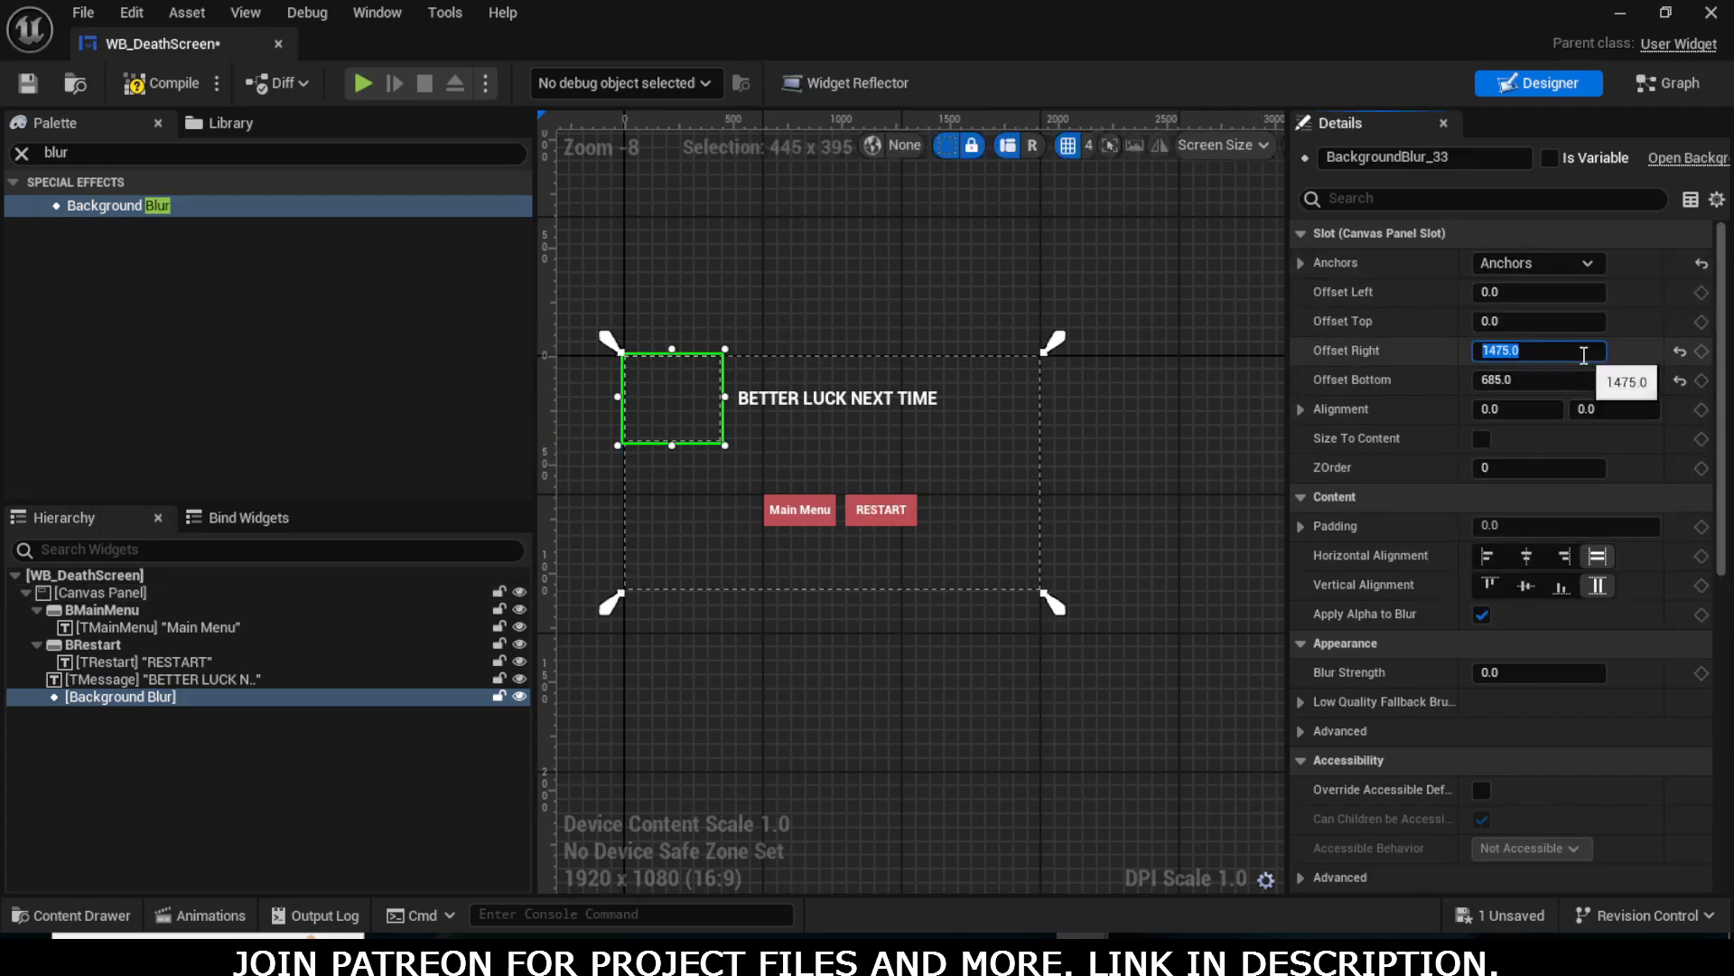
text(0)
click(1576, 378)
text(0)
key(Return)
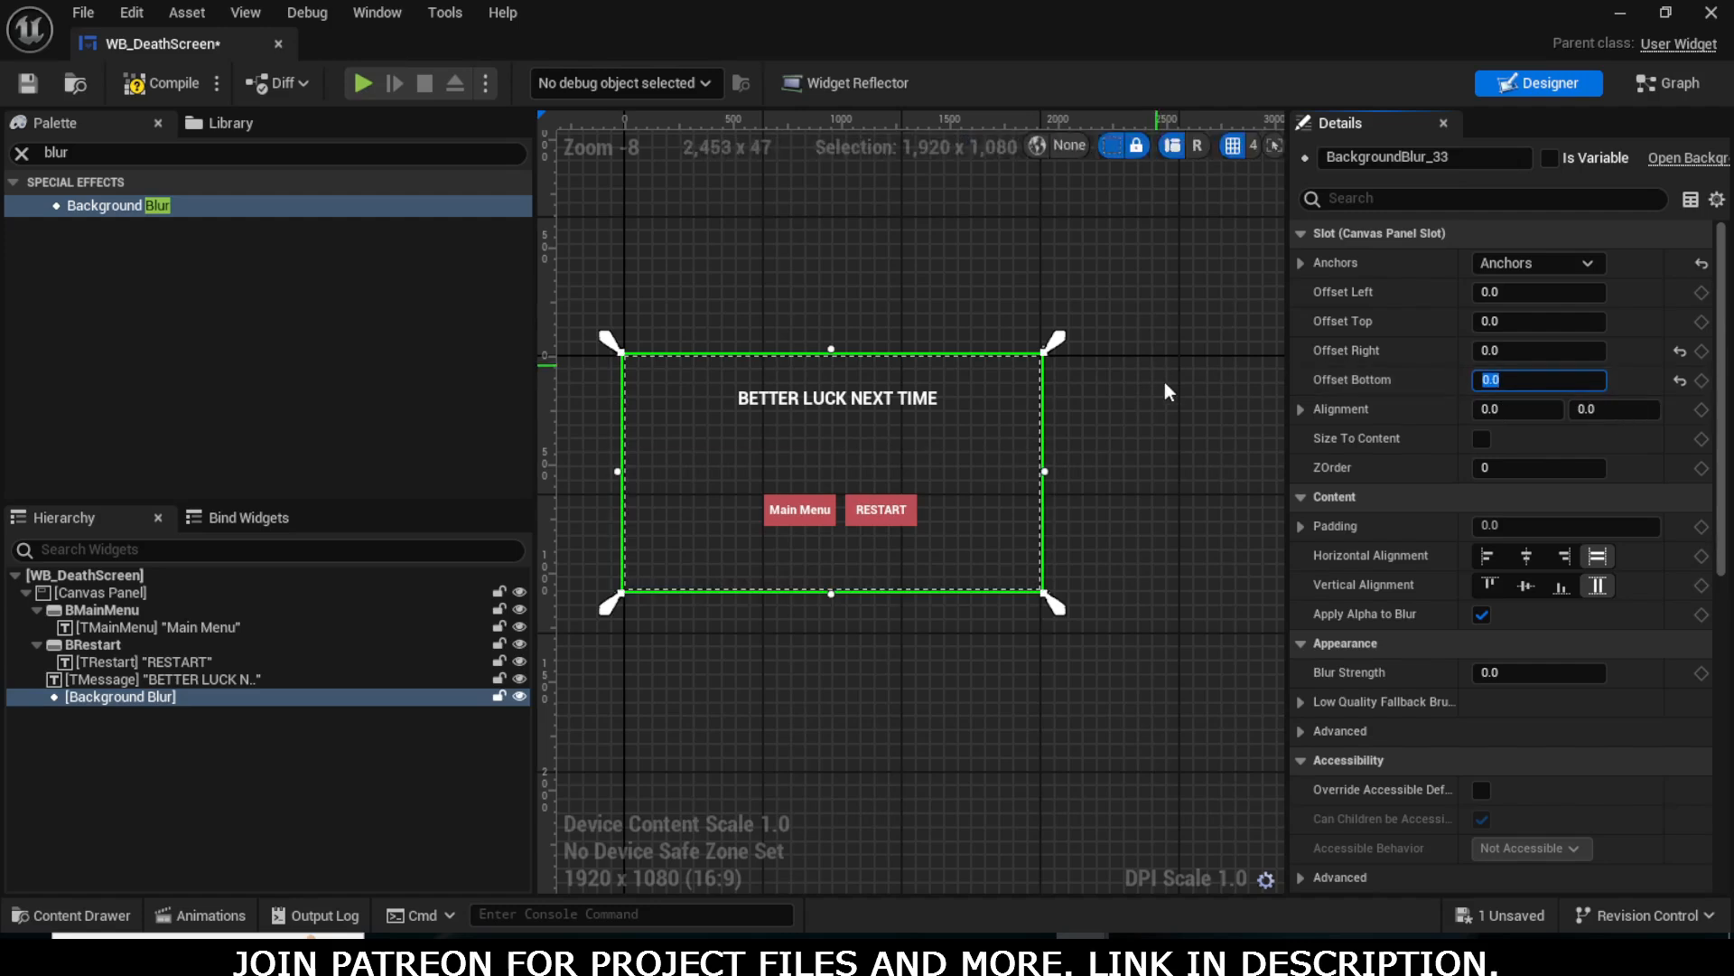
click(1512, 468)
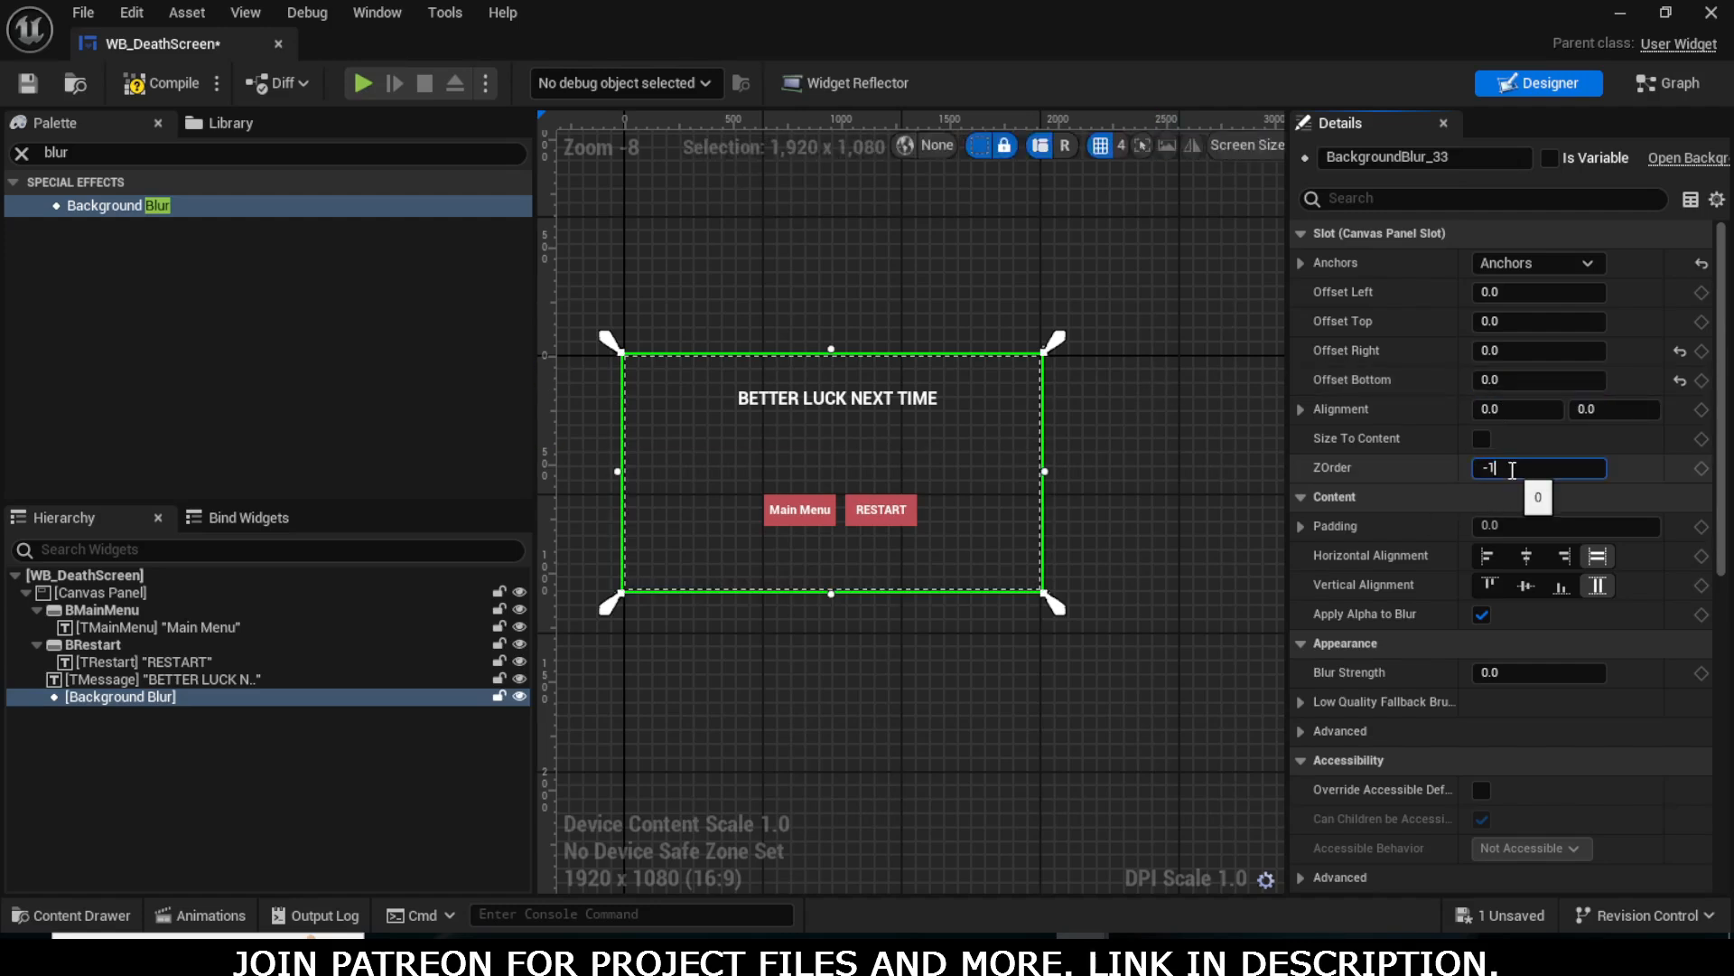
key(Return)
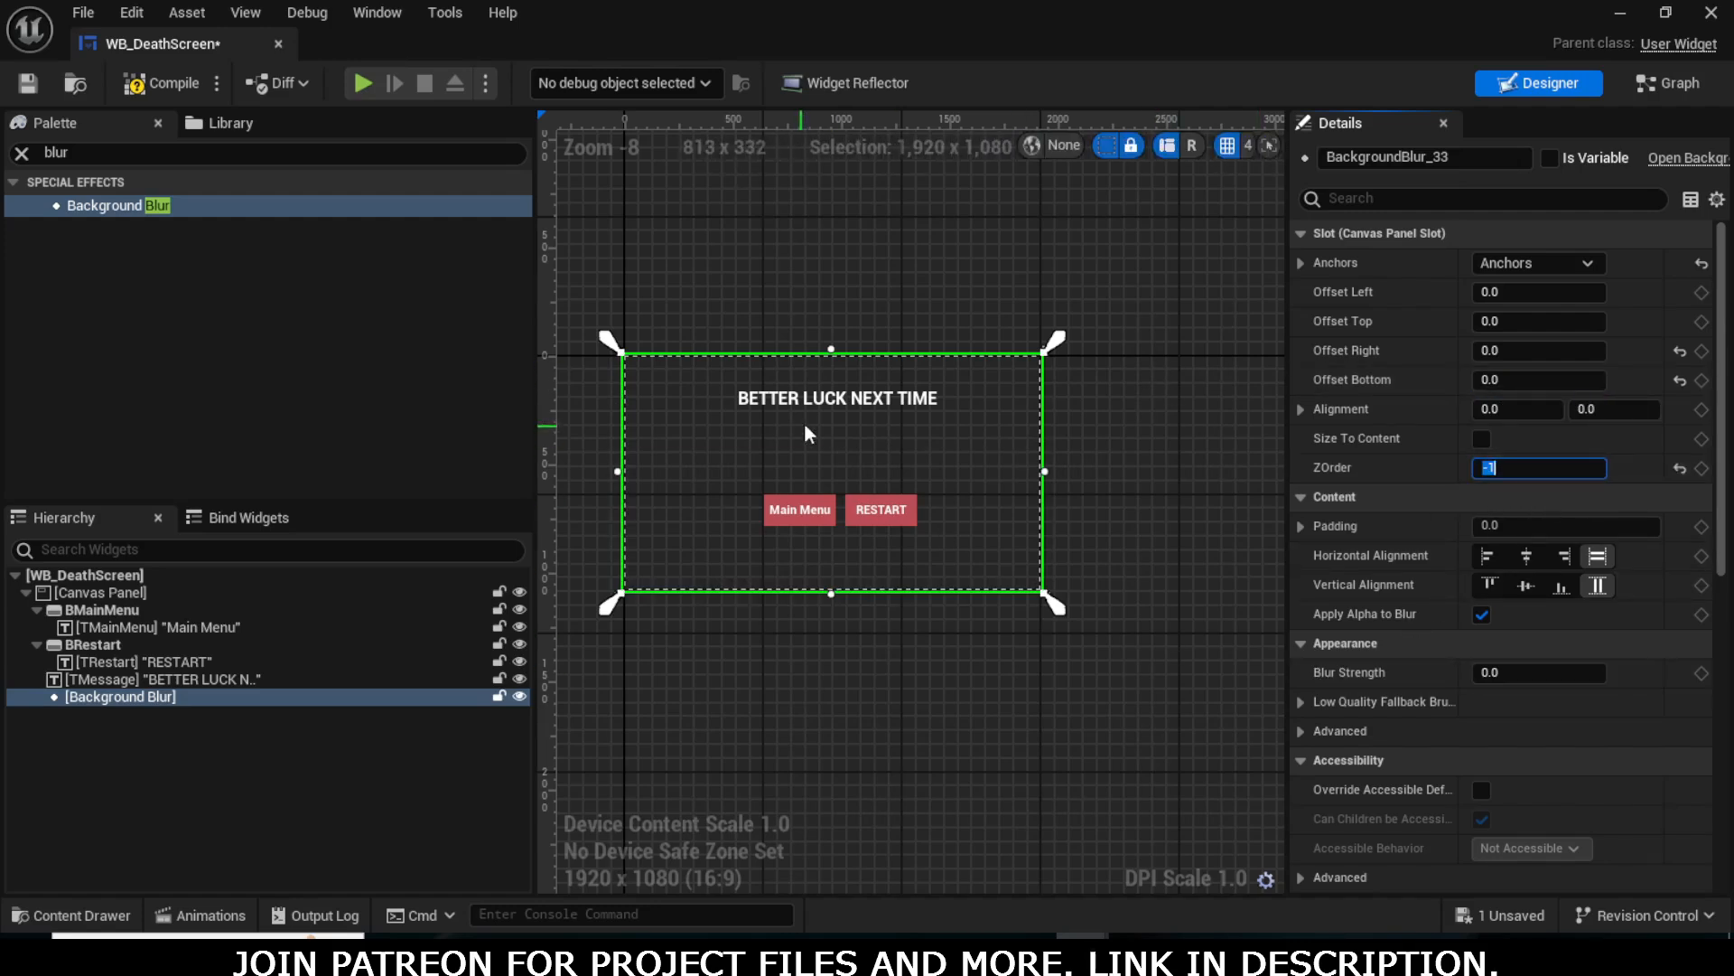
- Try different Blur Strength values on the Background Blur, including 8.0, about 35.2 and 0.8
scroll(801, 443, up, 1)
scroll(831, 458, up, 2)
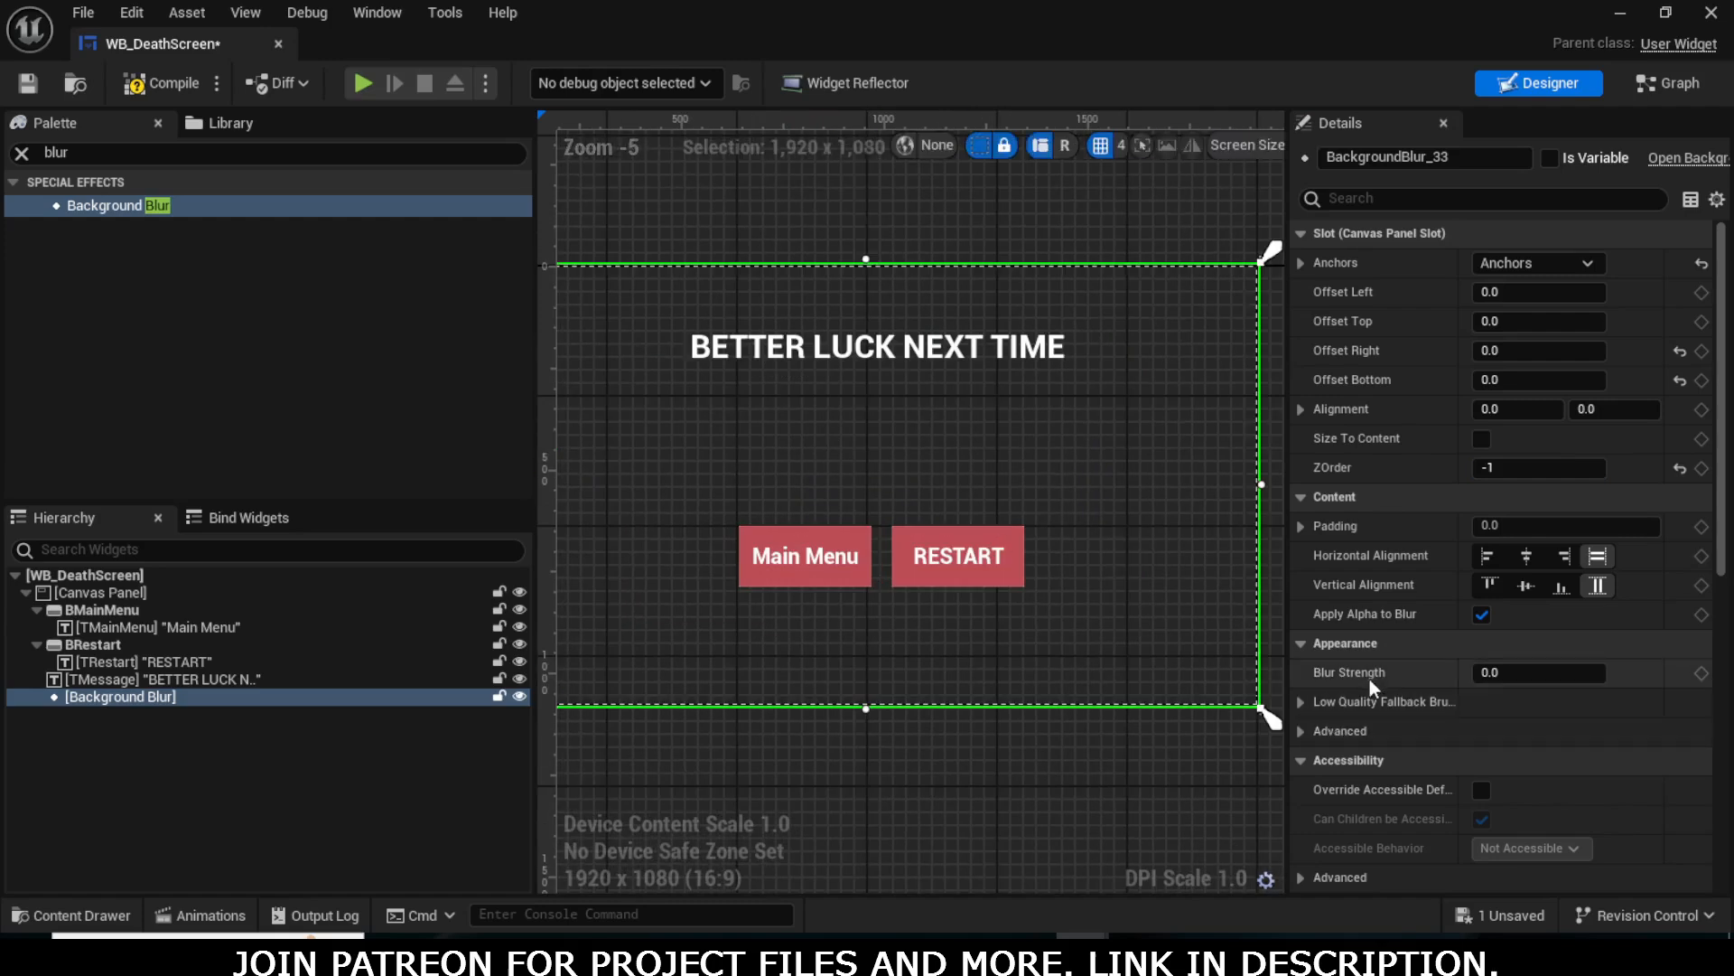
drag(1490, 673, 1502, 673)
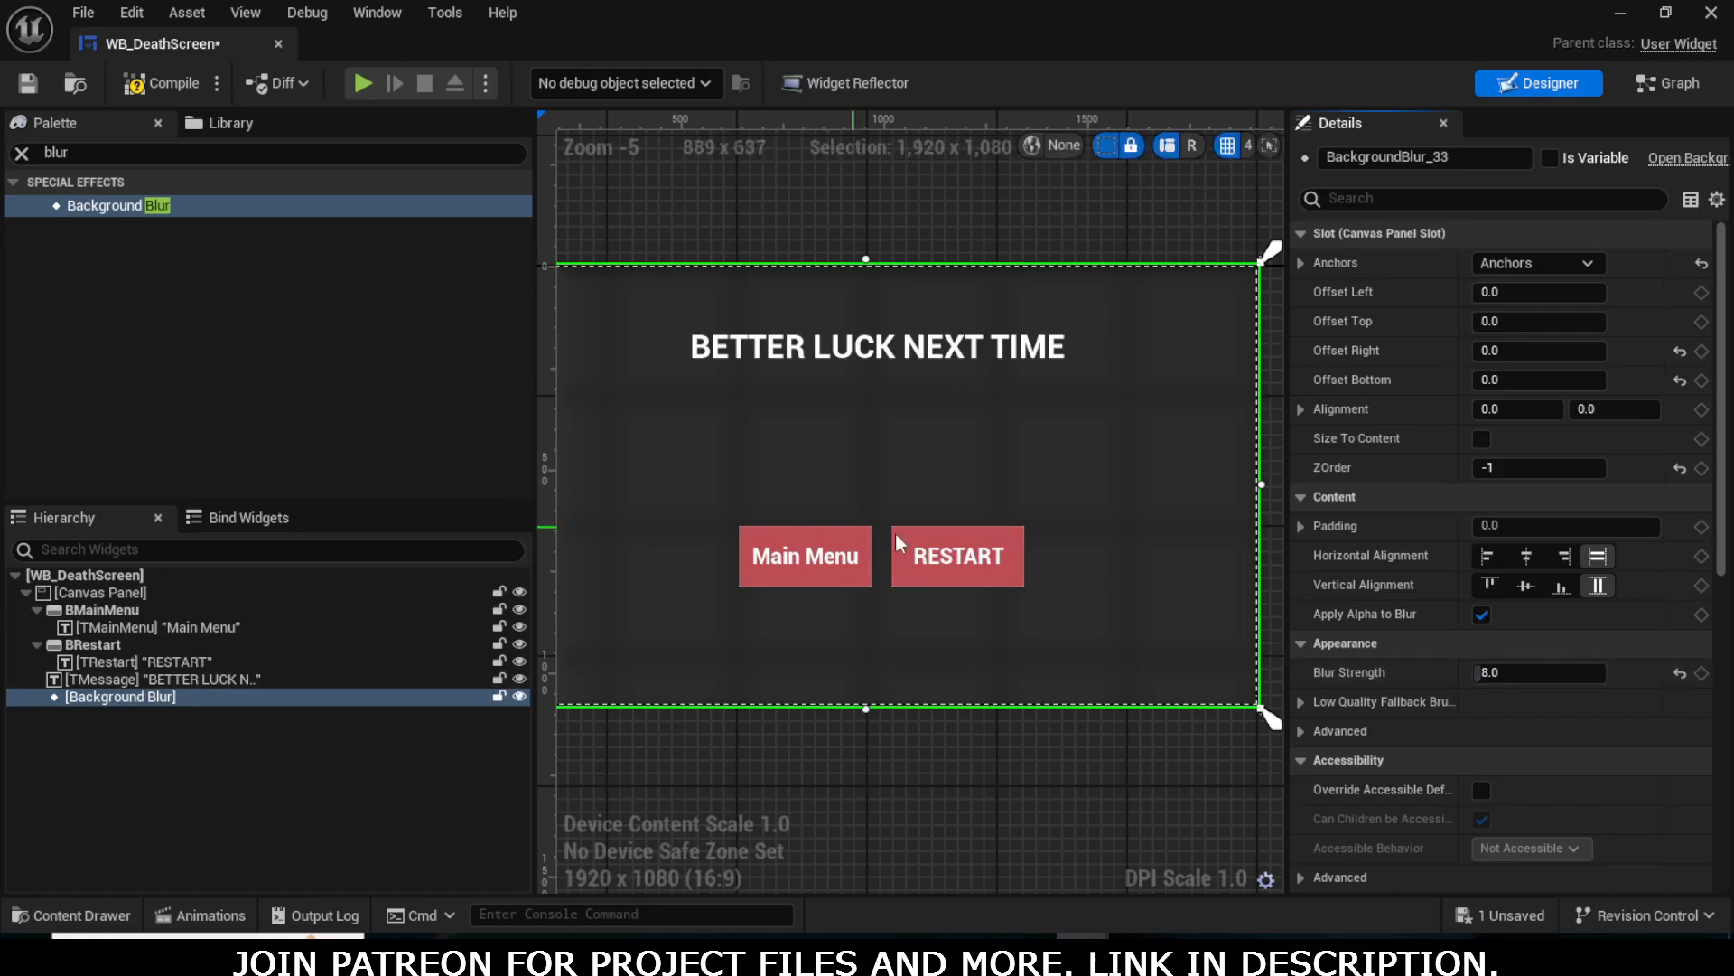
scroll(1032, 463, down, 2)
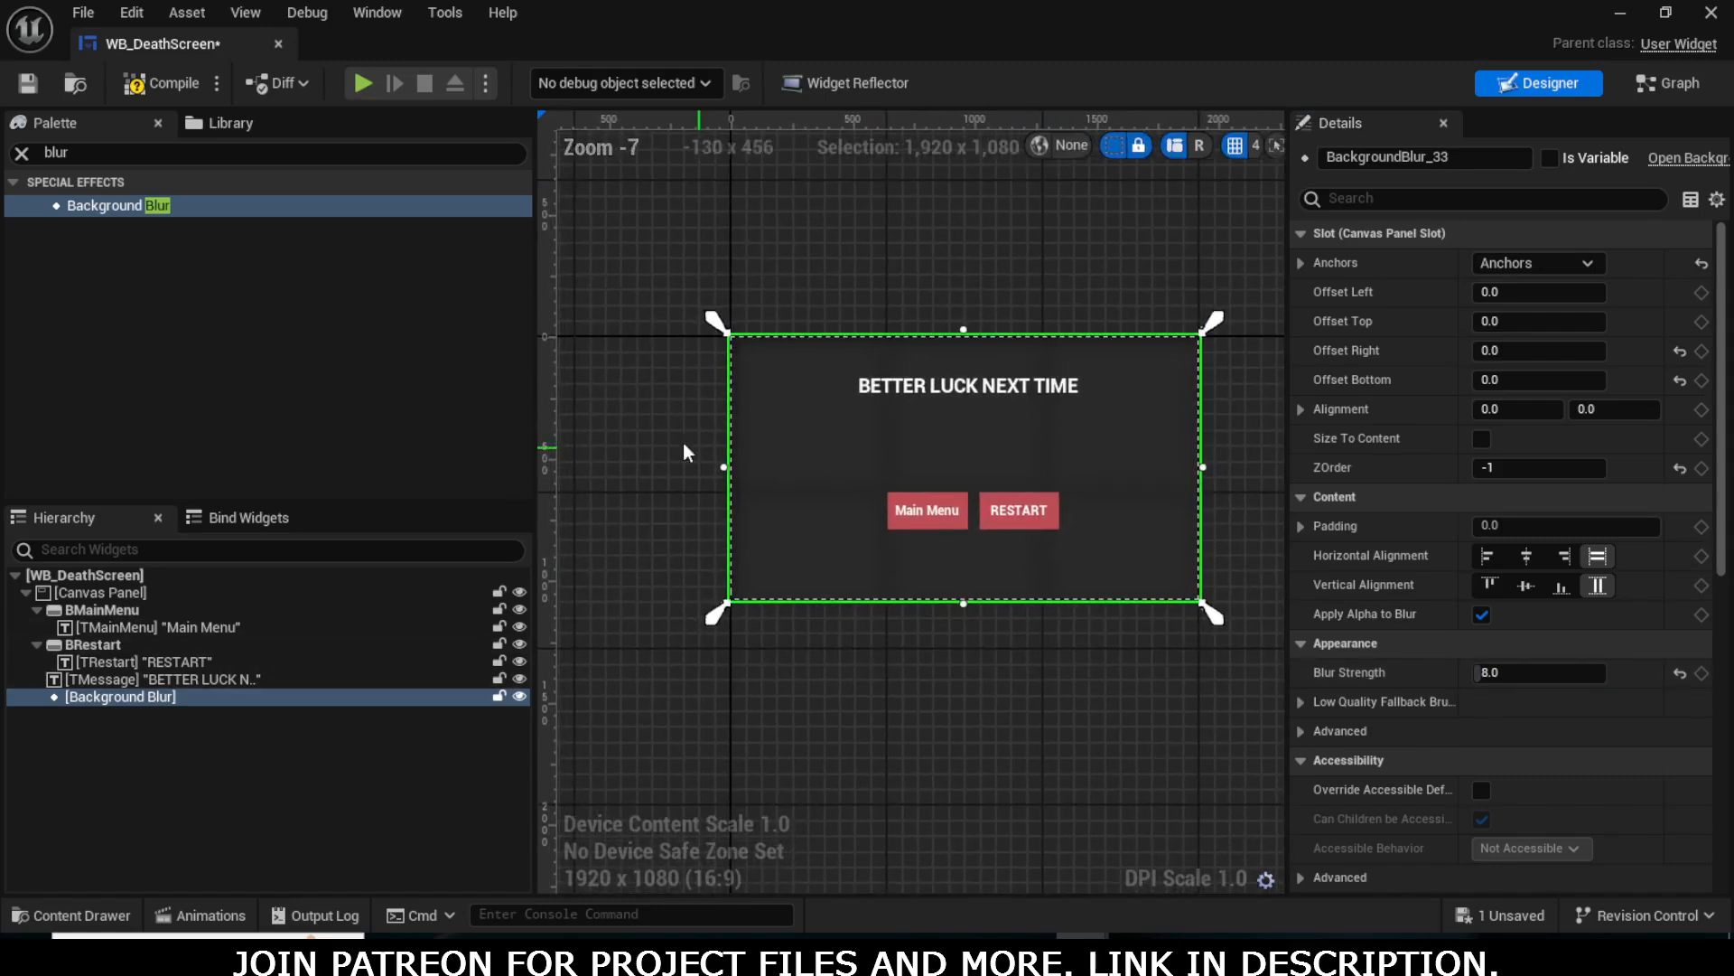
scroll(925, 436, up, 2)
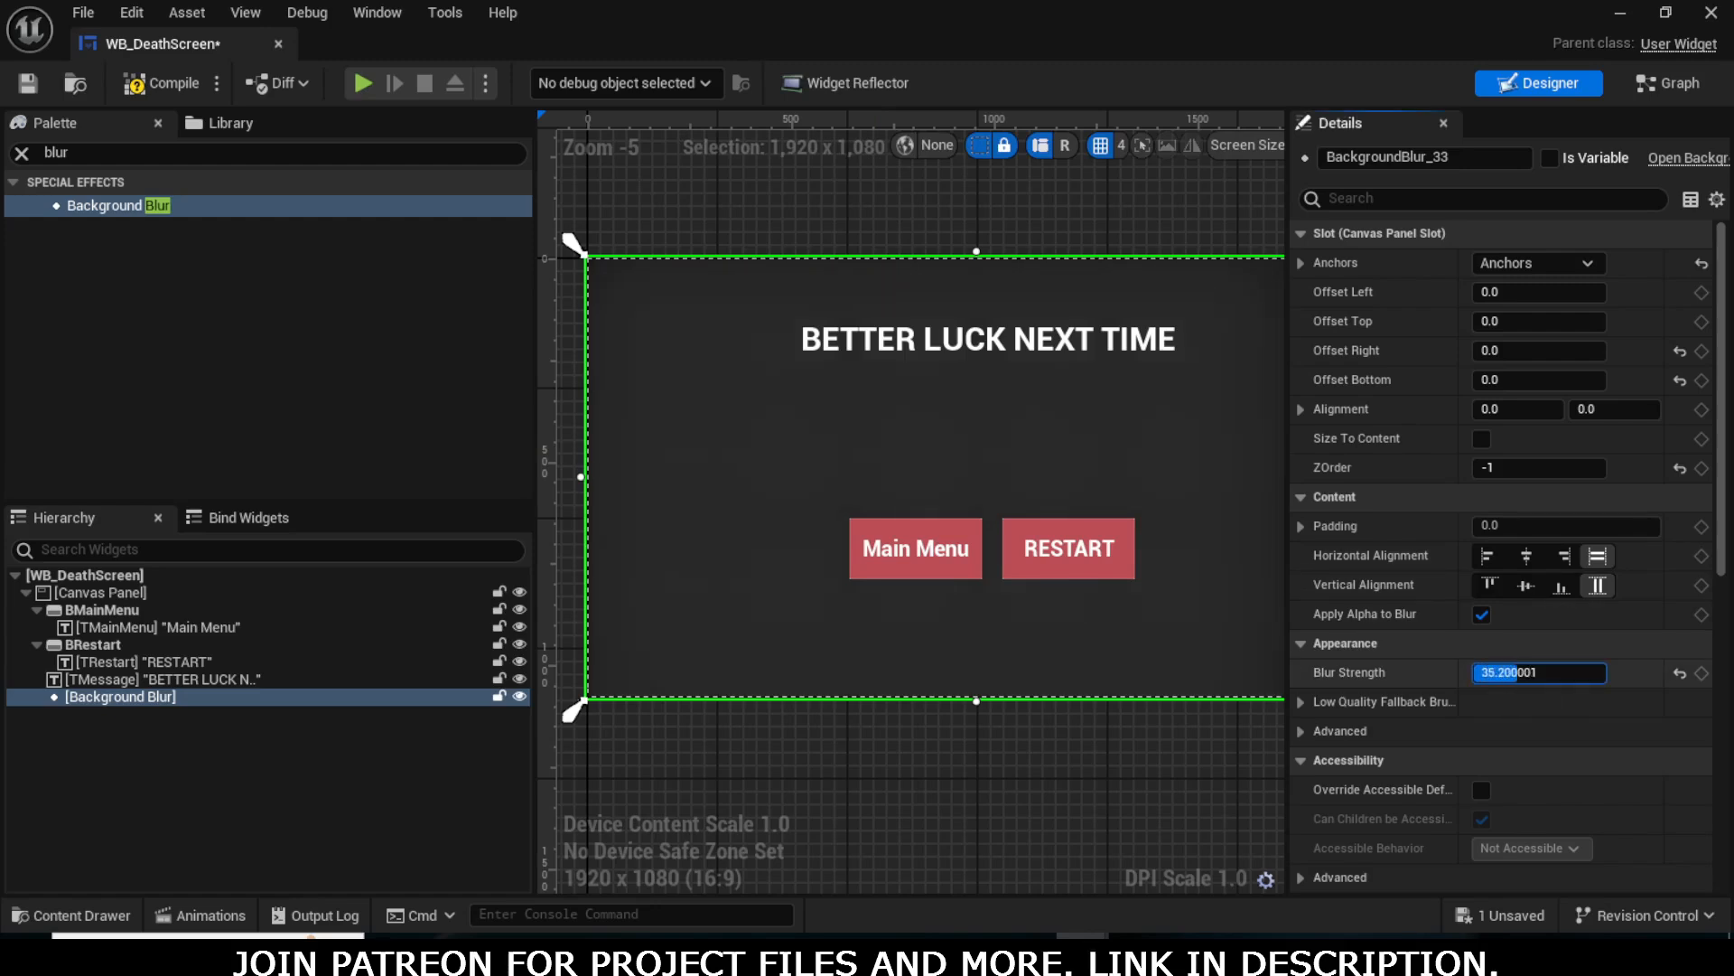
drag(1520, 672, 1481, 672)
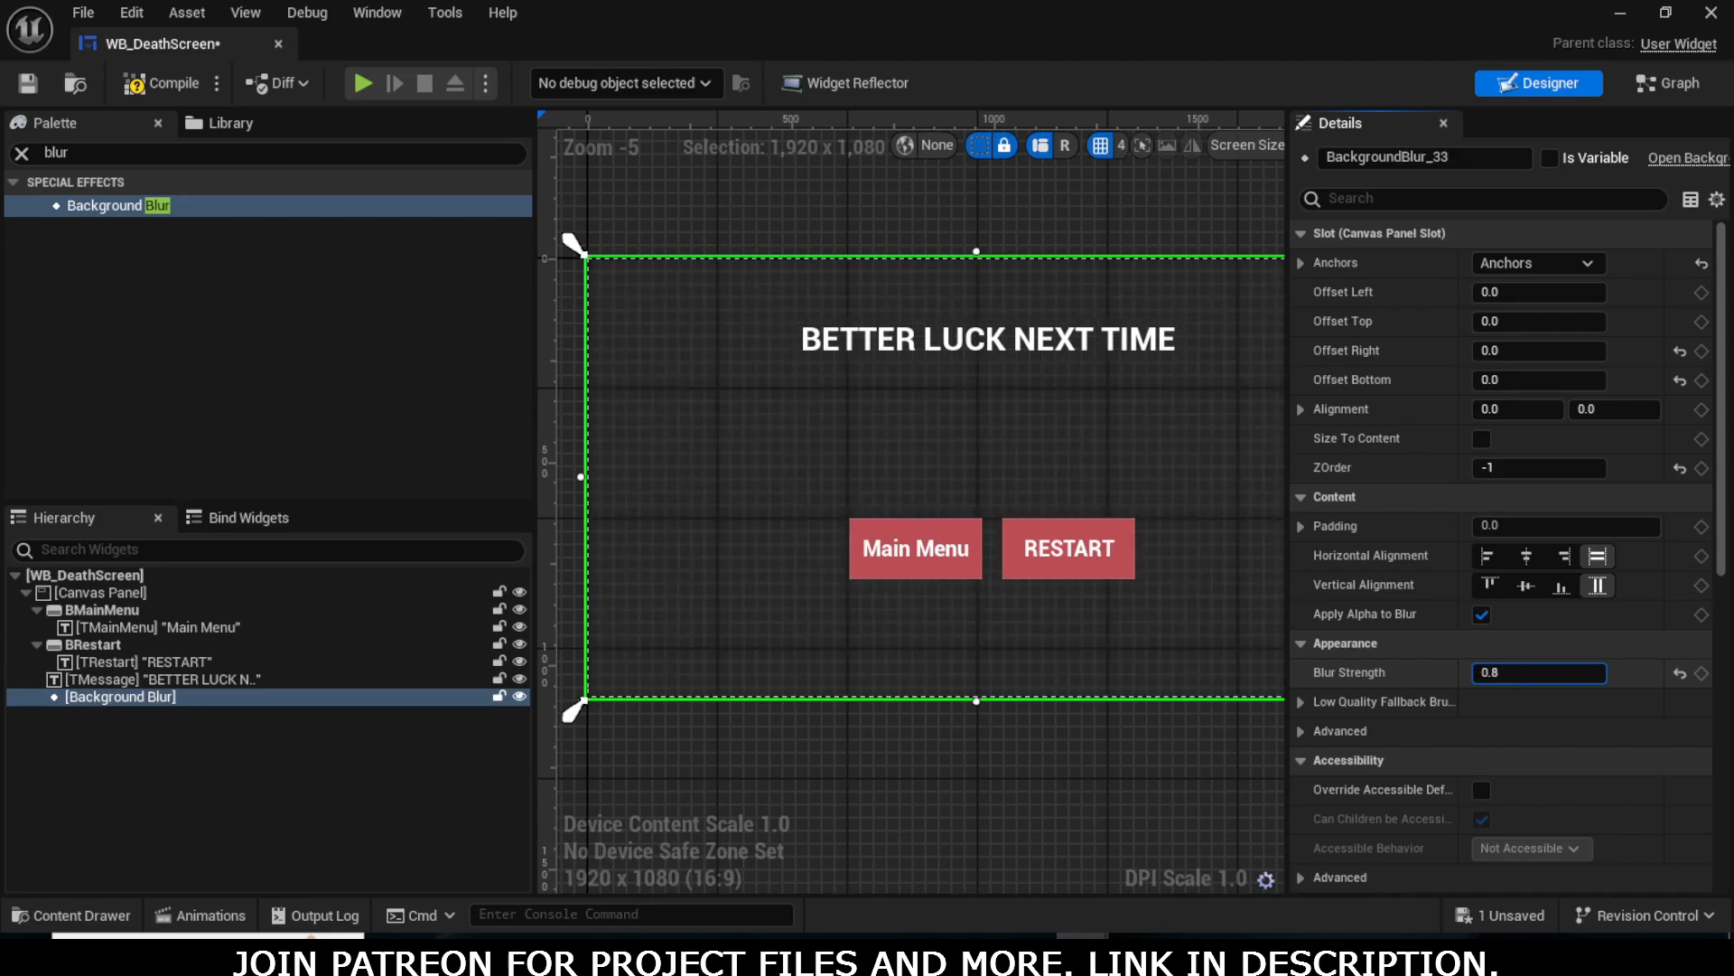
scroll(1055, 485, down, 5)
right_drag(1055, 484, 1016, 449)
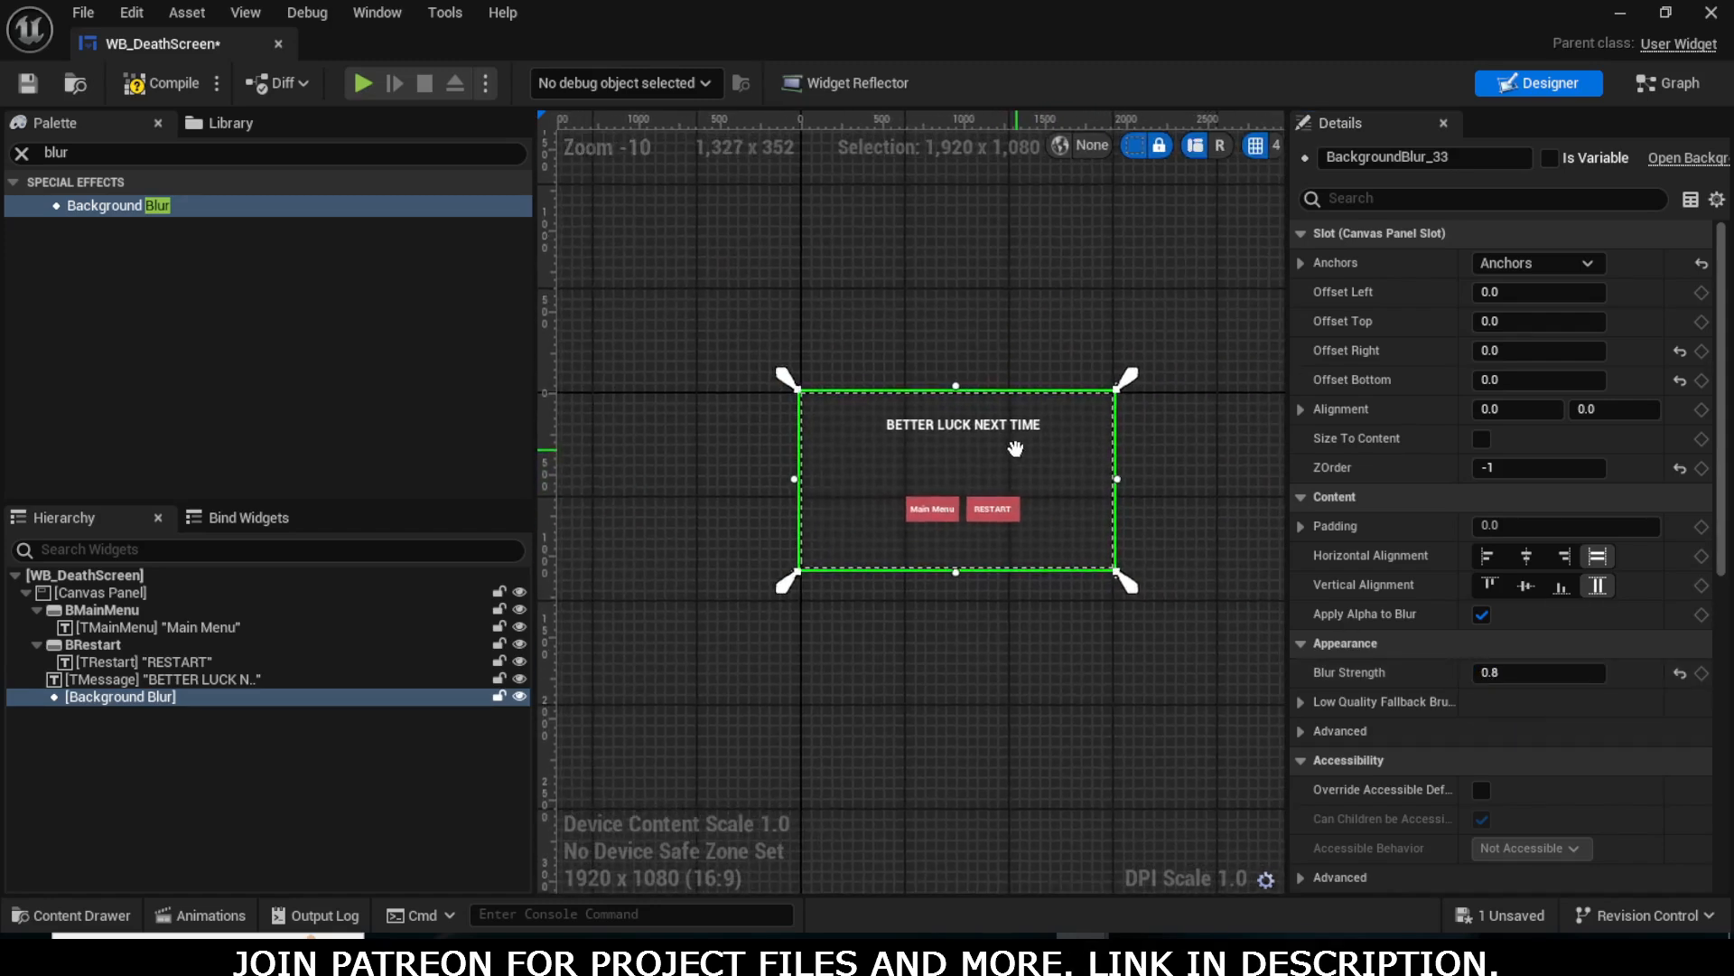
scroll(1015, 449, up, 2)
- Delete the Background Blur and add an Image widget to the Canvas Panel in its place
click(167, 696)
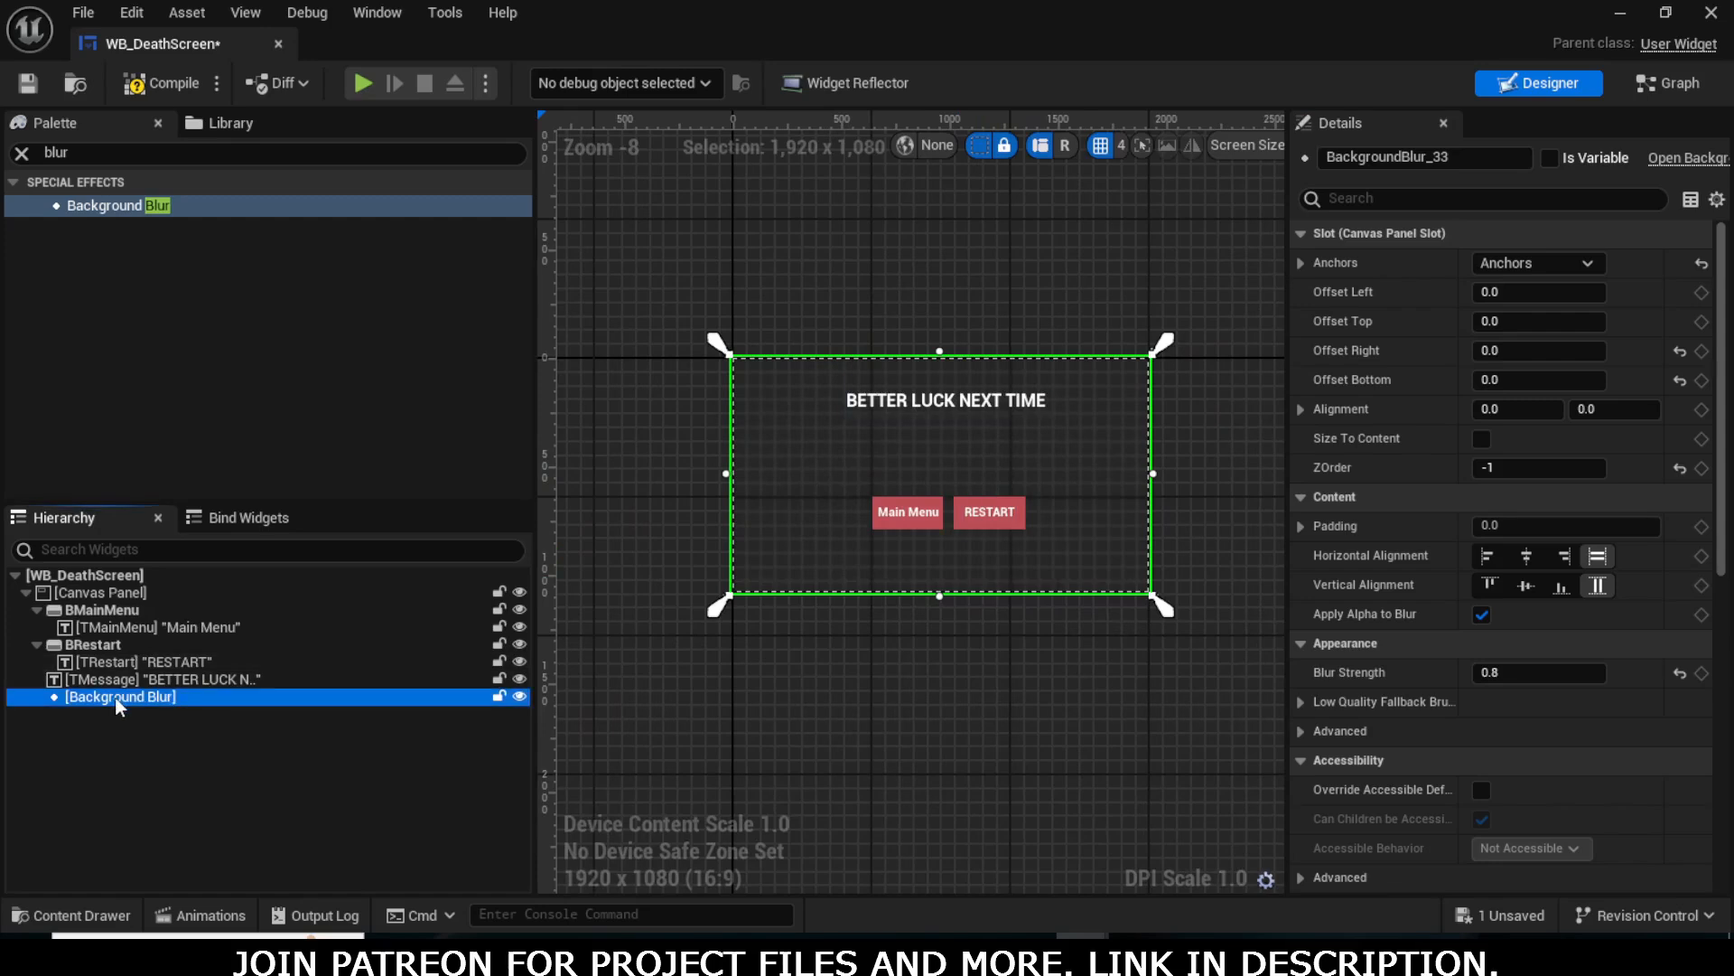
key(Delete)
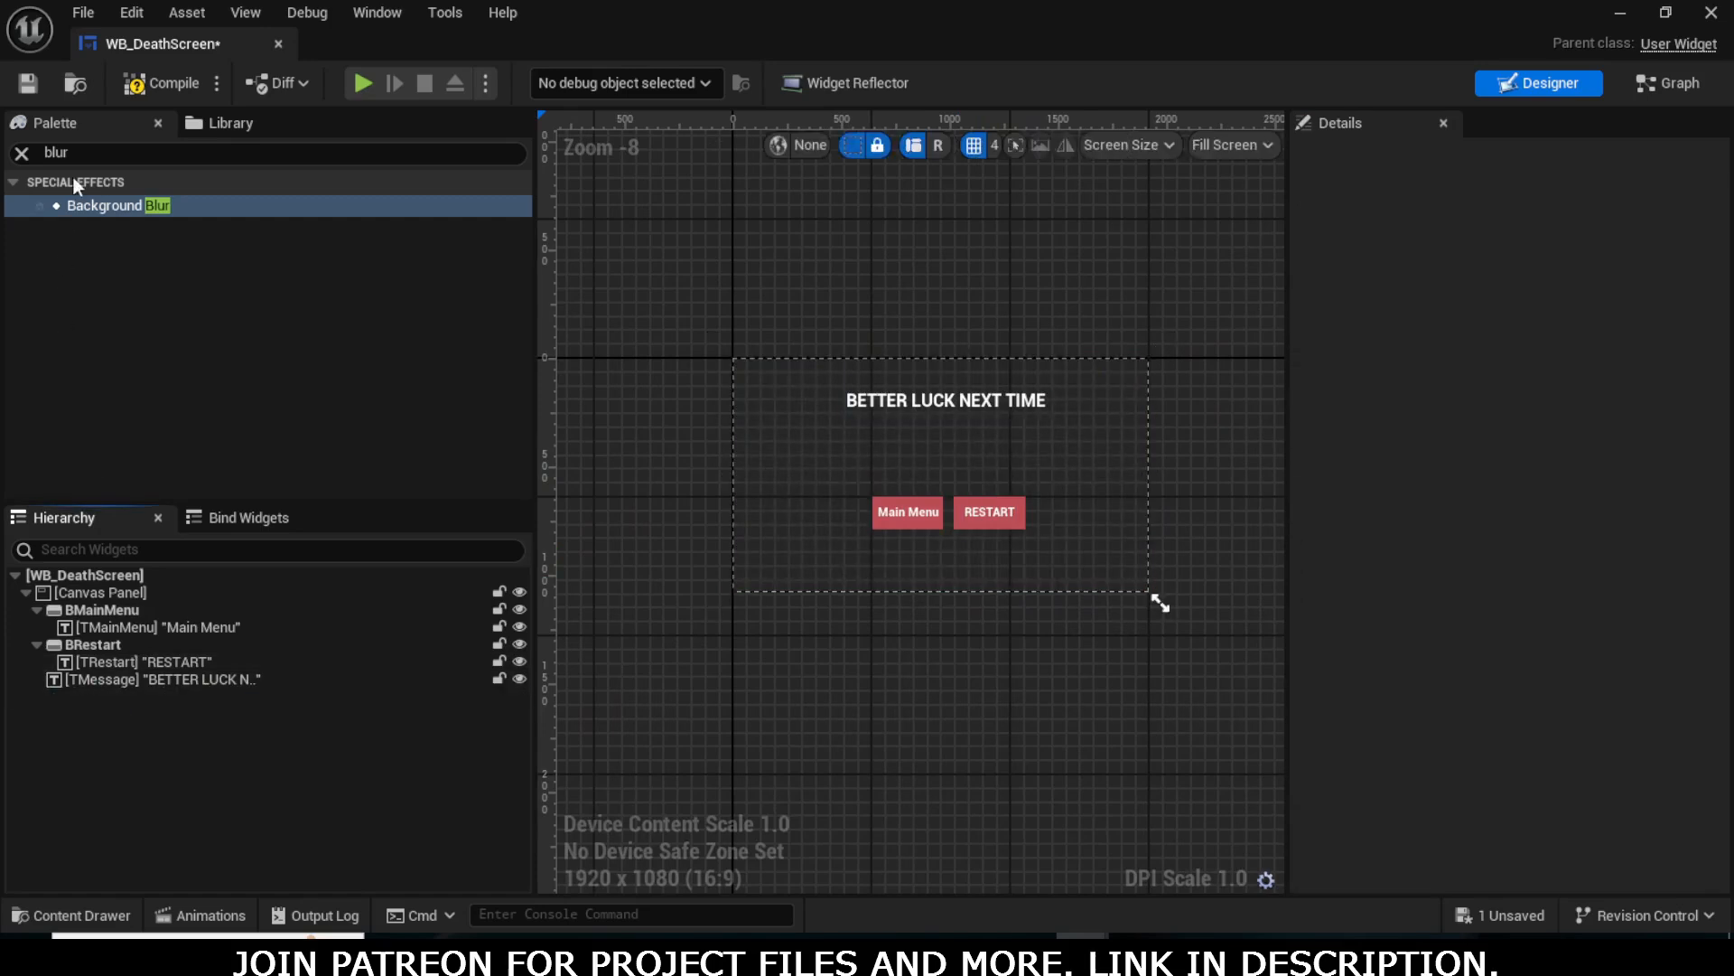
click(81, 150)
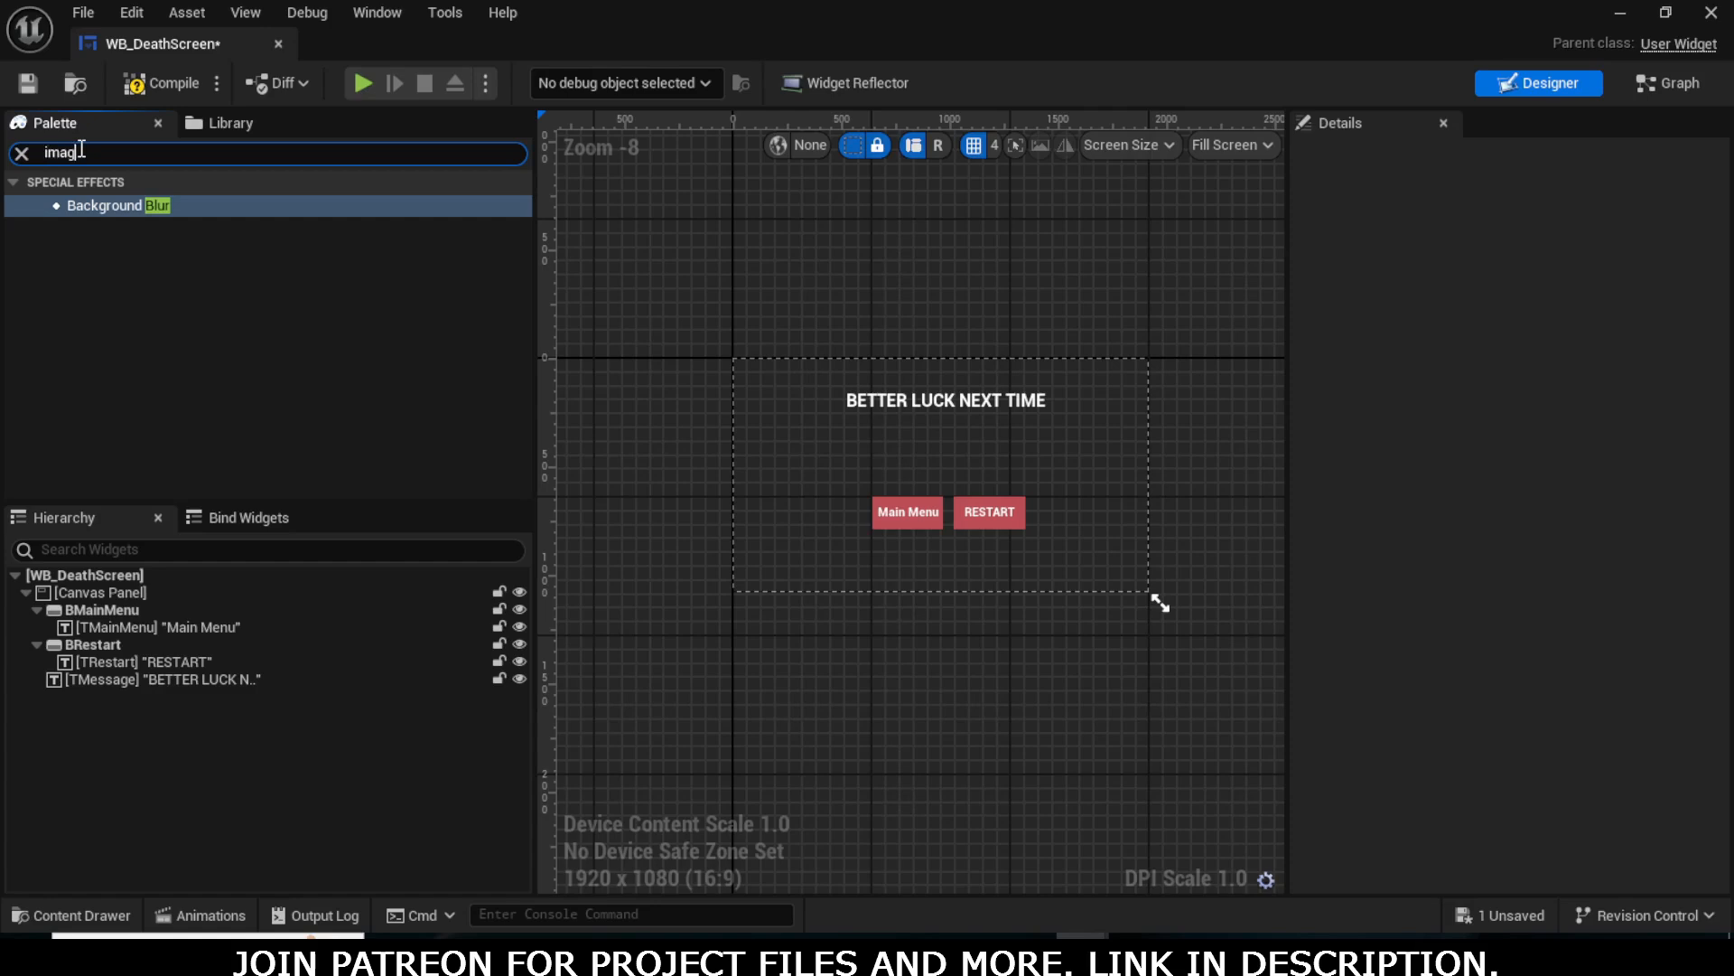
drag(85, 209, 112, 700)
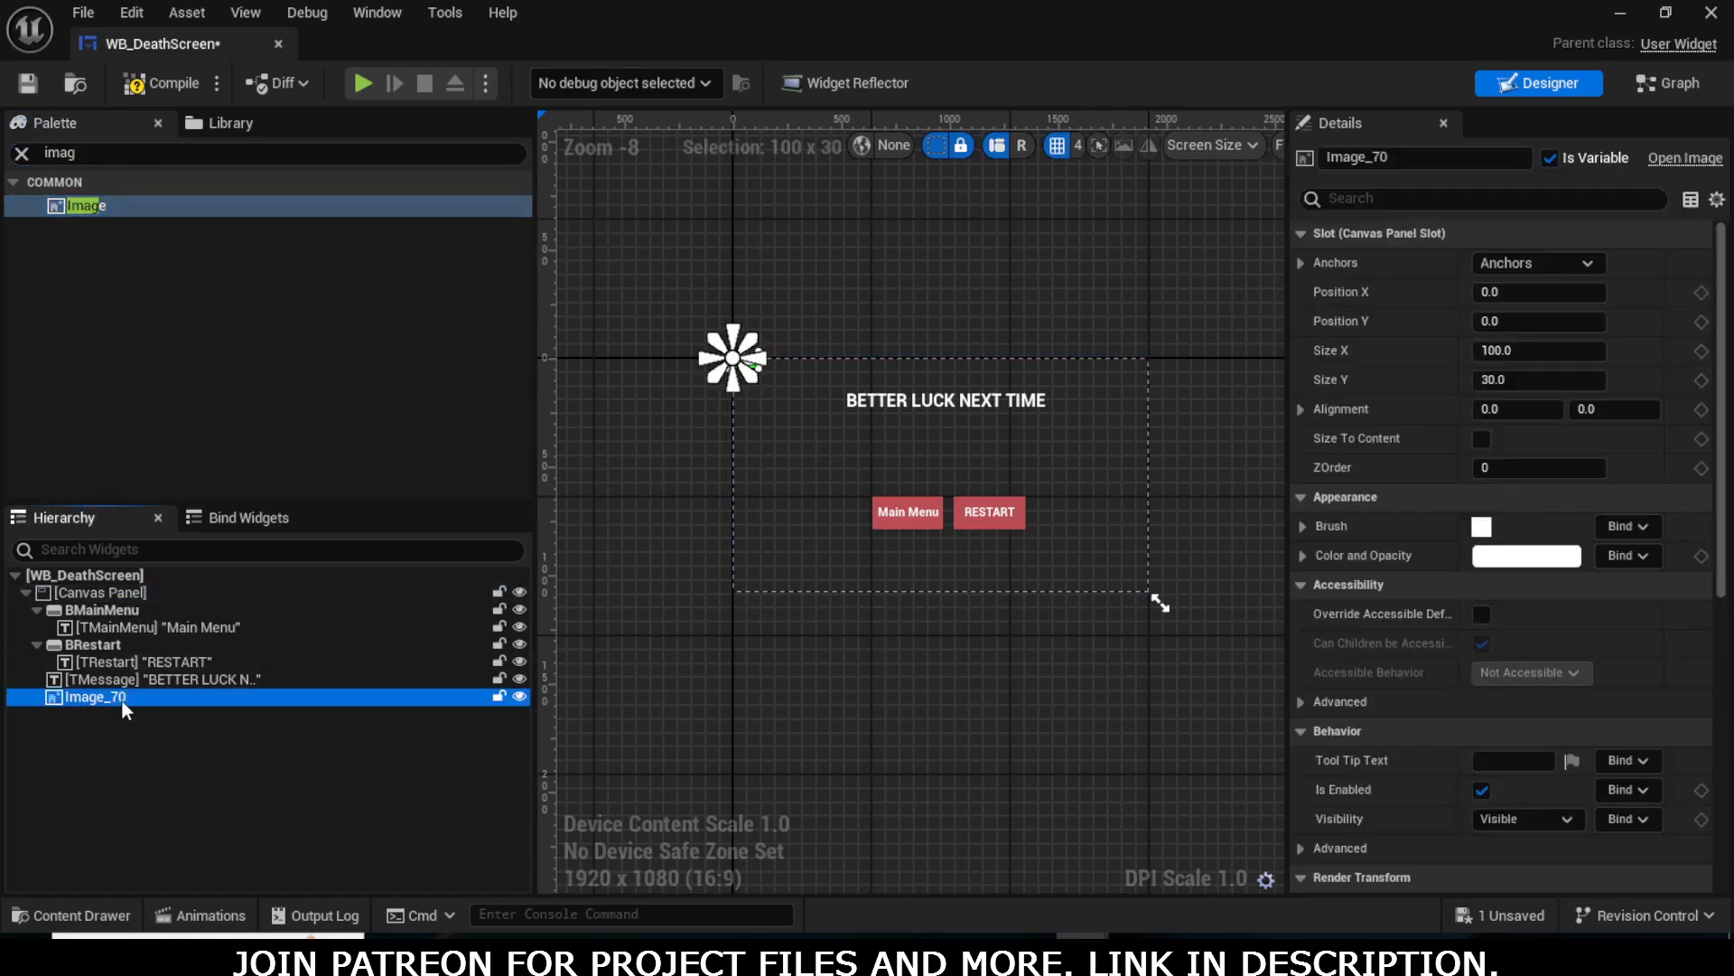
- Rename the new image widget as Ibackground
double_click(121, 697)
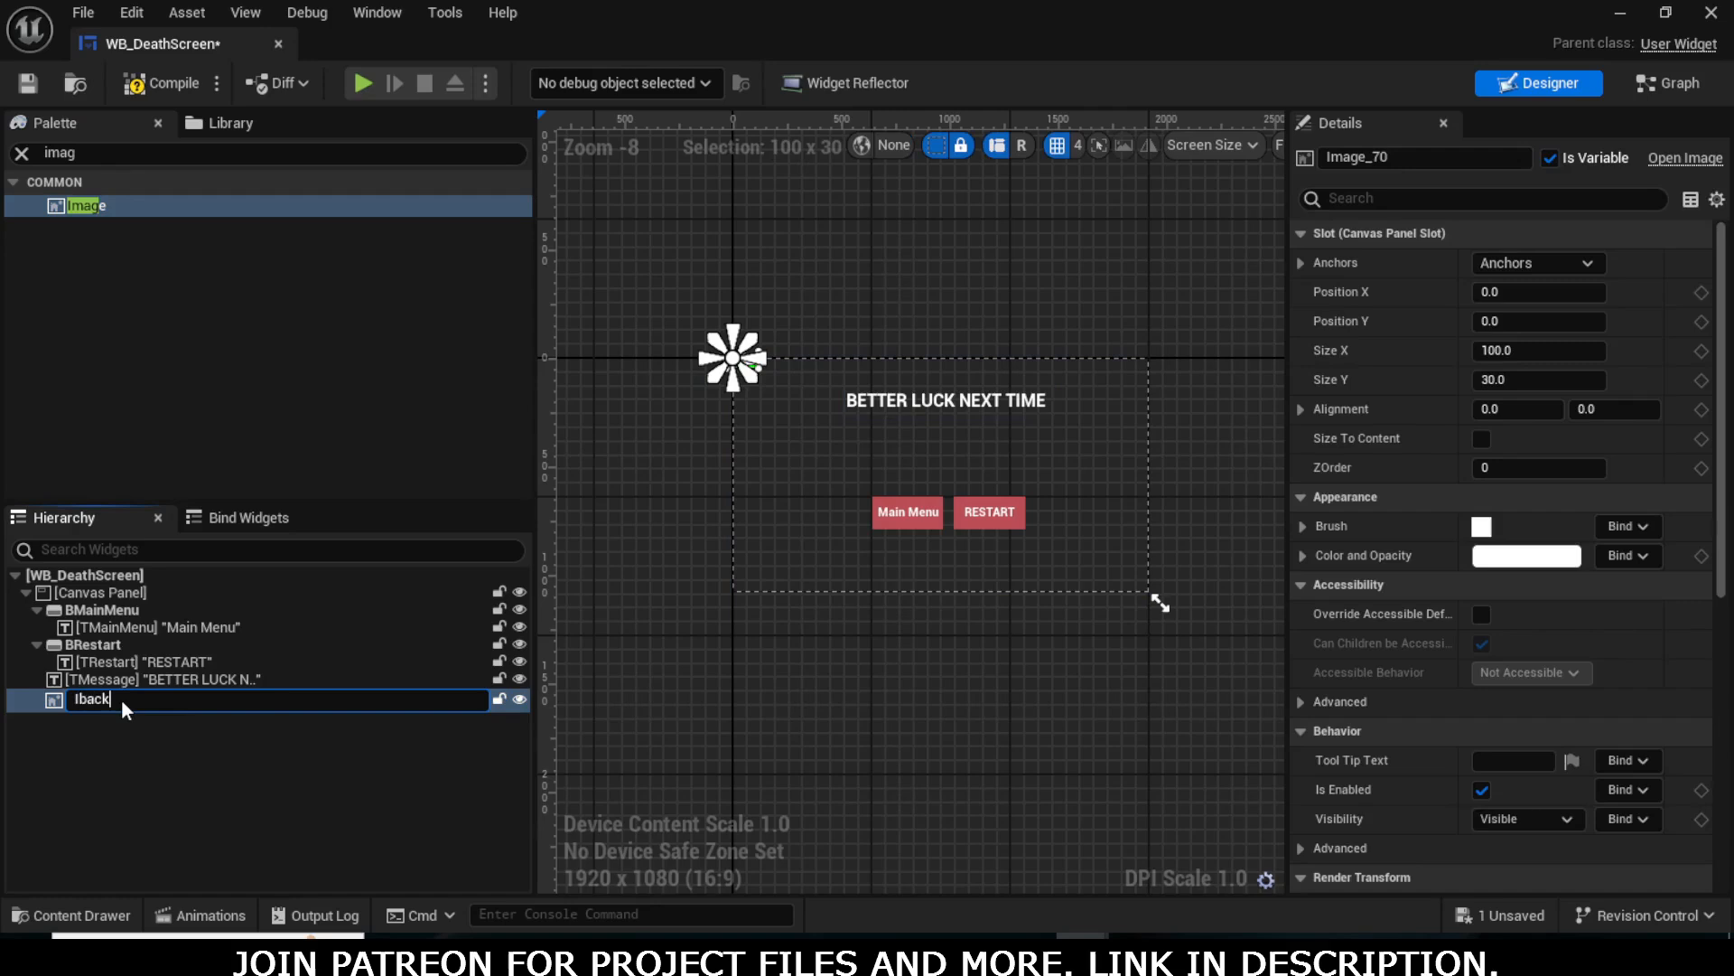
text(Ibackground)
key(Return)
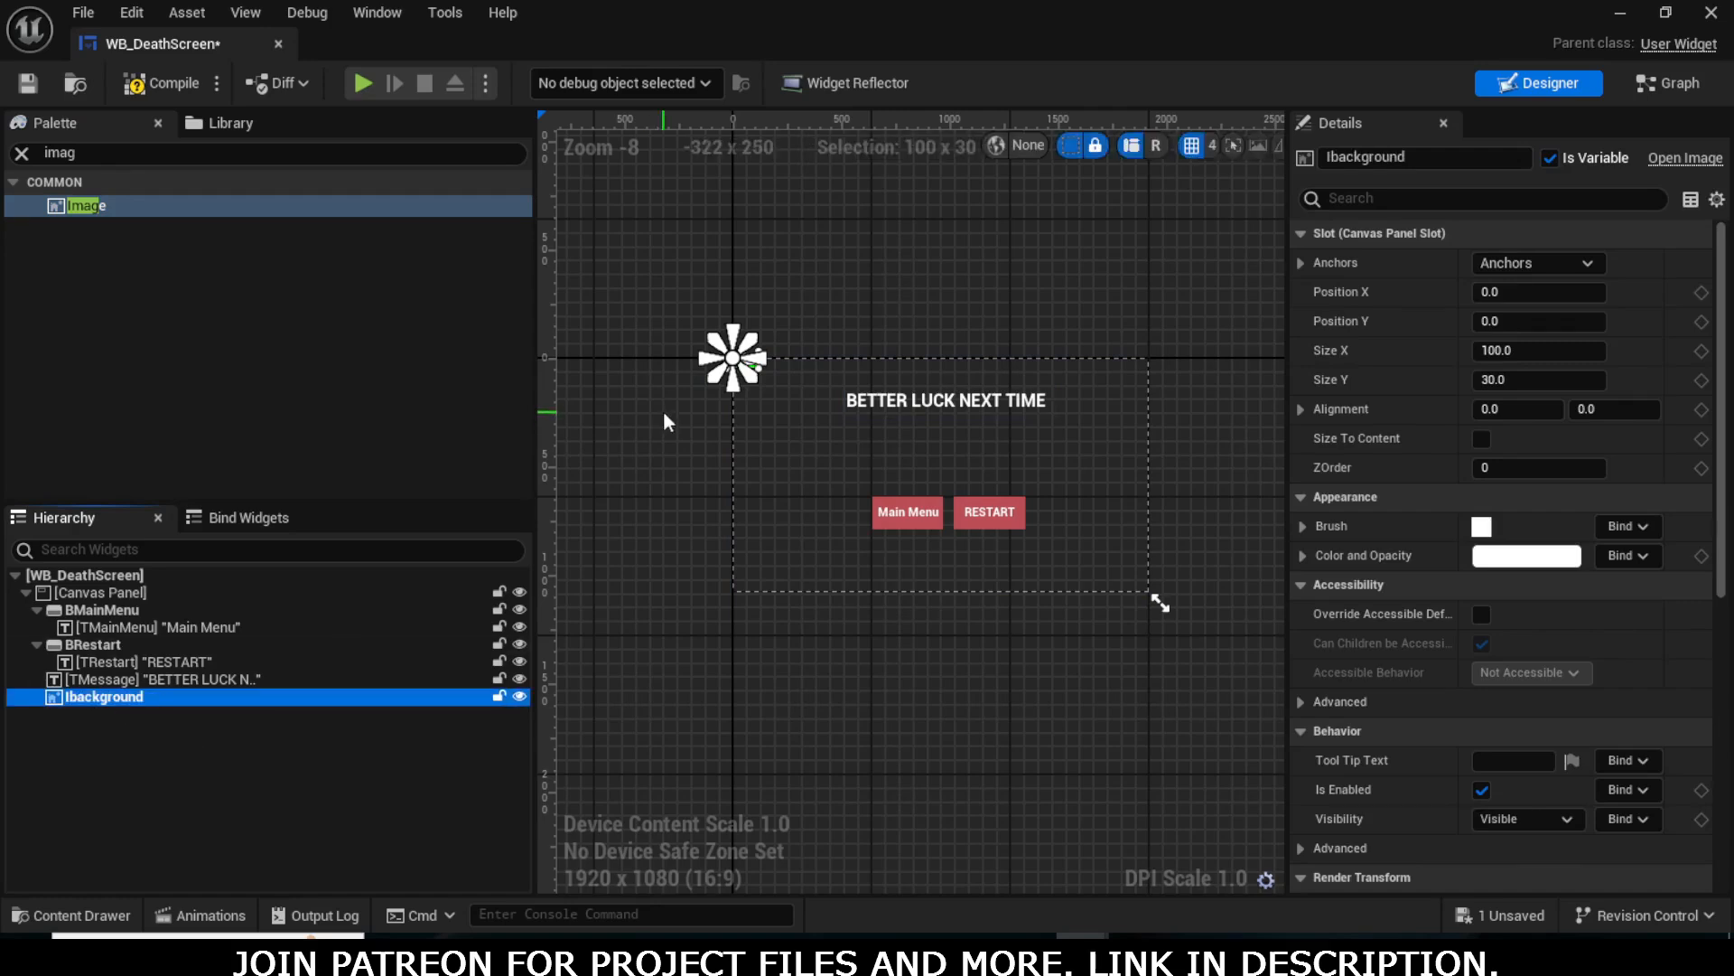
- Stretch Ibackground across the whole canvas with full-stretch anchors and right and bottom offsets of 0
click(1536, 263)
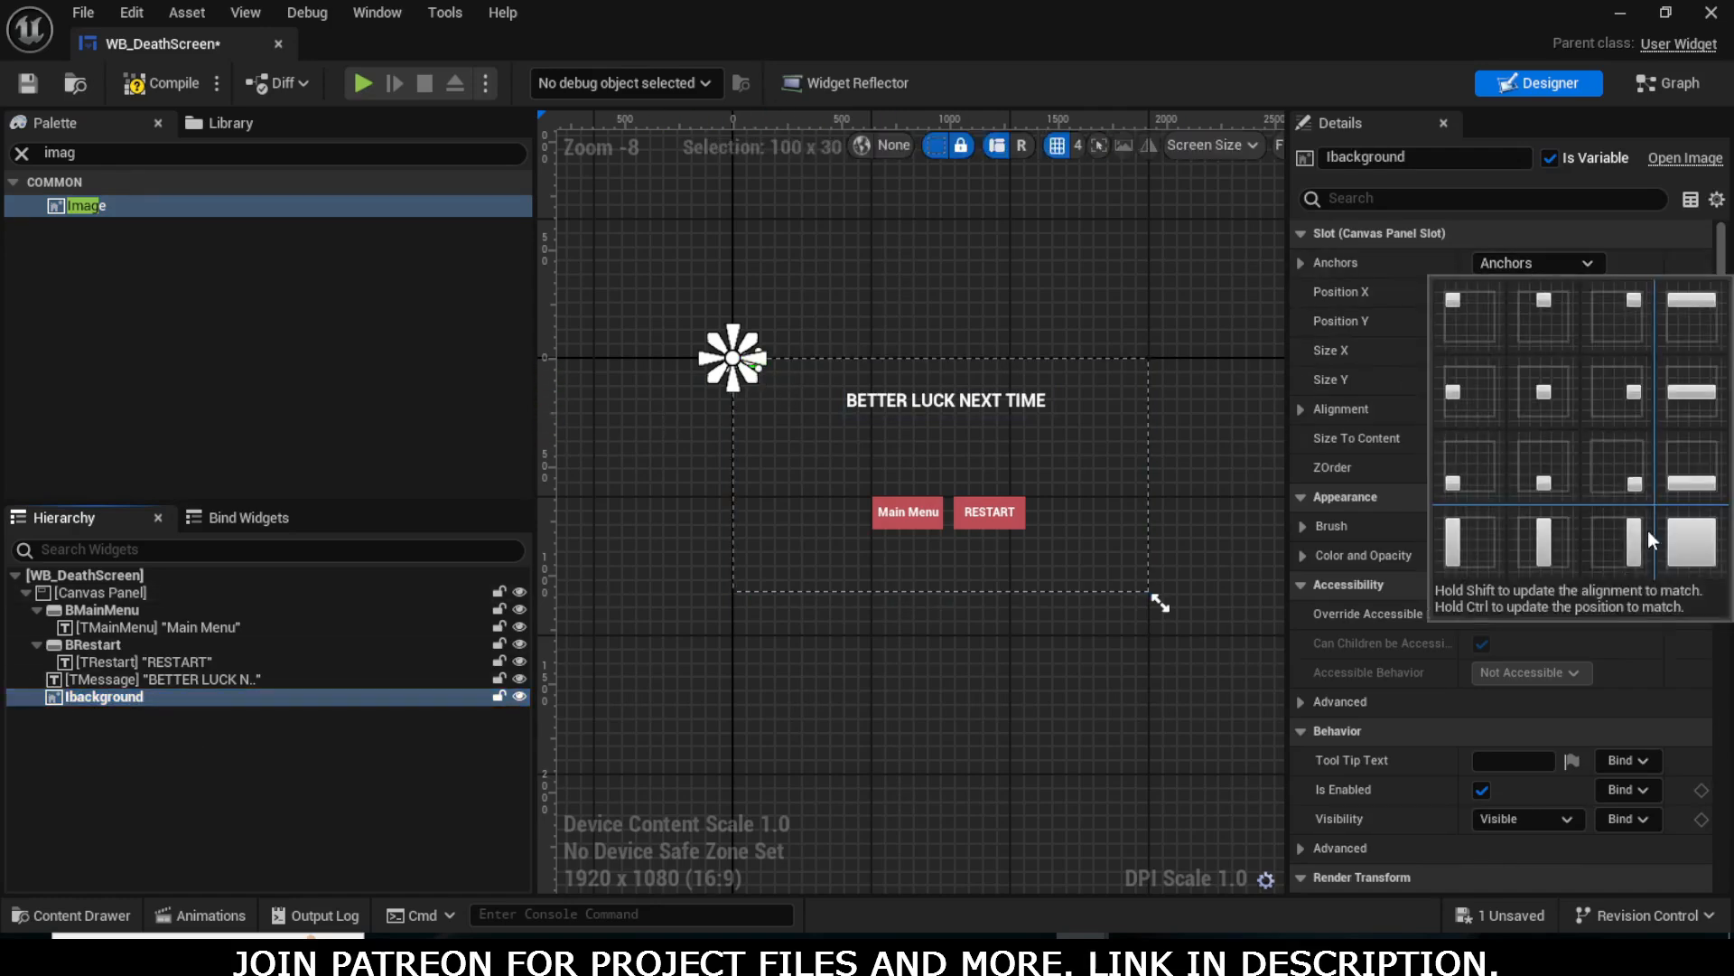
click(1684, 545)
click(1510, 352)
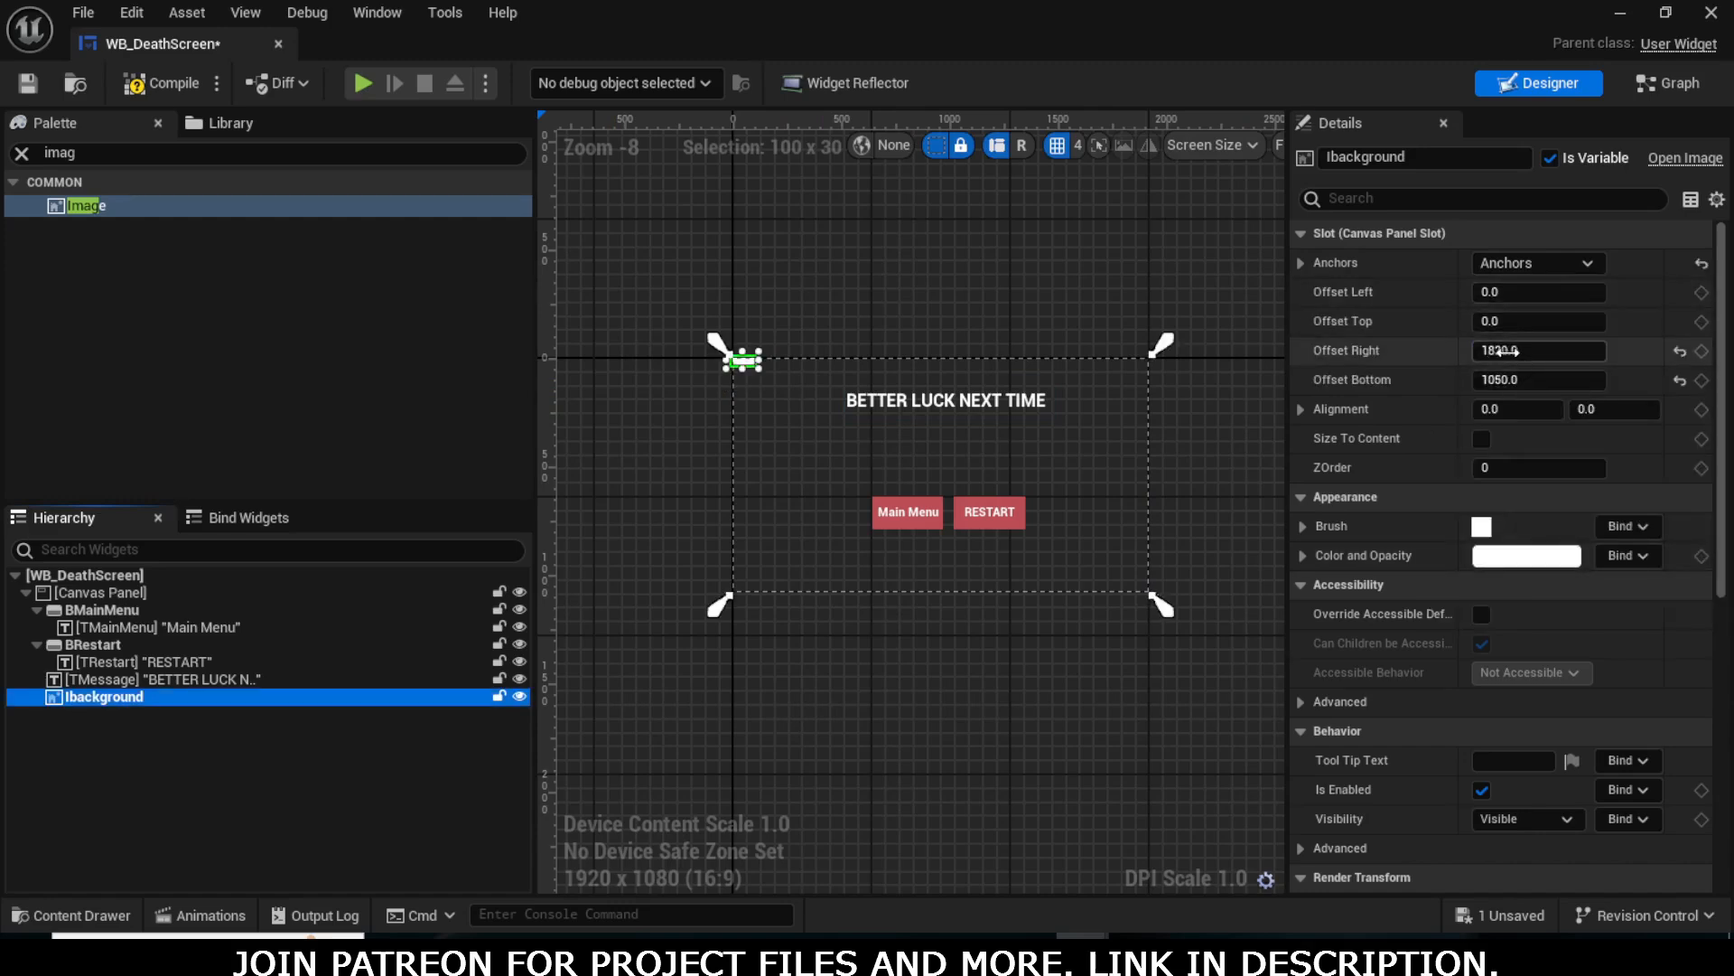
text(0)
click(1511, 379)
text(0)
key(Return)
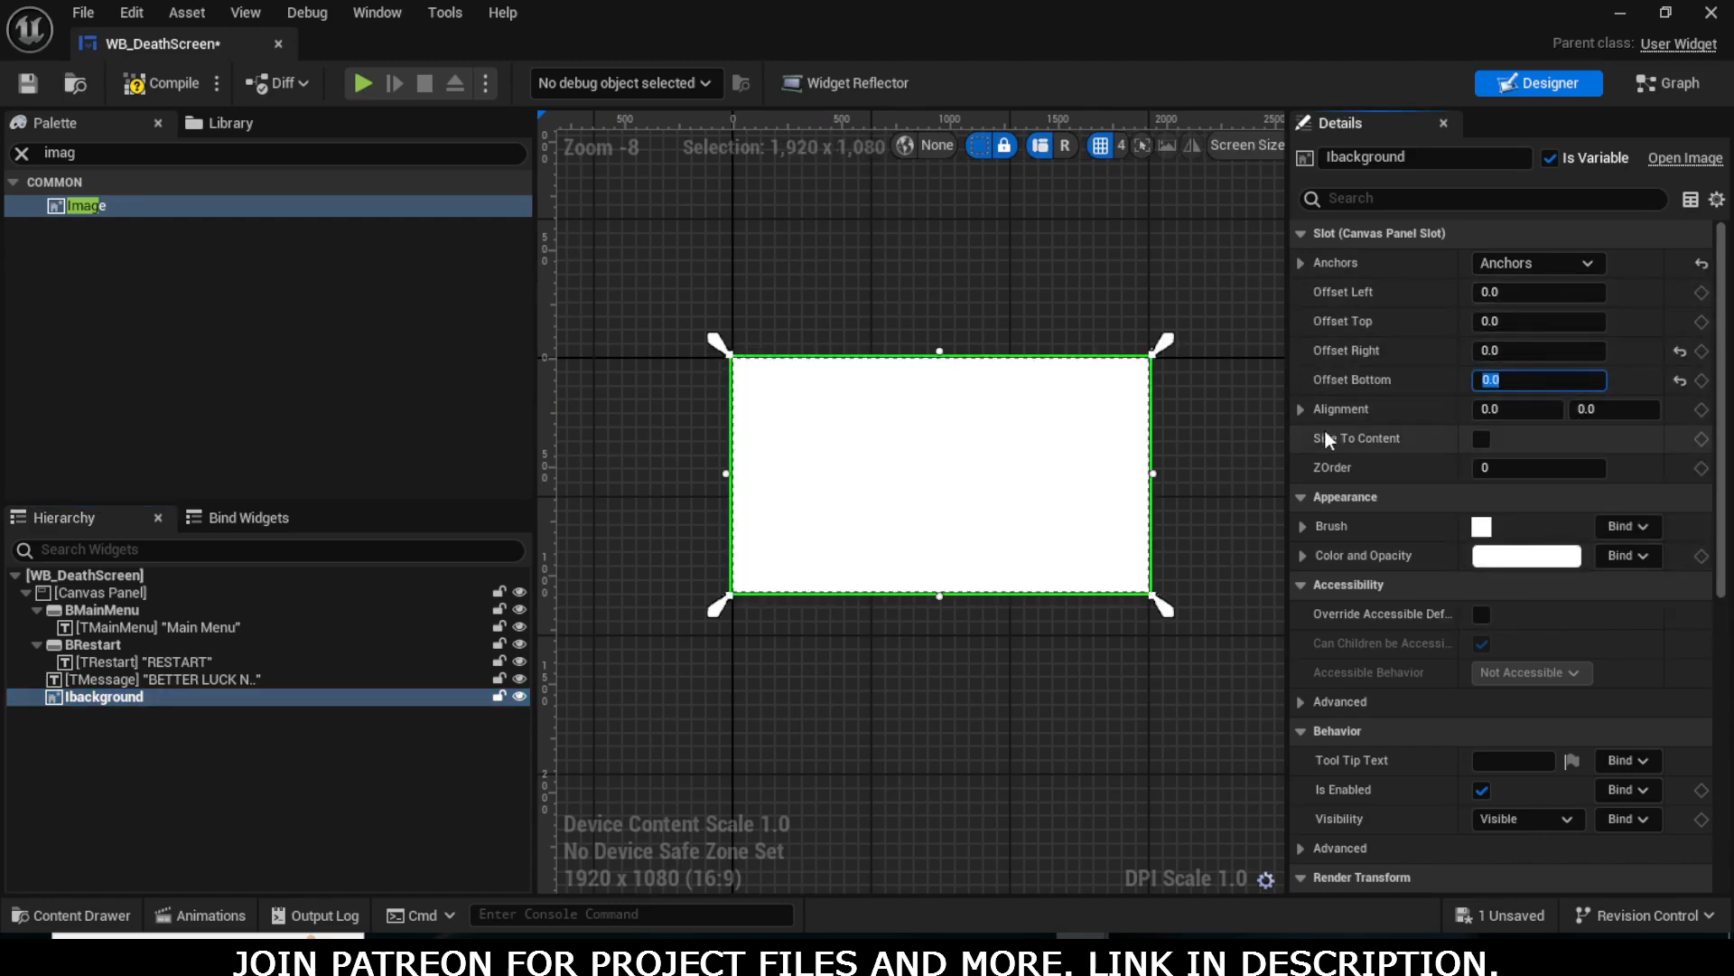
- Set Ibackground's ZOrder to -1 and select the TMessage text on the canvas
click(1523, 469)
text(-1)
key(Return)
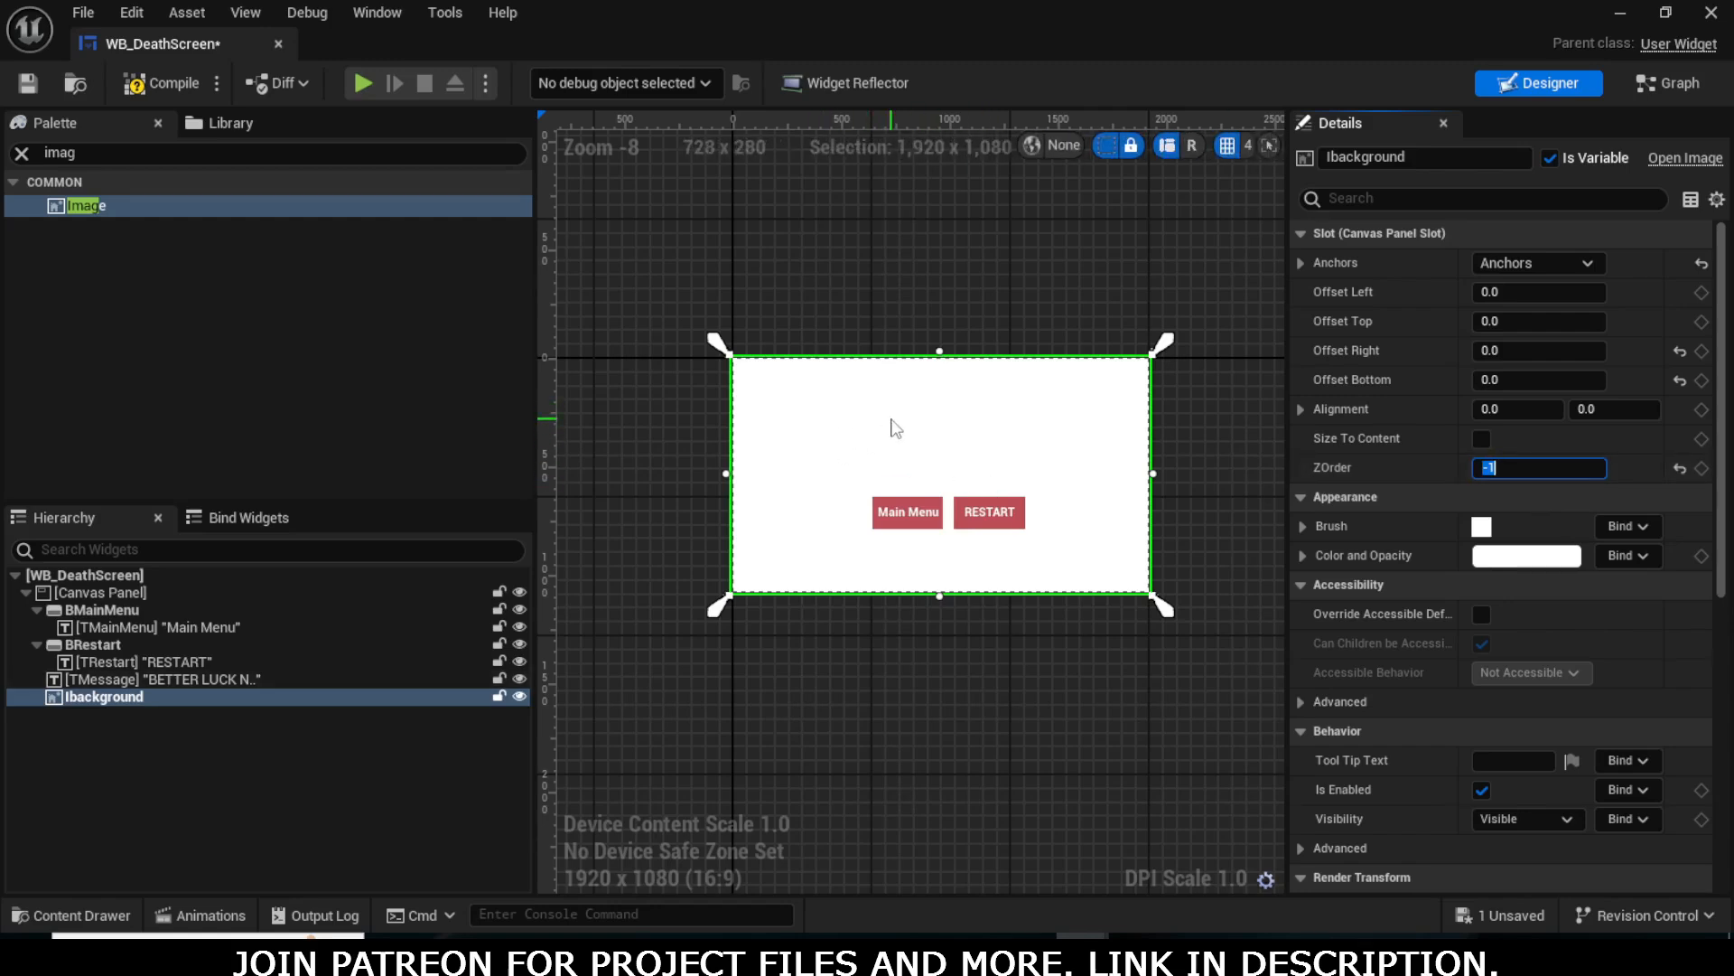
click(920, 414)
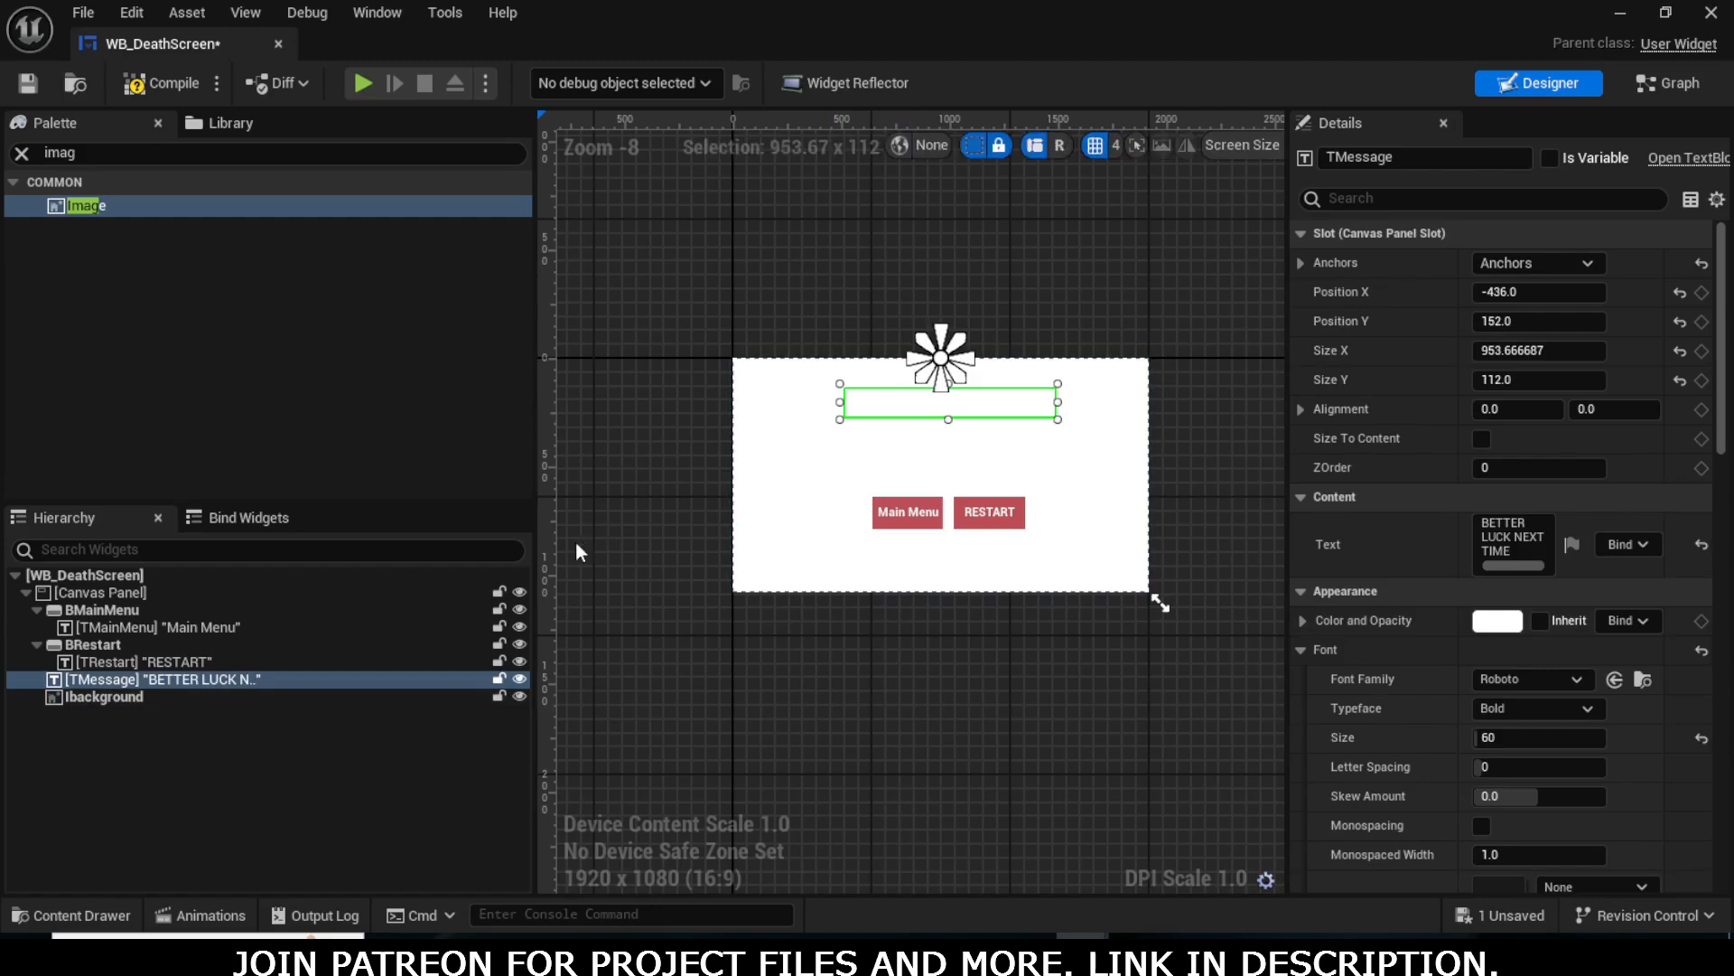
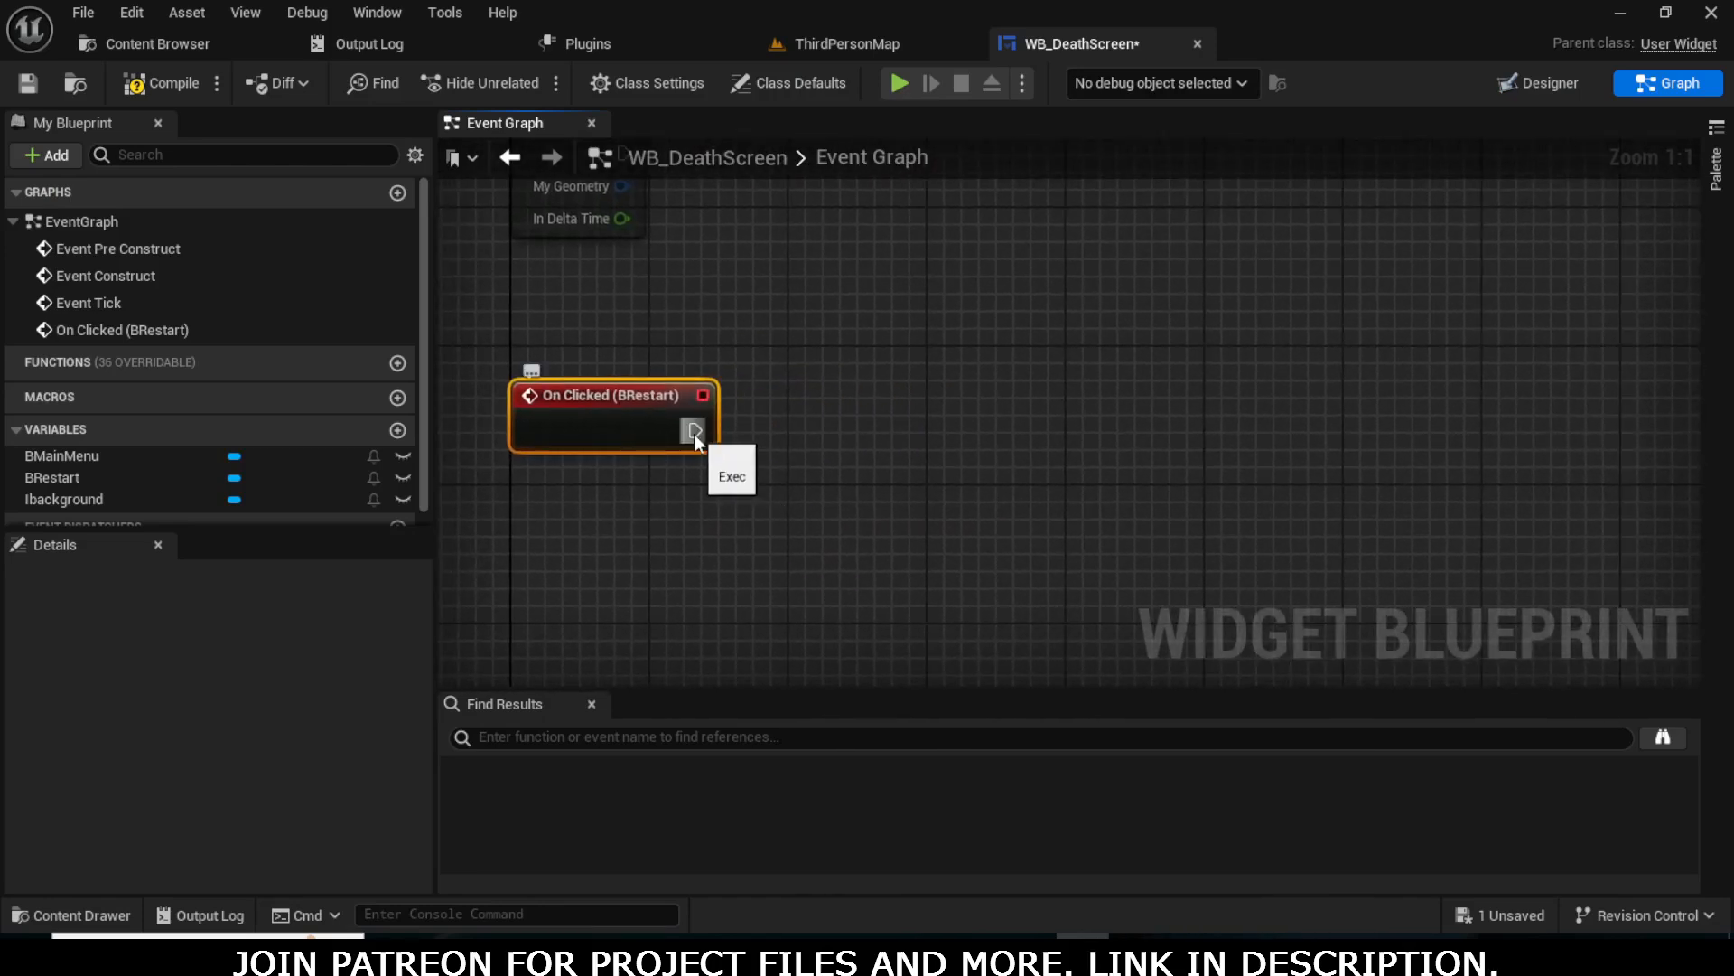
- Add an Open Level (by Name) node connected to the On Clicked (BRestart) event and align it with the event
drag(694, 431, 975, 414)
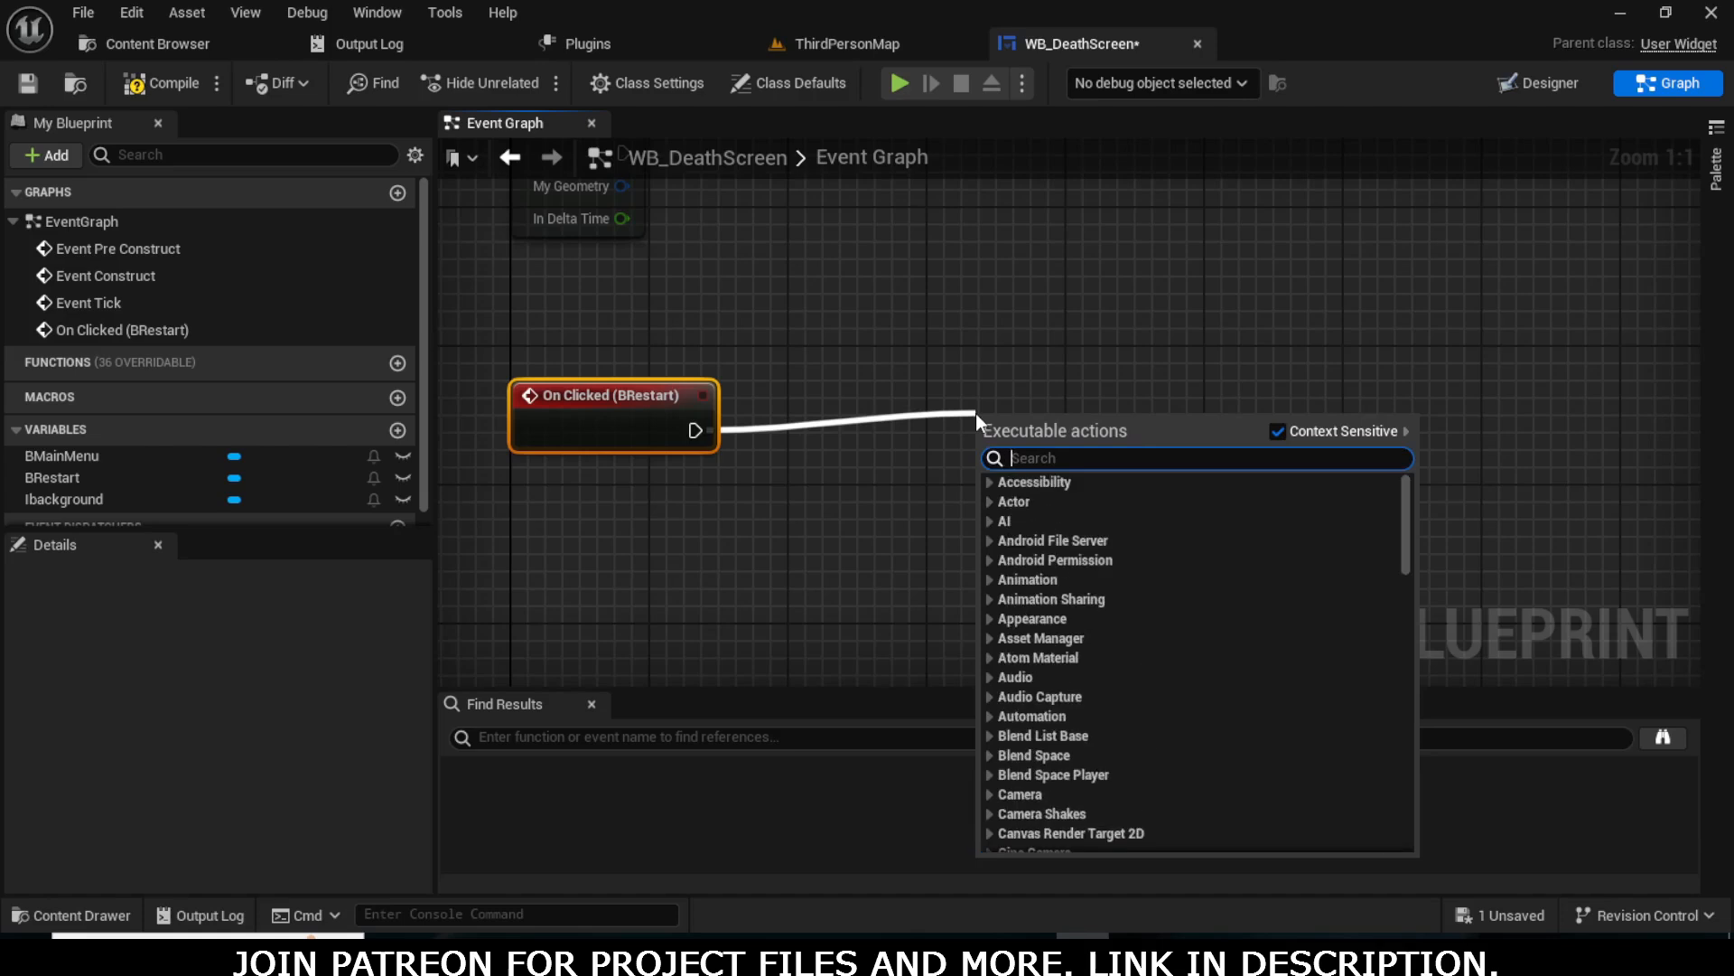
text(open le)
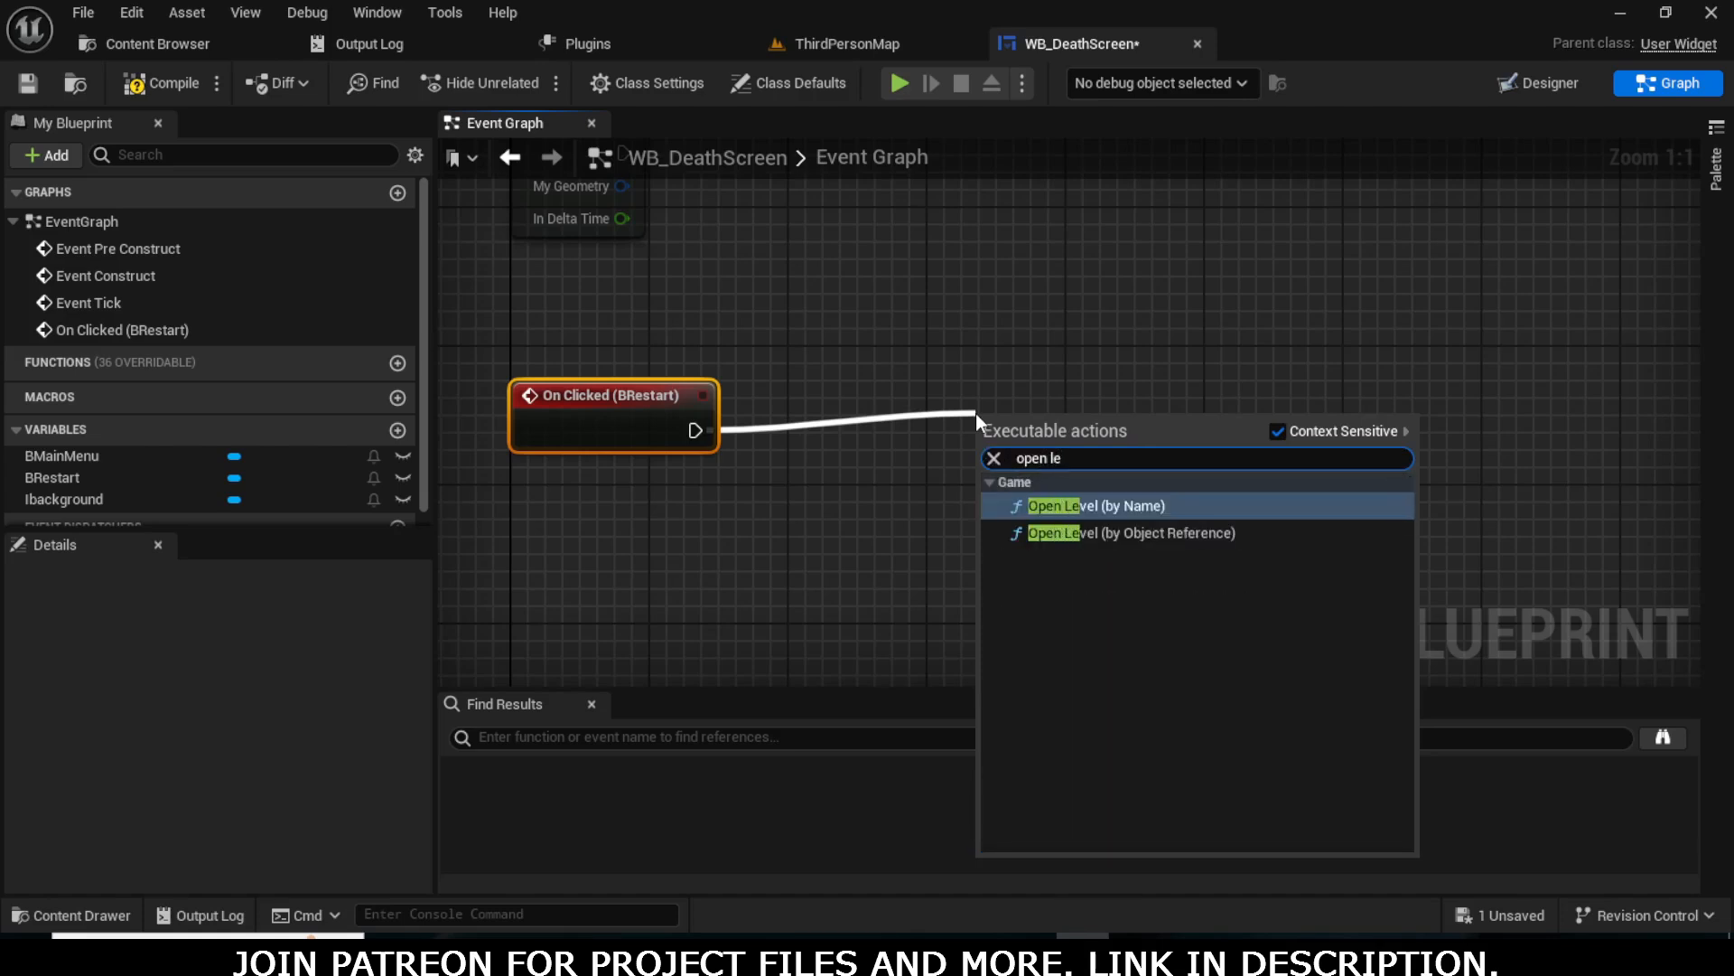
click(1136, 507)
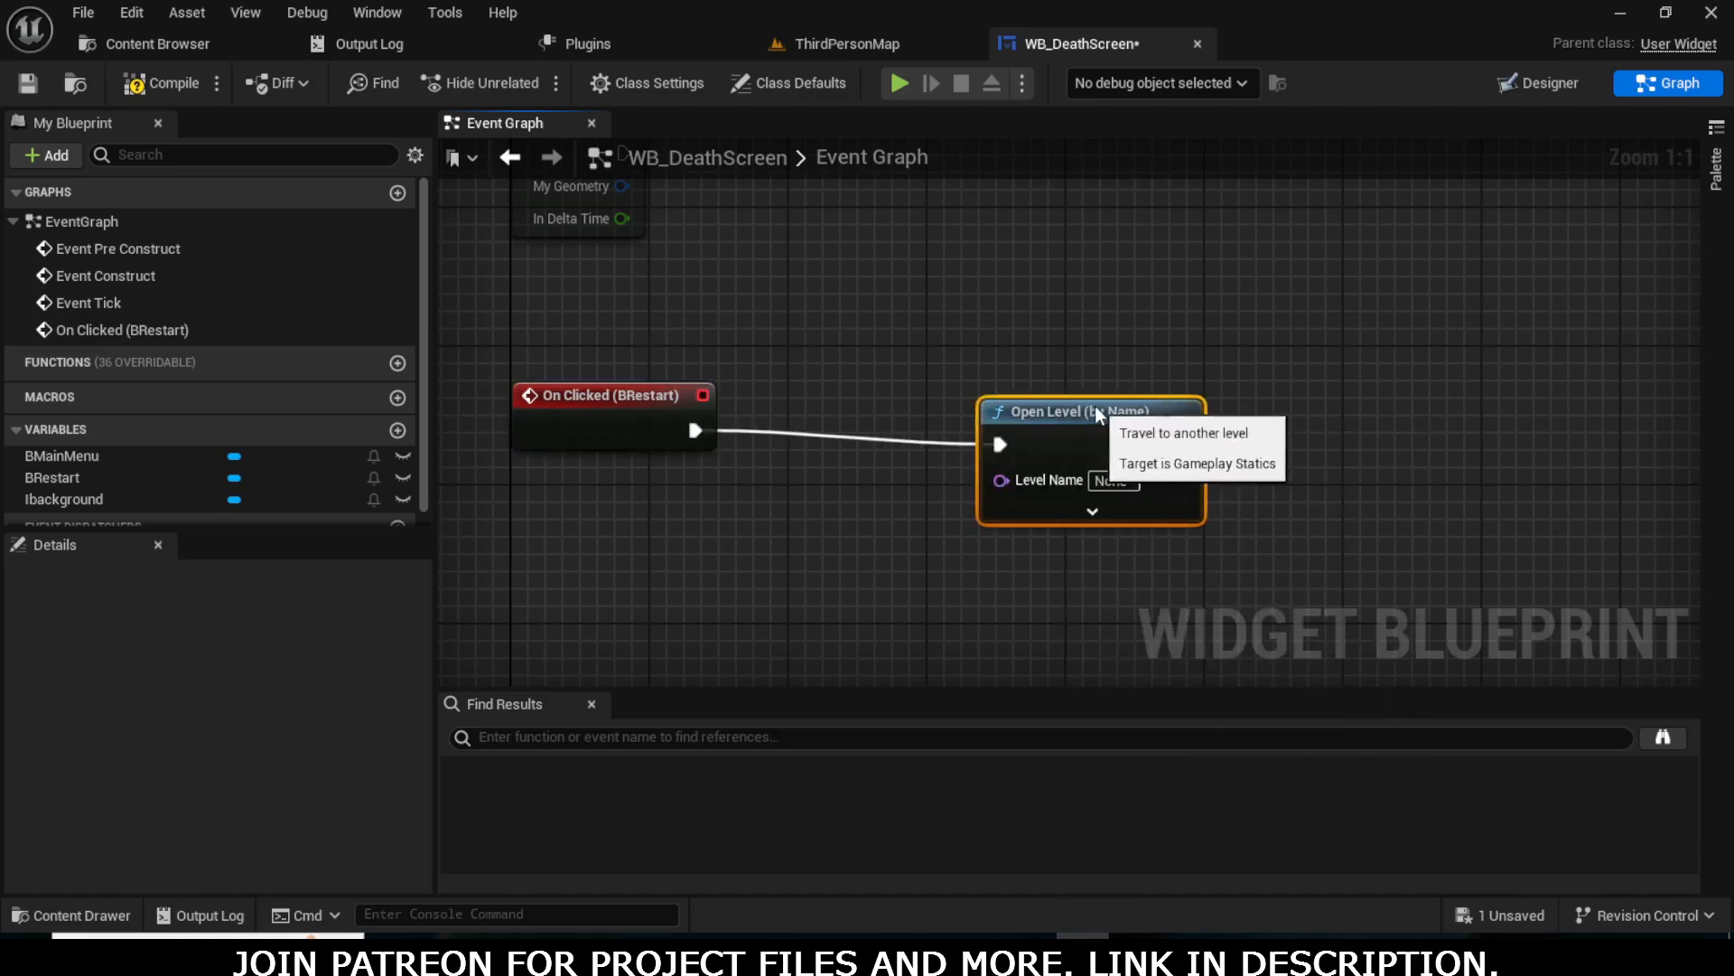
drag(1096, 408, 1102, 395)
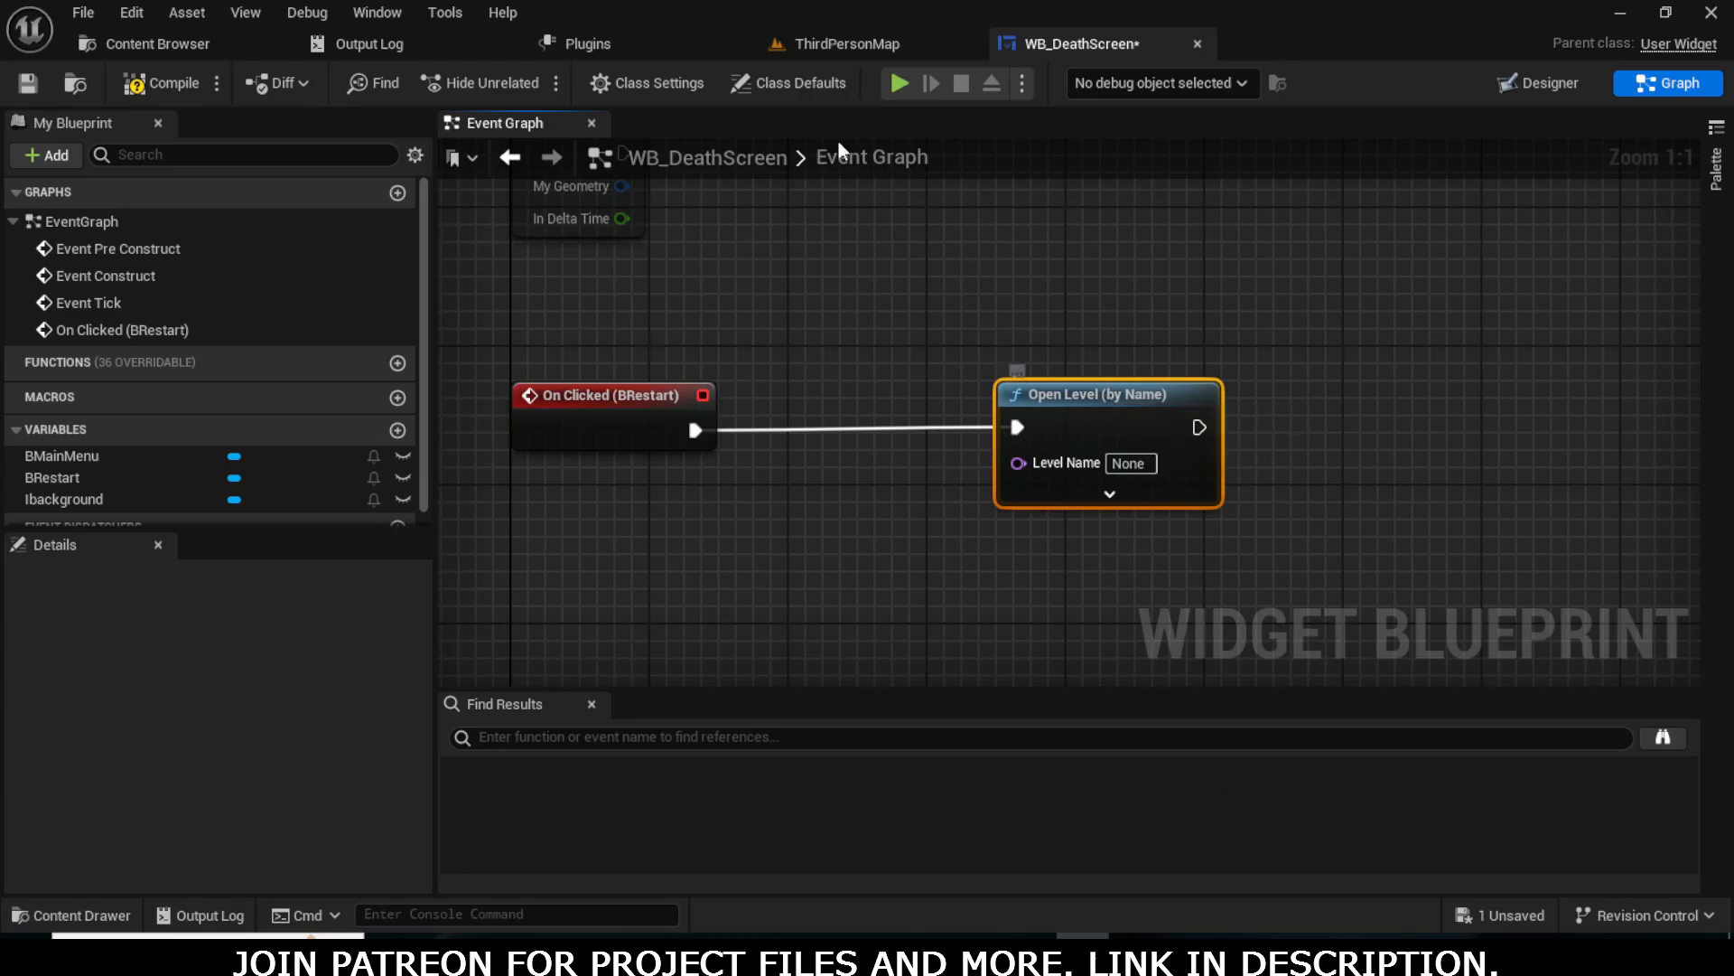
- Open the ThirdPersonMap level from Content/ThirdPerson/Maps, saving the pending changes, and play it in the viewport
click(808, 44)
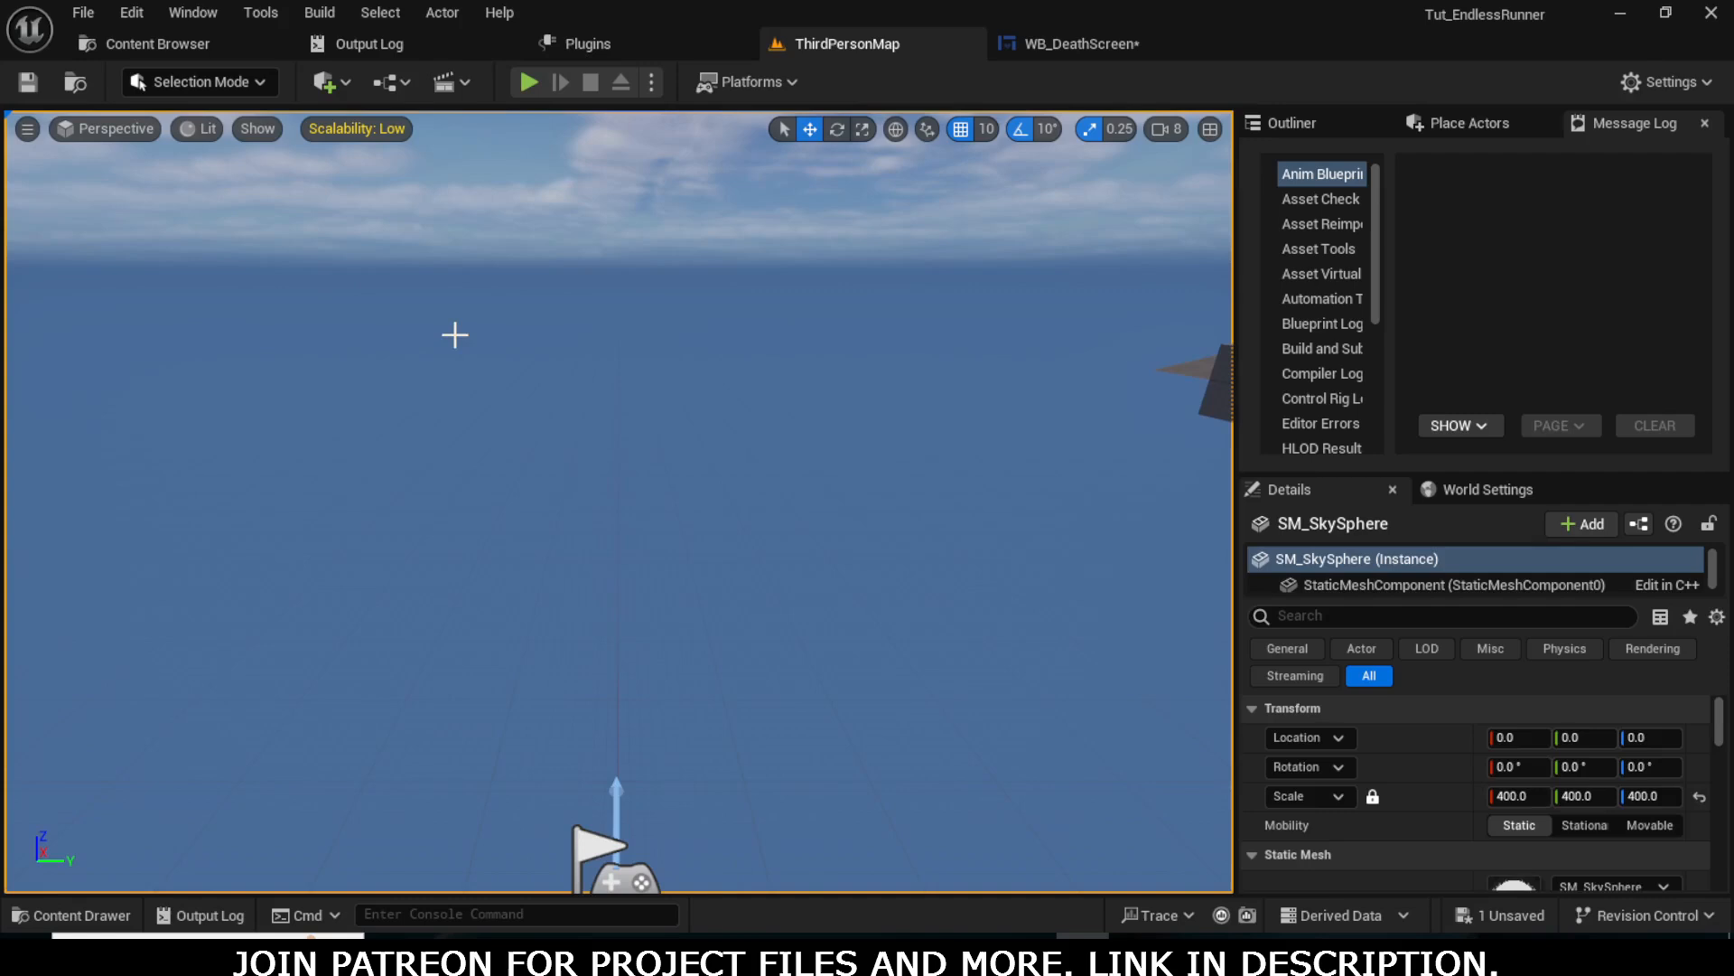
key(ctrl+space)
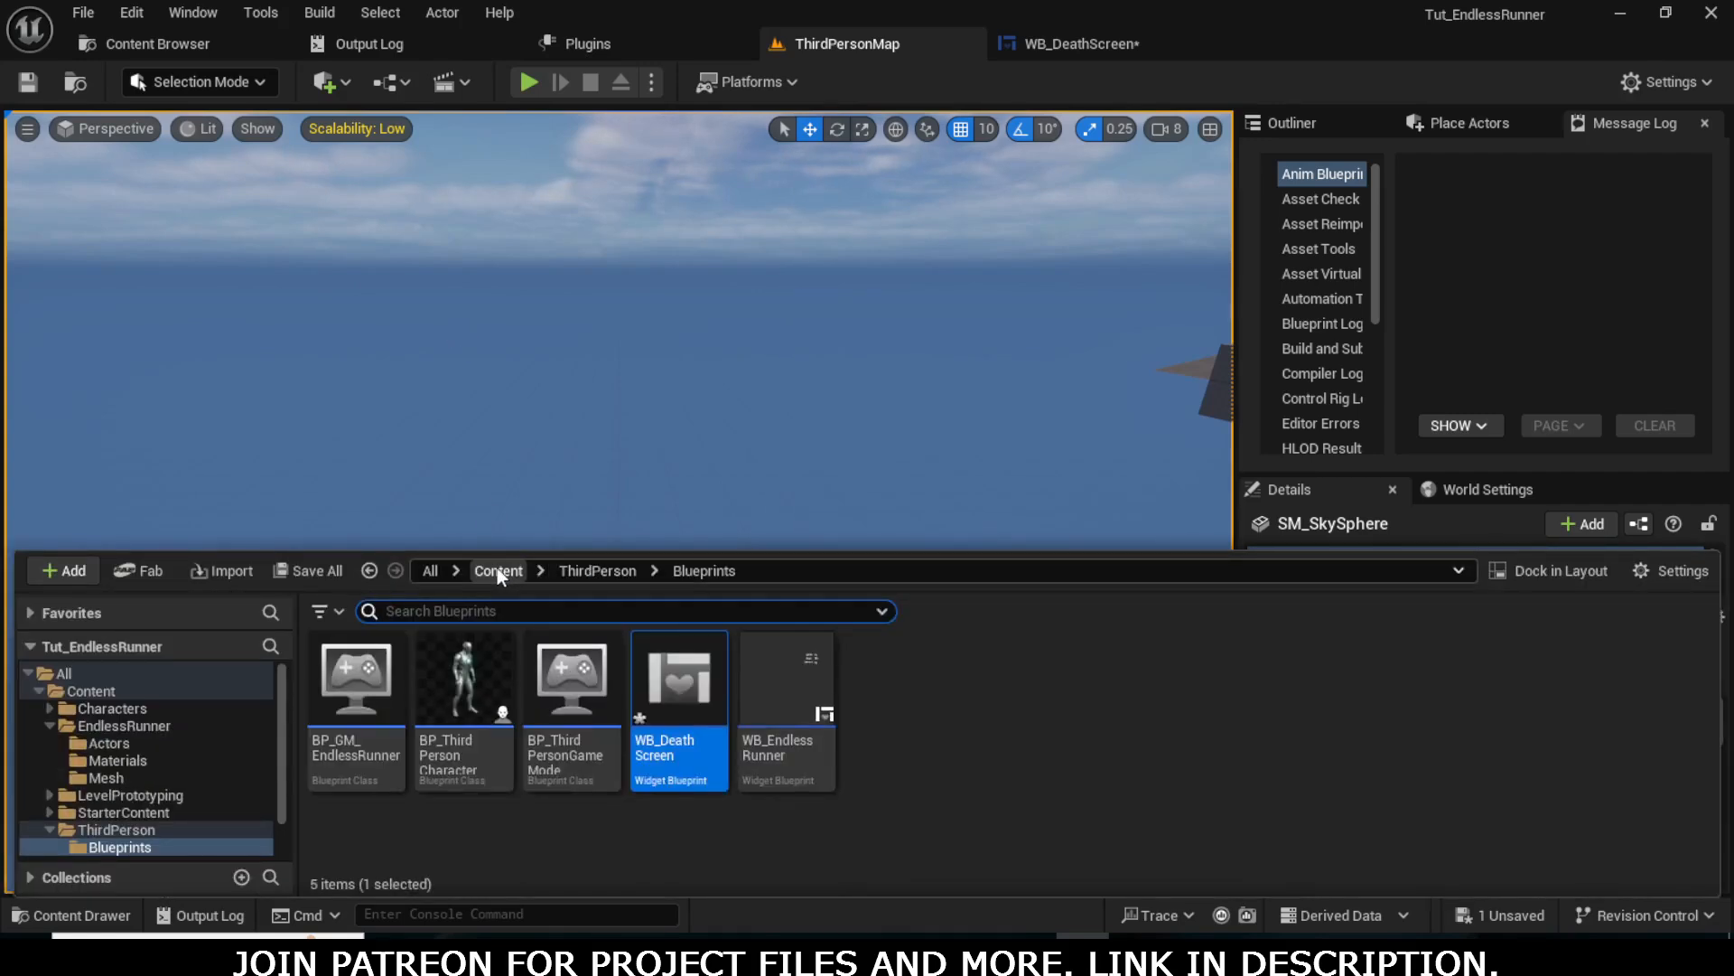
click(601, 571)
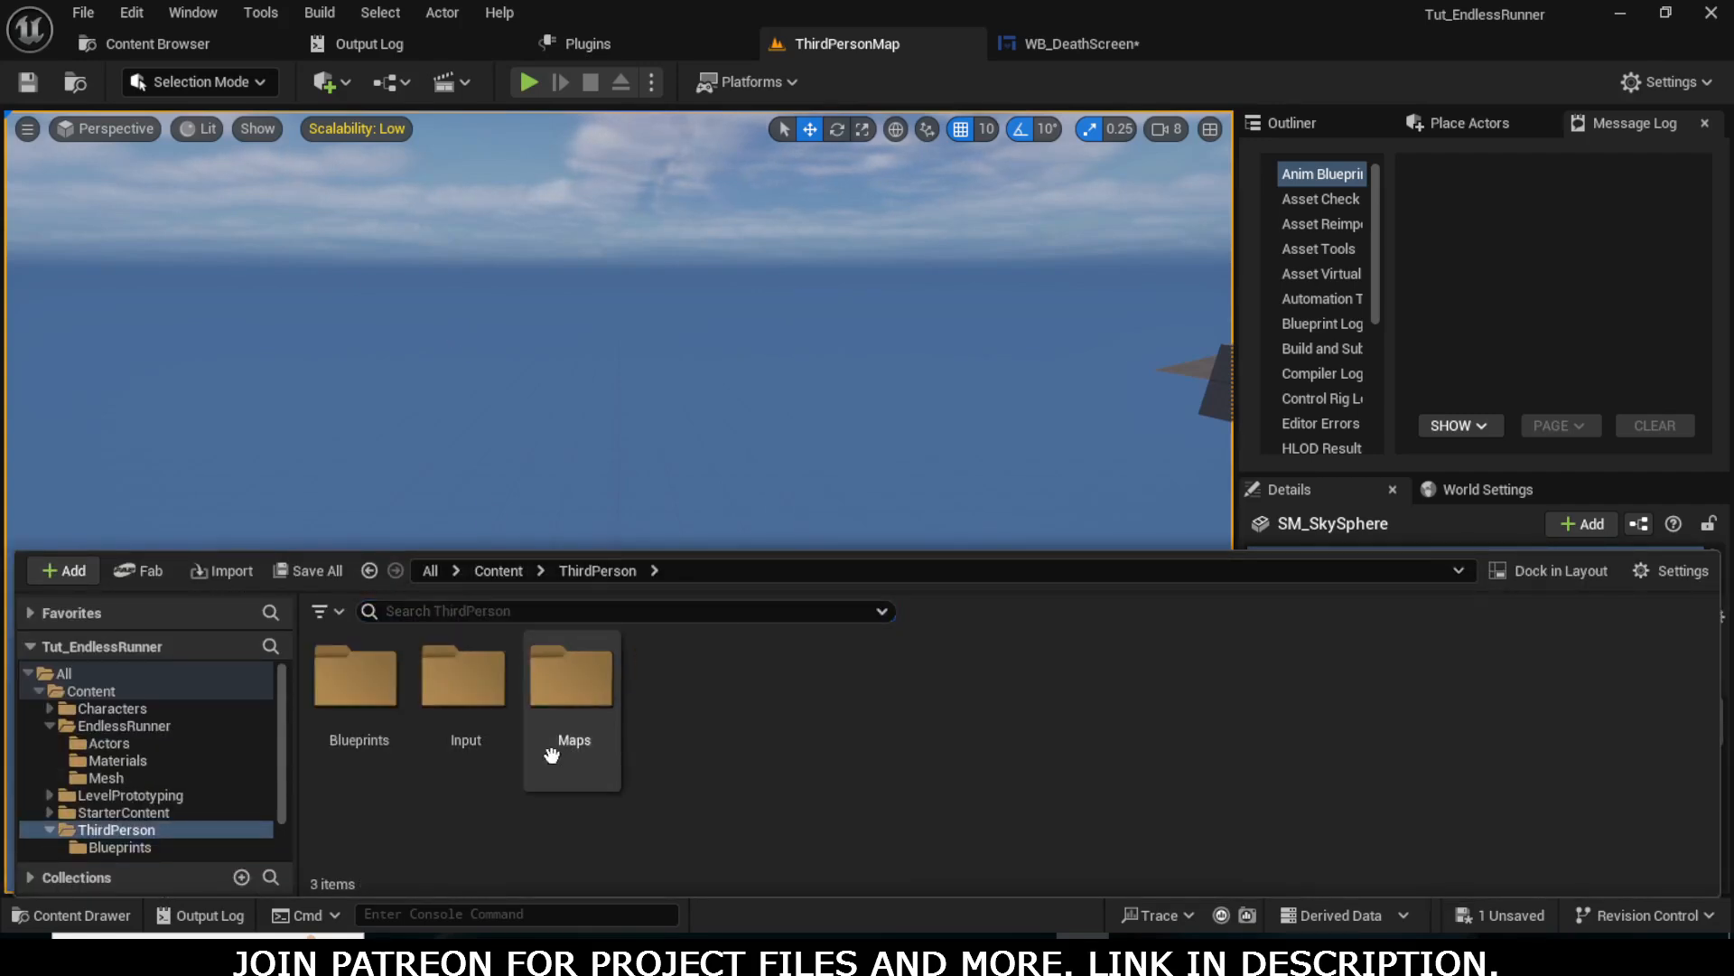
double_click(569, 723)
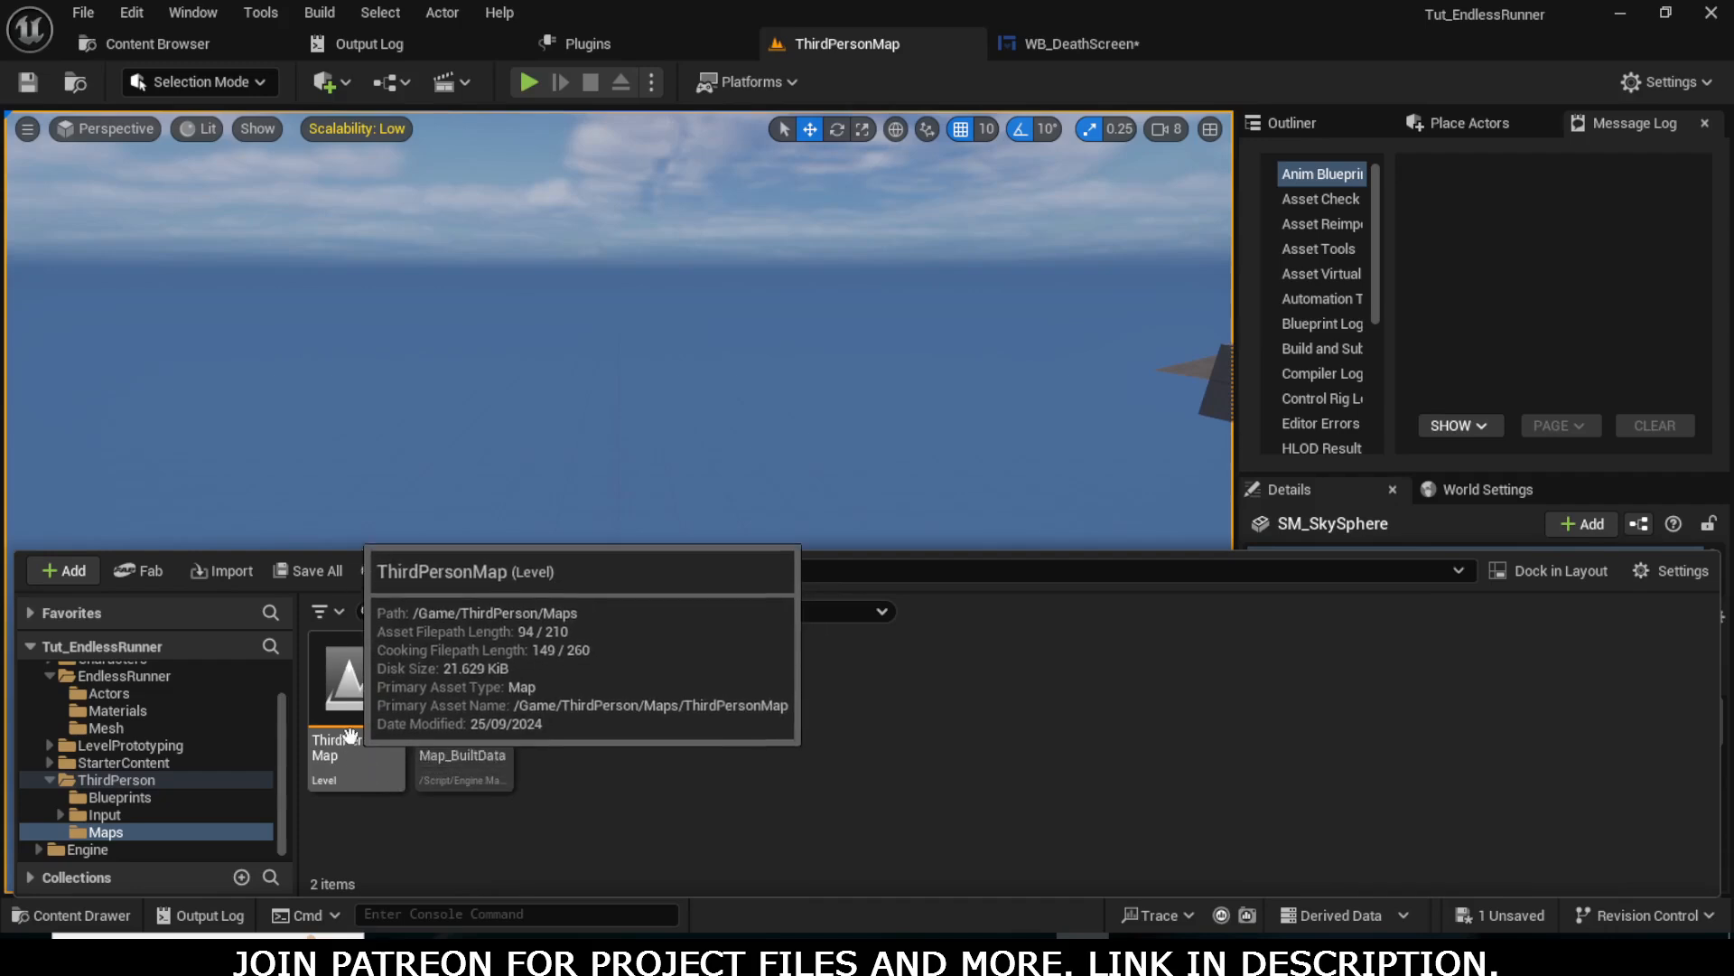
click(365, 763)
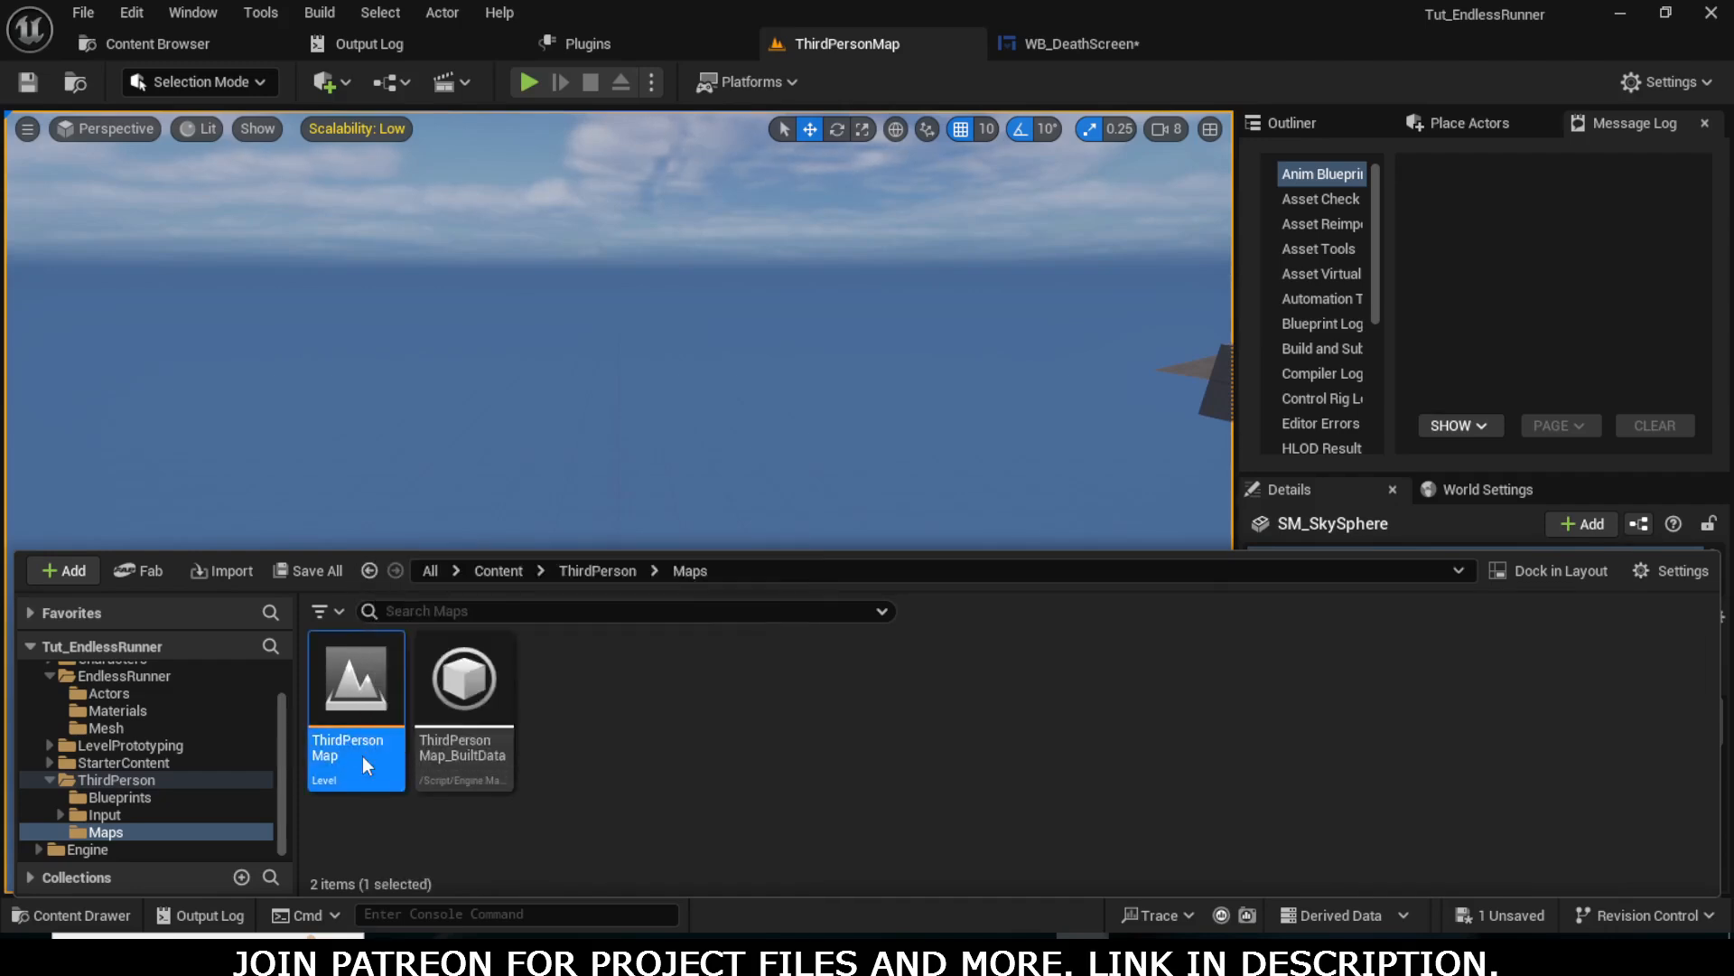
double_click(362, 757)
click(891, 730)
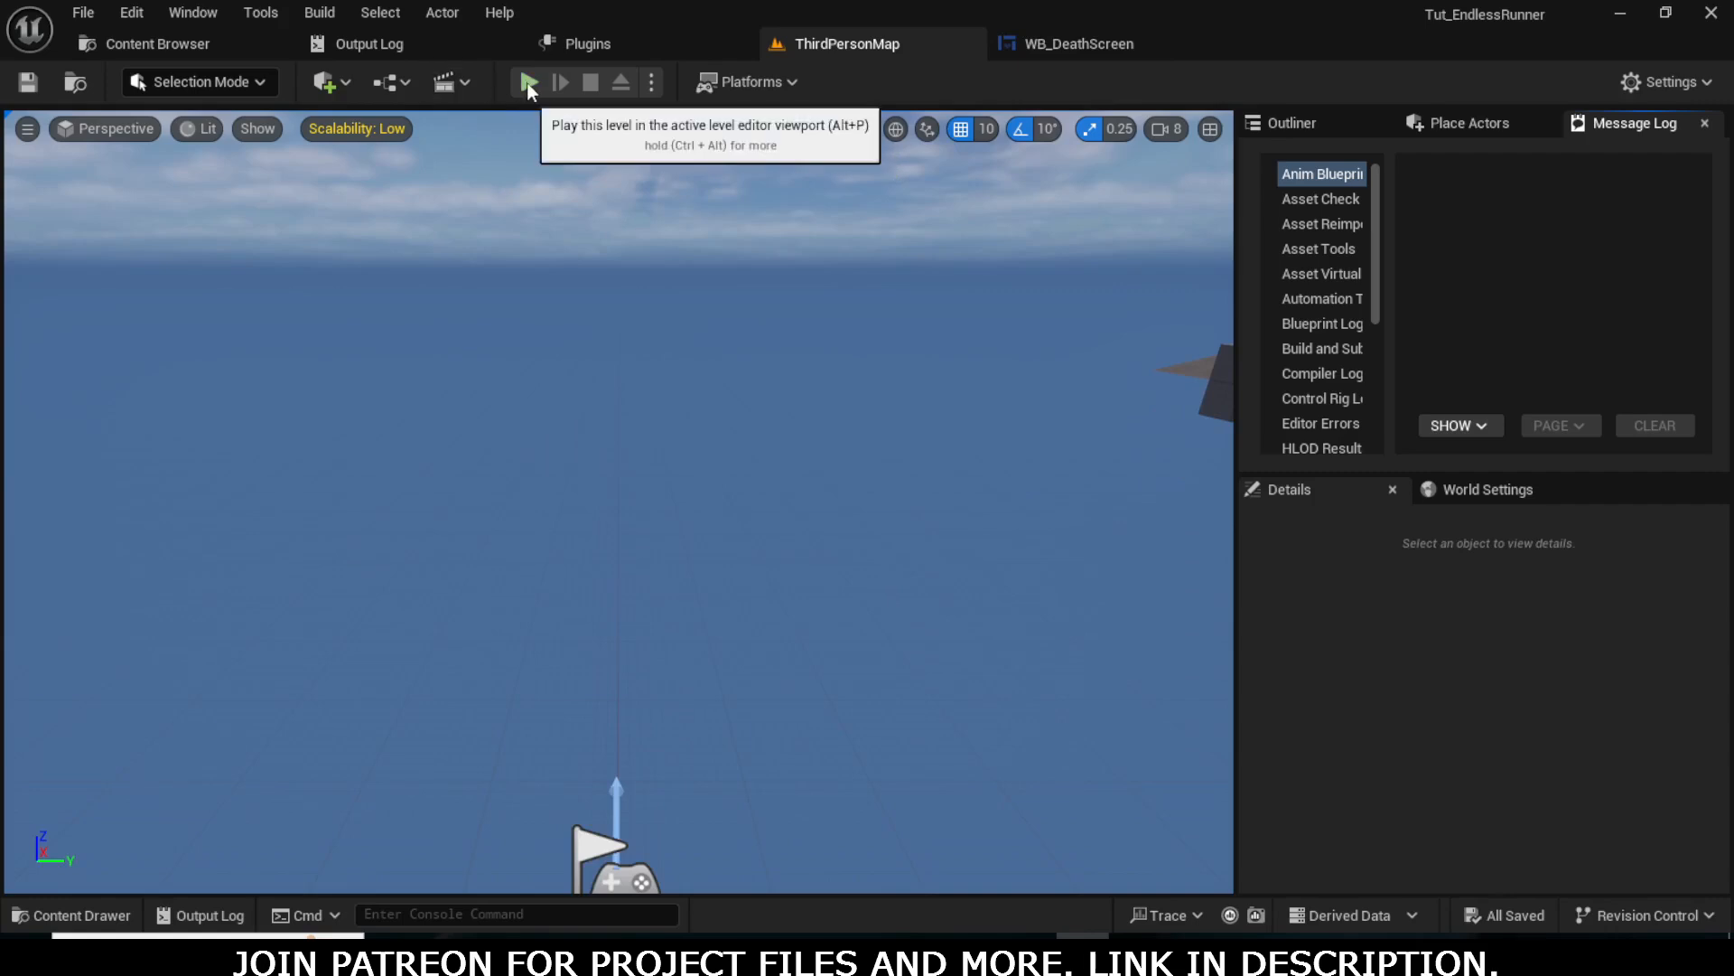
click(528, 83)
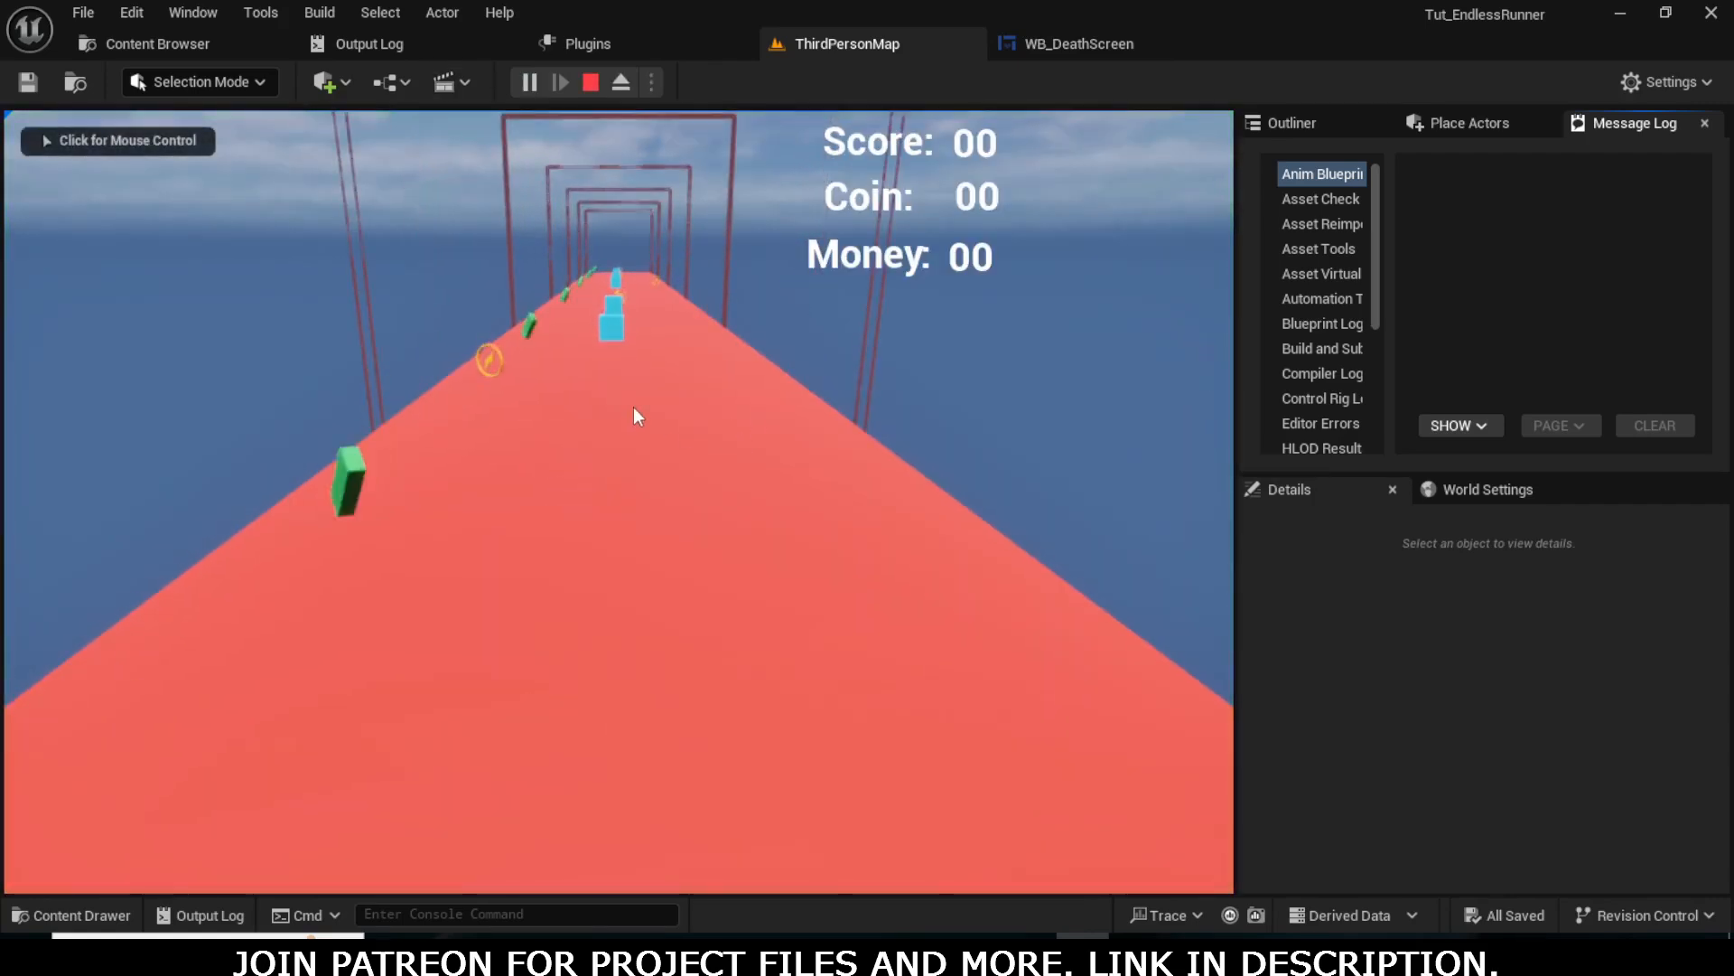
- Stop the play session and check the exact name of the level asset in the Maps folder
key(Escape)
key(ctrl+space)
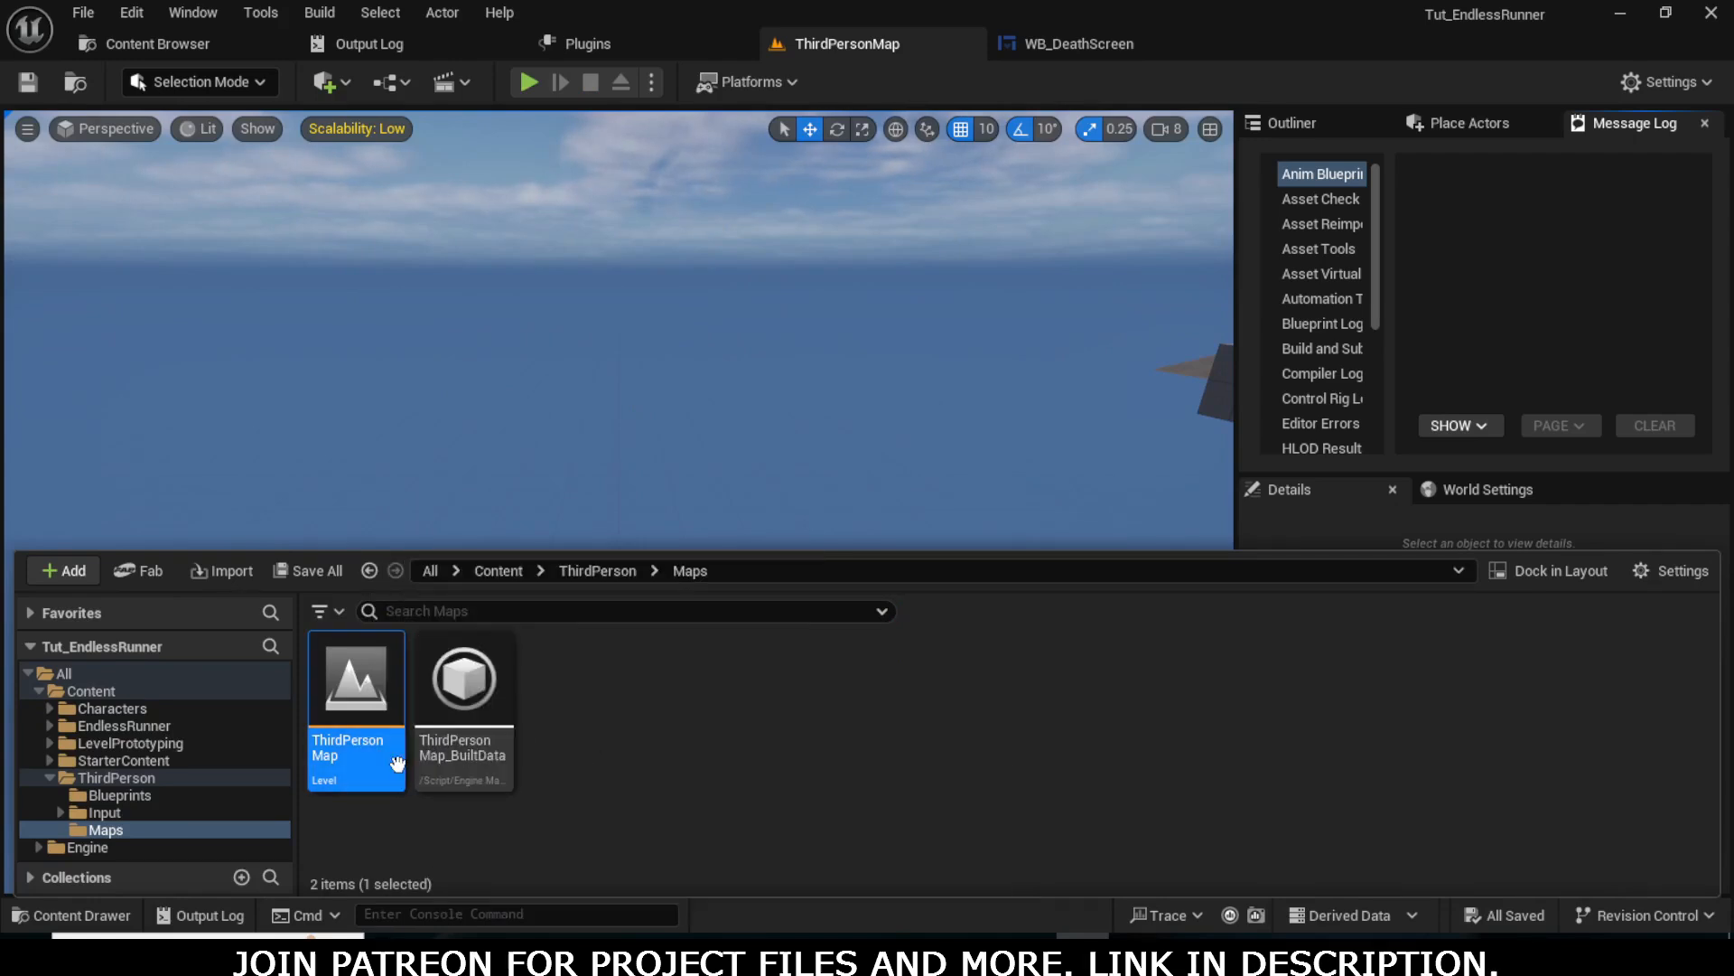
right_click(349, 756)
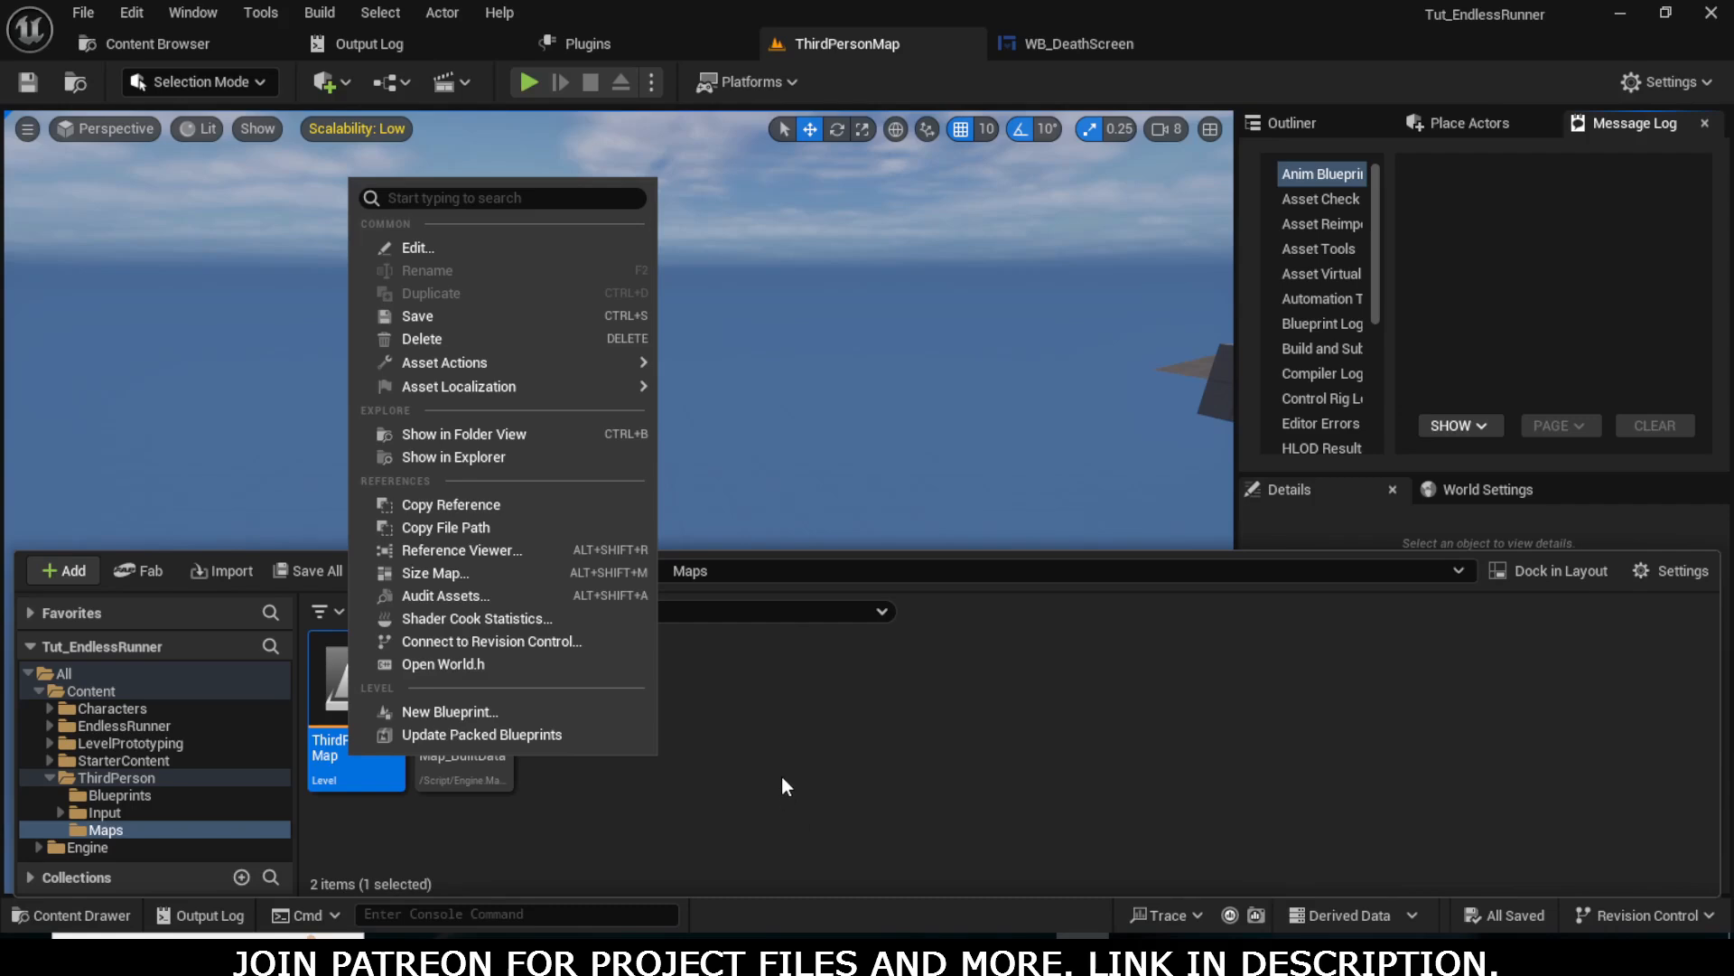
click(782, 777)
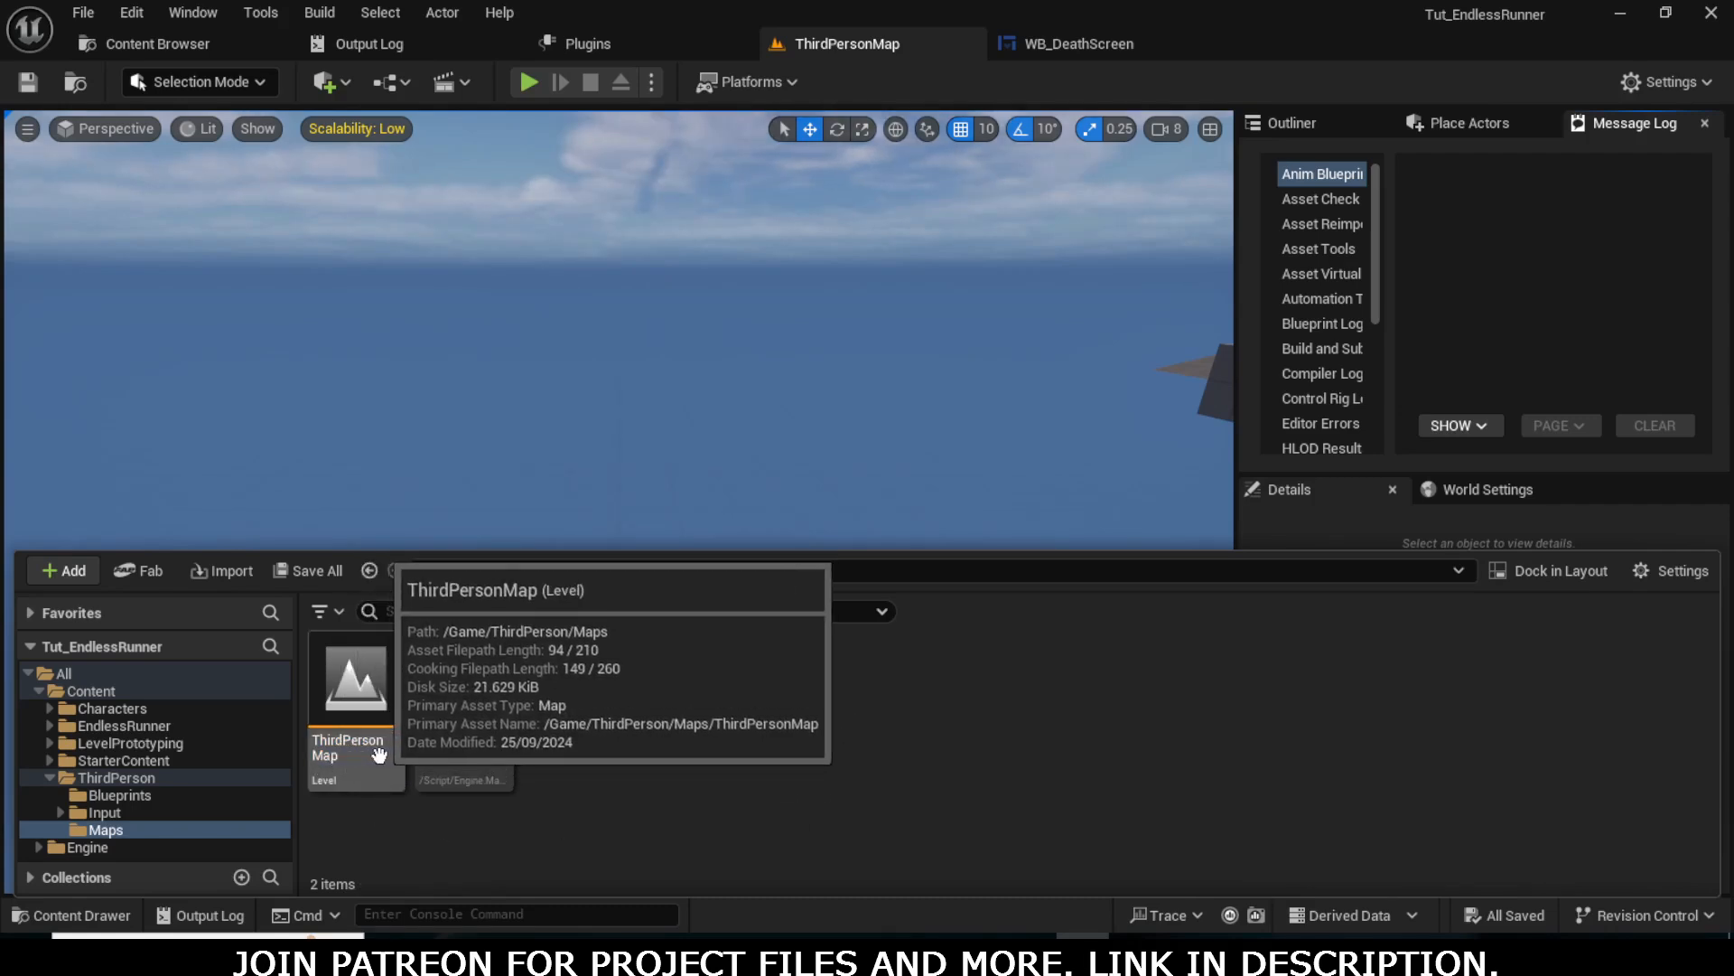
- In WB_DeathScreen's Event Graph, set the Open Level node's Level Name to ThirdPersonMap and compile the widget
click(1079, 46)
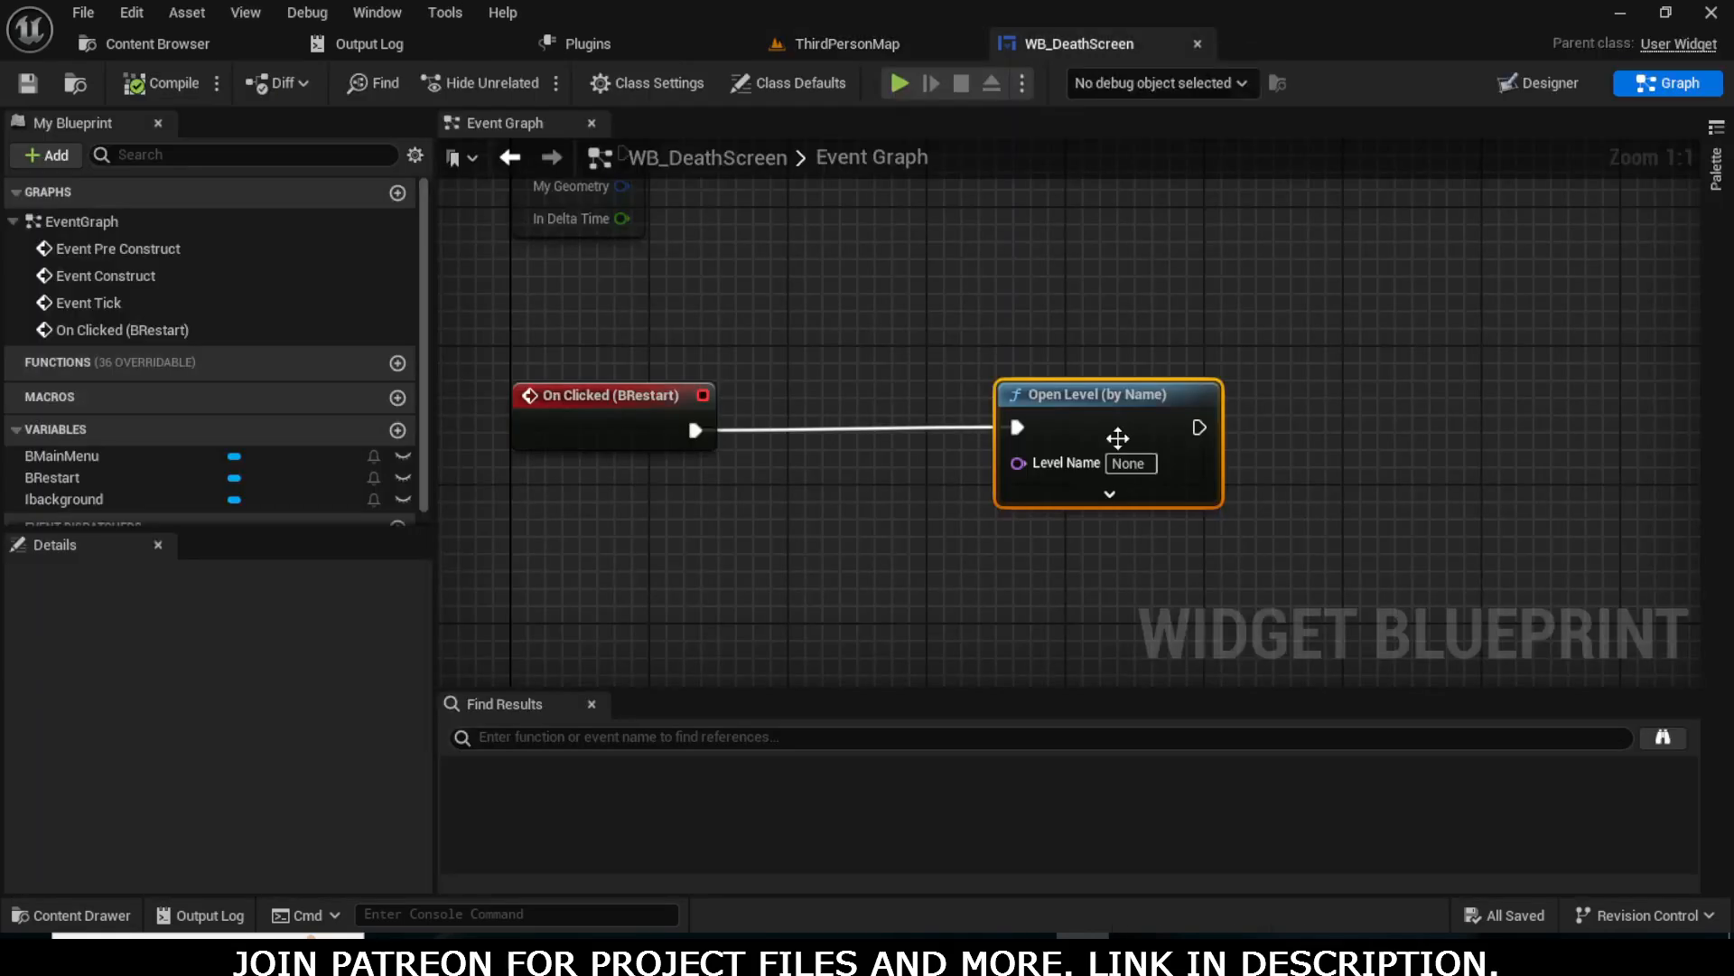
click(1129, 463)
text(Th)
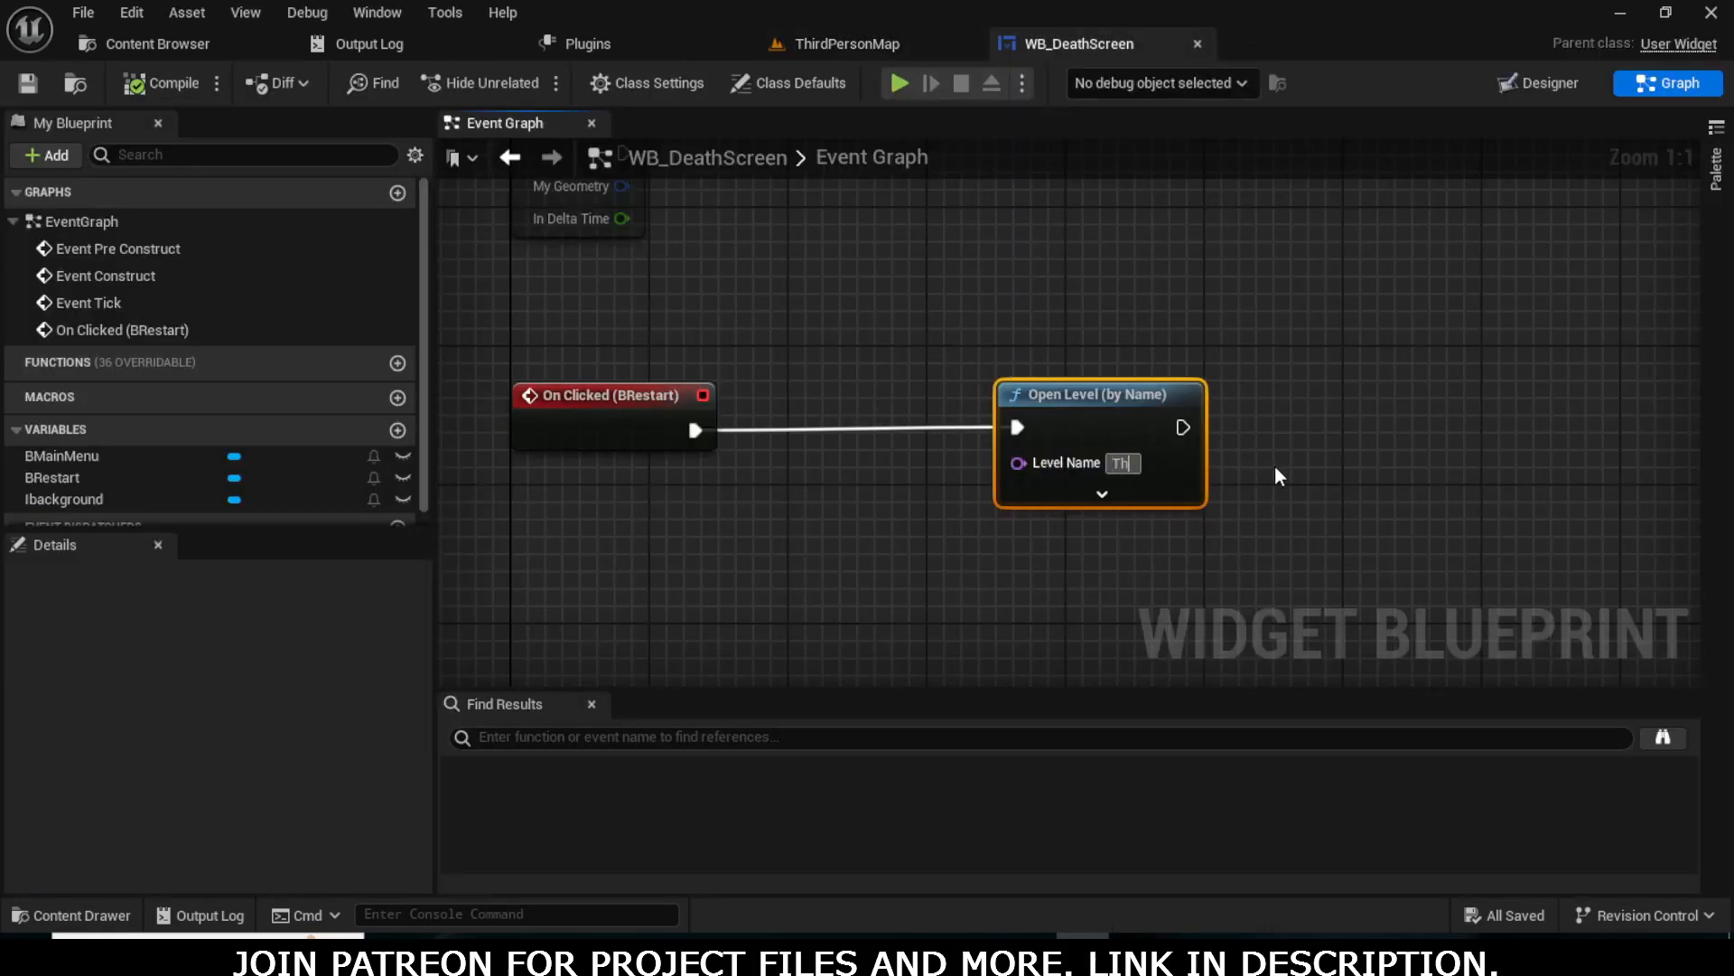
text(irdPerson)
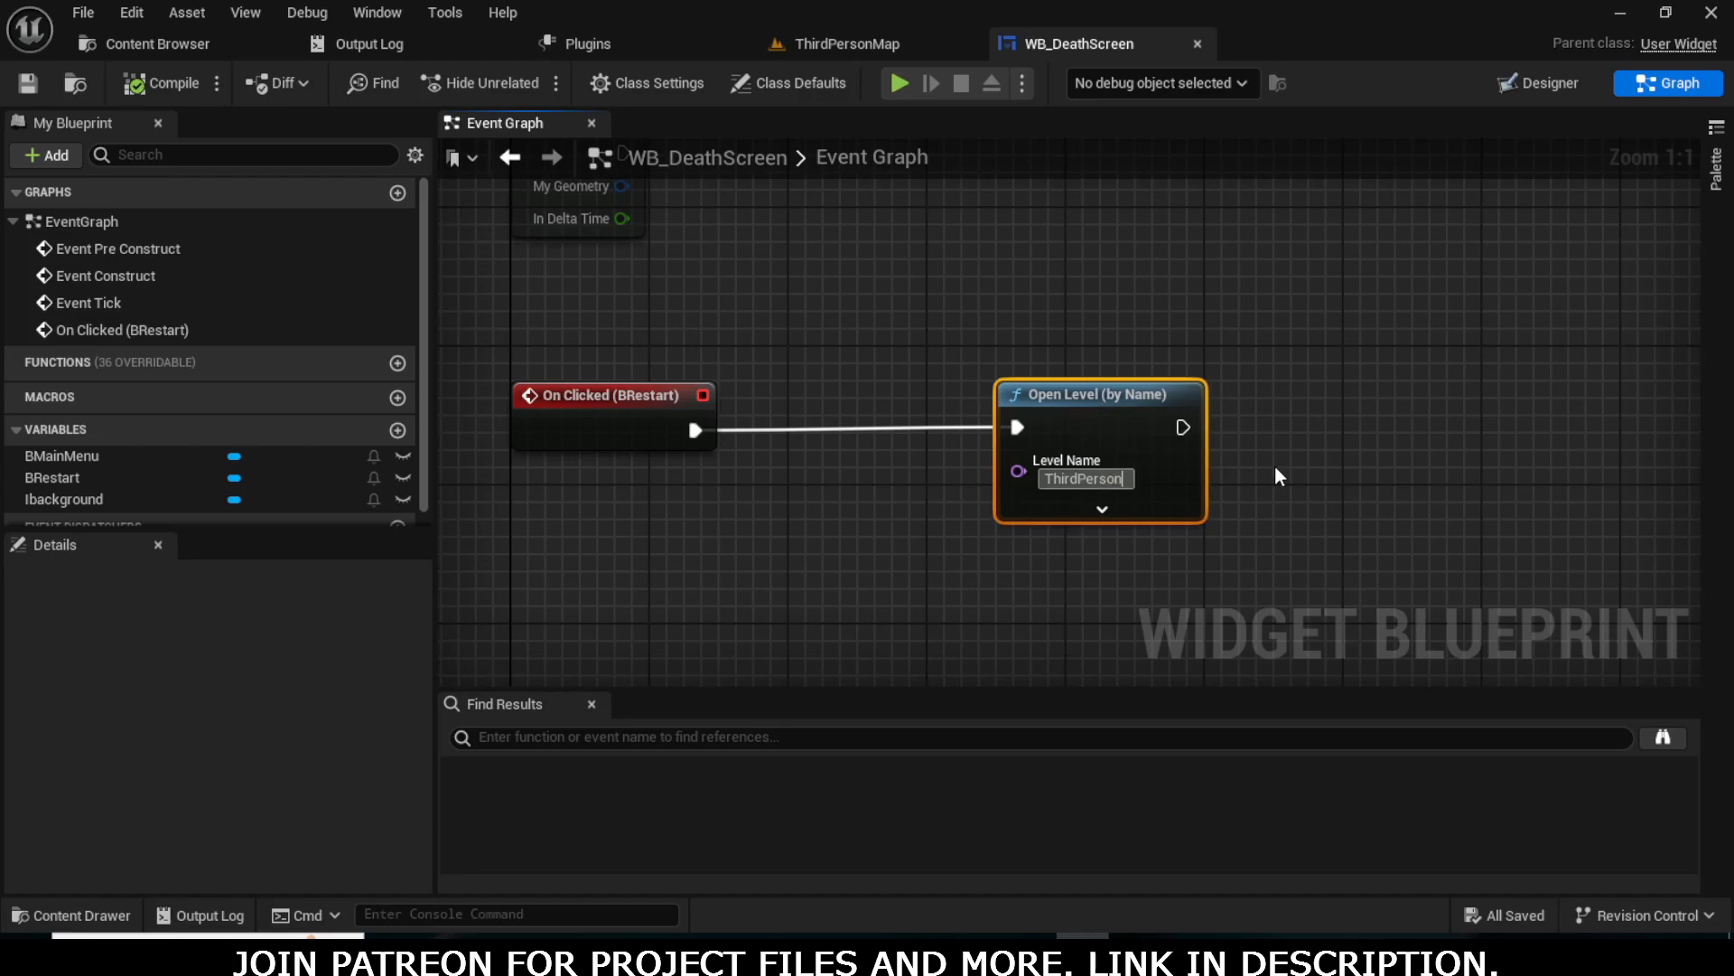
text(Map)
key(Return)
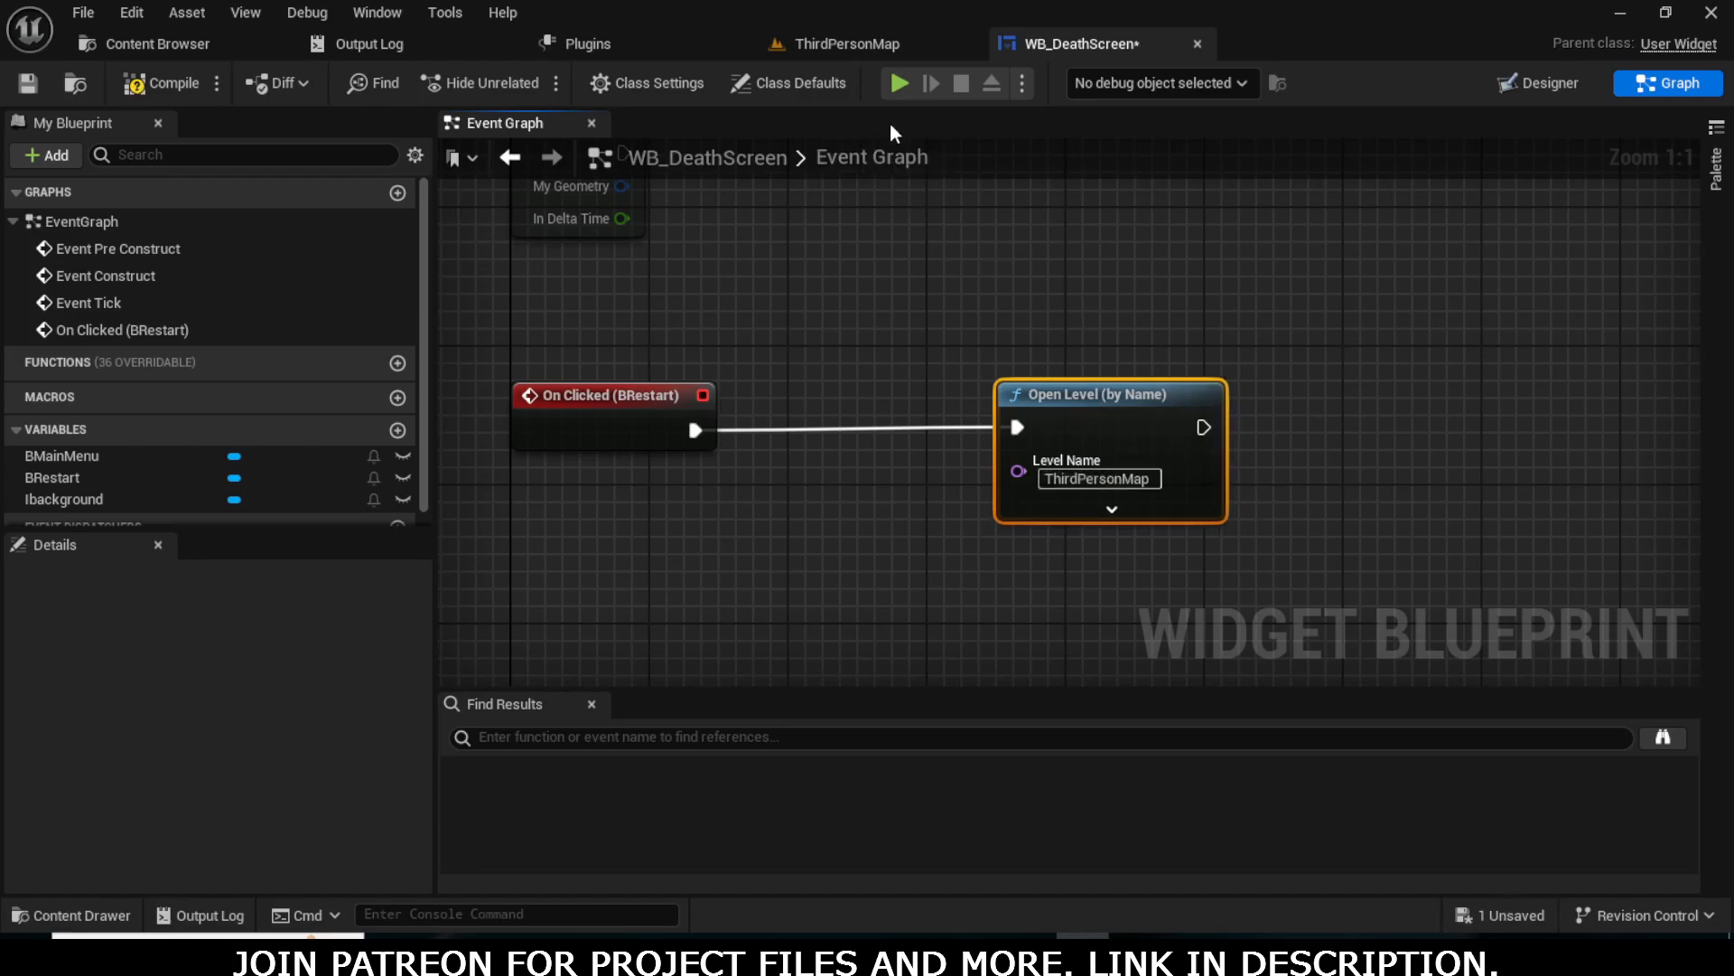
click(166, 83)
- Play-test ThirdPersonMap by running into a hurdle box, stop the session, and review the WB_DeathScreen layout in the designer
click(847, 46)
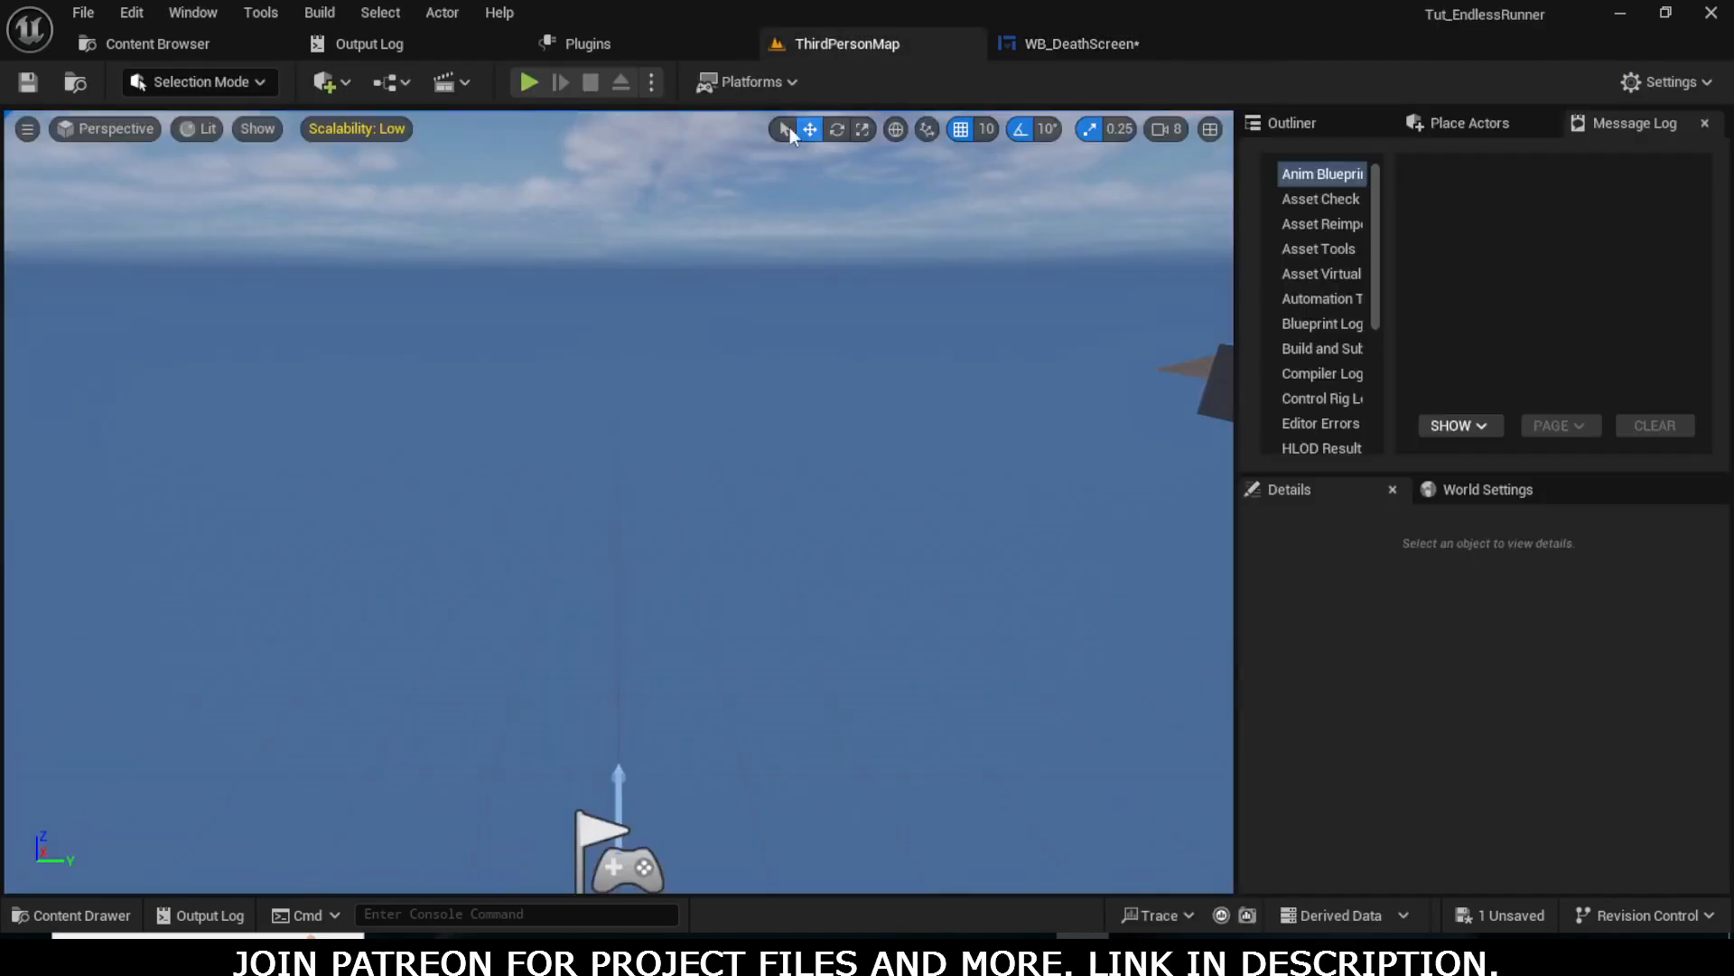
click(539, 89)
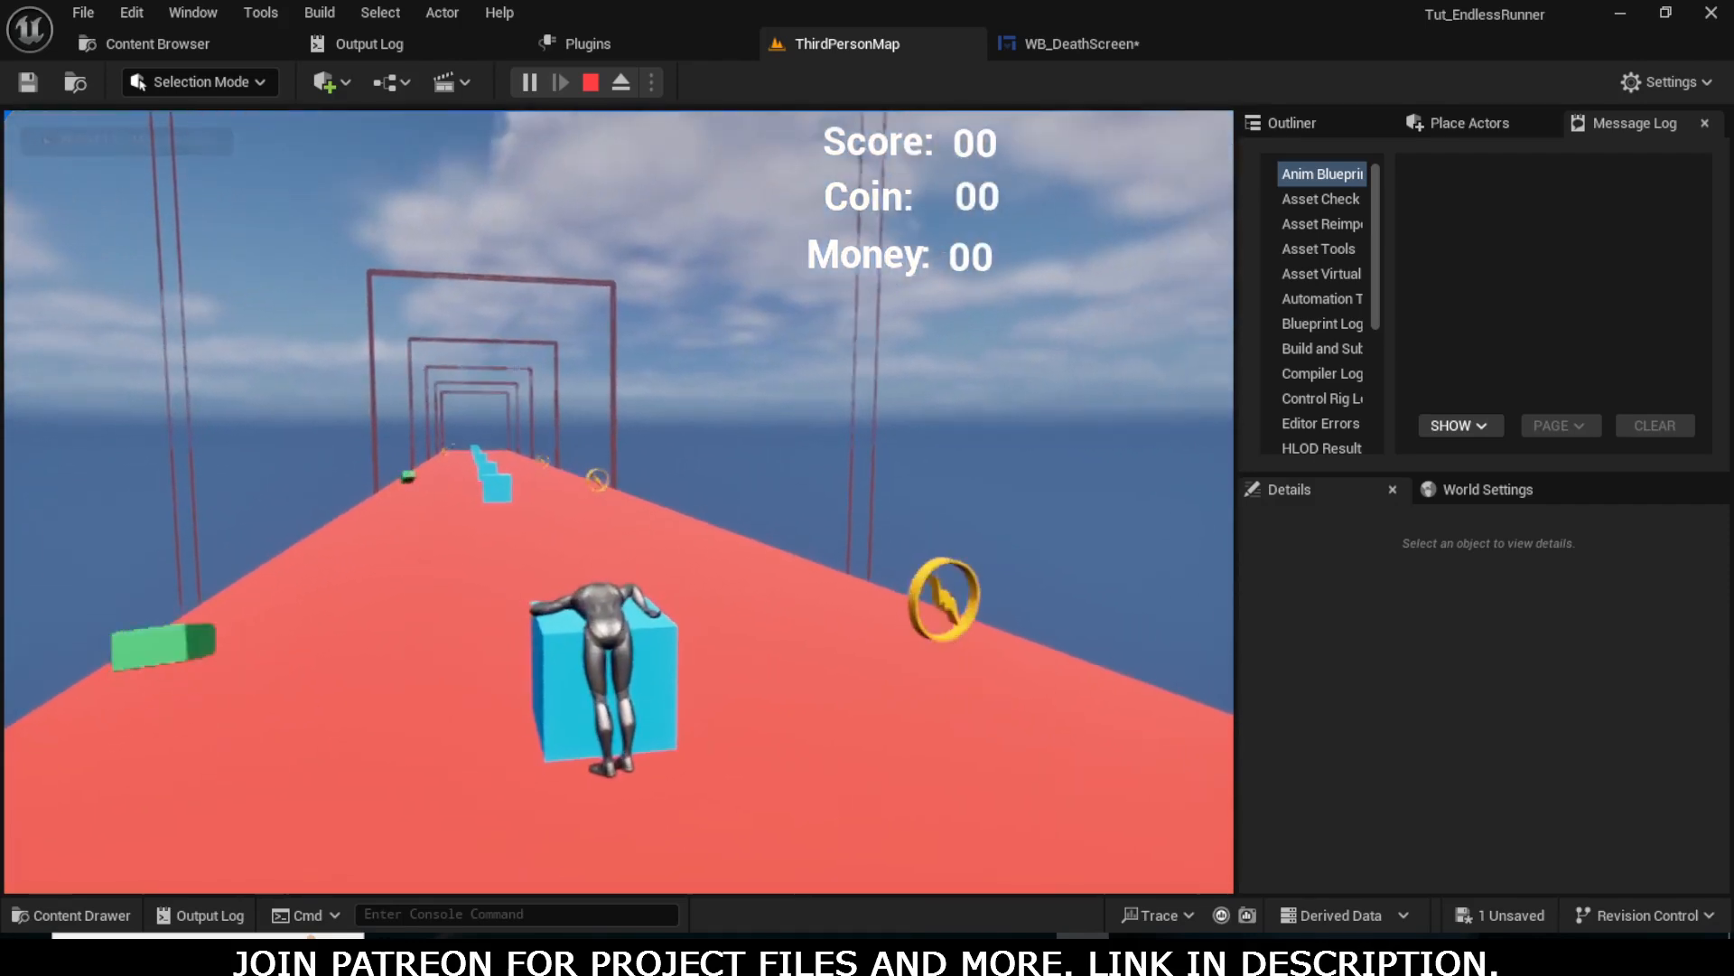
key(Escape)
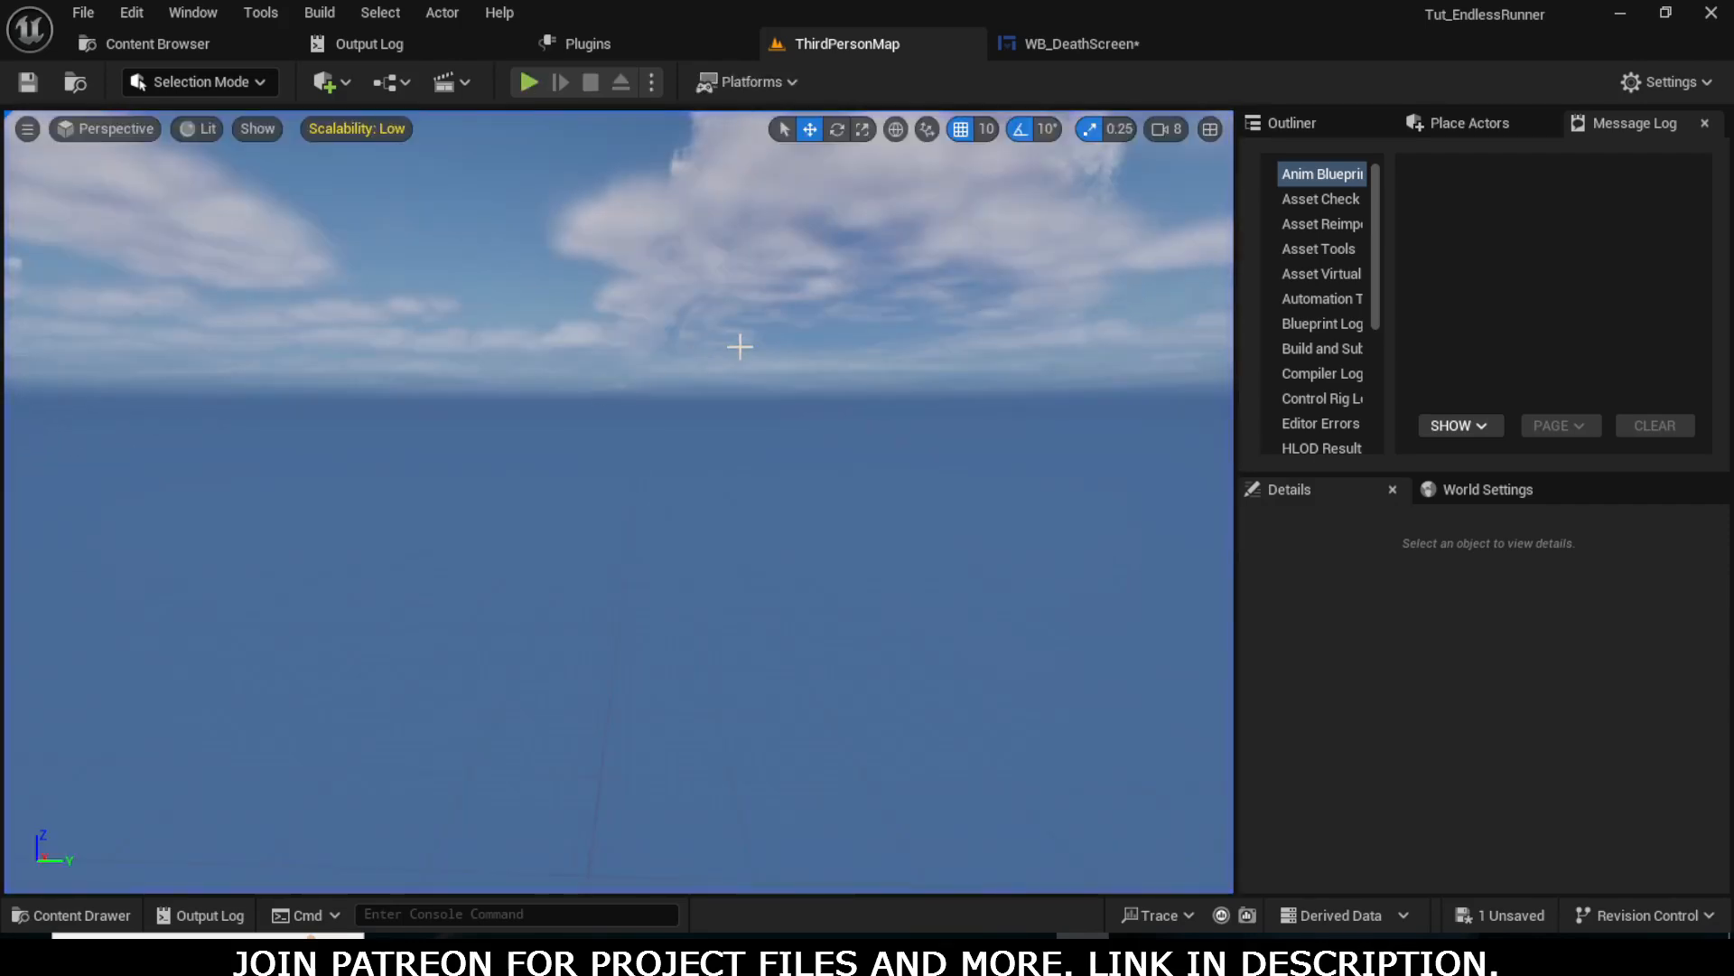
click(1089, 51)
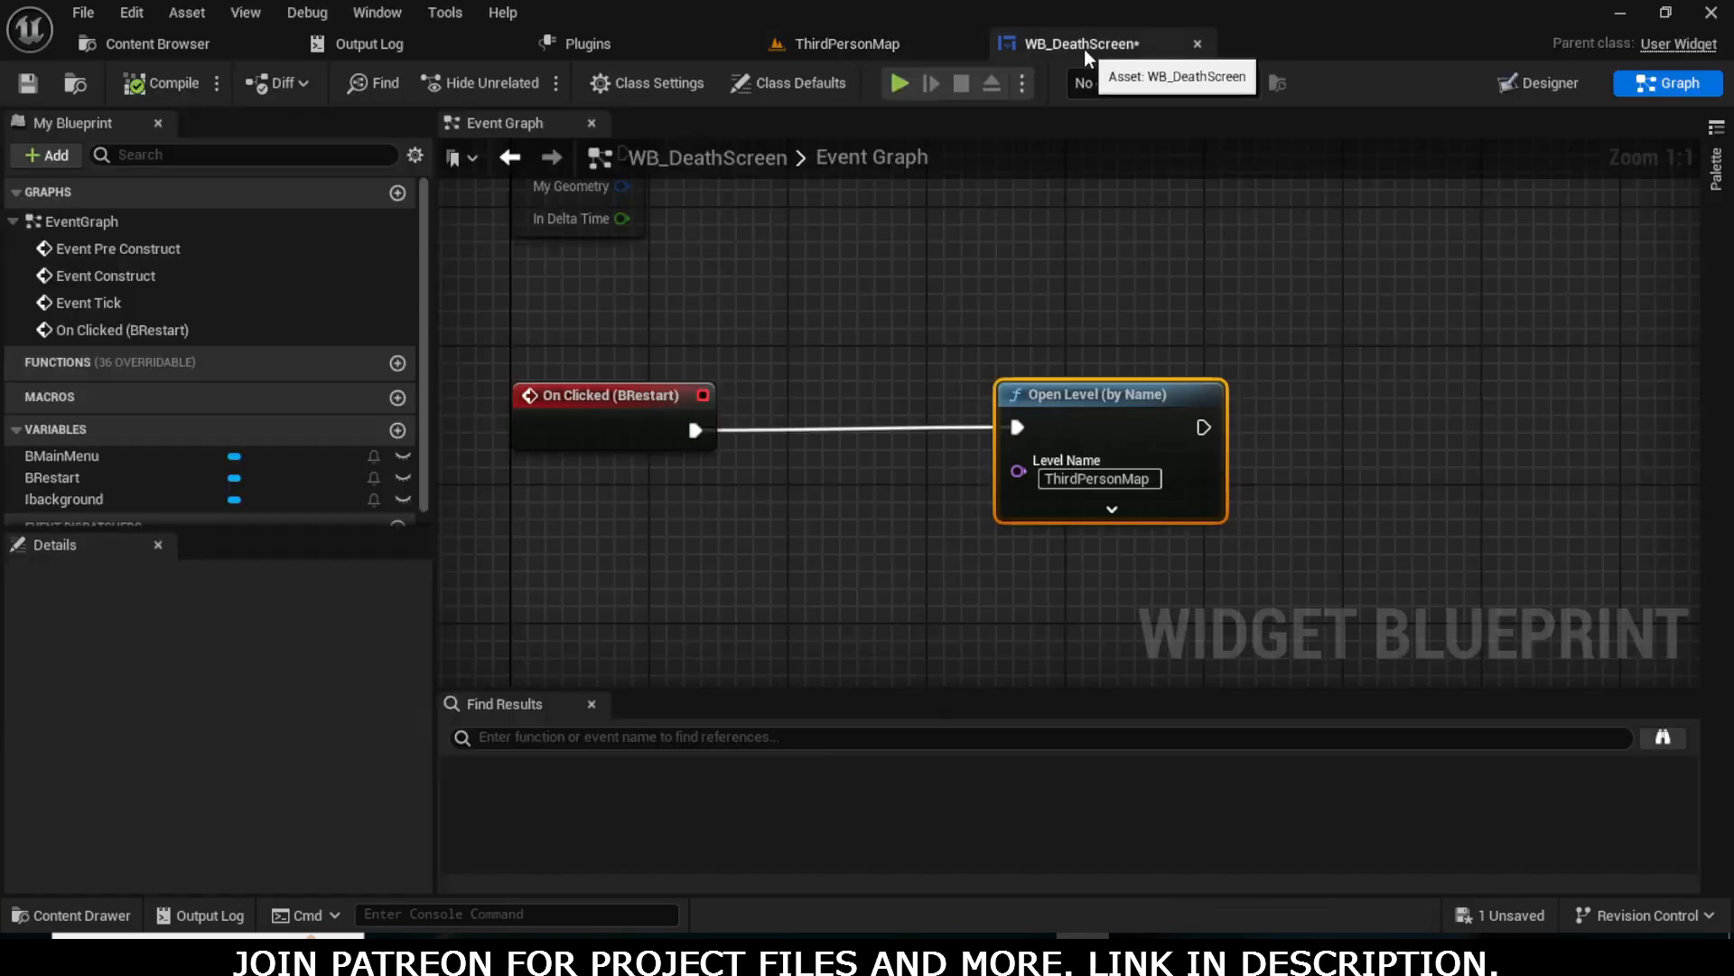
click(1536, 83)
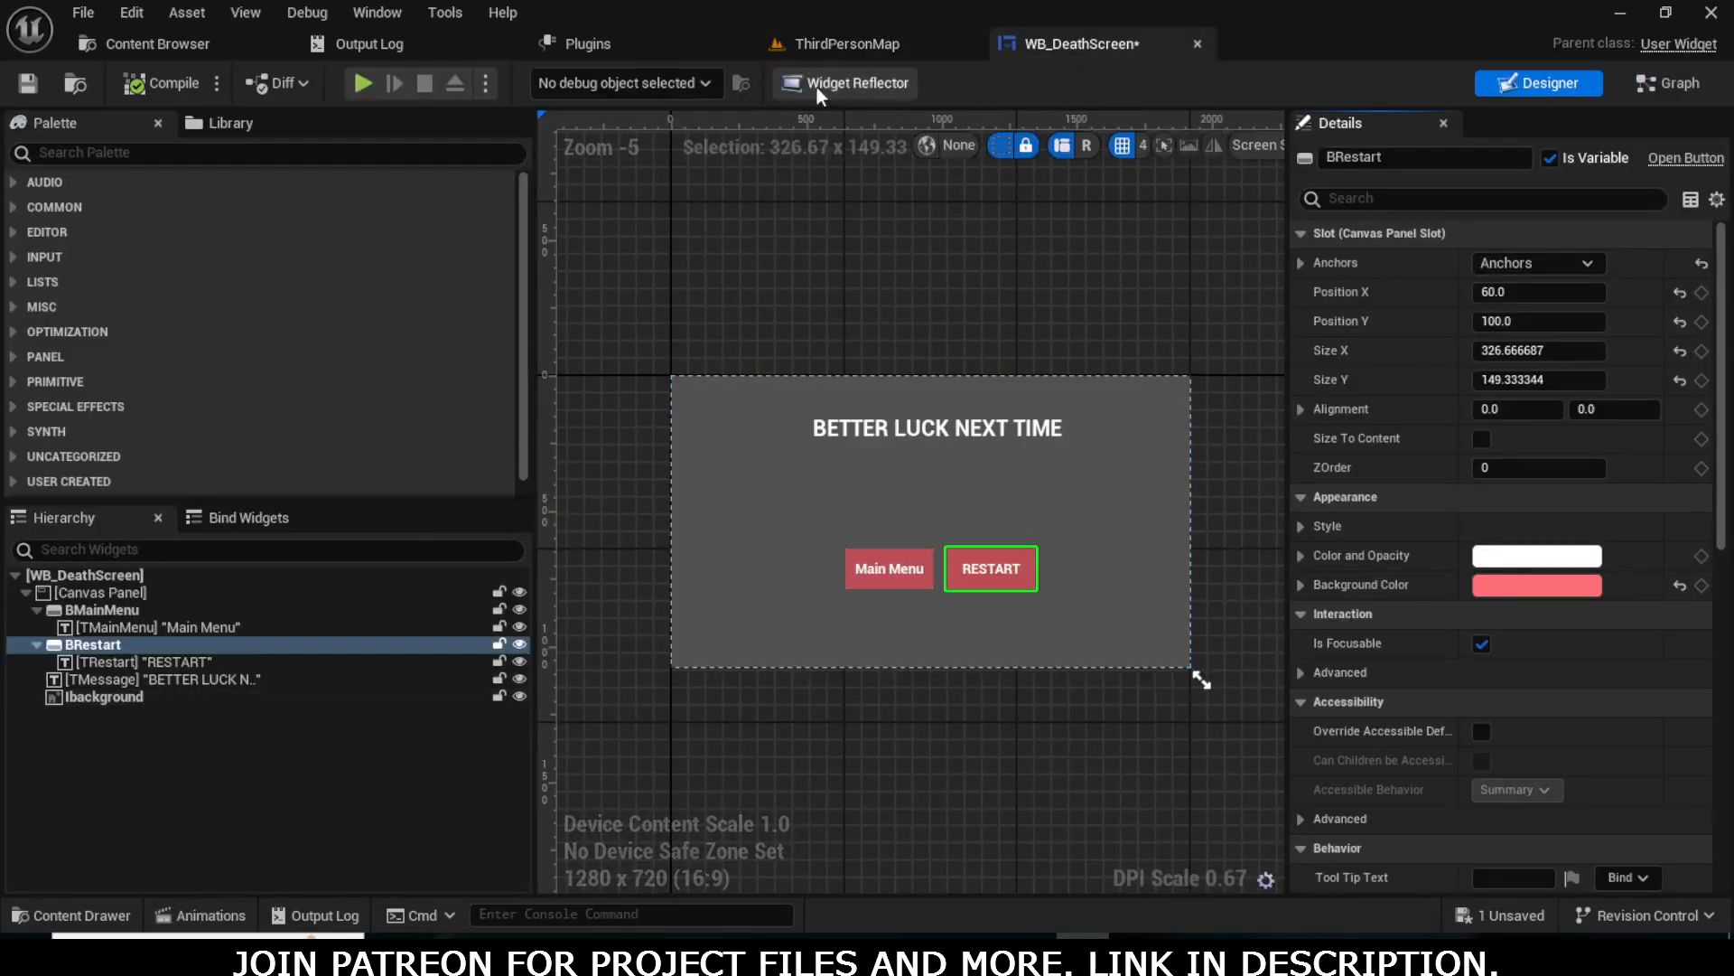
- Open BP_ThirdPersonCharacter from Content/ThirdPerson/Blueprints and locate the Event_Death custom event in its Event Graph
click(832, 45)
key(ctrl+space)
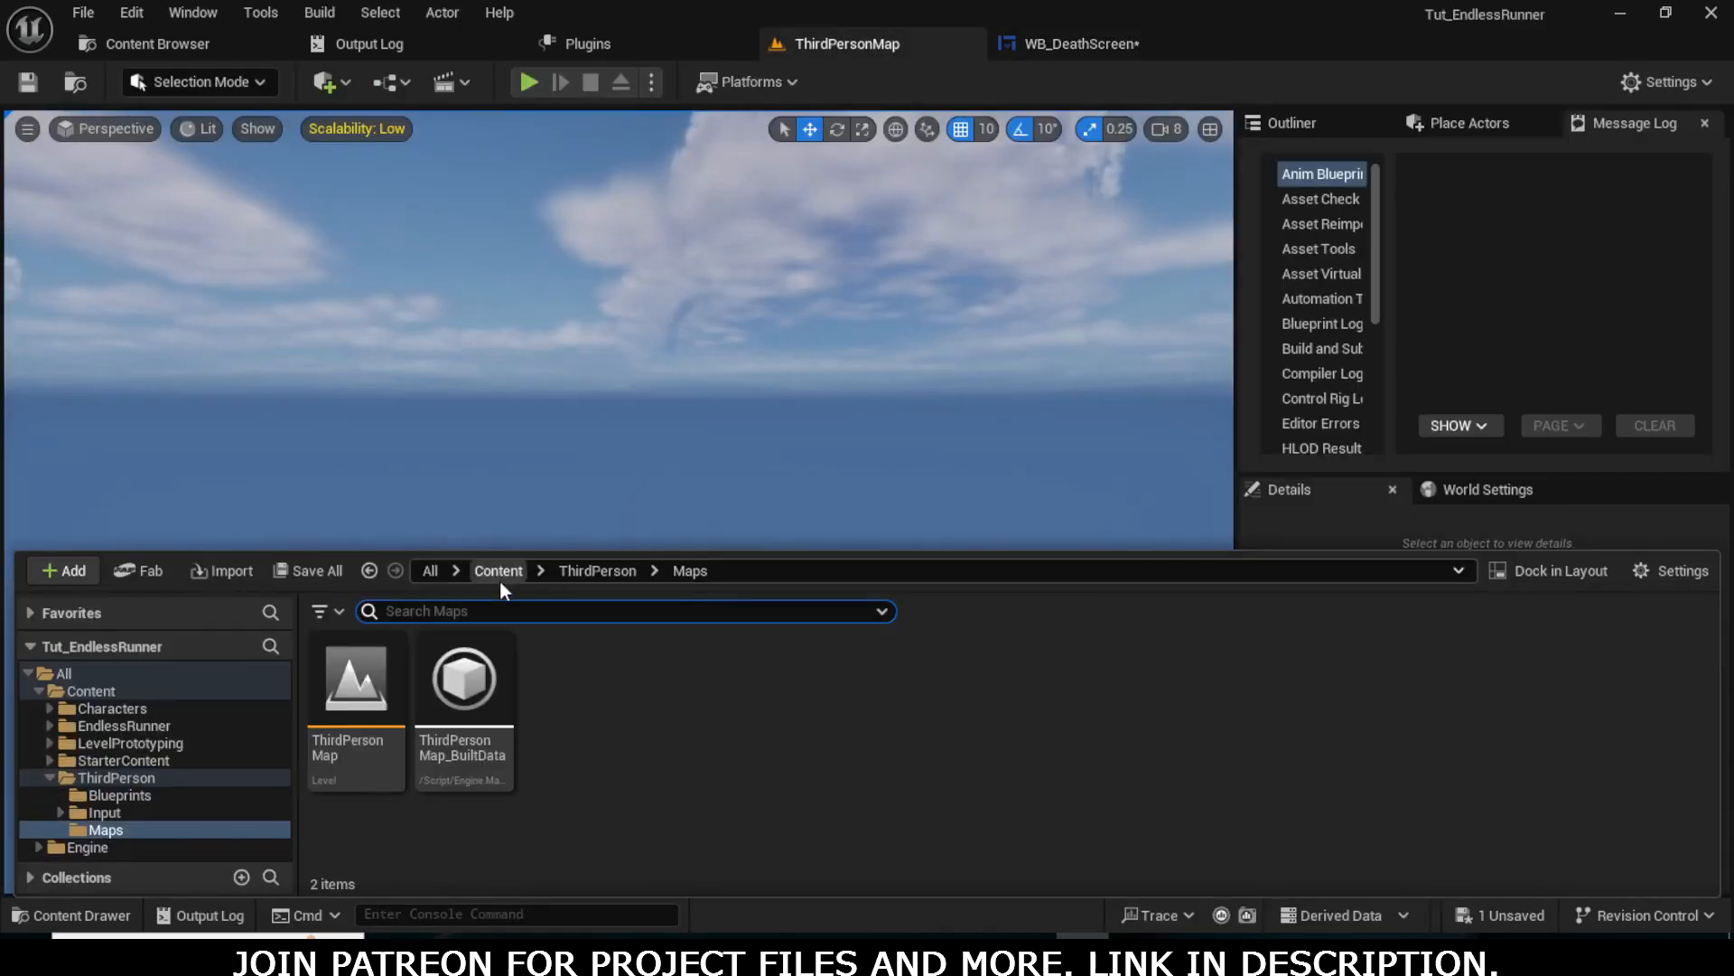
click(594, 571)
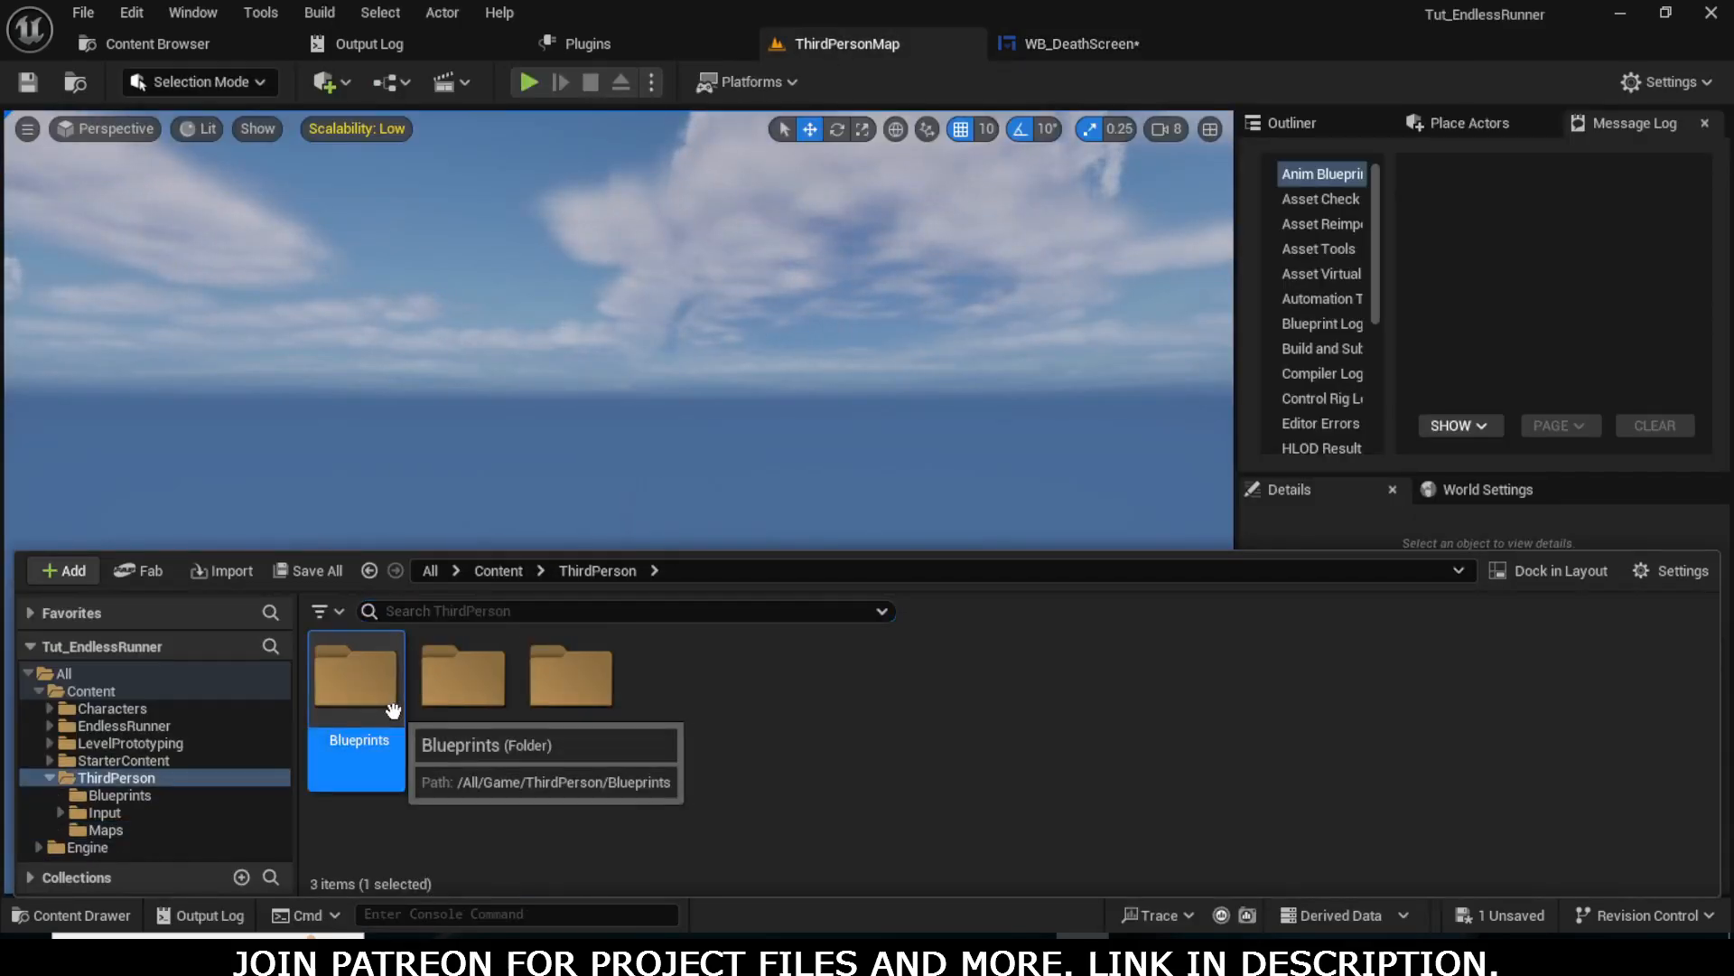
double_click(361, 696)
double_click(462, 723)
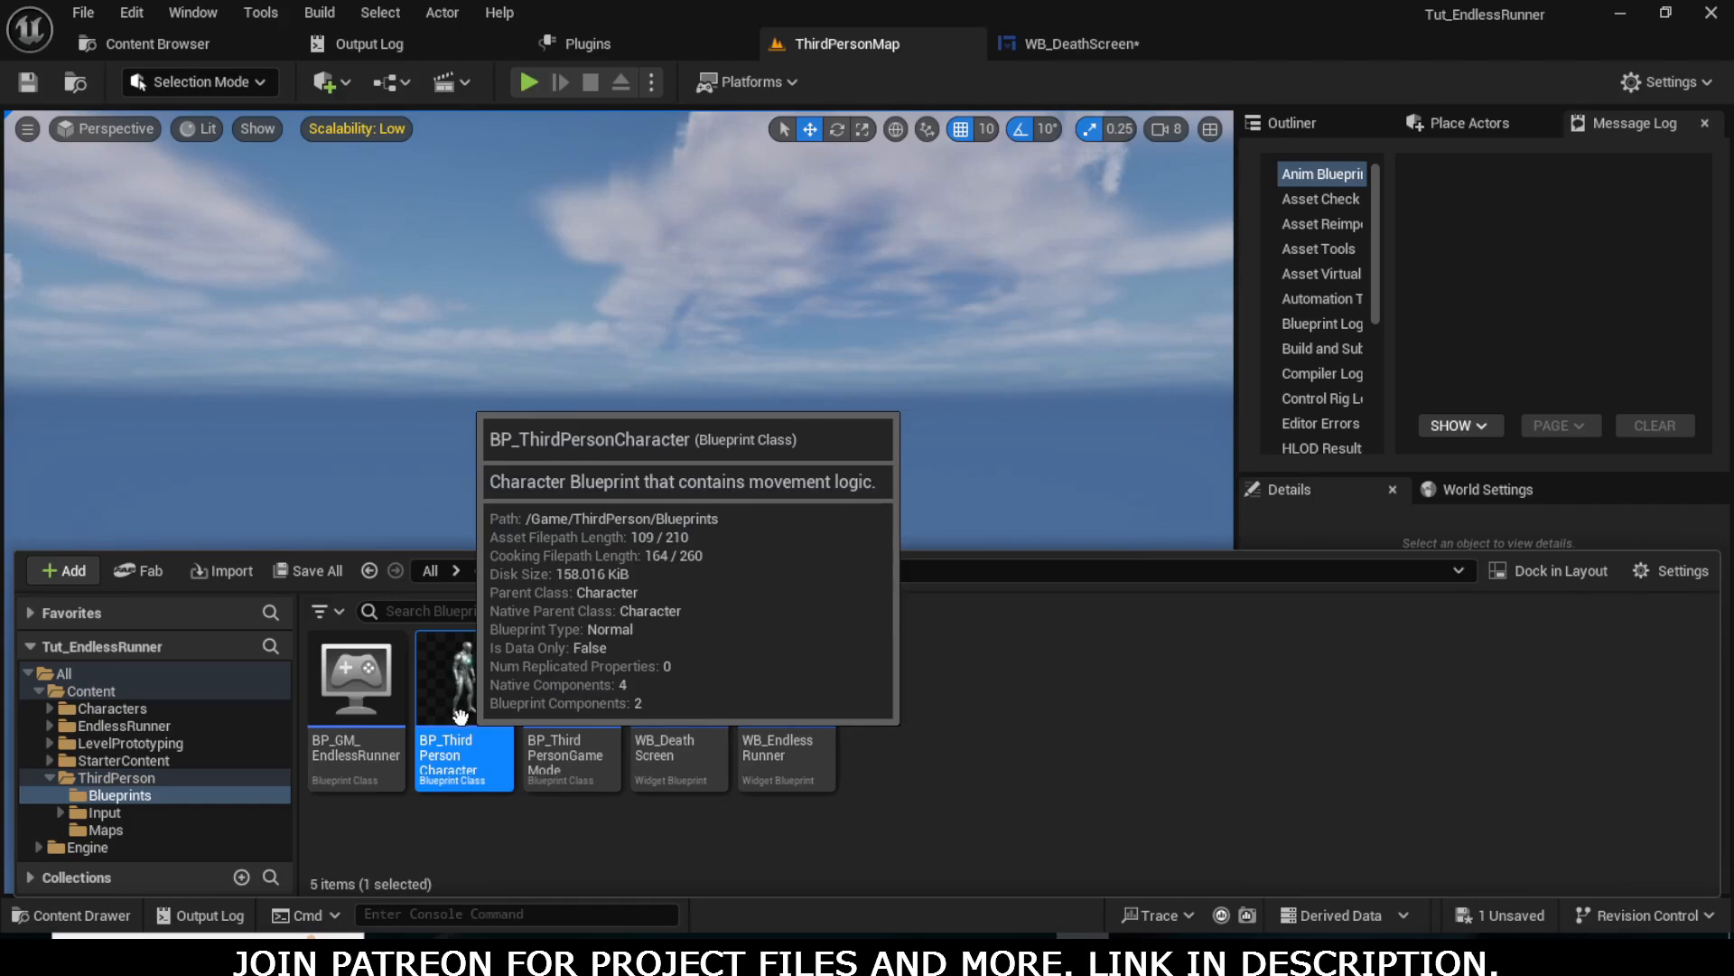
scroll(773, 515, down, 8)
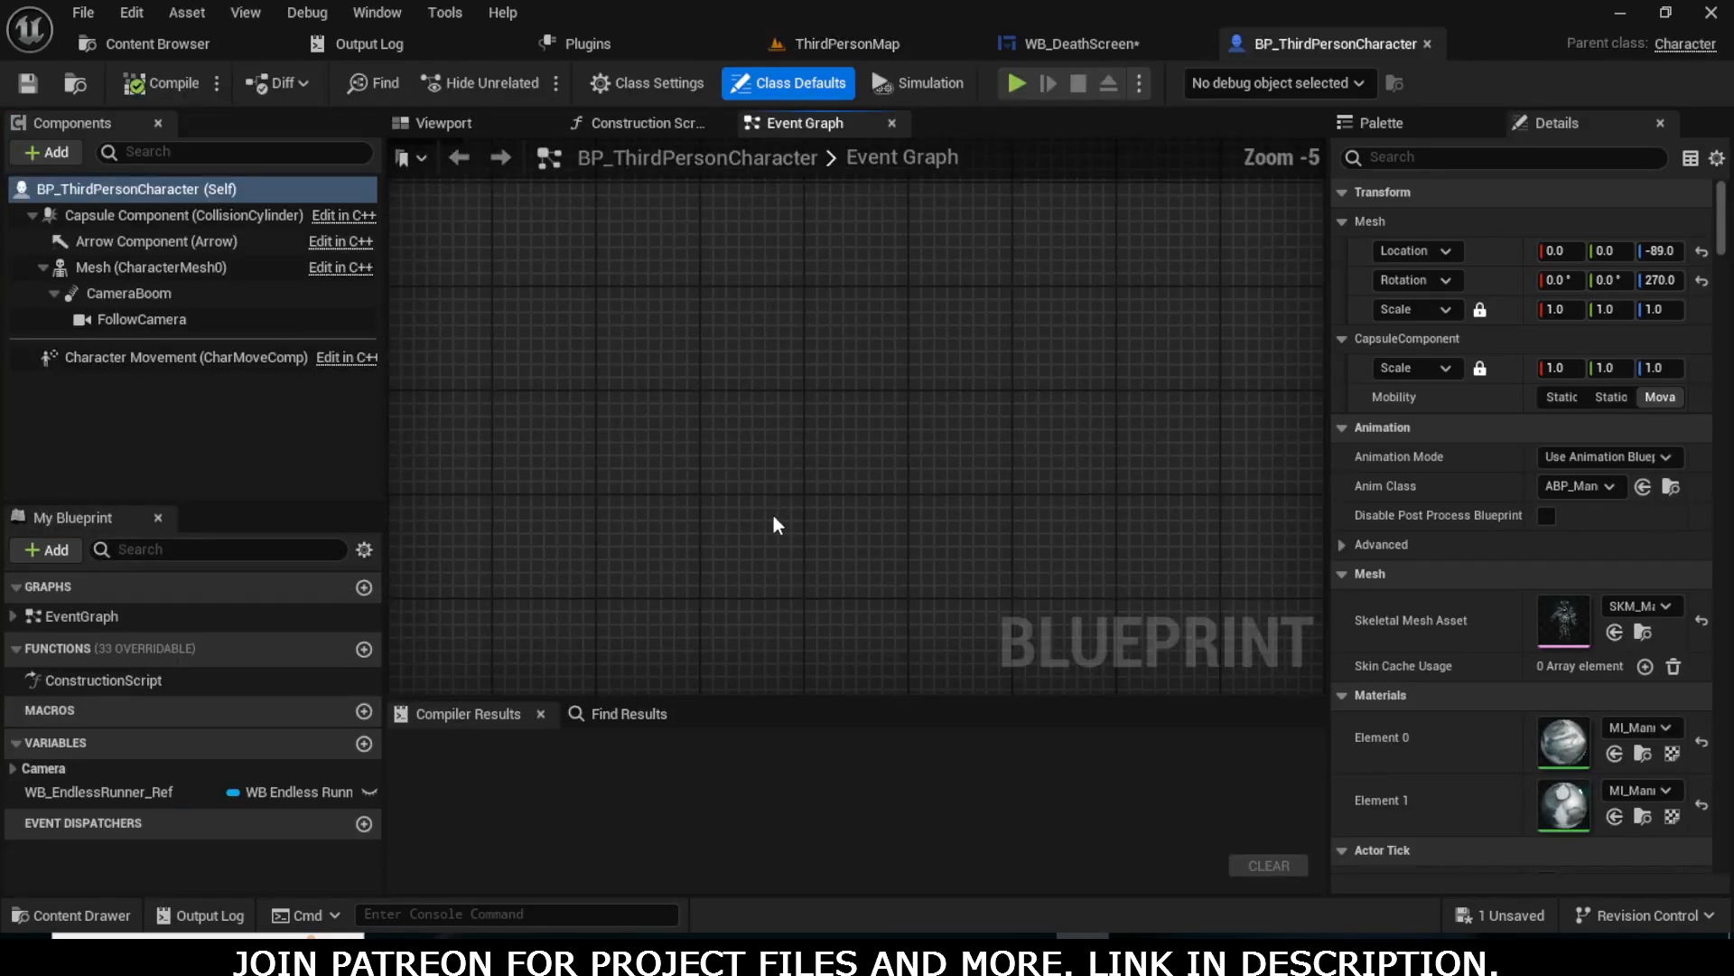
scroll(810, 448, up, 8)
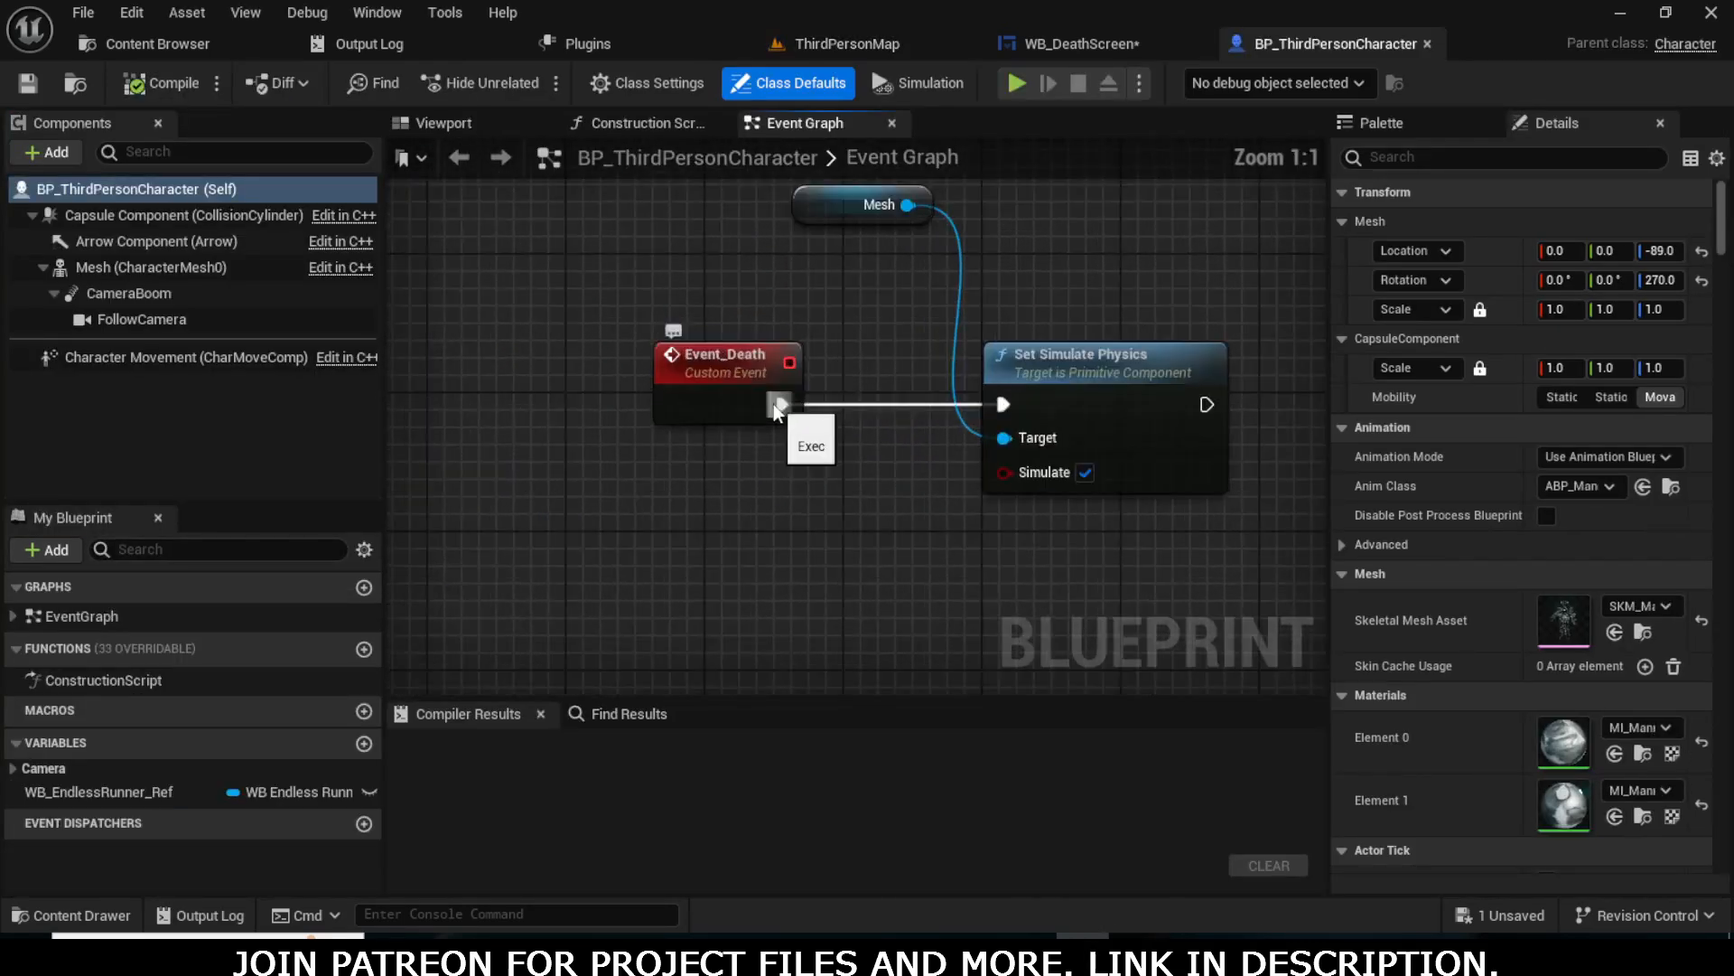
click(724, 369)
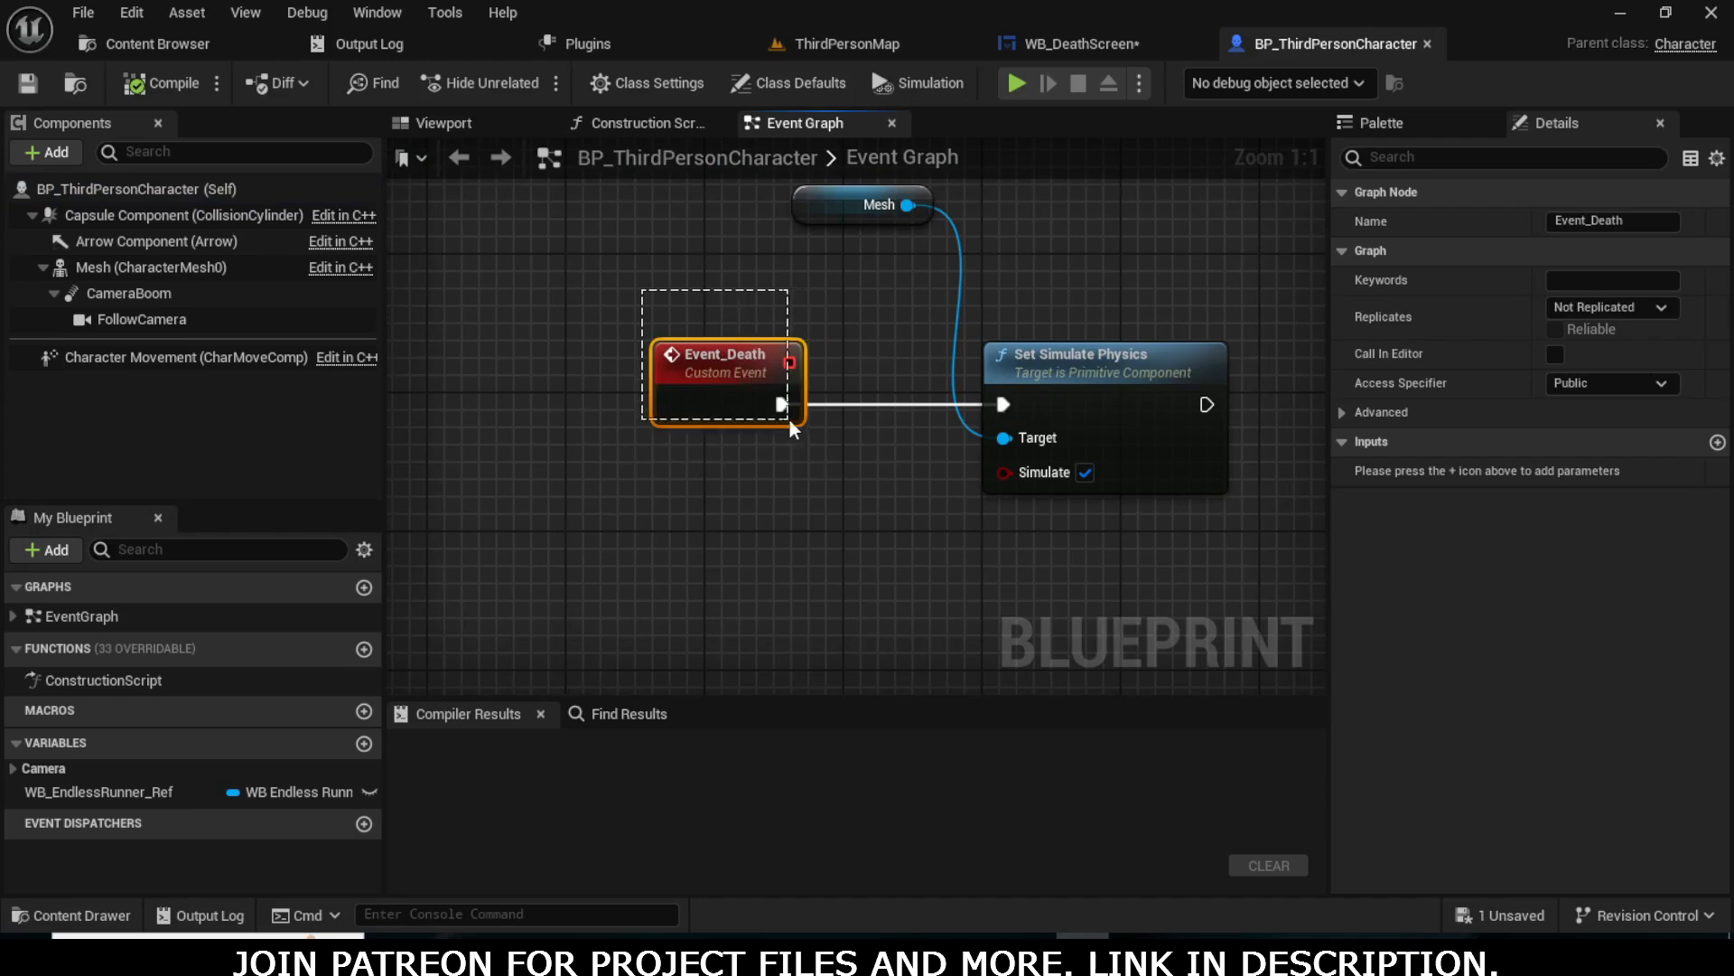
drag(792, 429, 788, 421)
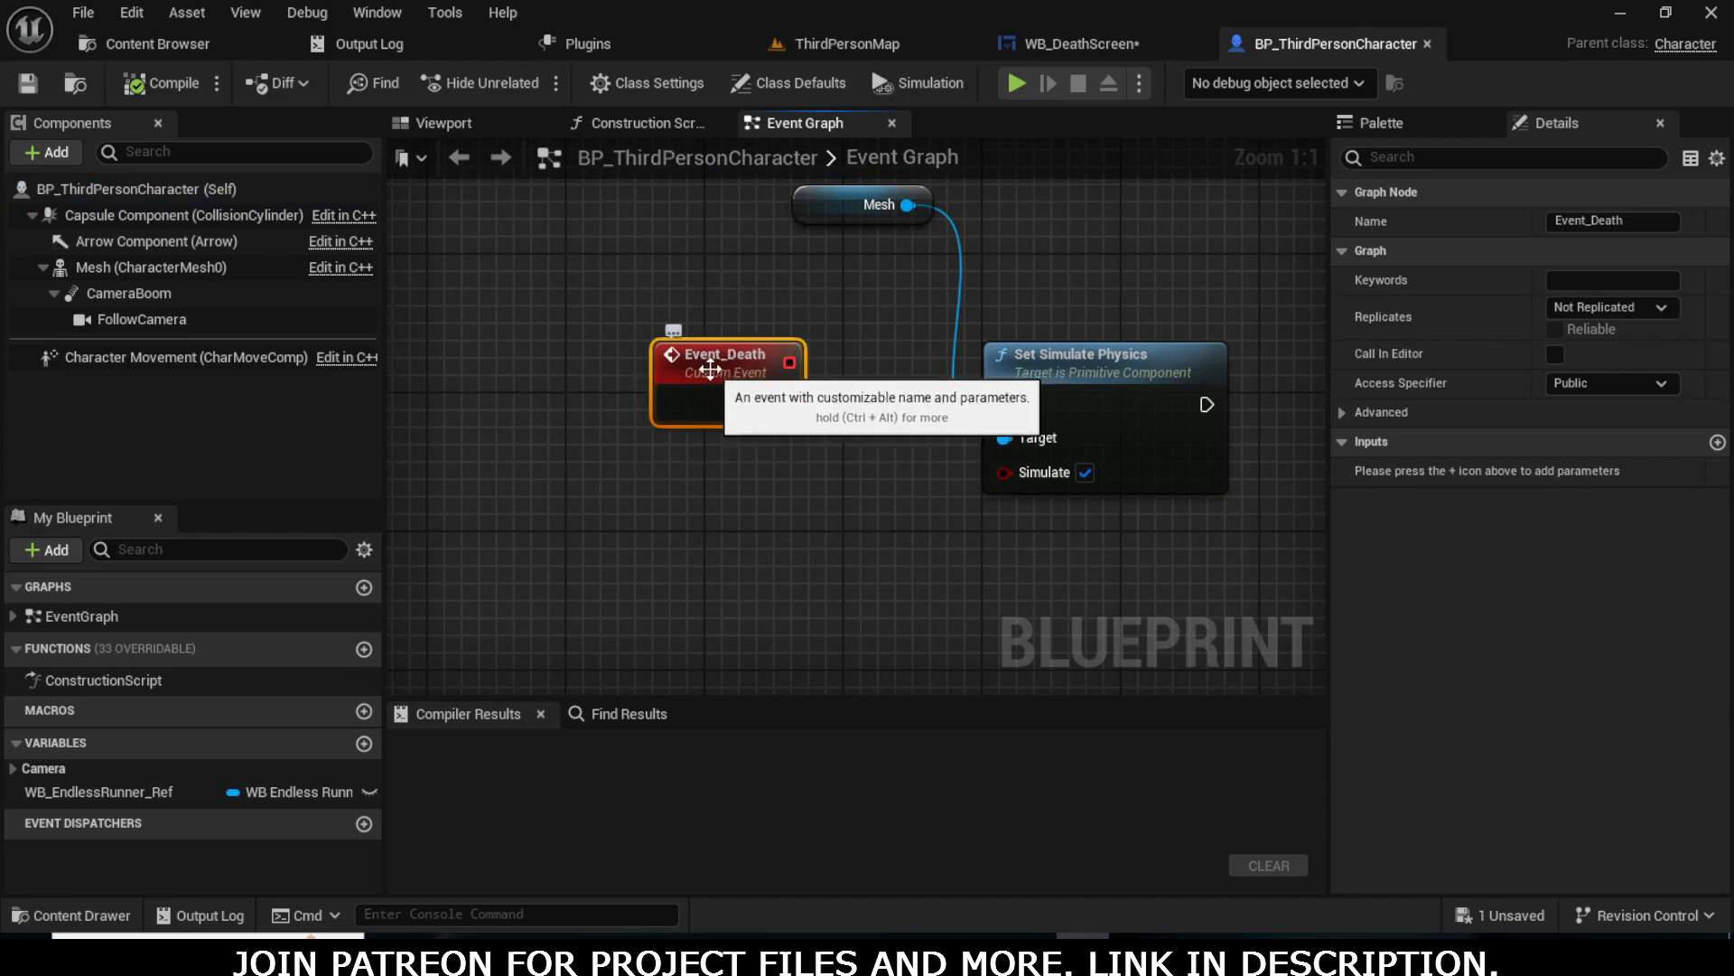
right_drag(875, 492, 800, 513)
- Open the BP_Hurdle_Box blueprint from Content/EndlessRunner/Actors
key(ctrl+space)
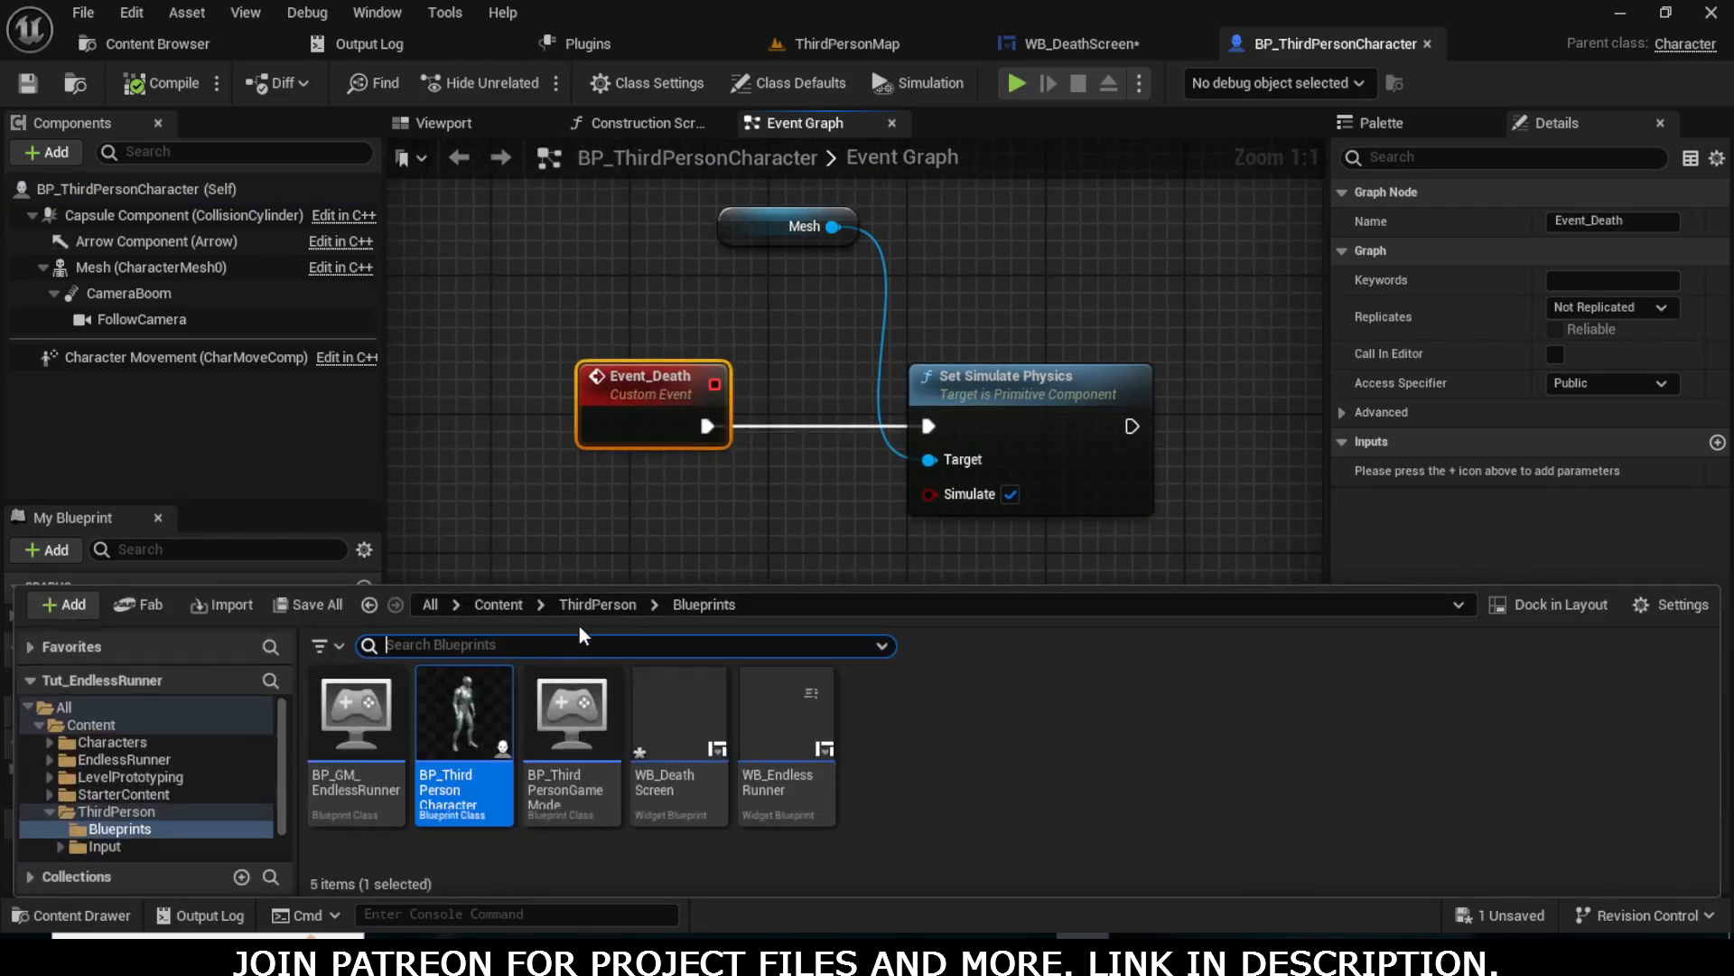
click(497, 604)
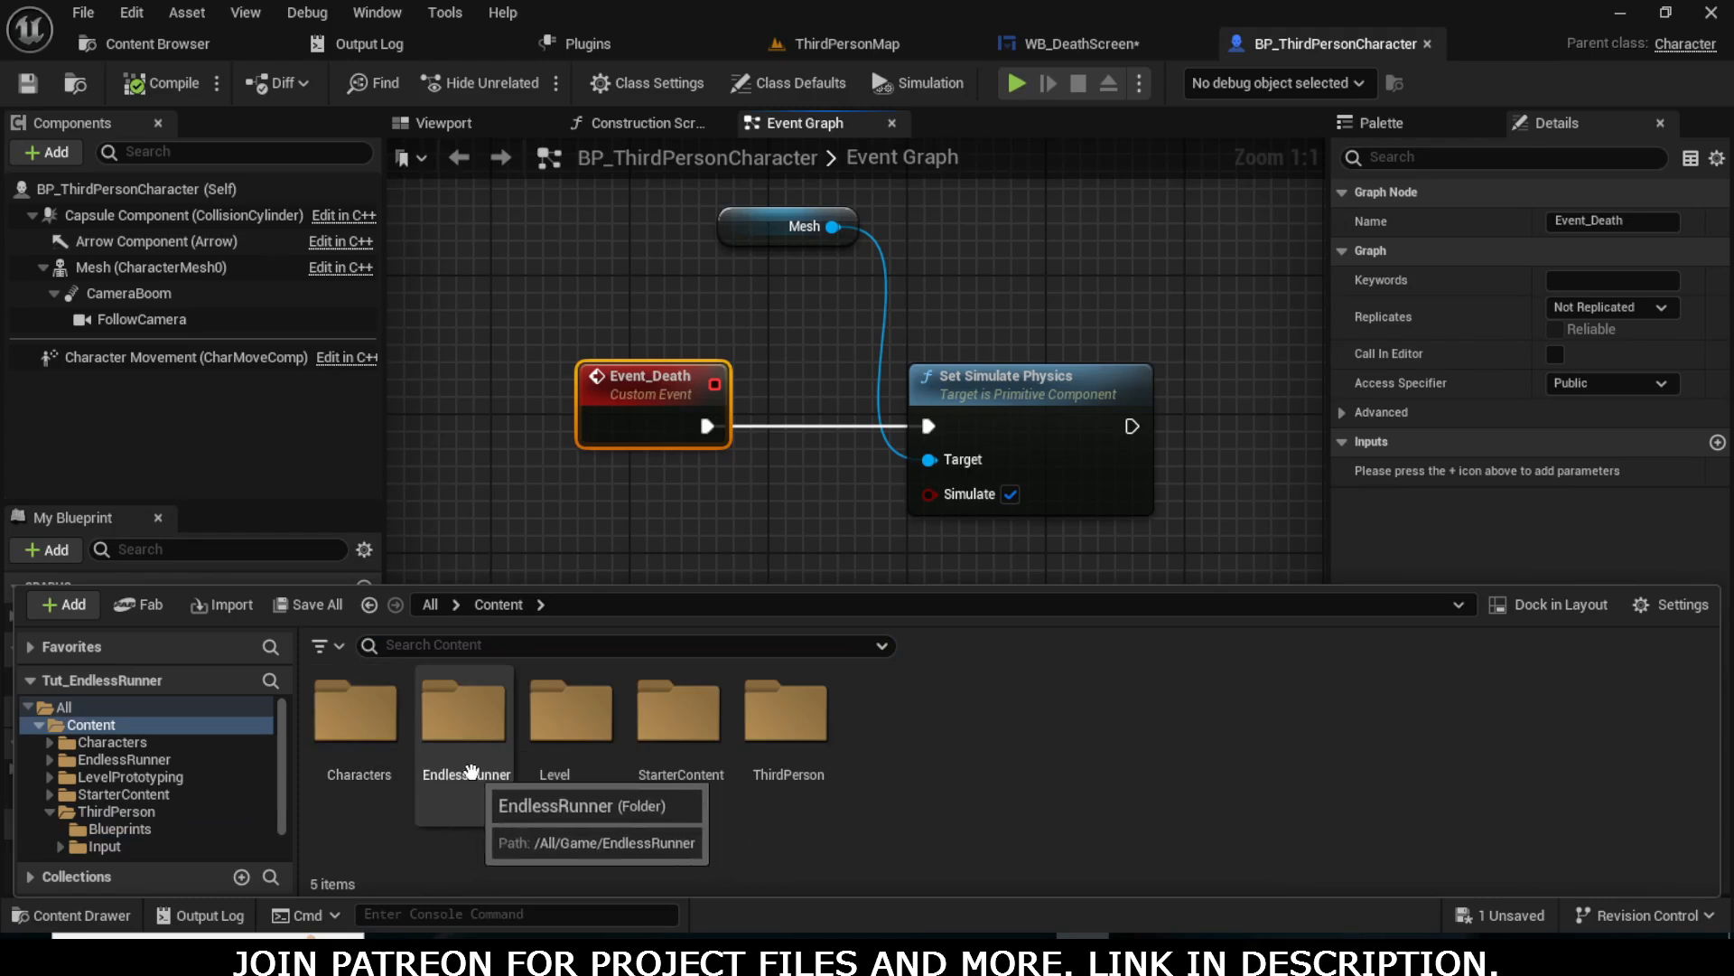
double_click(471, 770)
double_click(358, 761)
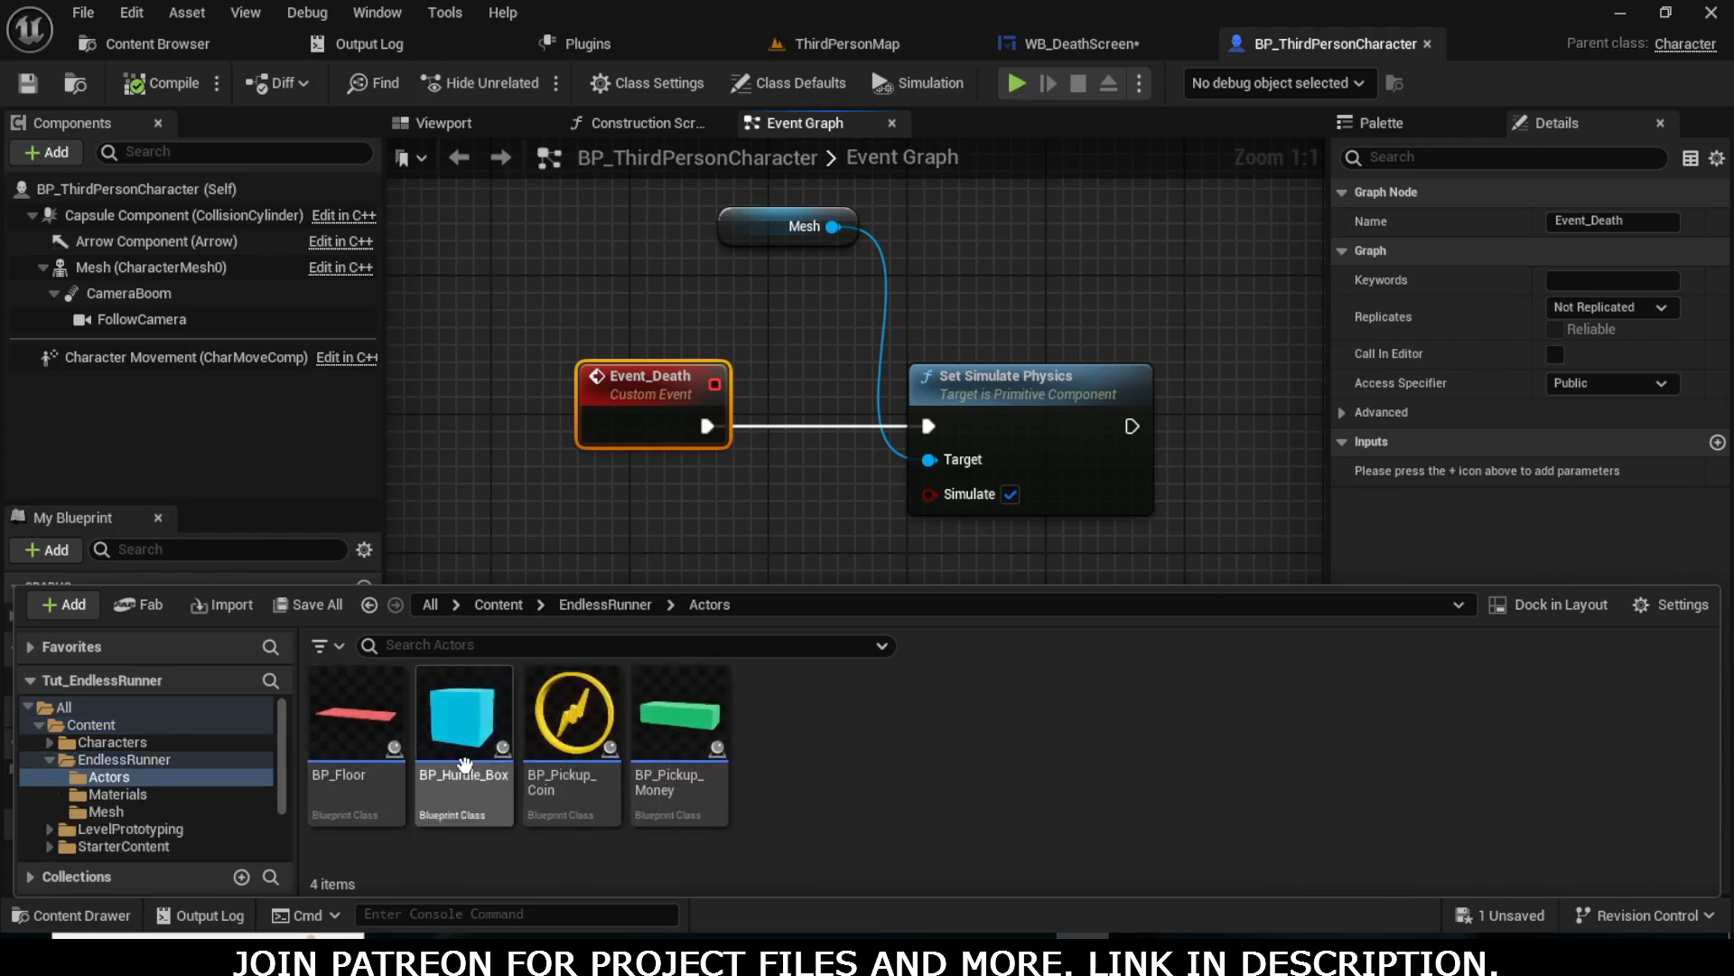
double_click(464, 766)
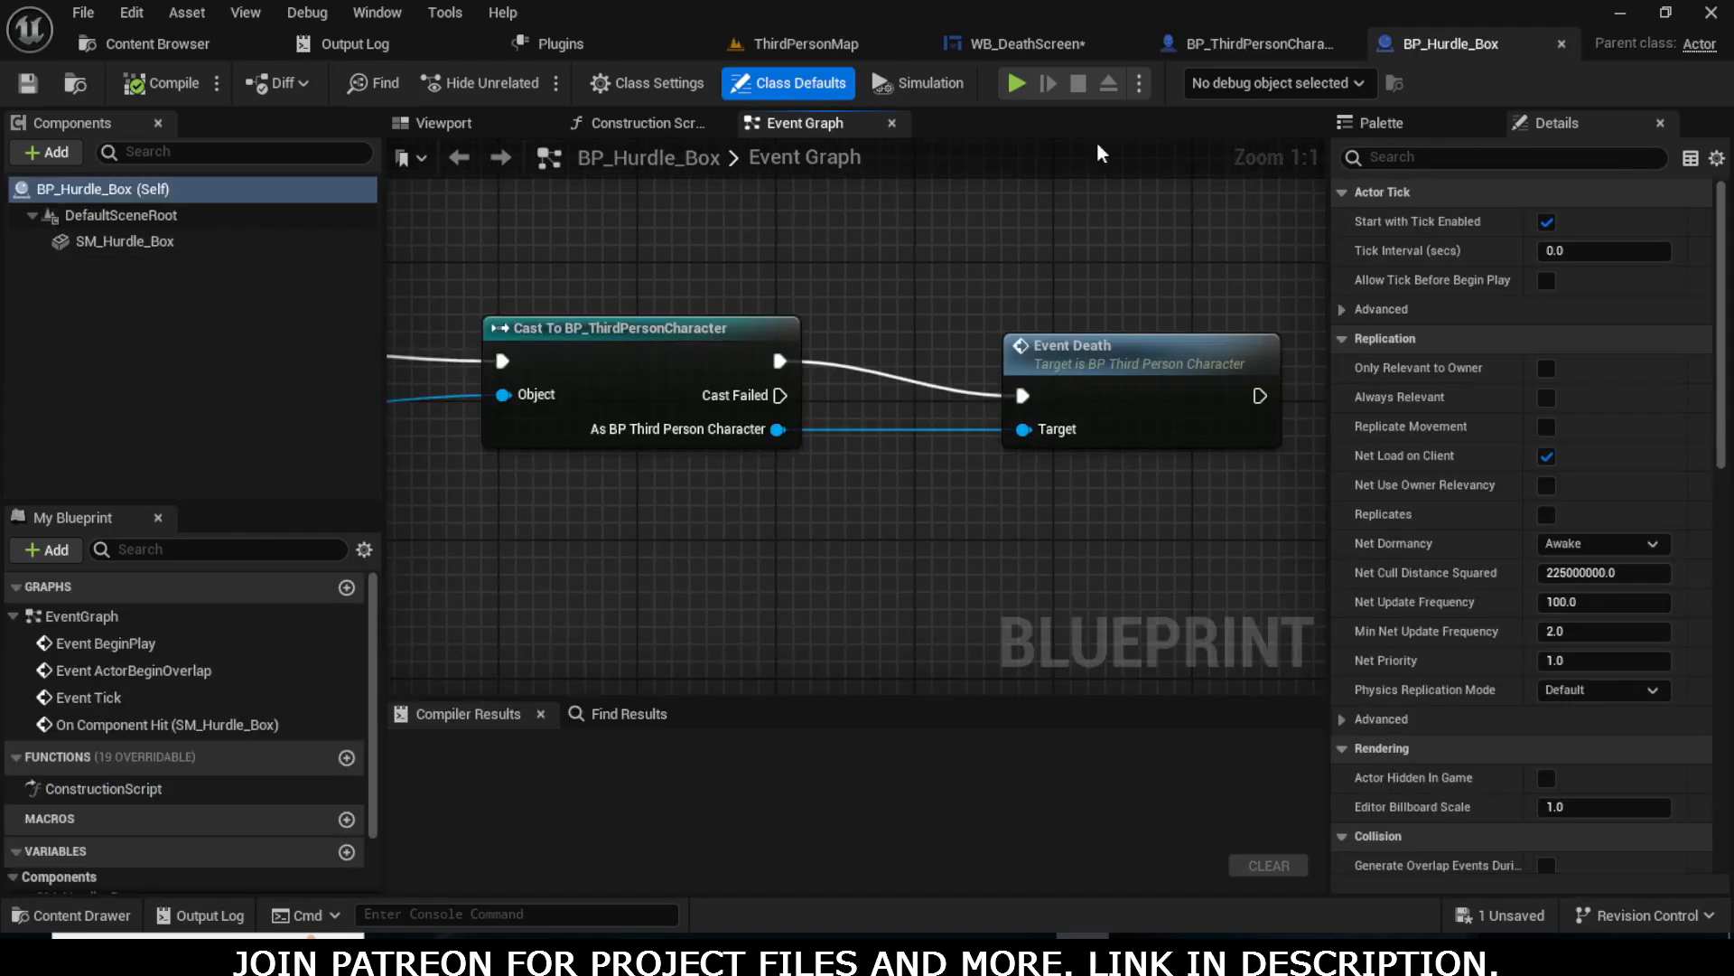
- Examine BP_Hurdle_Box's box mesh and the On Component Hit event with its cast to BP_ThirdPersonCharacter
scroll(713, 208, down, 7)
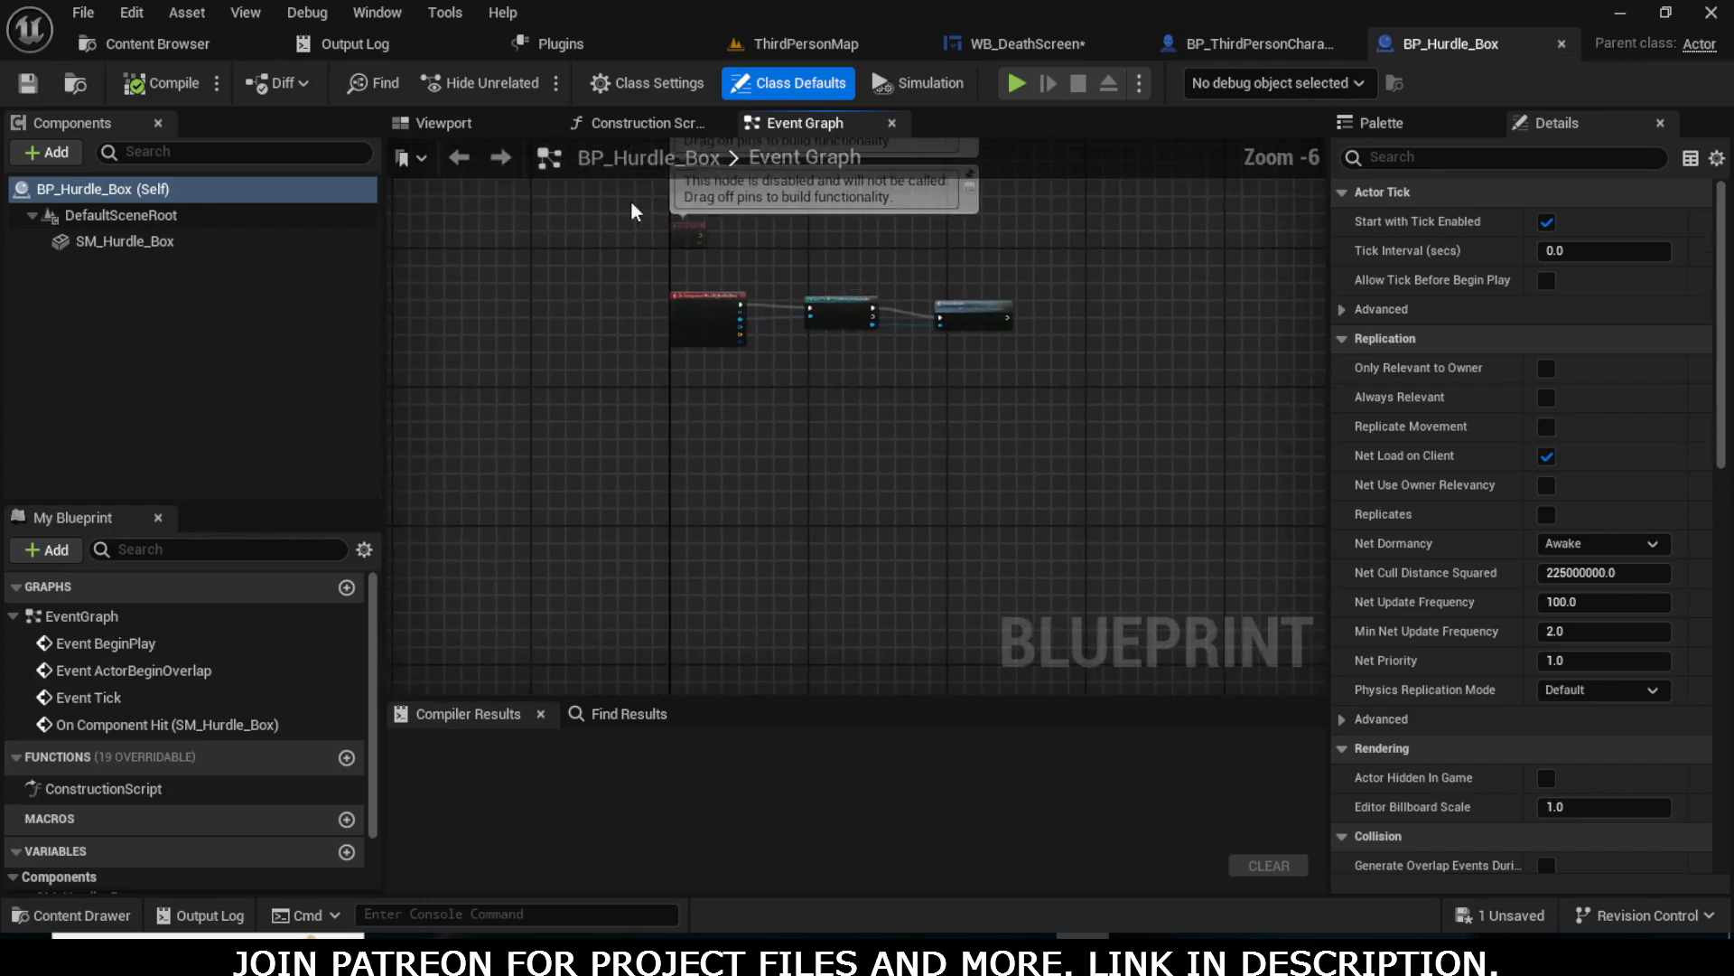
click(457, 124)
click(849, 386)
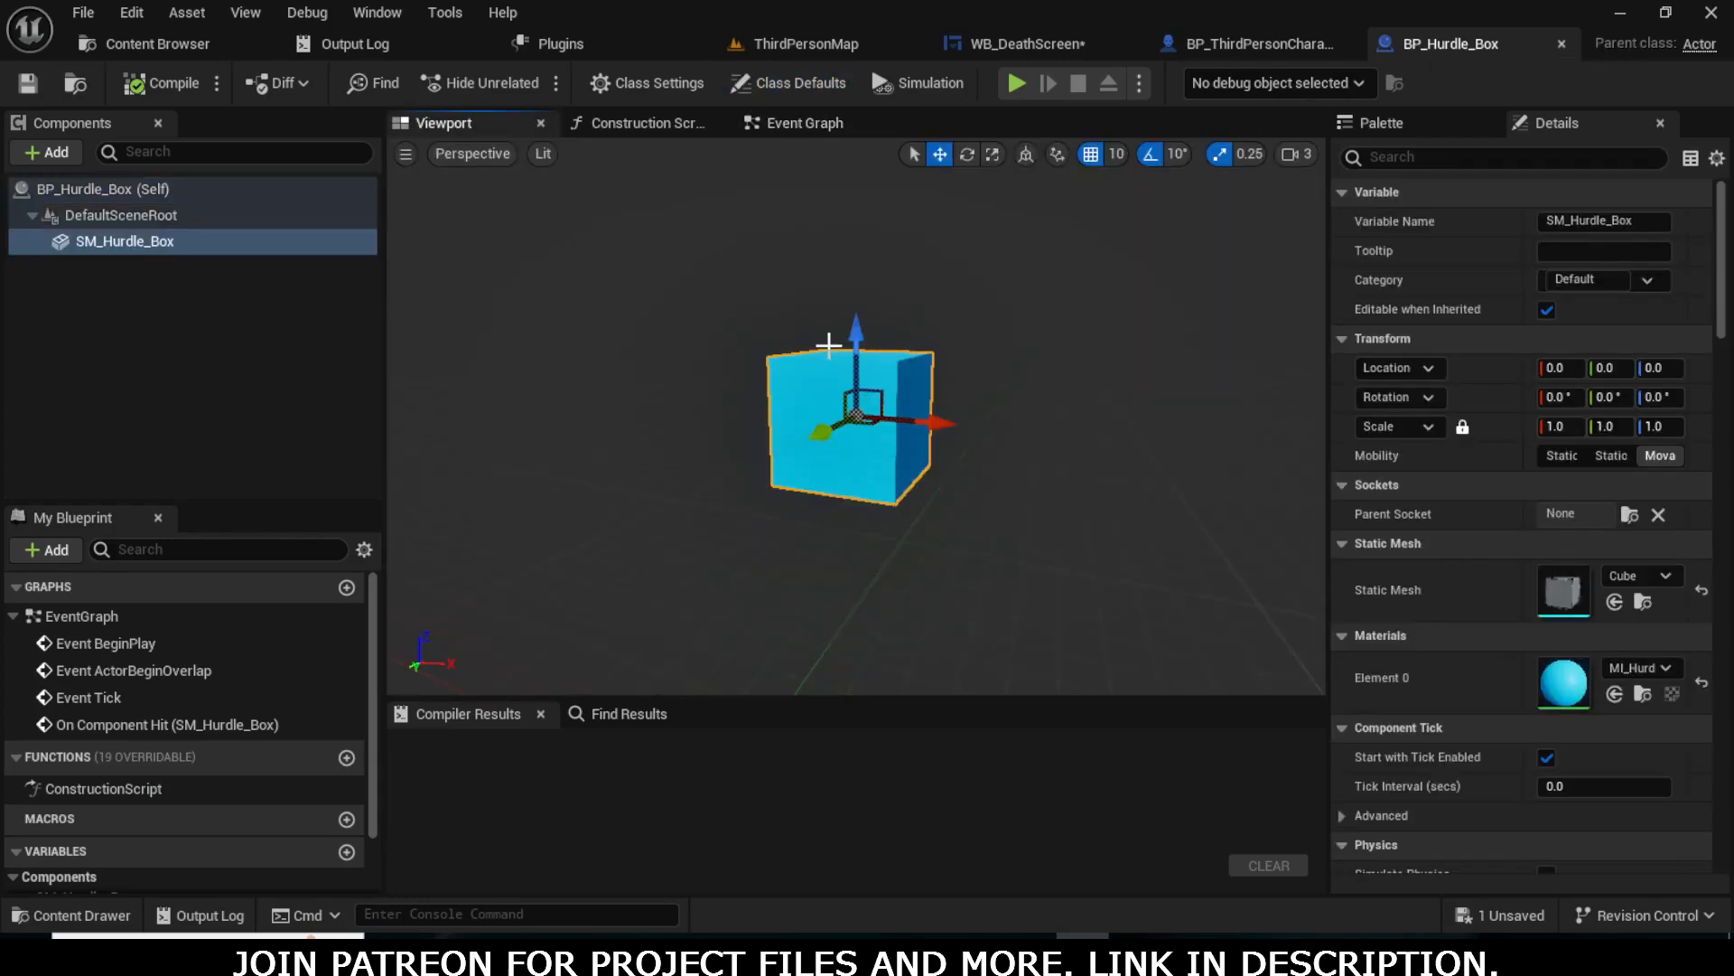
click(795, 123)
scroll(647, 357, up, 7)
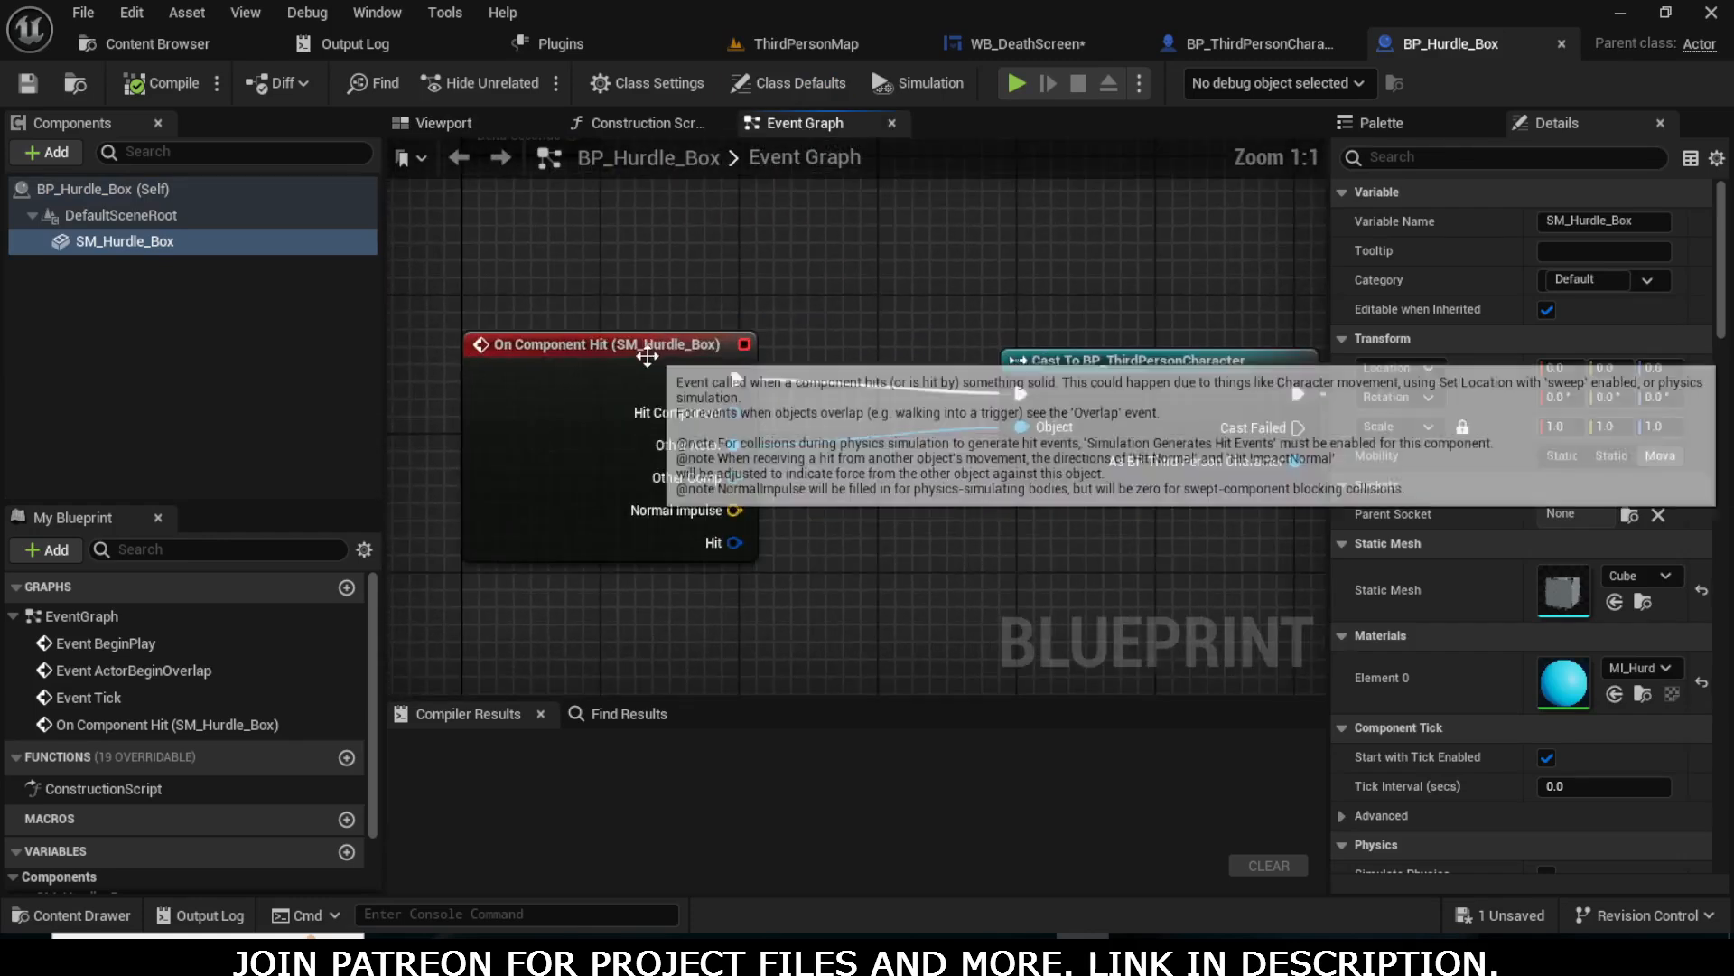
click(647, 357)
right_drag(642, 302, 633, 382)
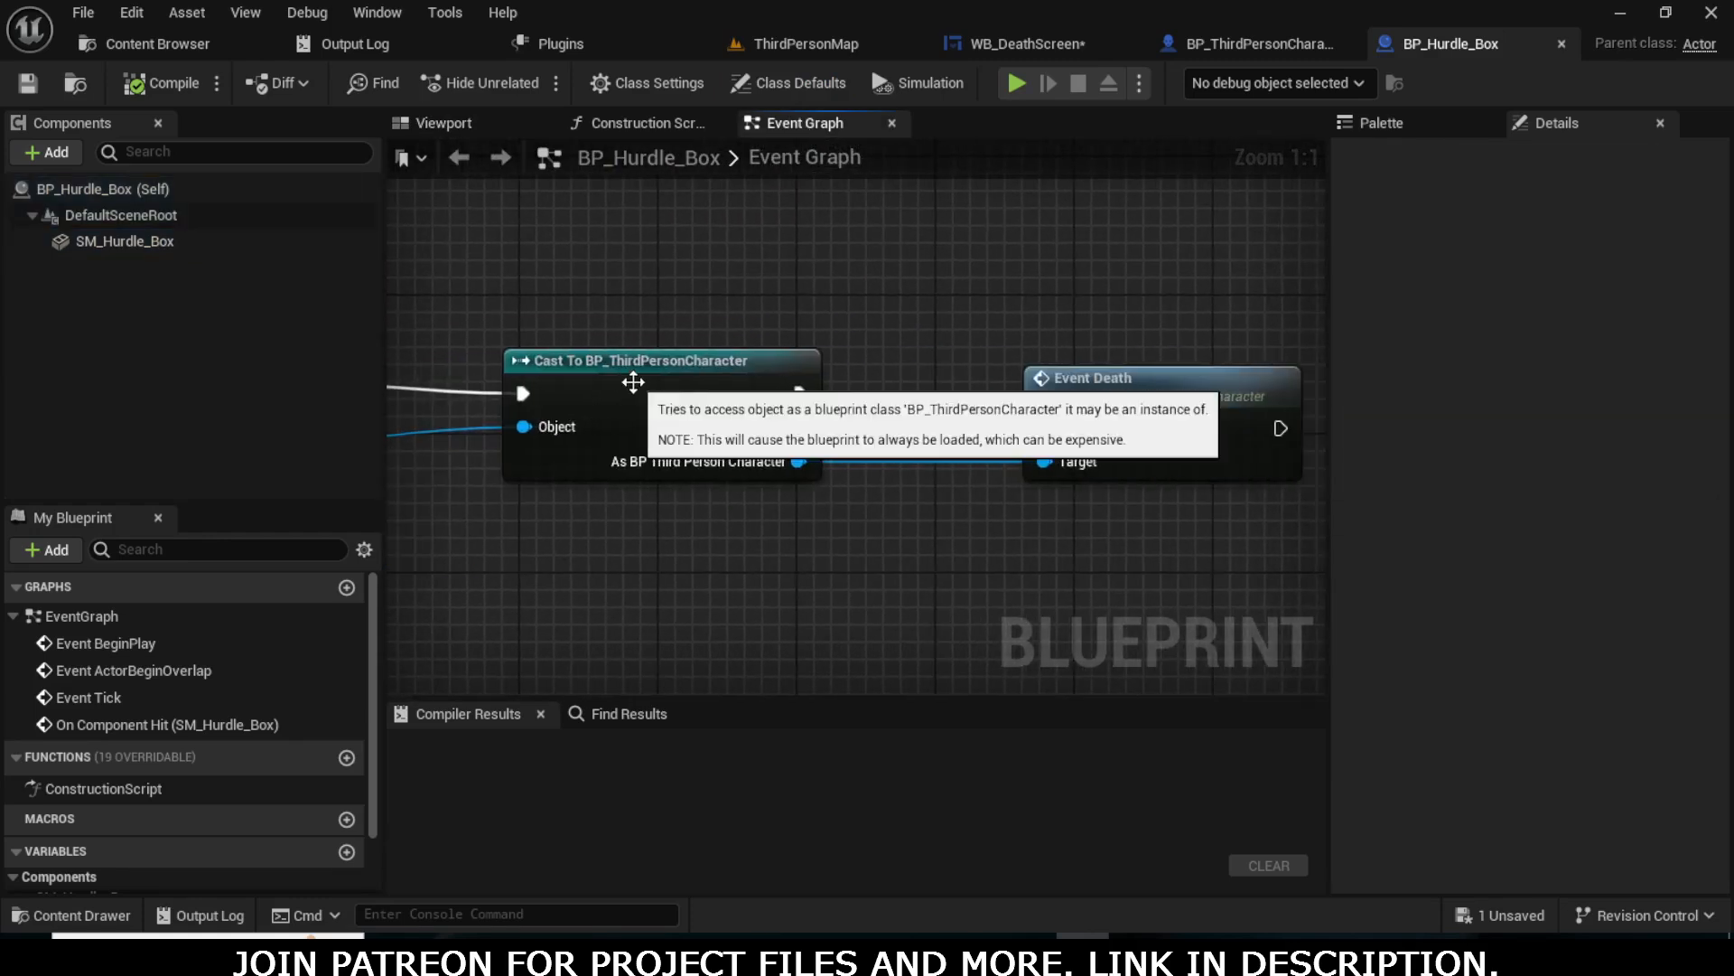
click(633, 383)
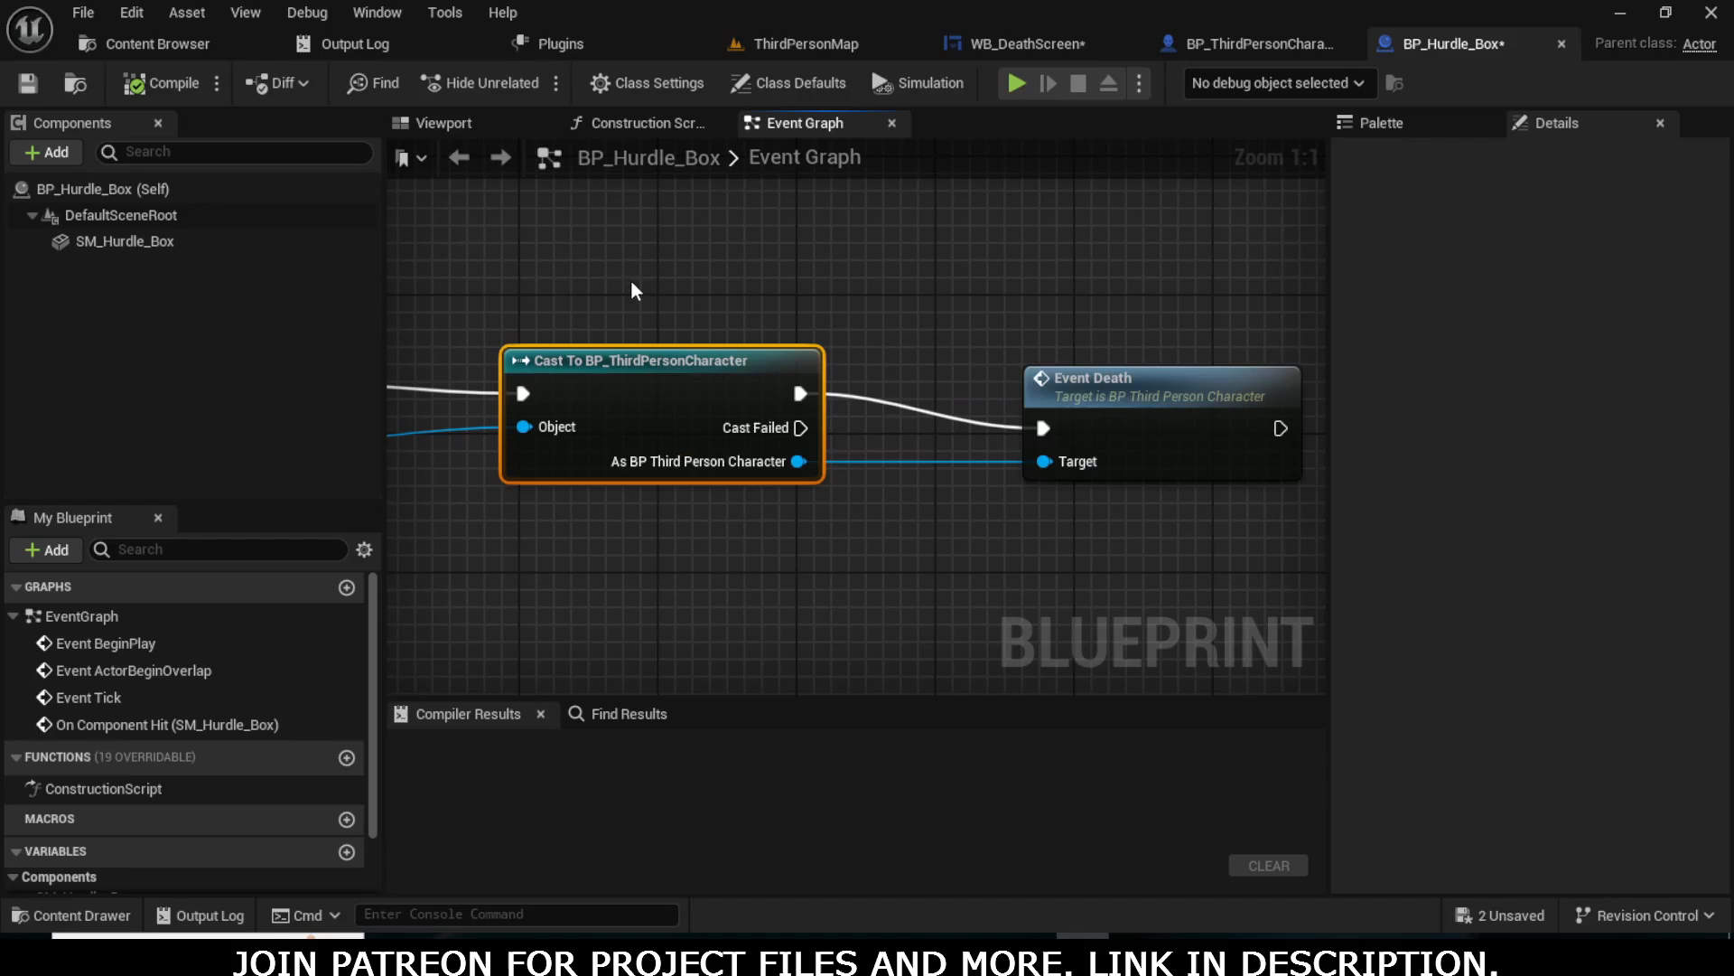
- Move the Event Death call node up level with the Cast To BP_ThirdPersonCharacter node
right_drag(654, 298, 628, 271)
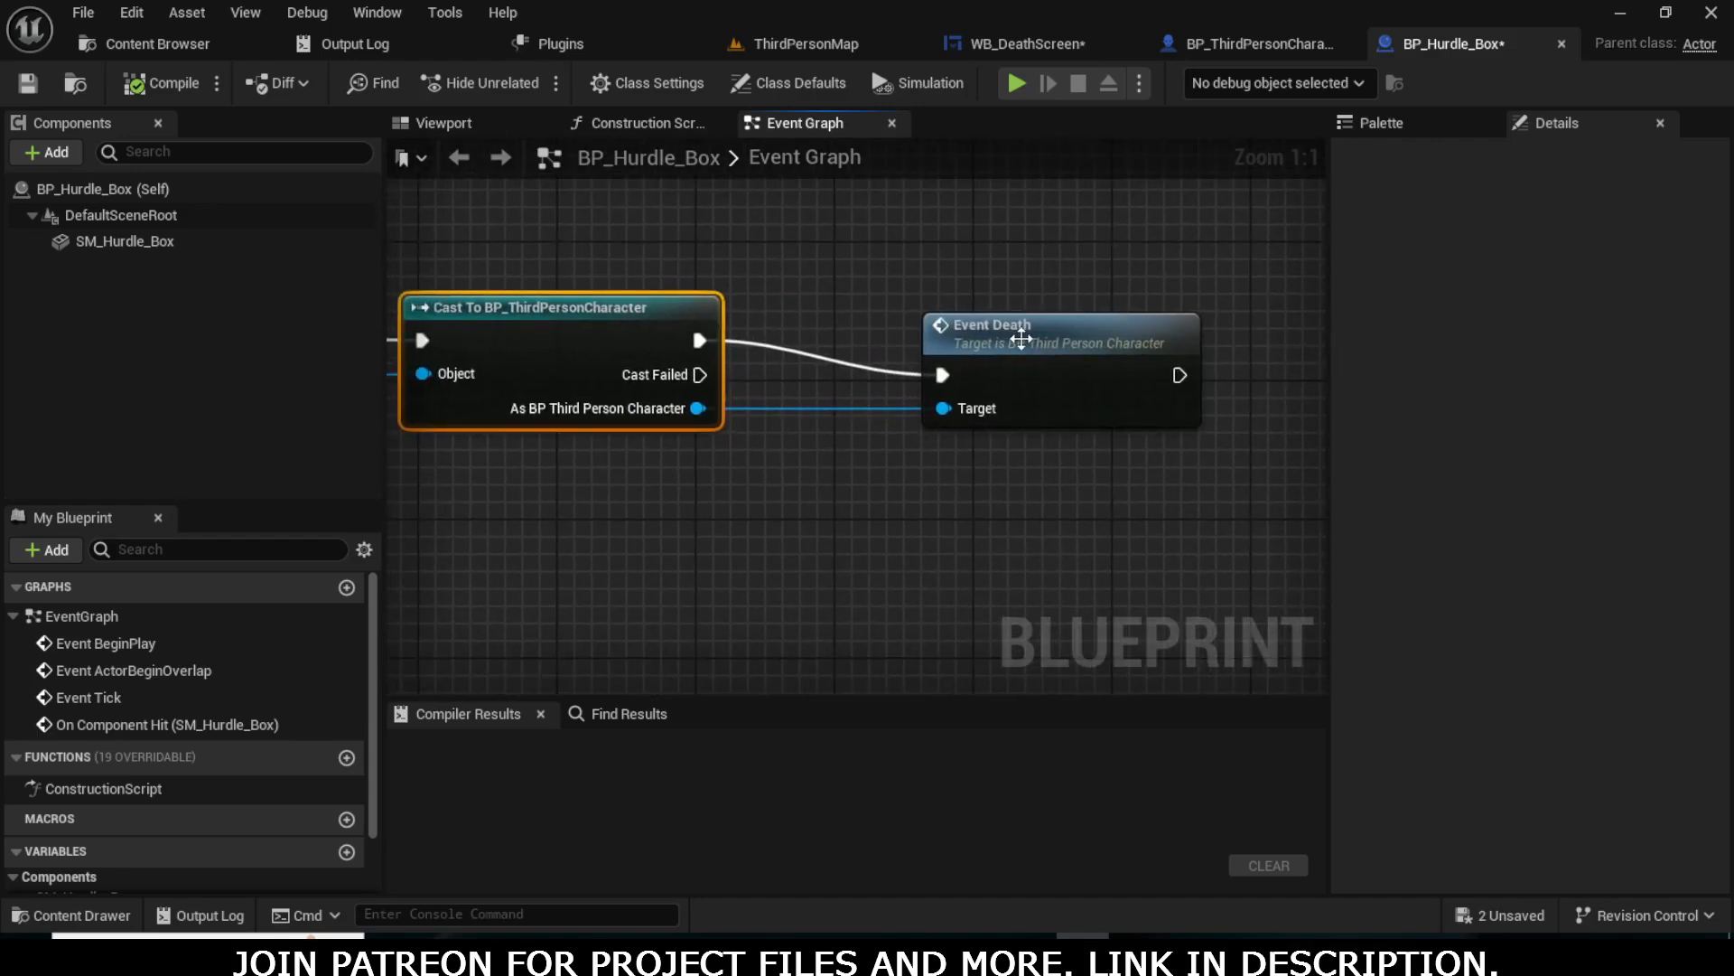
drag(1017, 340, 1017, 323)
right_drag(704, 344, 742, 338)
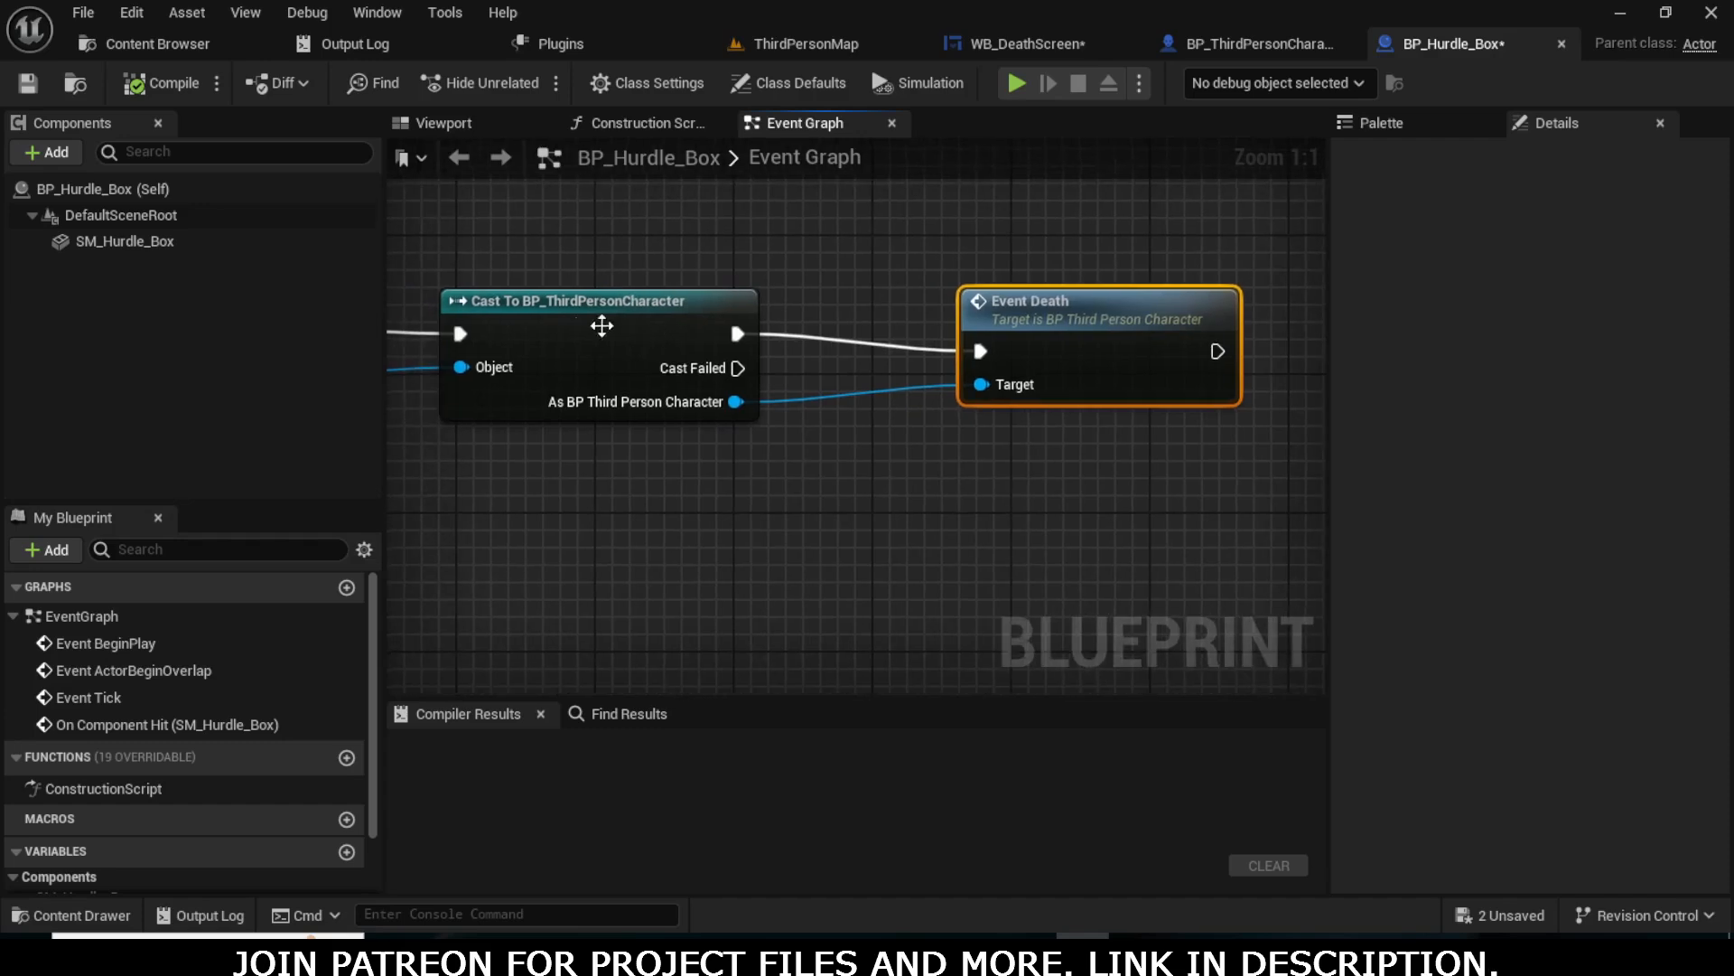
- Go to the Event_Death definition in BP_ThirdPersonCharacter and move the Mesh node closer to Set Simulate Physics
double_click(1121, 318)
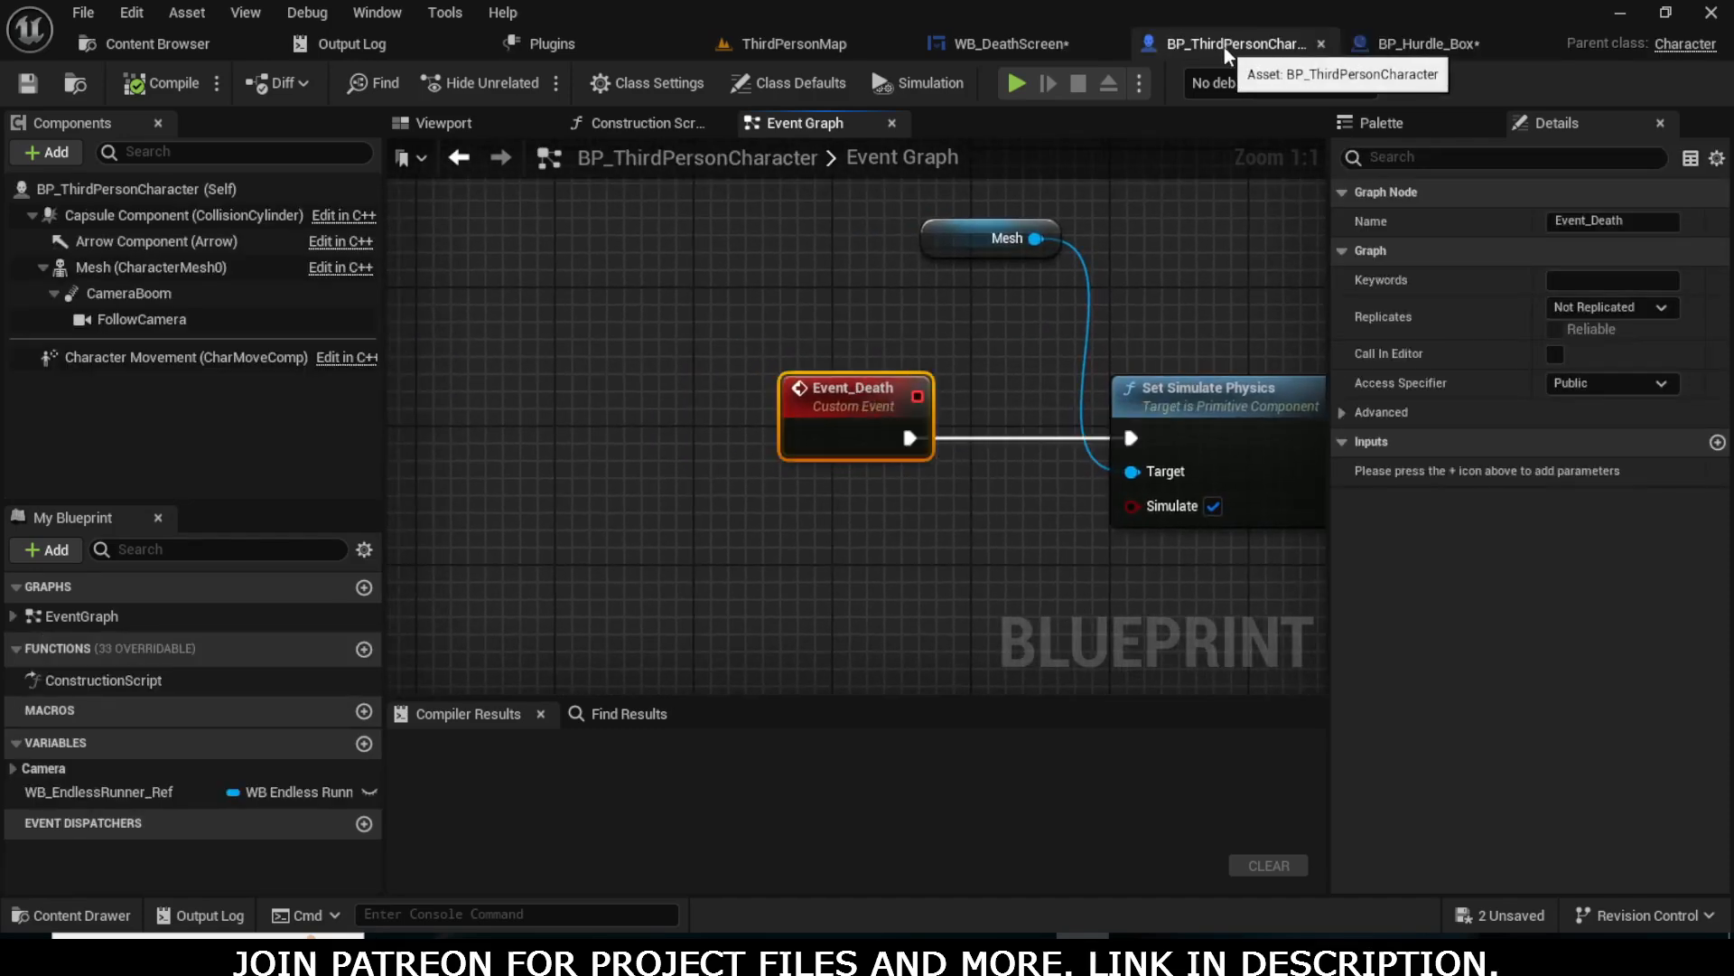
right_drag(1050, 357, 730, 357)
right_drag(836, 336, 840, 370)
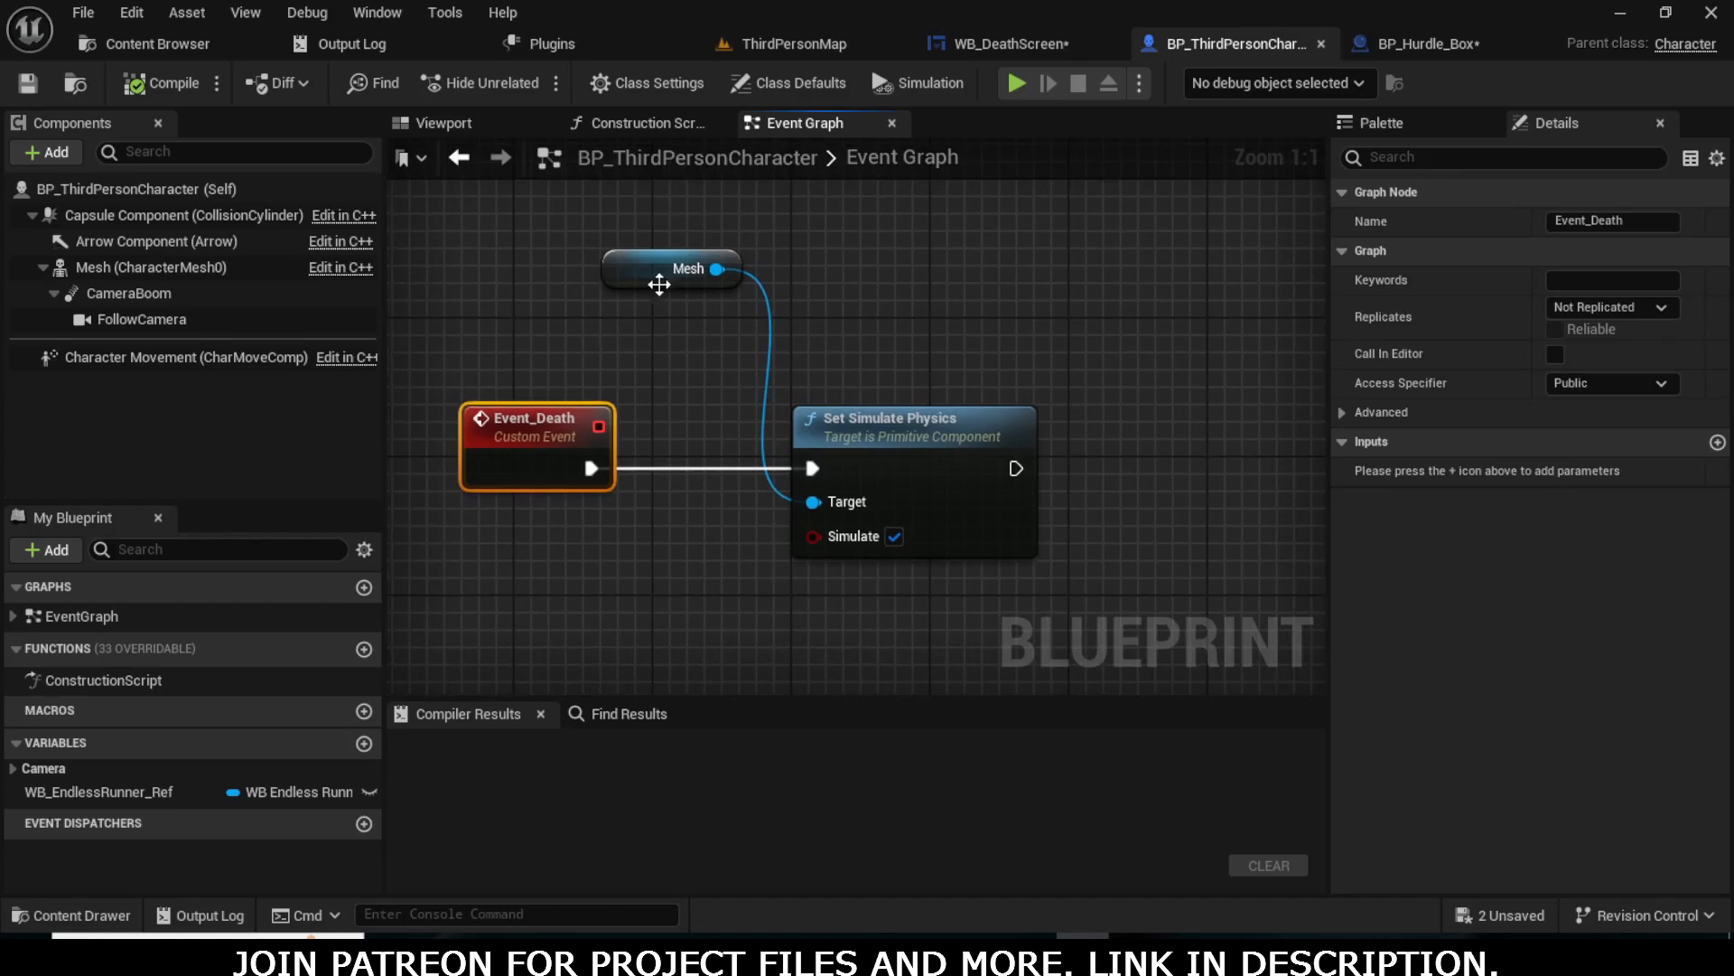
drag(659, 284, 935, 593)
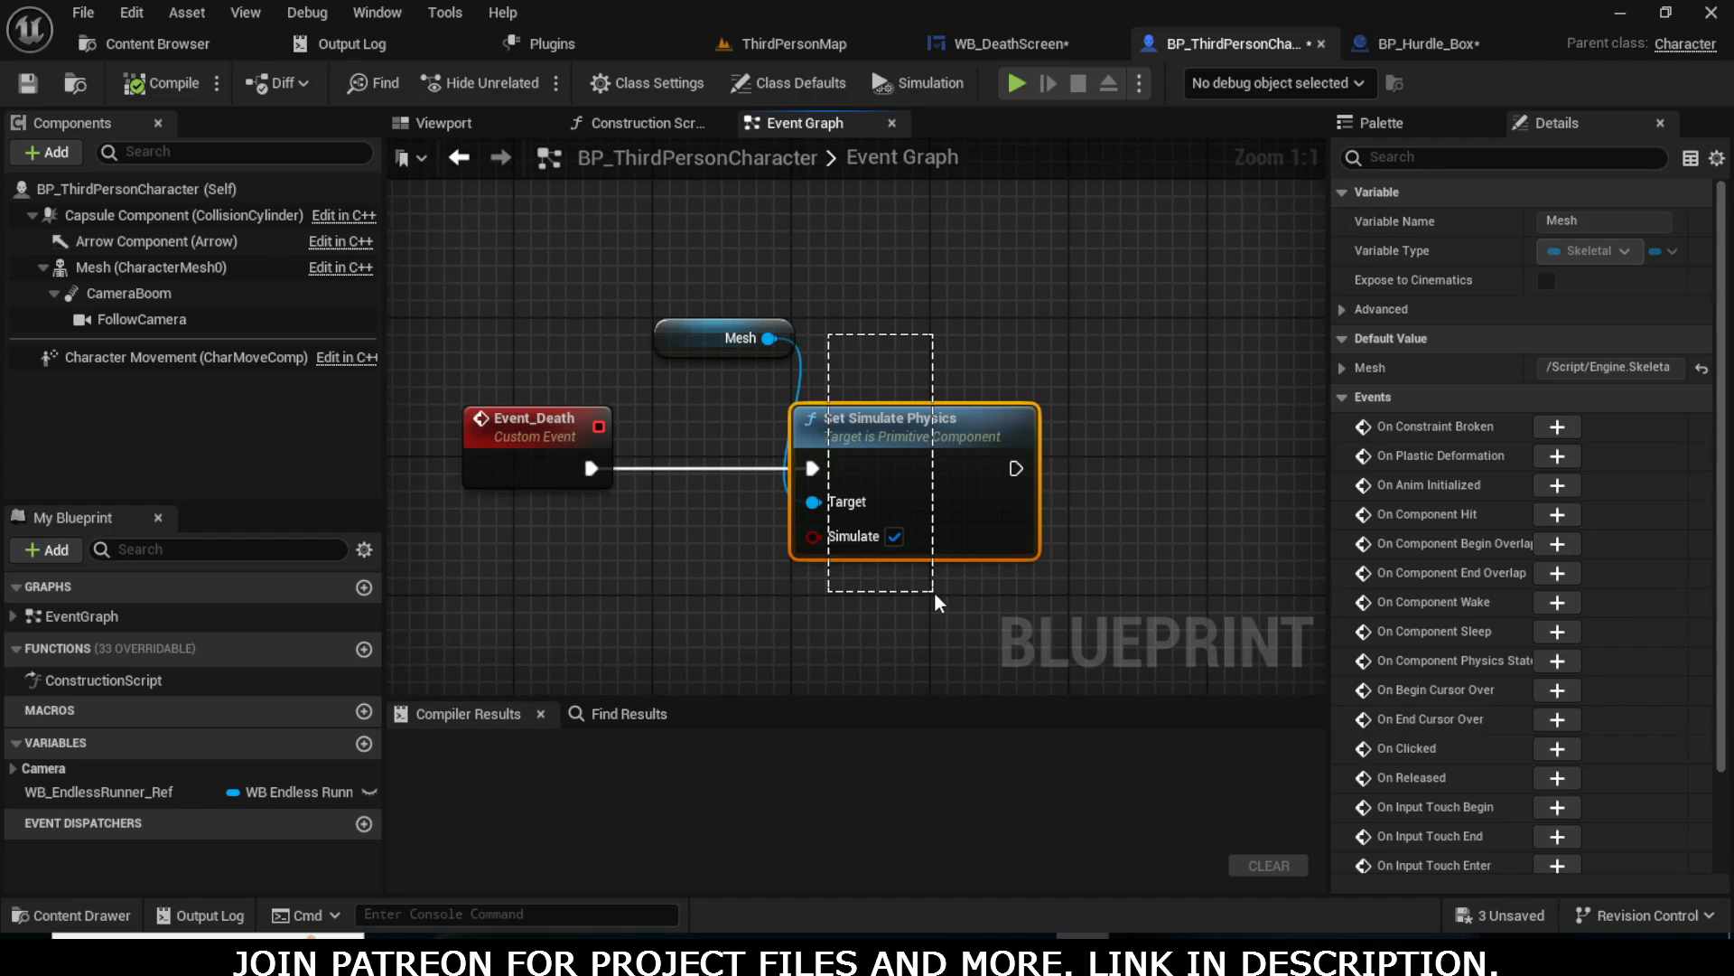
drag(937, 603, 938, 603)
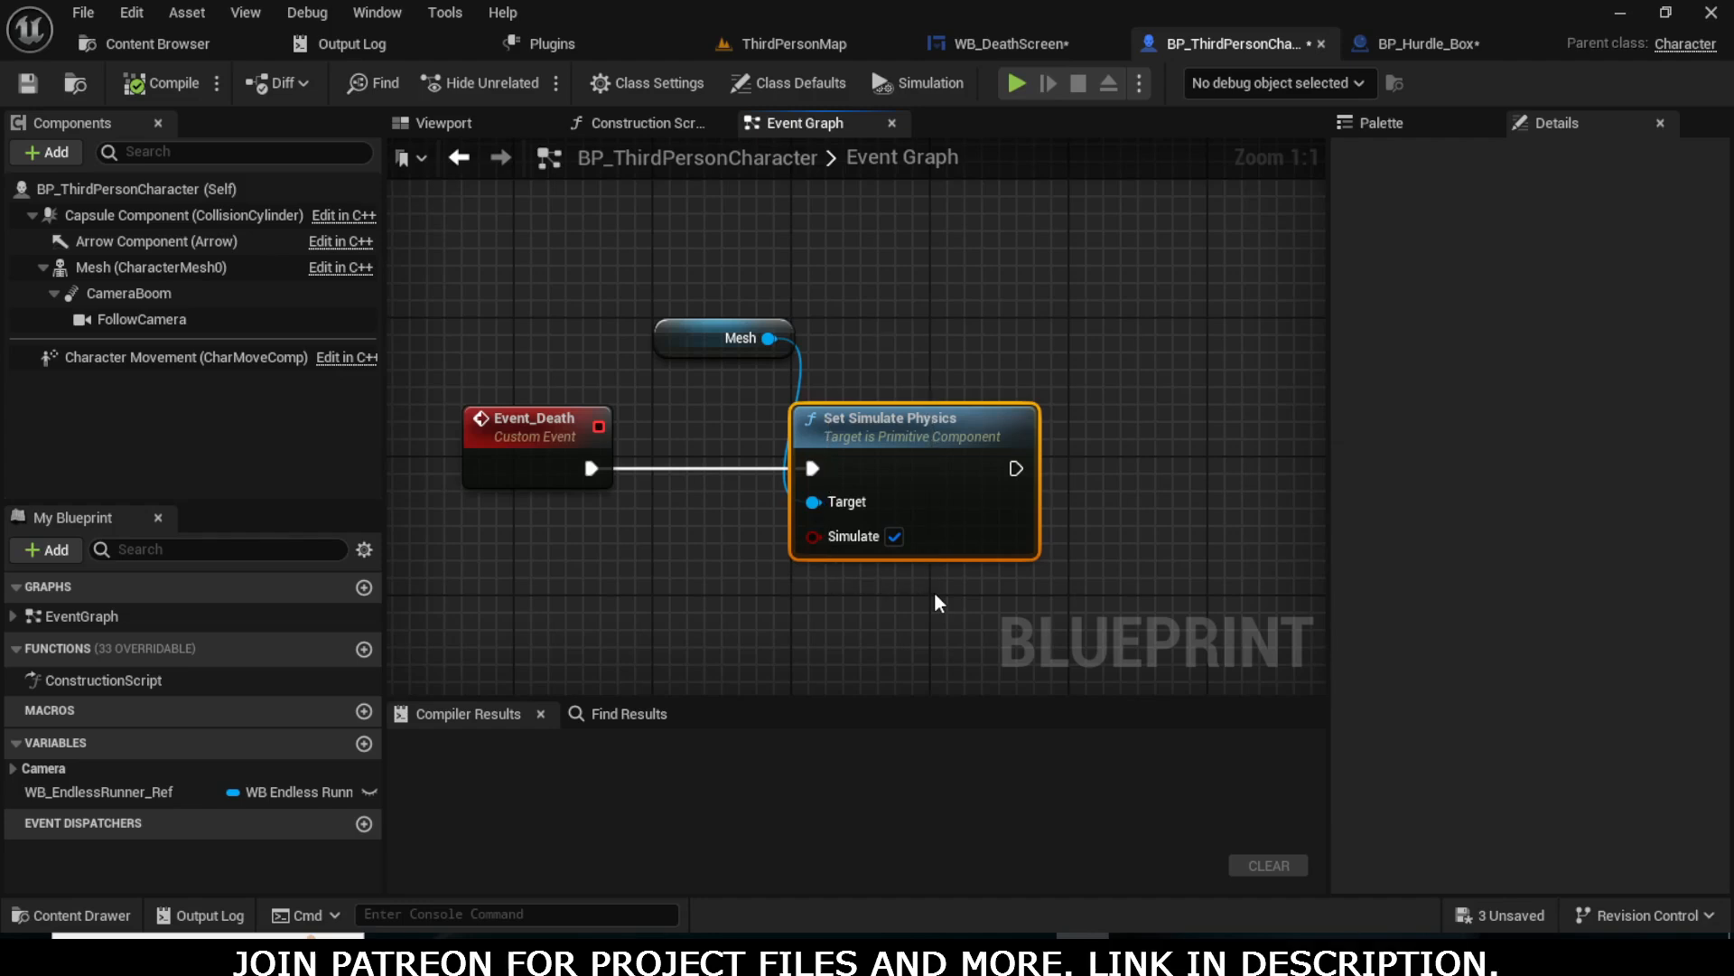
click(937, 602)
right_drag(906, 584, 868, 479)
scroll(809, 403, down, 2)
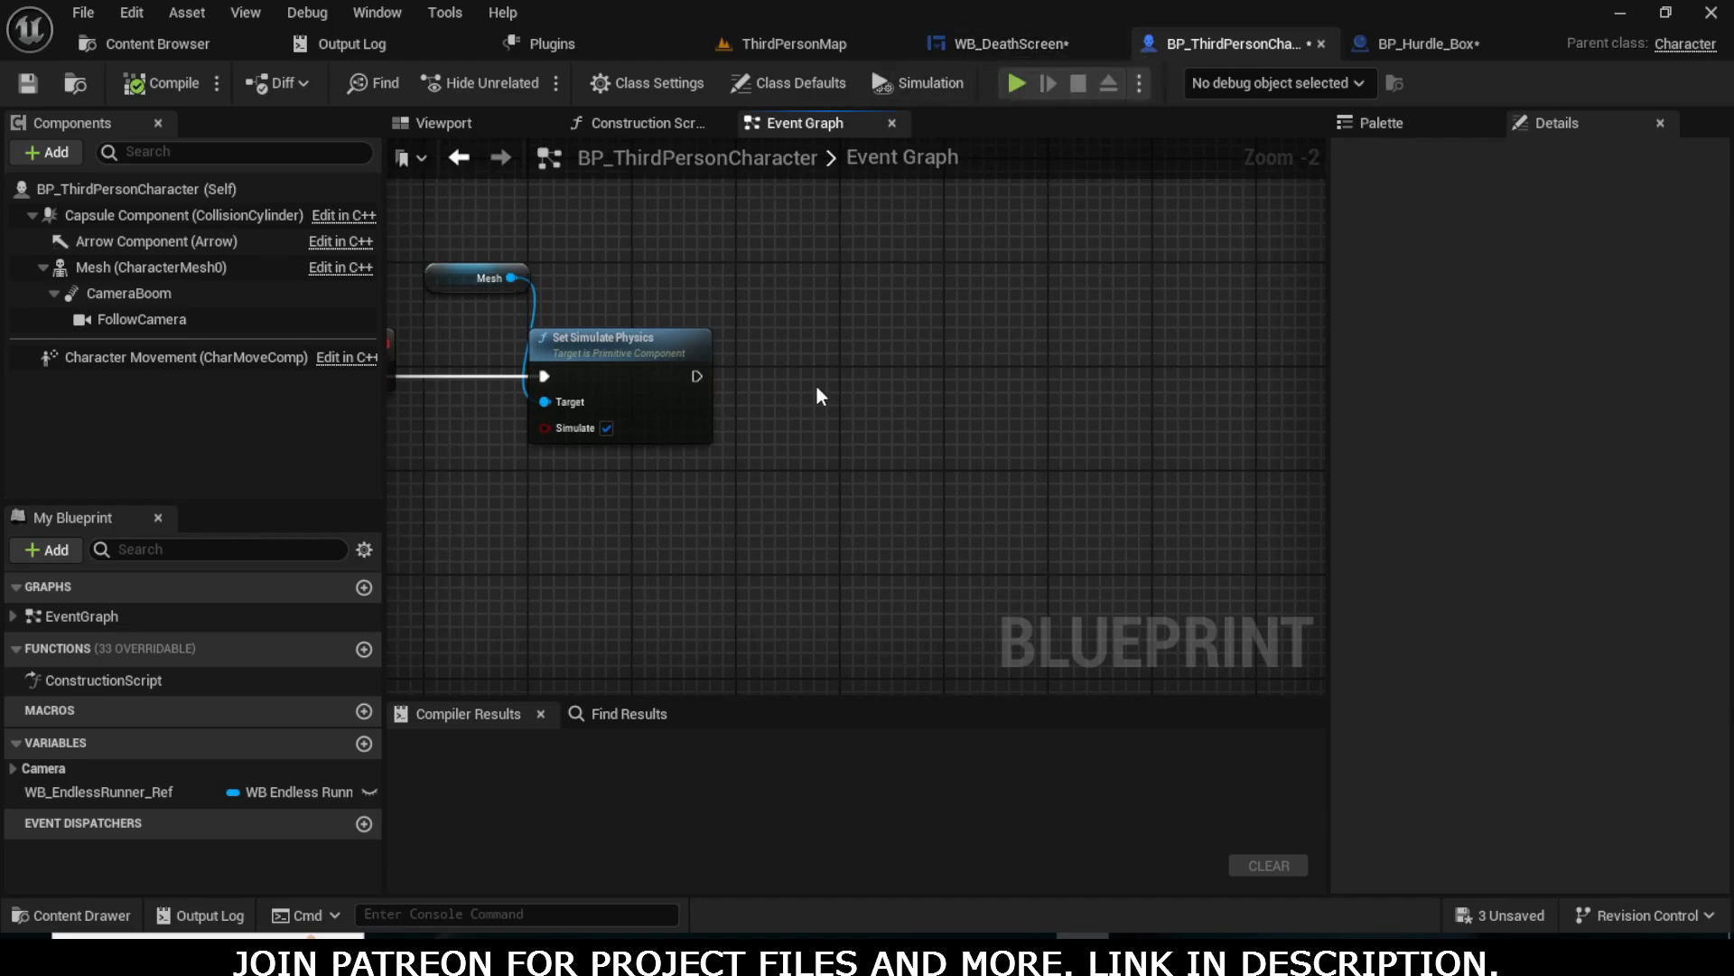
- Add a Create Widget node after Set Simulate Physics and set its class to WB_DeathScreen
right_drag(820, 396, 783, 395)
drag(658, 376, 790, 387)
text(create)
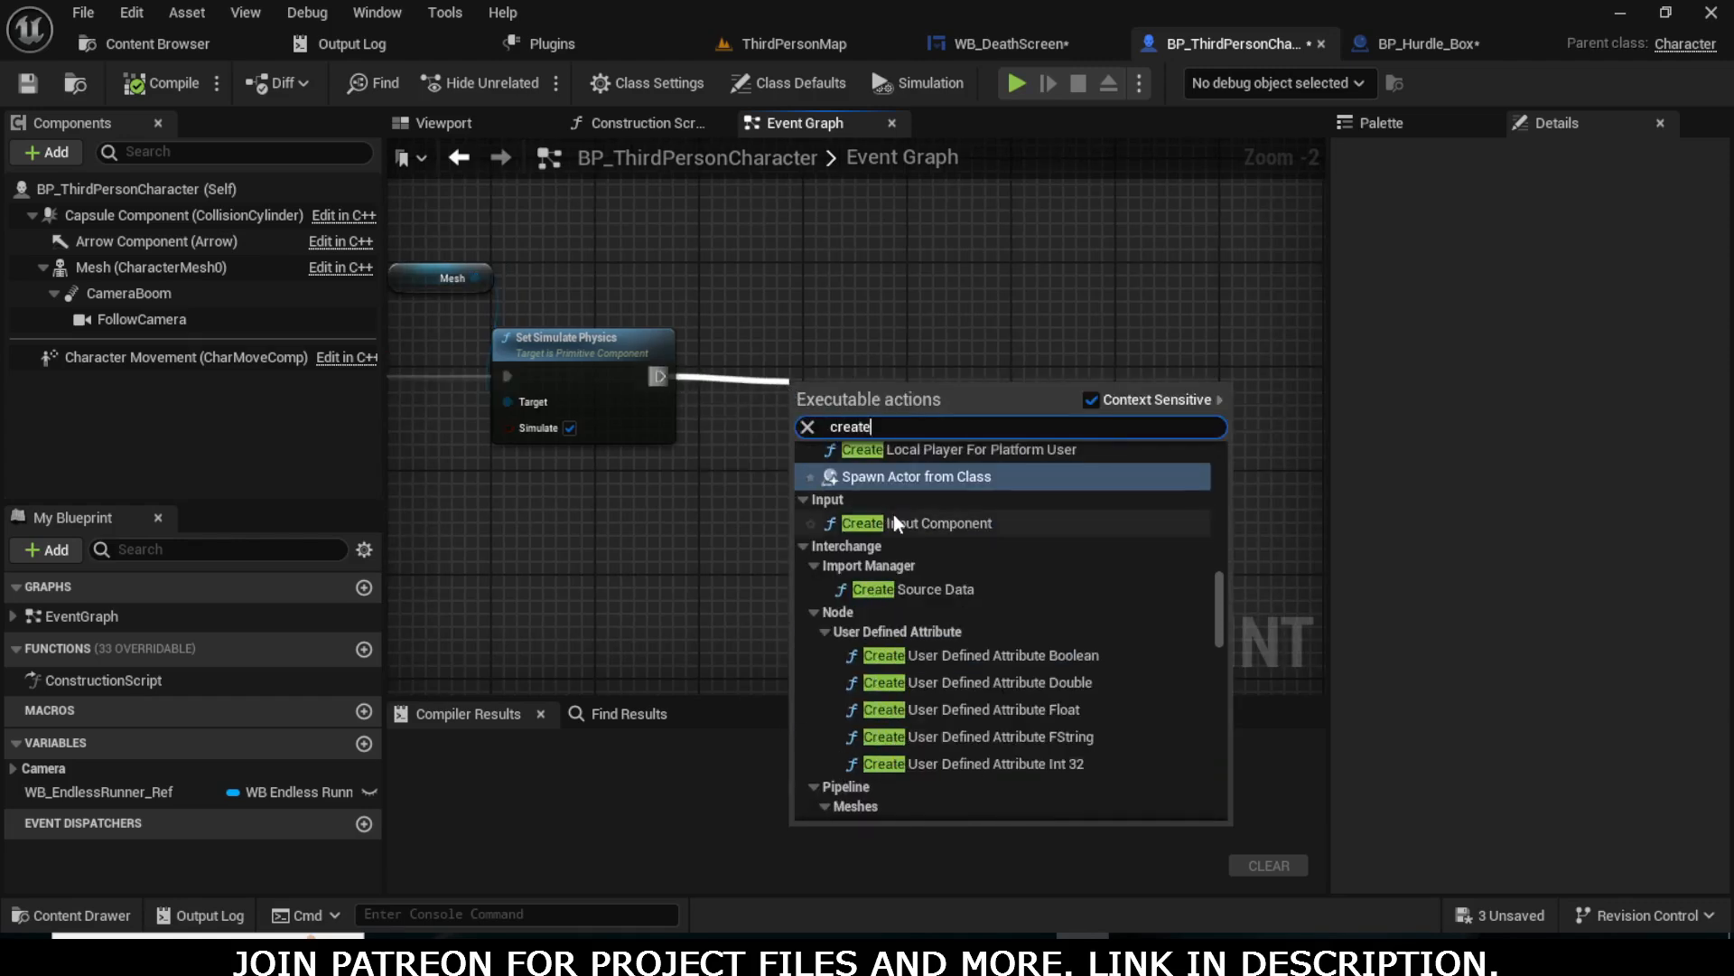
text( widg)
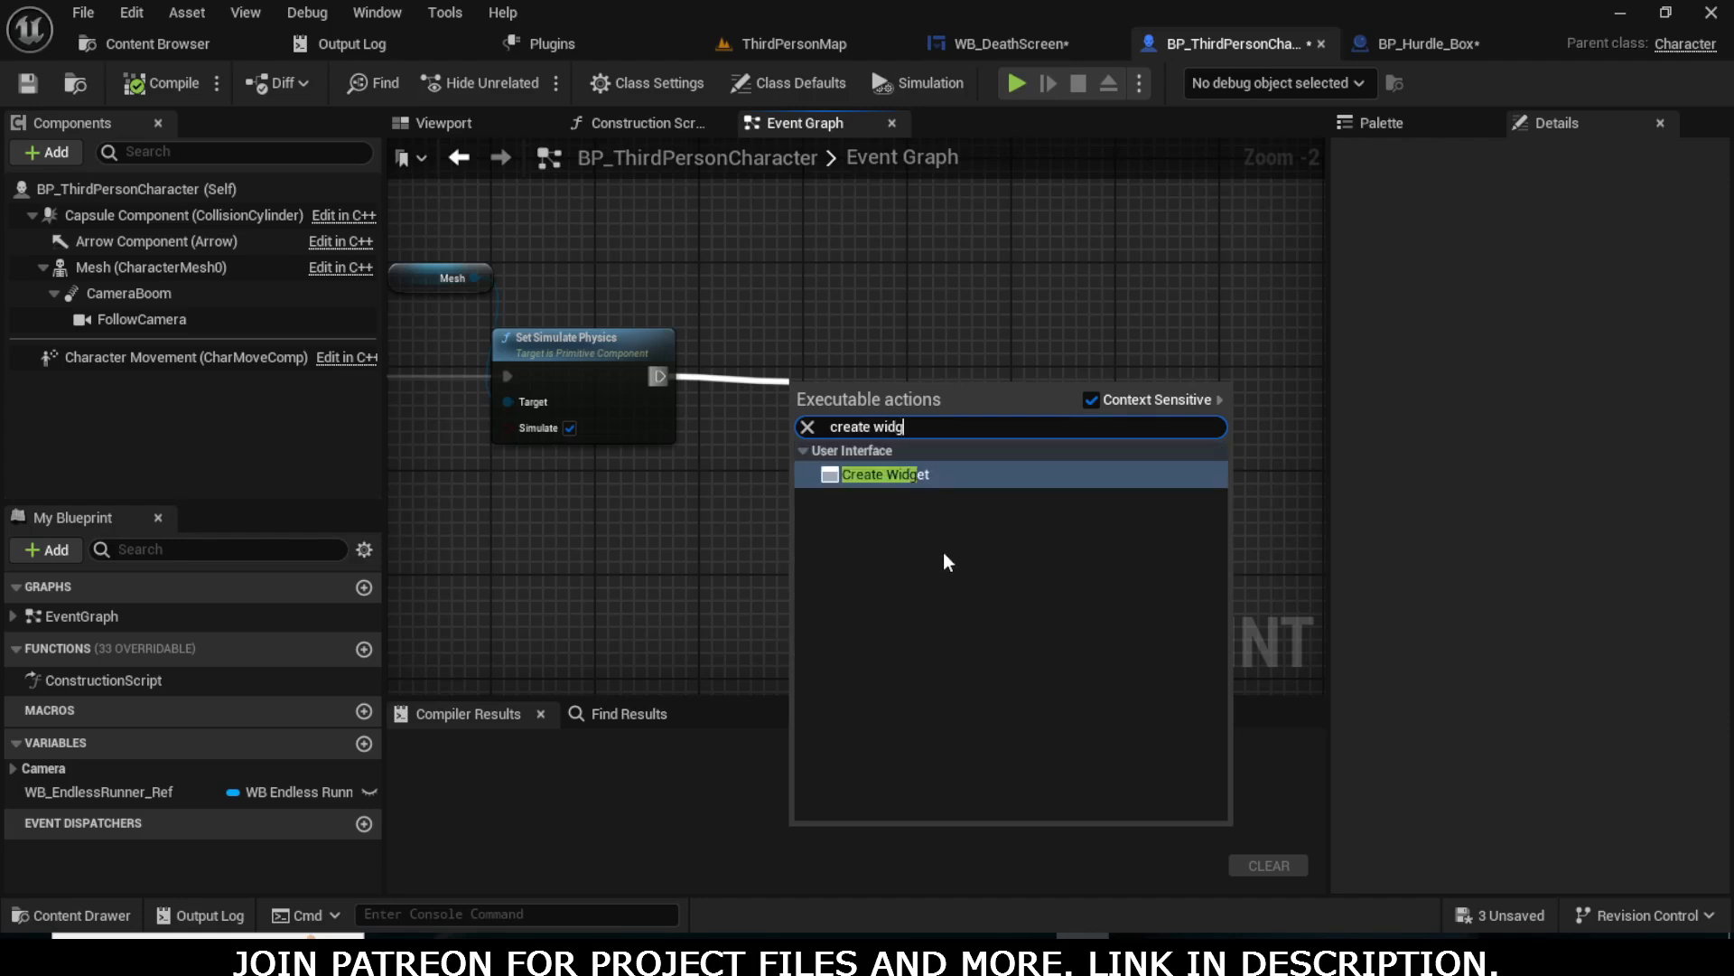
click(912, 475)
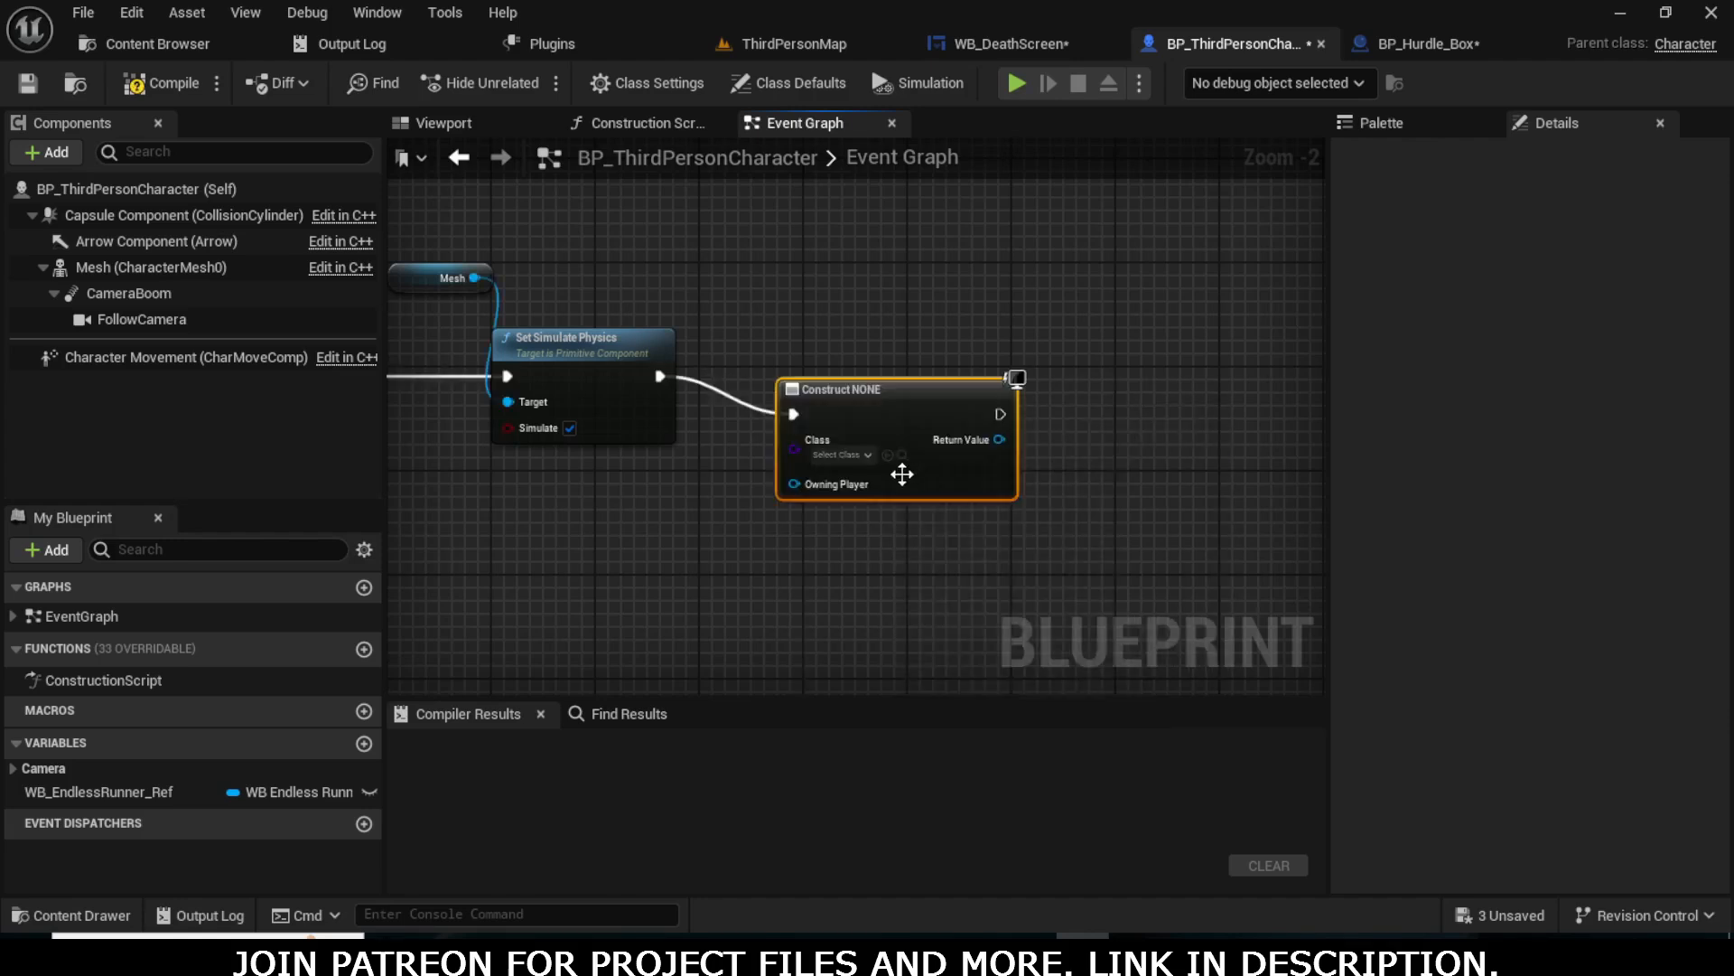
click(848, 416)
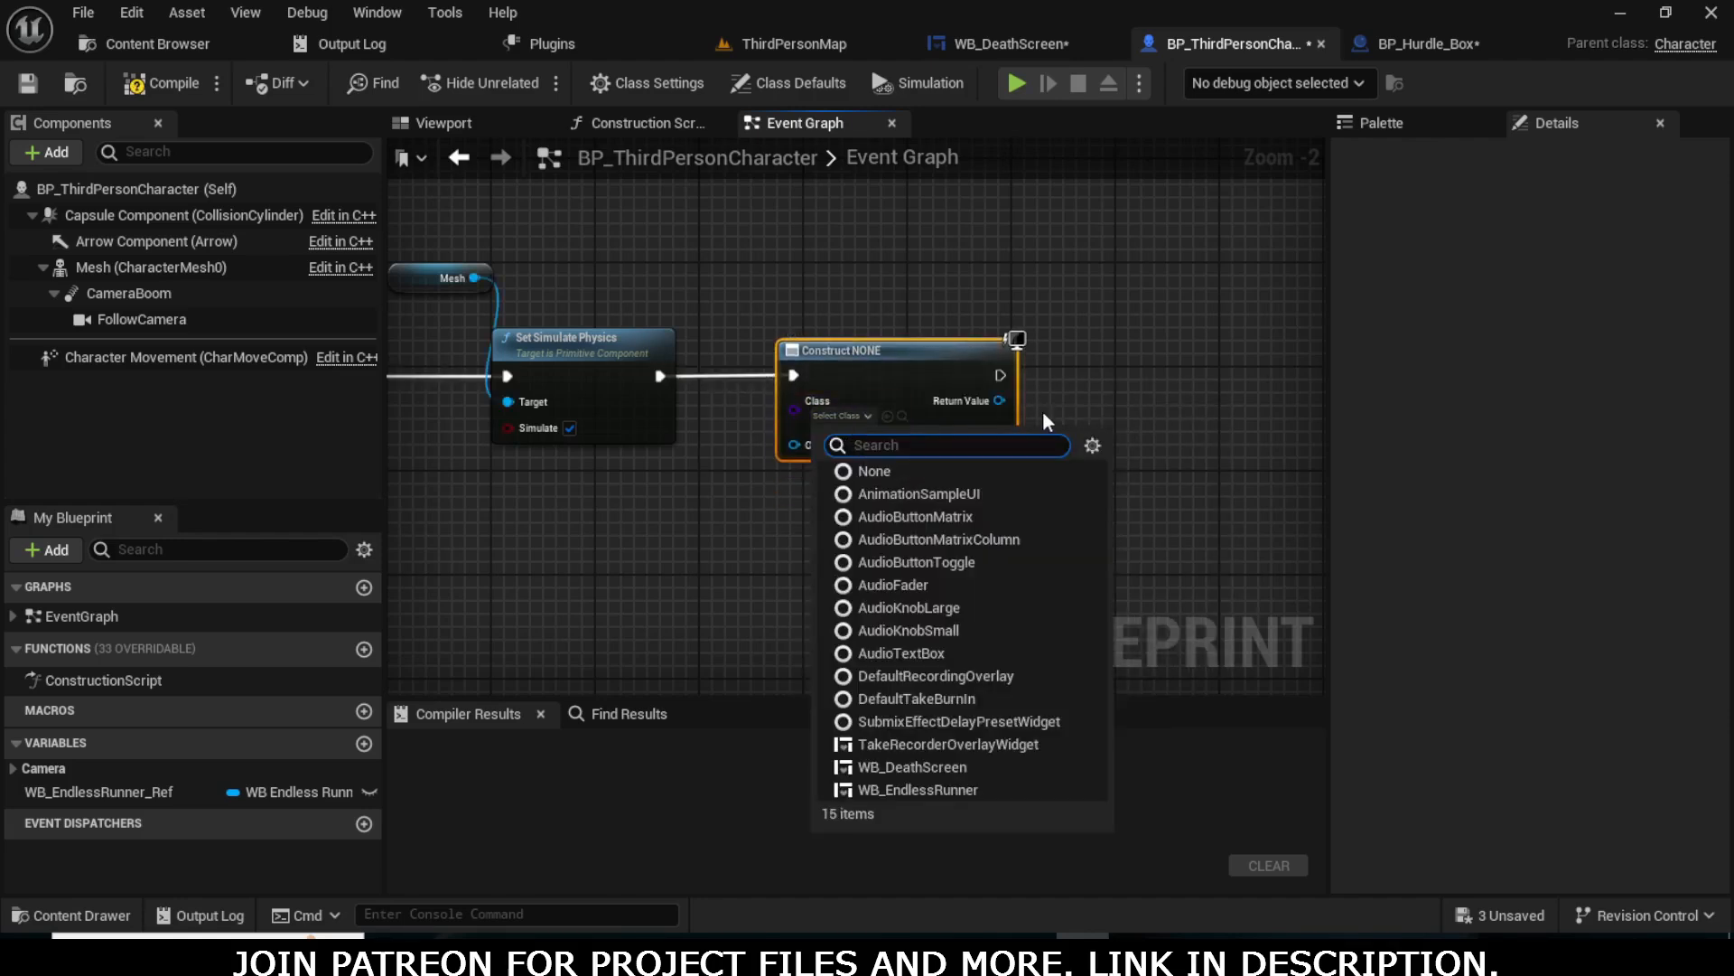
text(wb_)
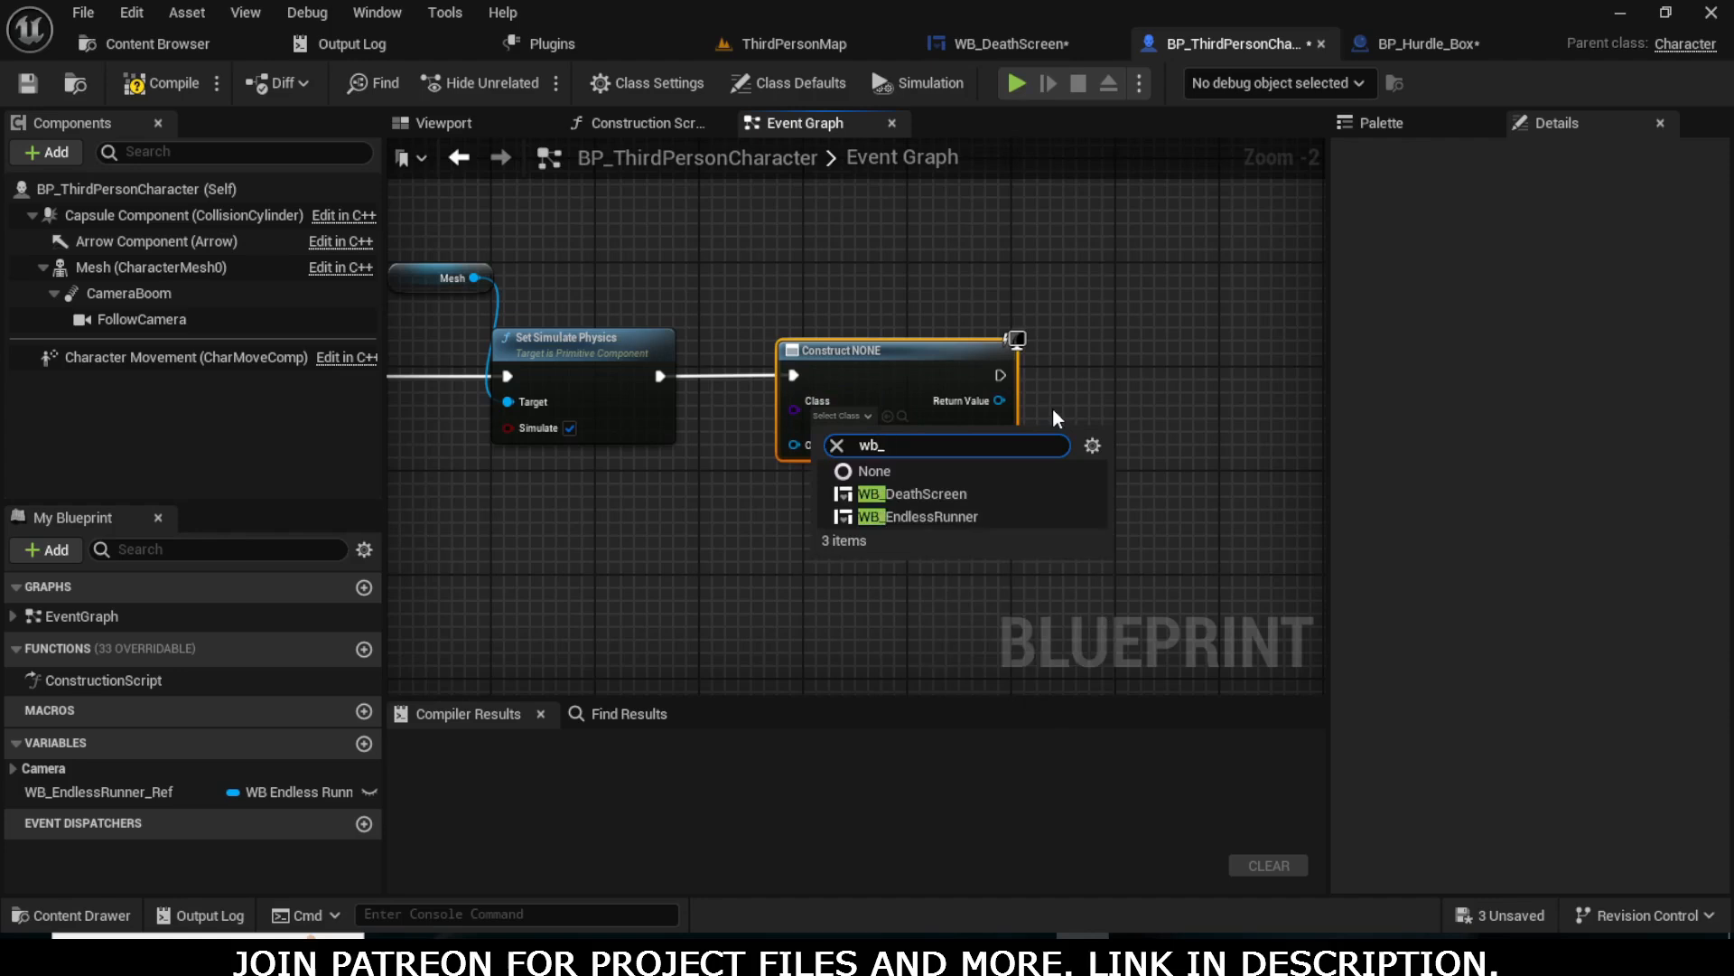
click(921, 494)
- Promote the Create WB Death Screen Widget node's return value to a variable named WB_DeathScreen_ref
right_drag(1021, 449, 813, 479)
scroll(813, 470, up, 2)
right_click(783, 432)
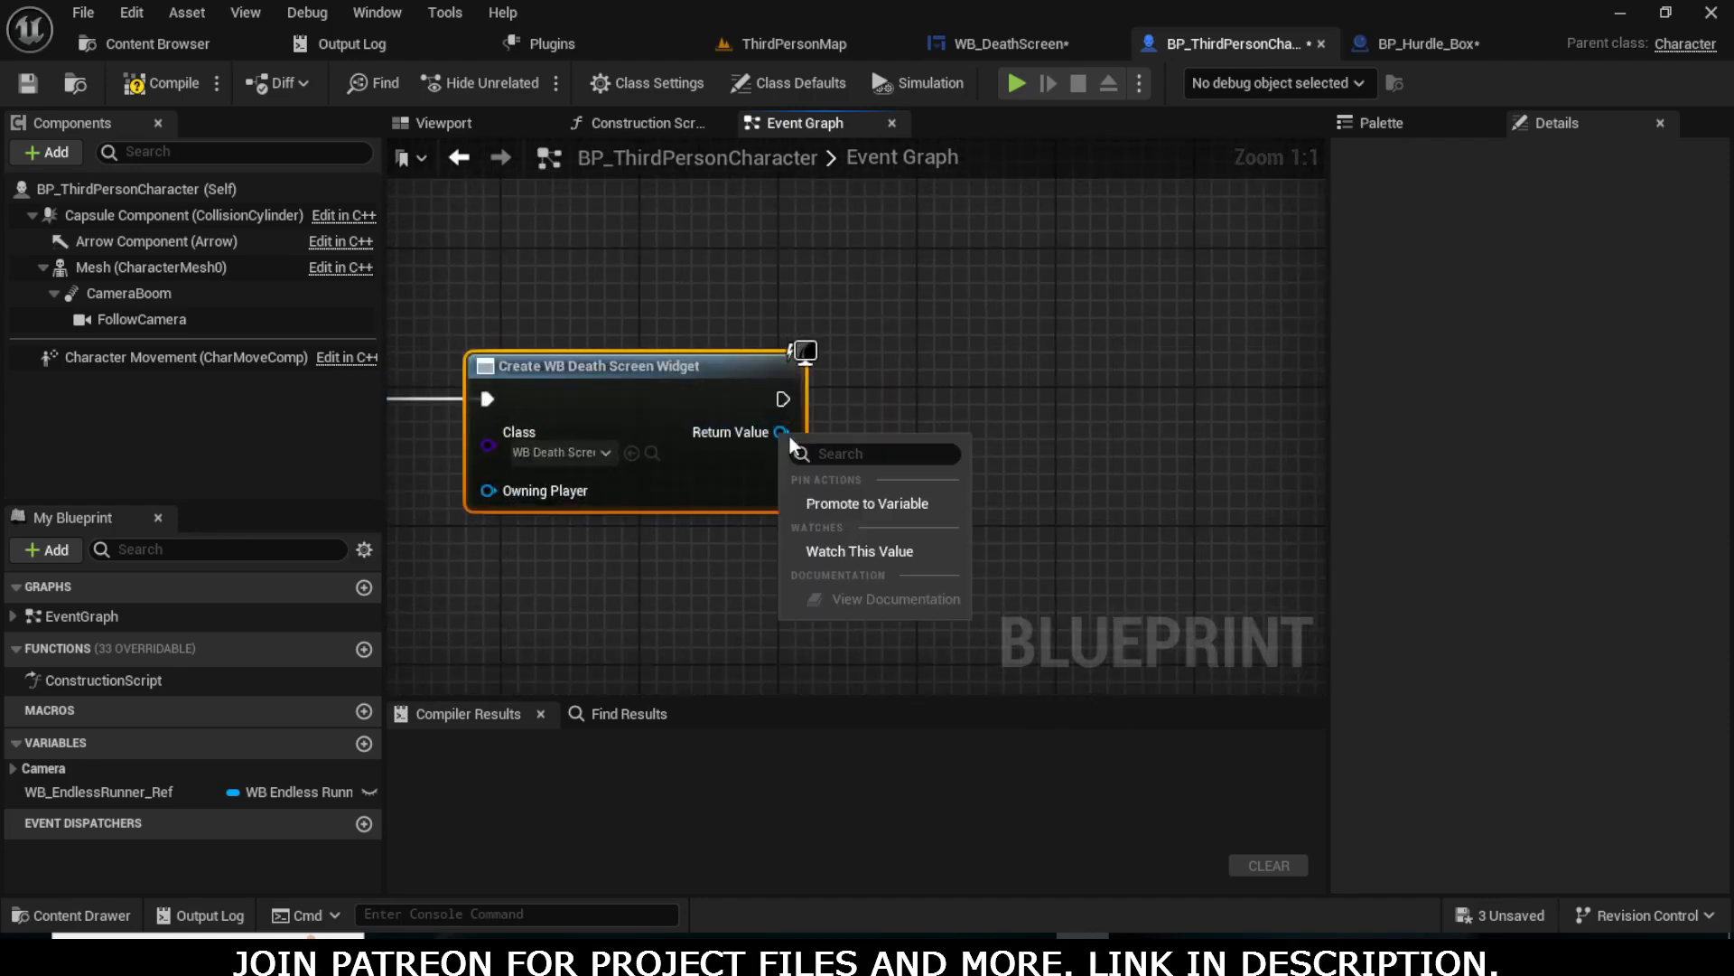
click(847, 505)
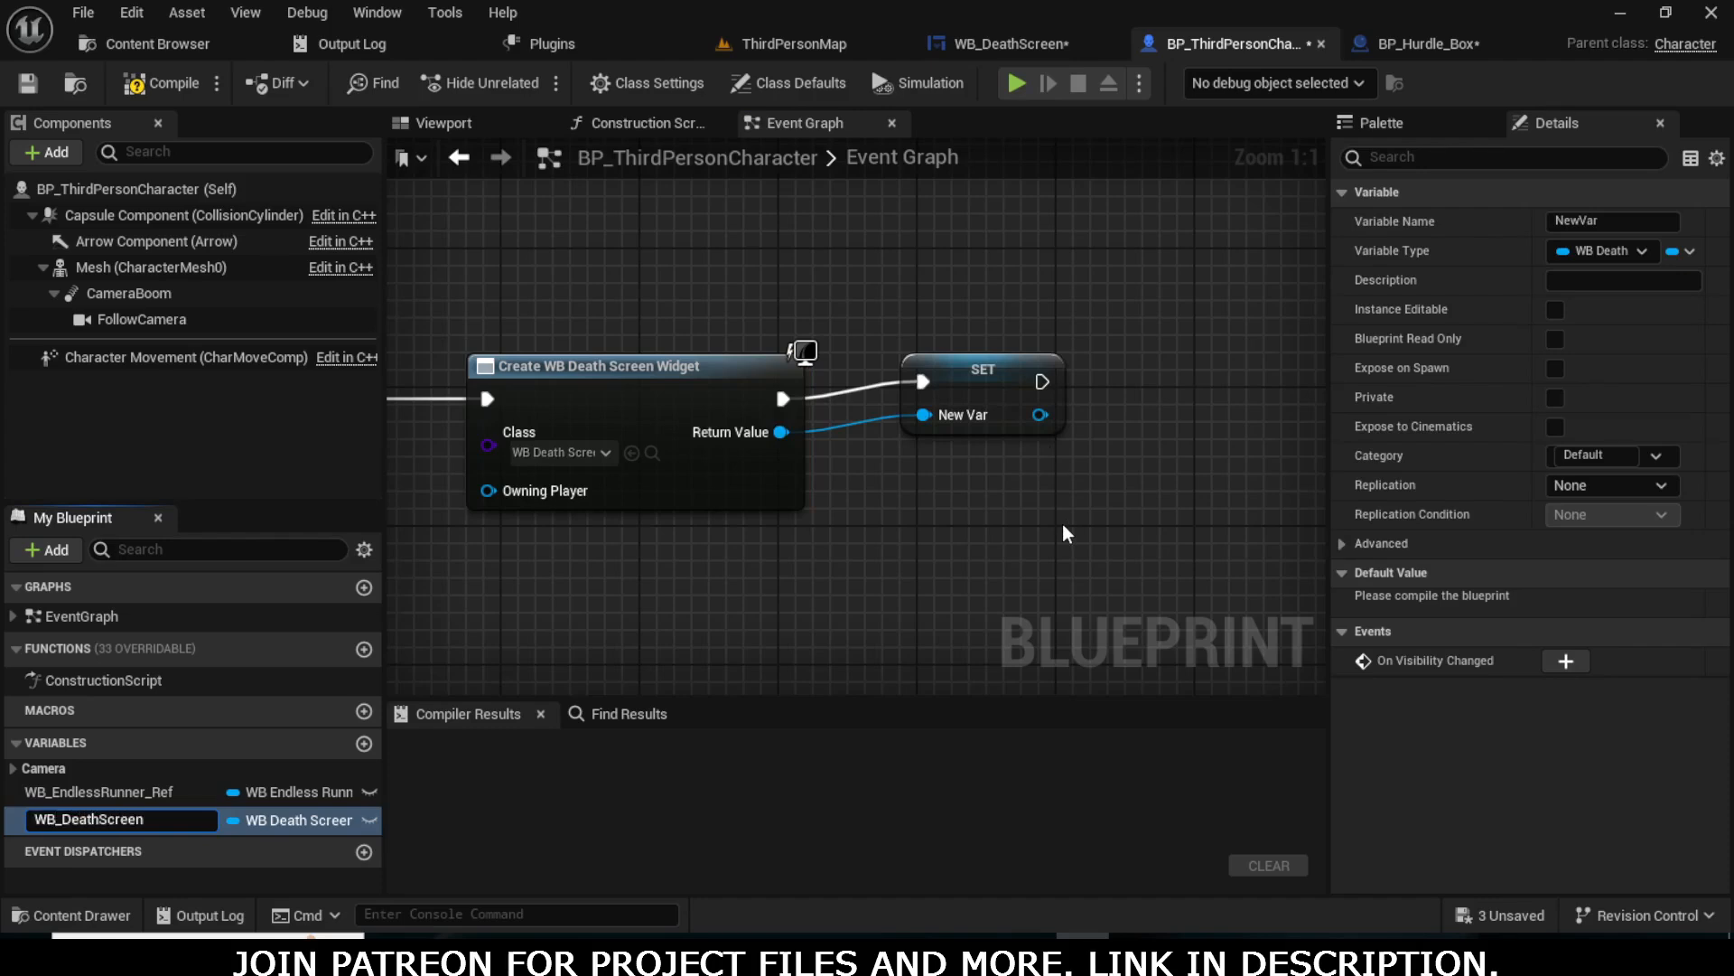
key(Return)
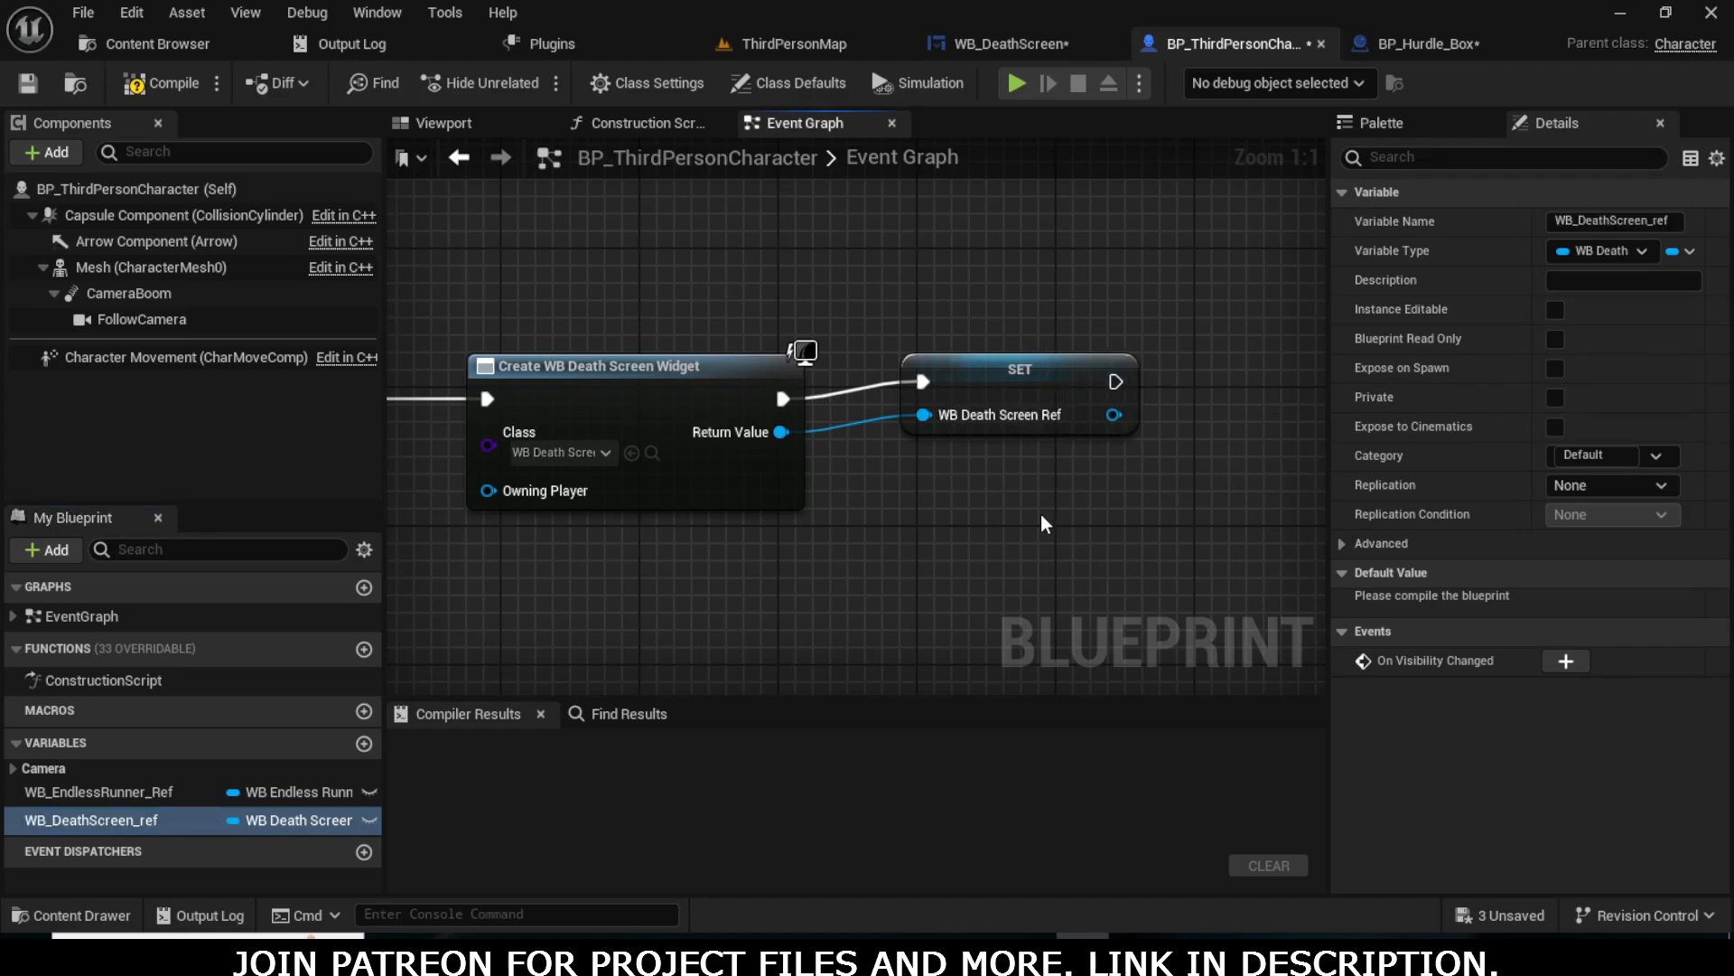
- Rename the death screen variable to WB_DeathScreen_Ref, with a capital R in the suffix
key(F1)
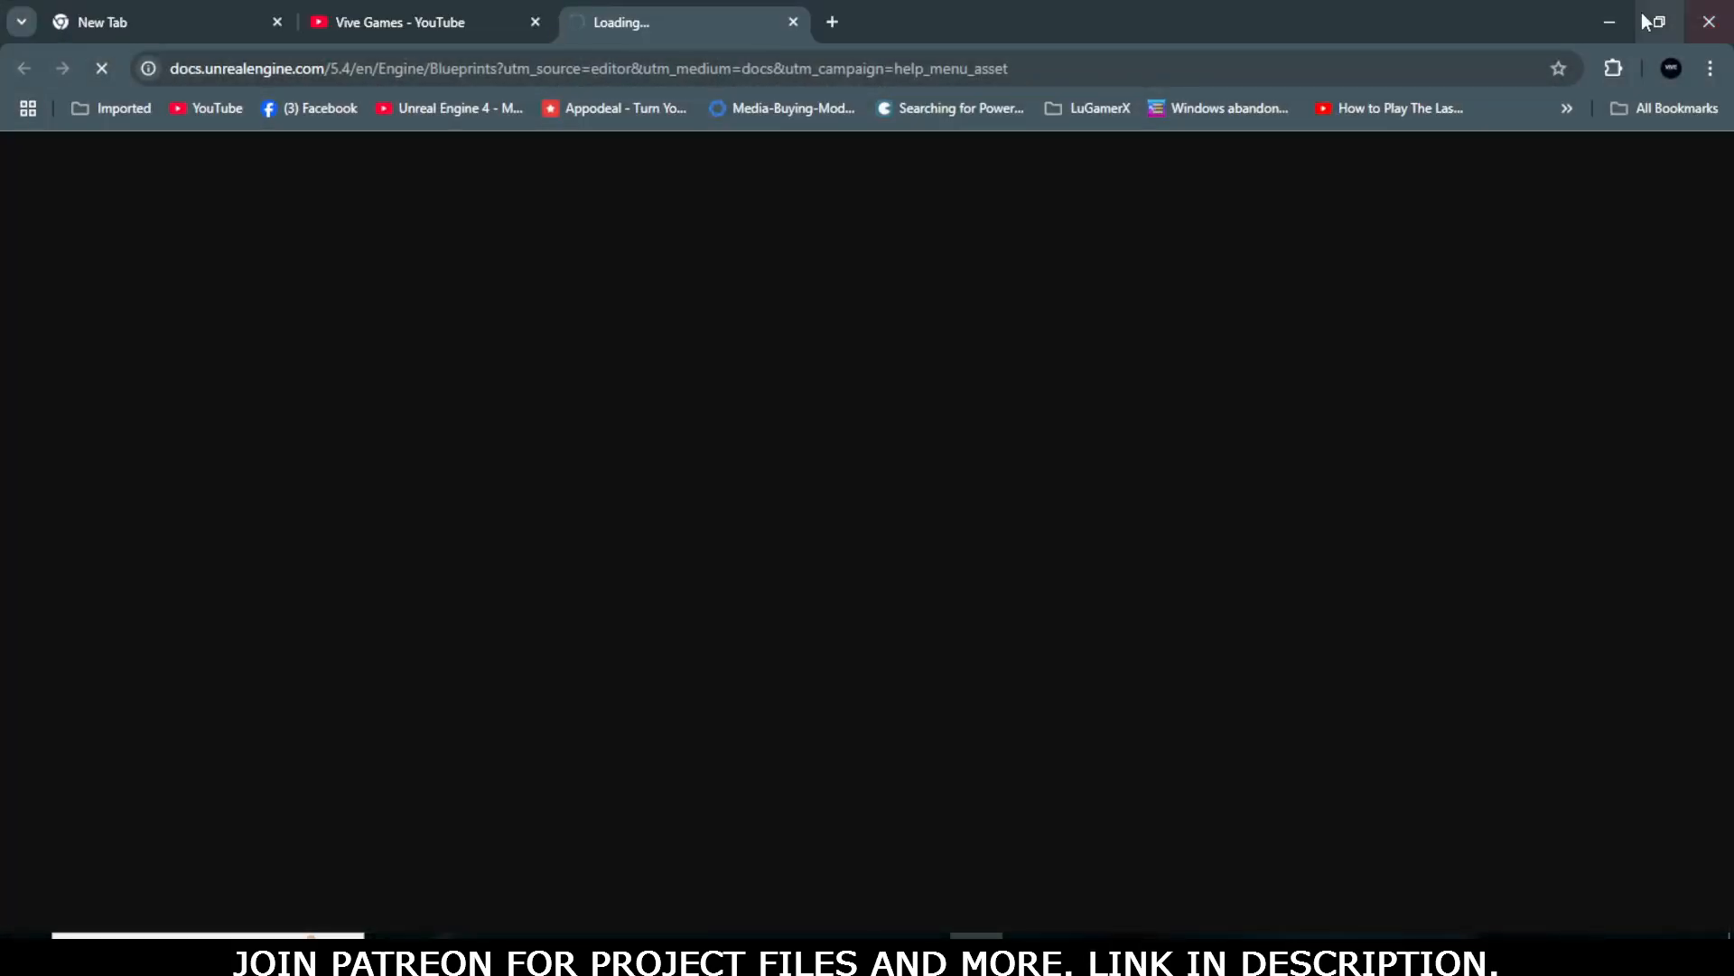
click(1611, 20)
click(142, 821)
key(F2)
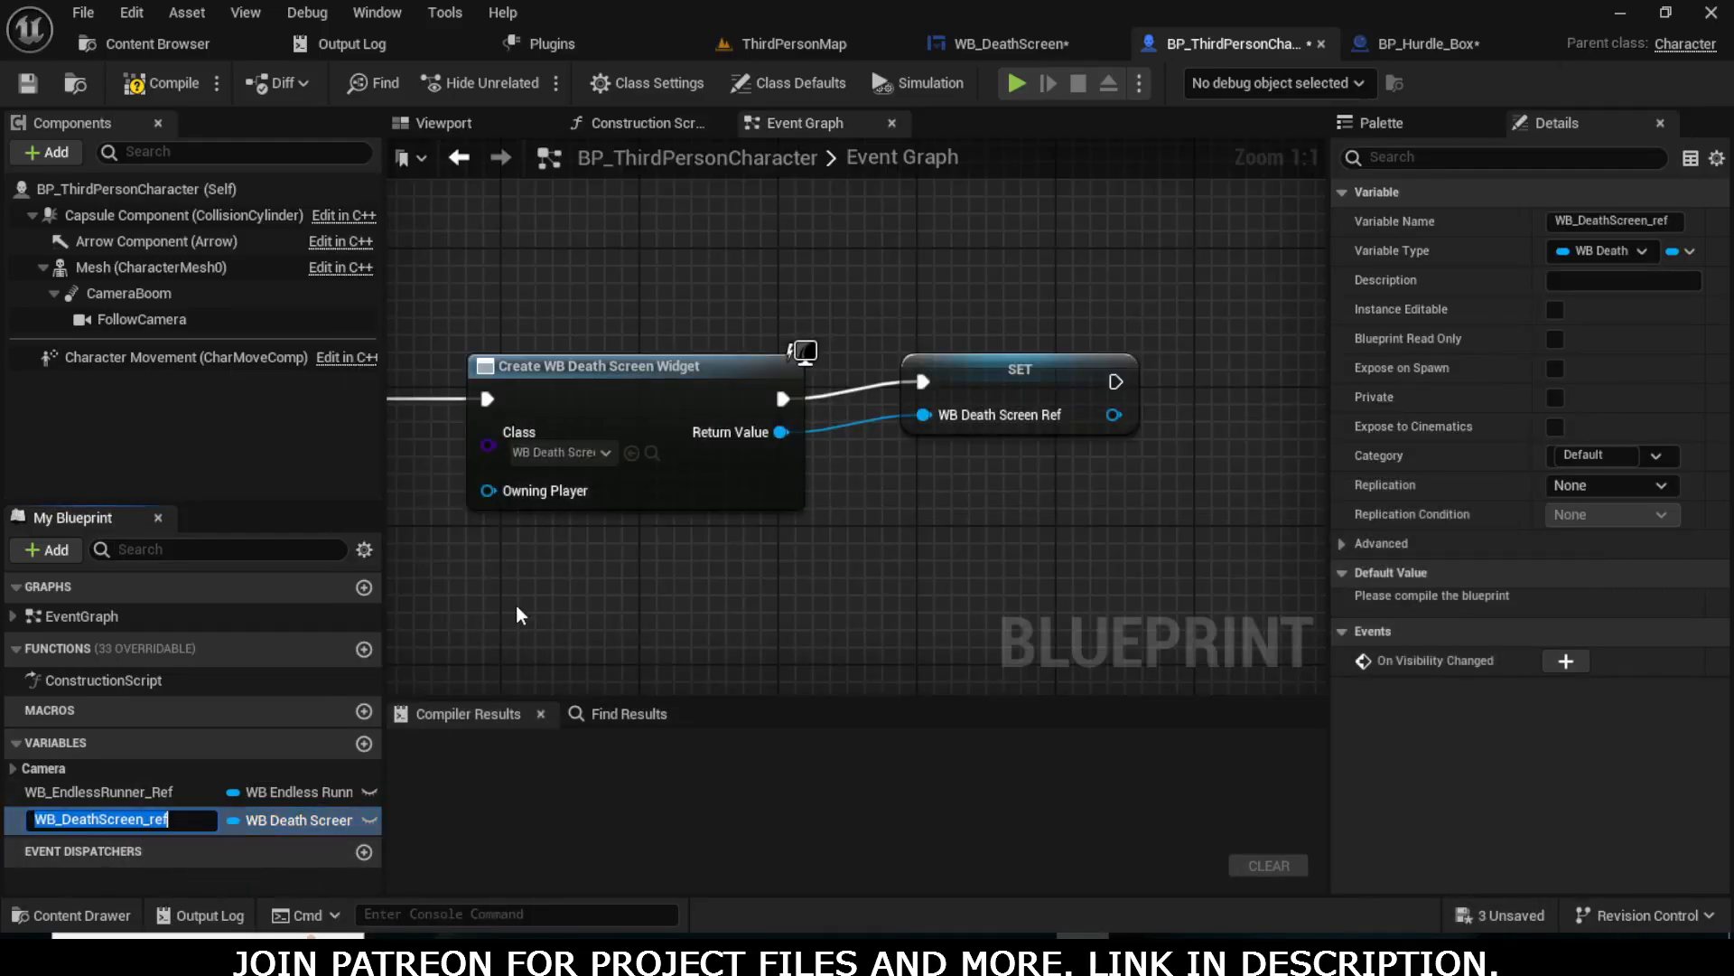
key(Right)
key(Left)
key(Left)
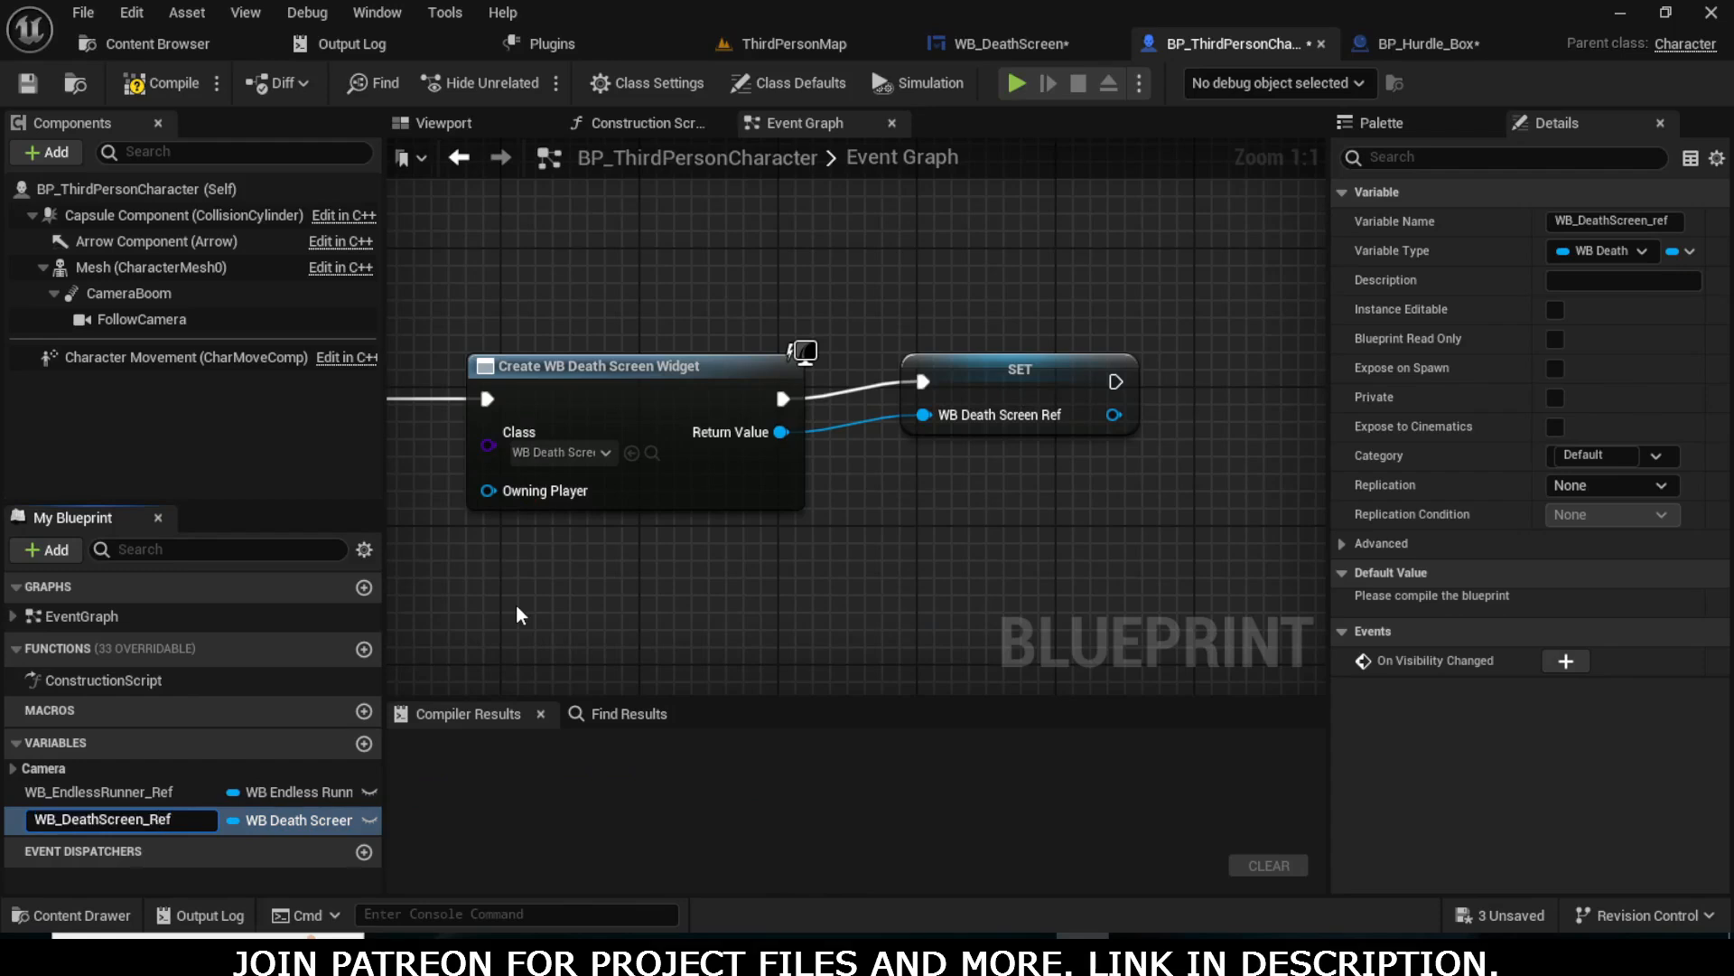
text(R)
key(Return)
- Straighten the SET node's connections and add an Add to Viewport node targeting WB Death Screen Ref, aligned with the chain
click(1021, 393)
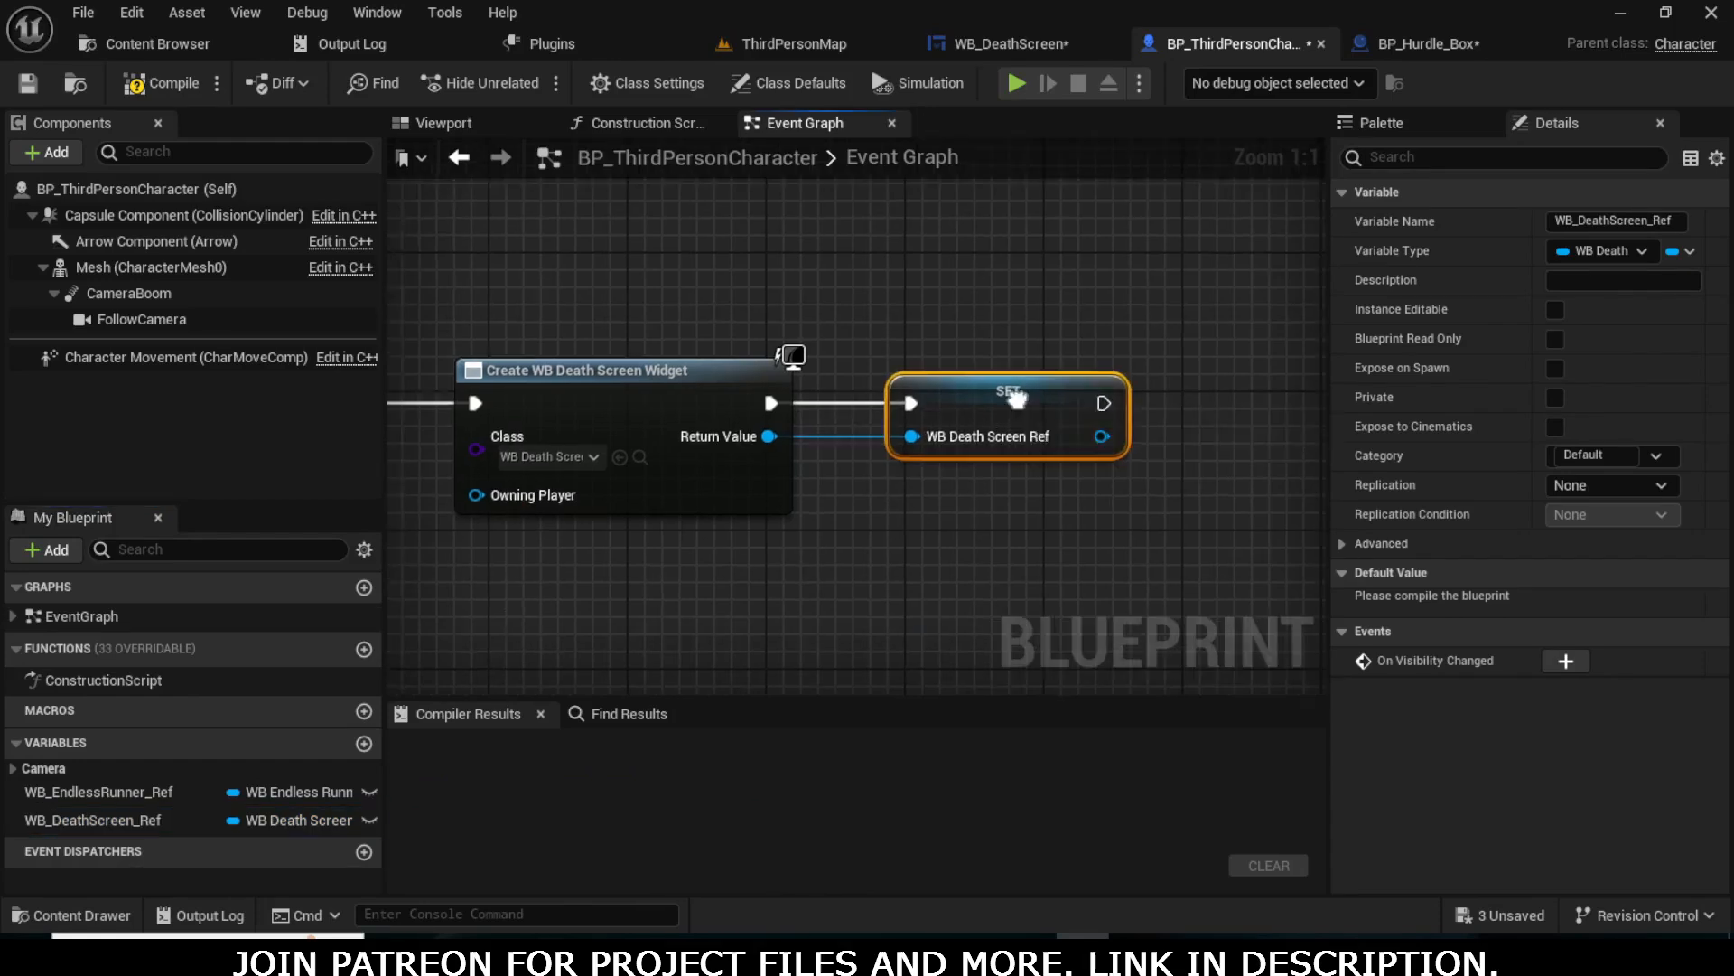
right_drag(1014, 403, 639, 475)
drag(743, 489, 876, 498)
text(add)
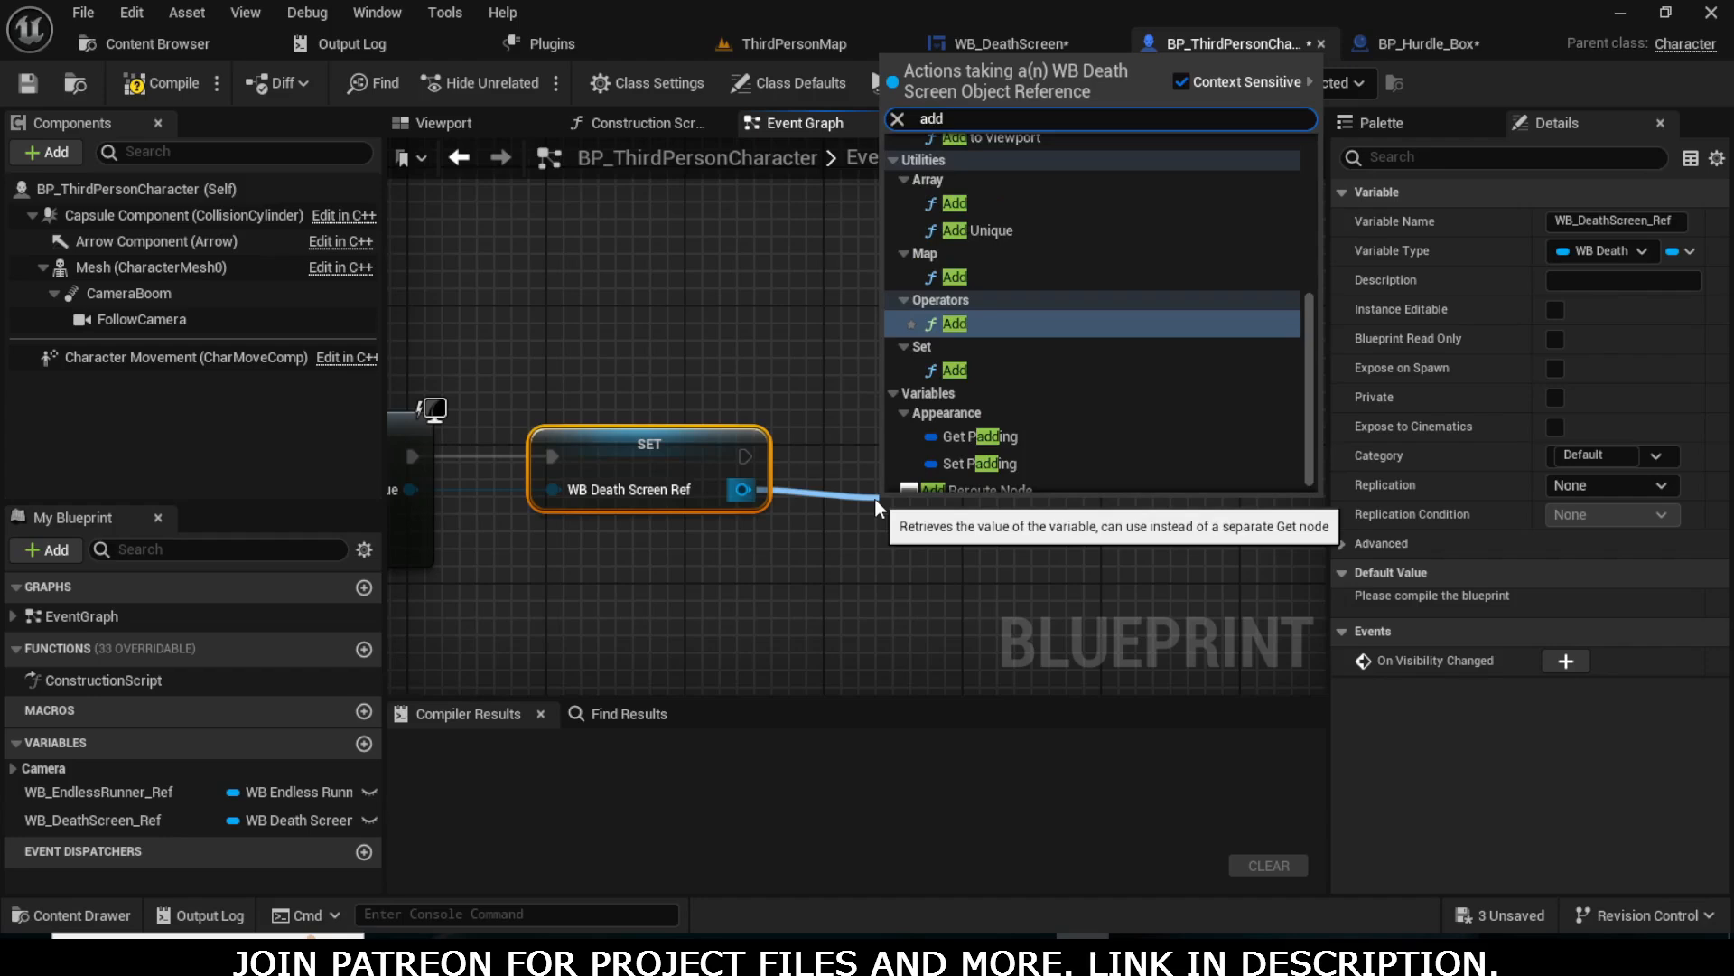
text( to)
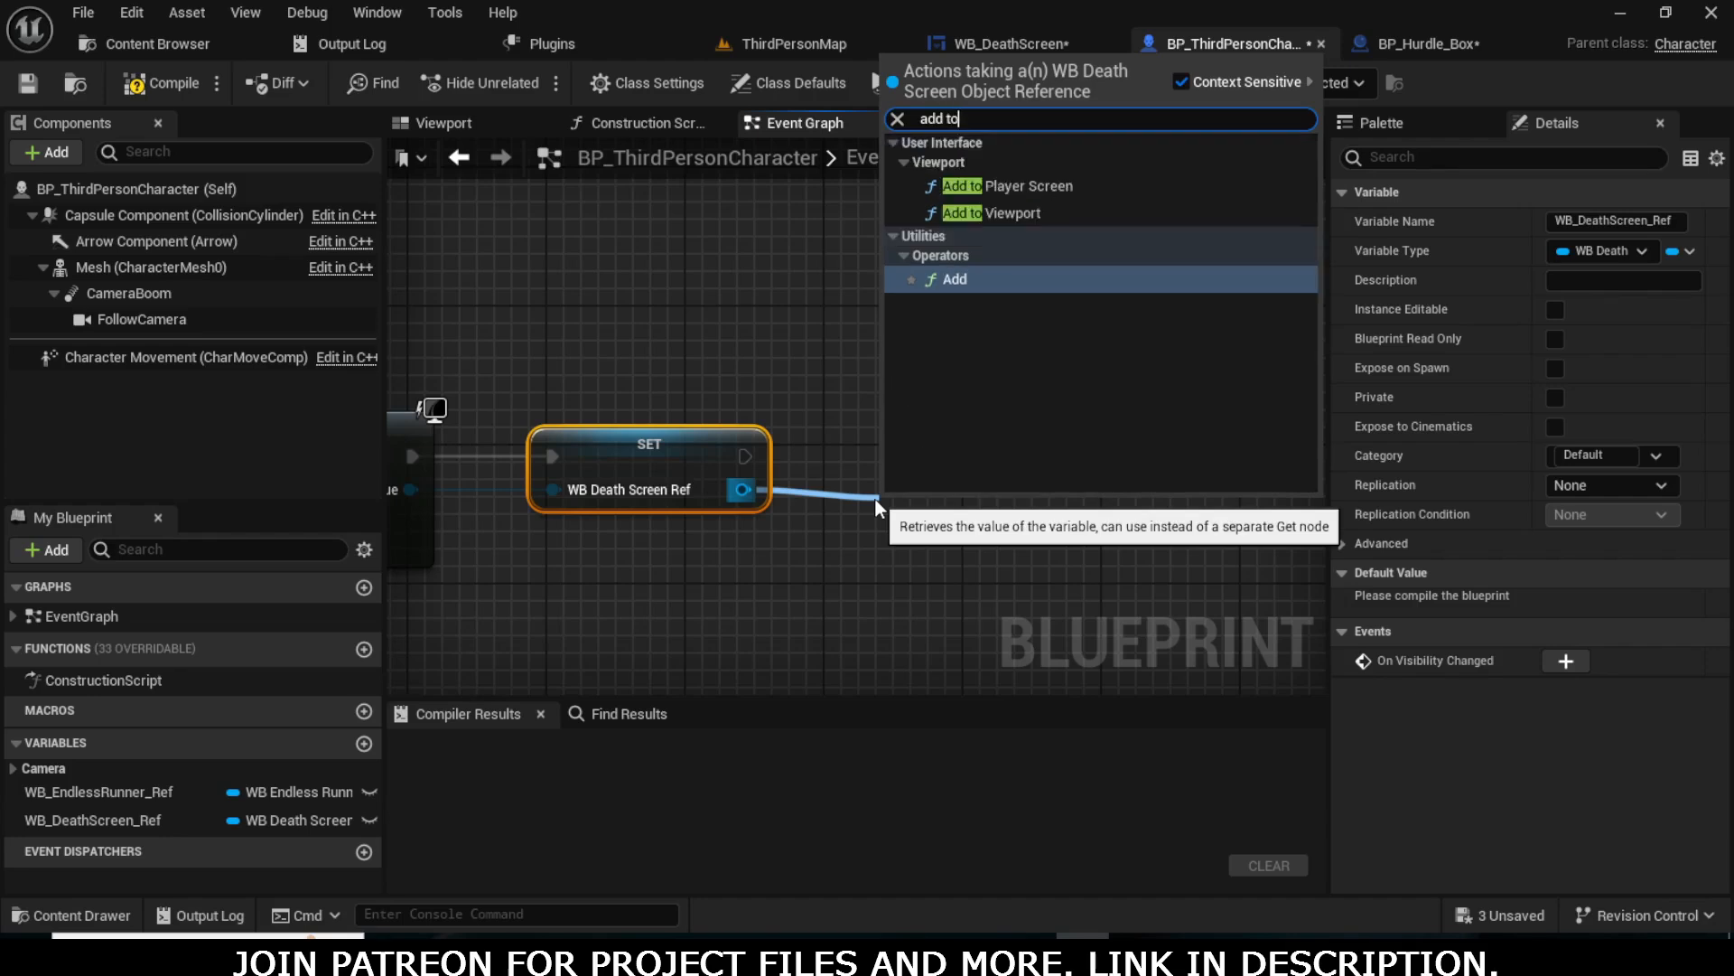
click(1006, 209)
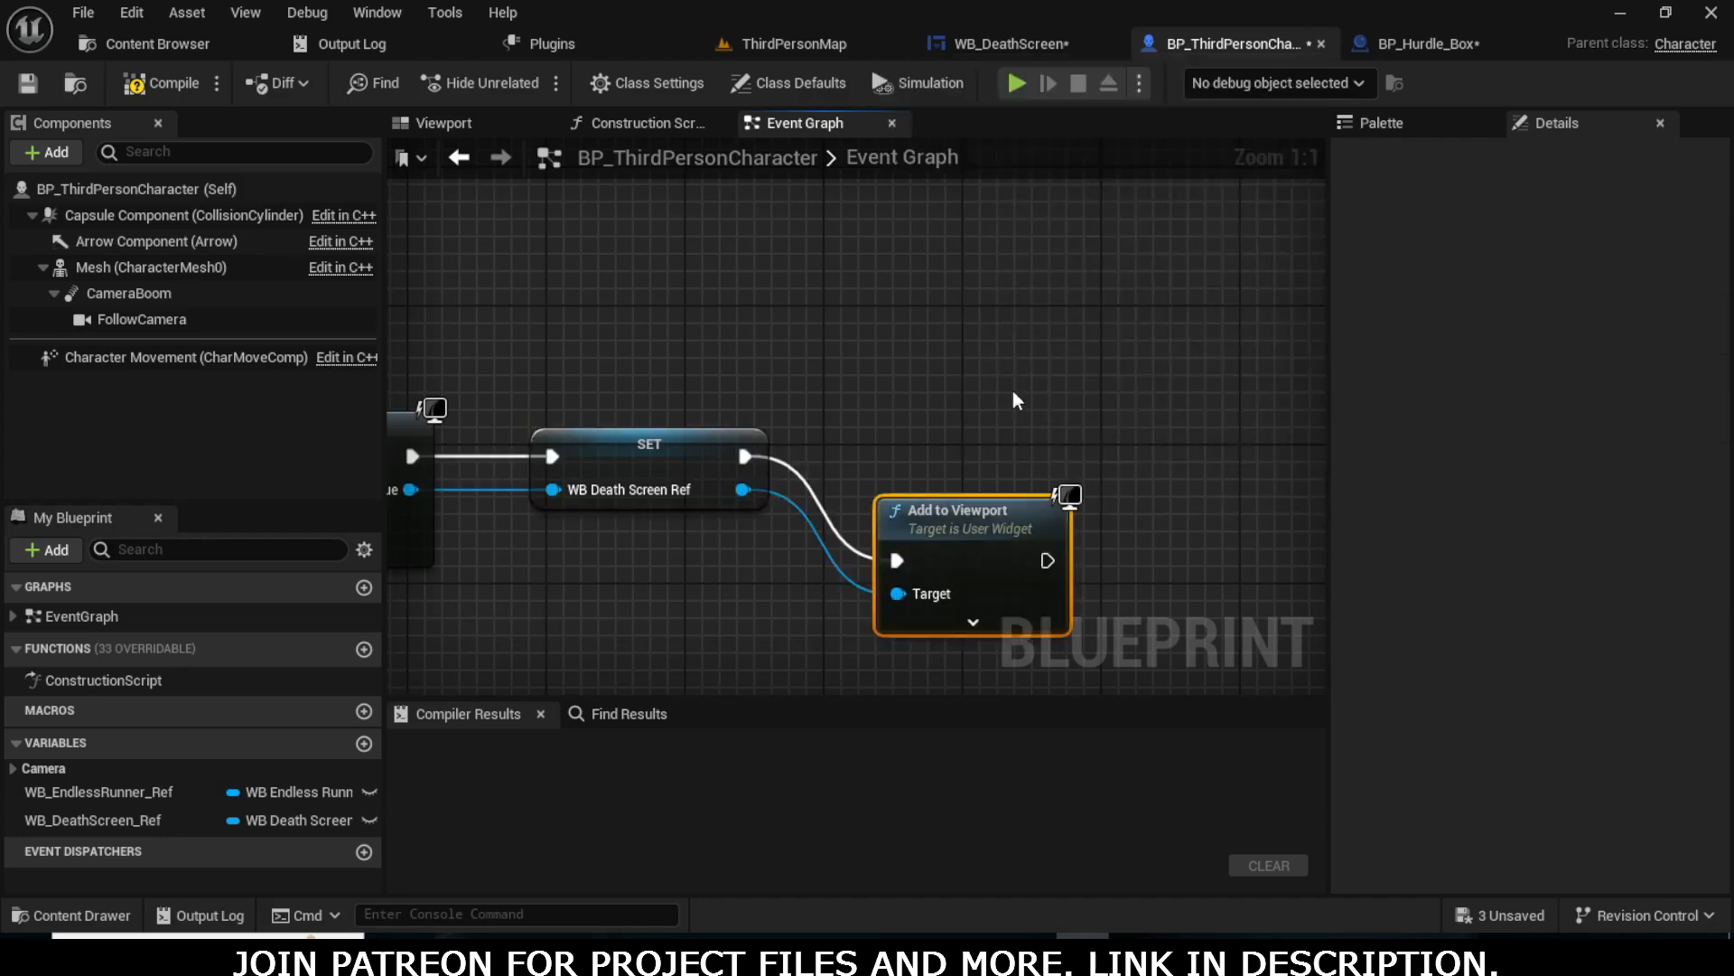
scroll(984, 437, down, 3)
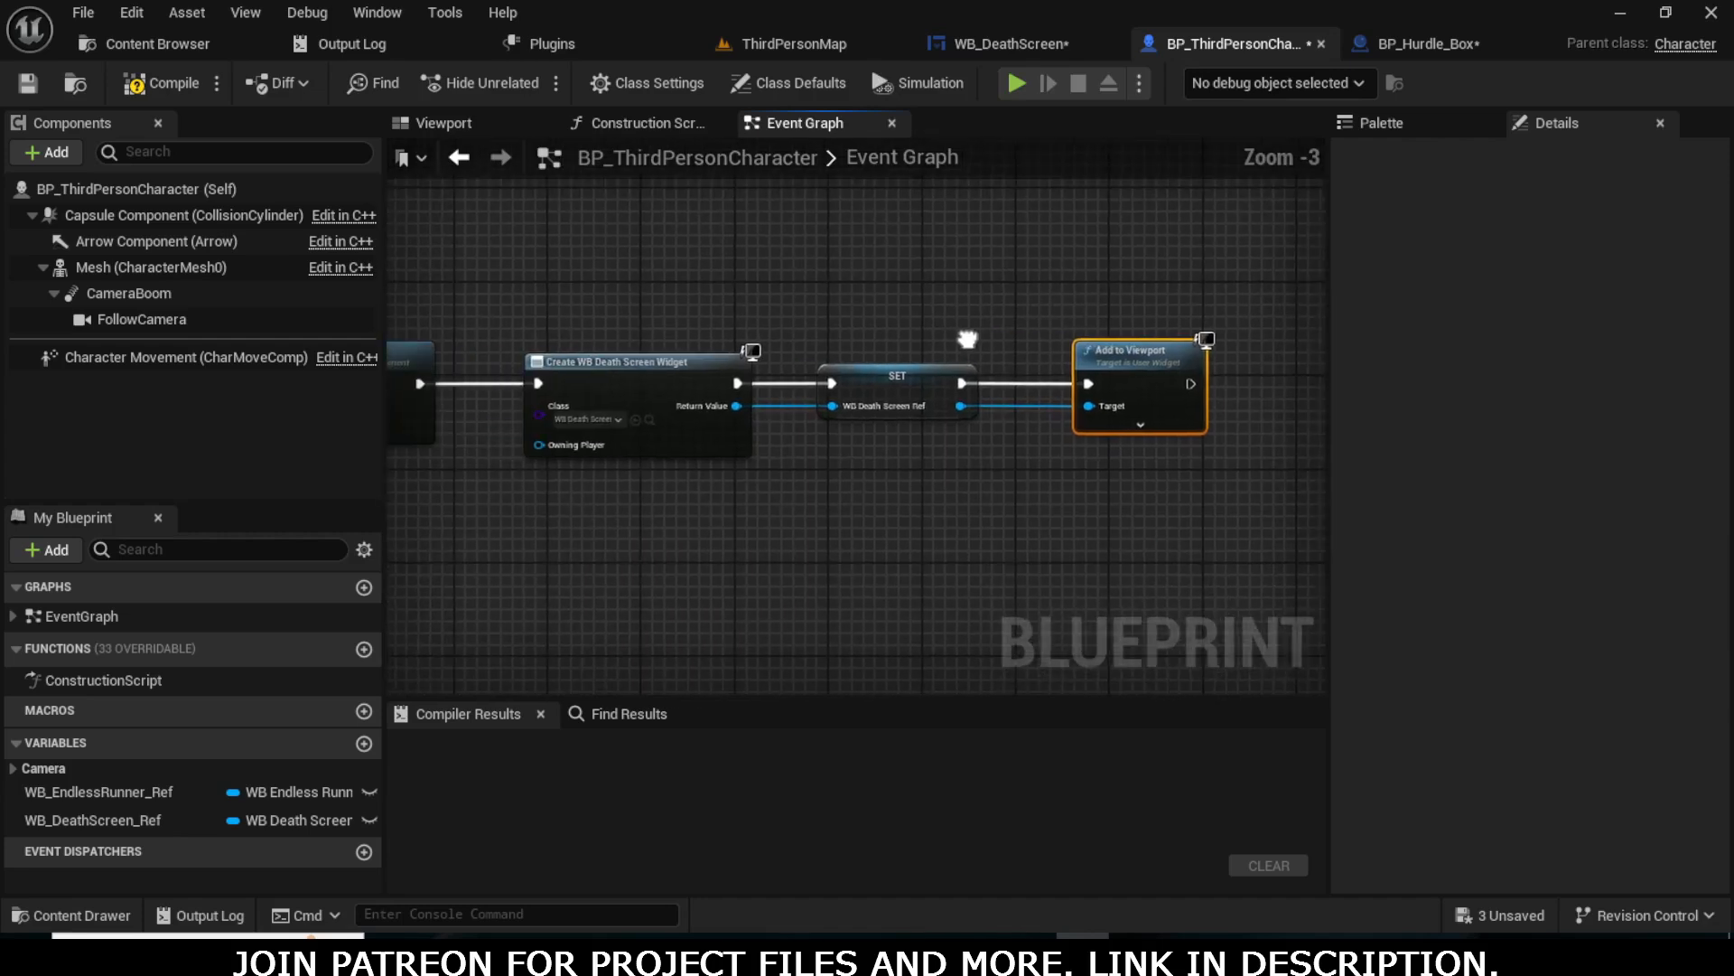
right_drag(789, 358, 565, 312)
right_drag(729, 309, 724, 366)
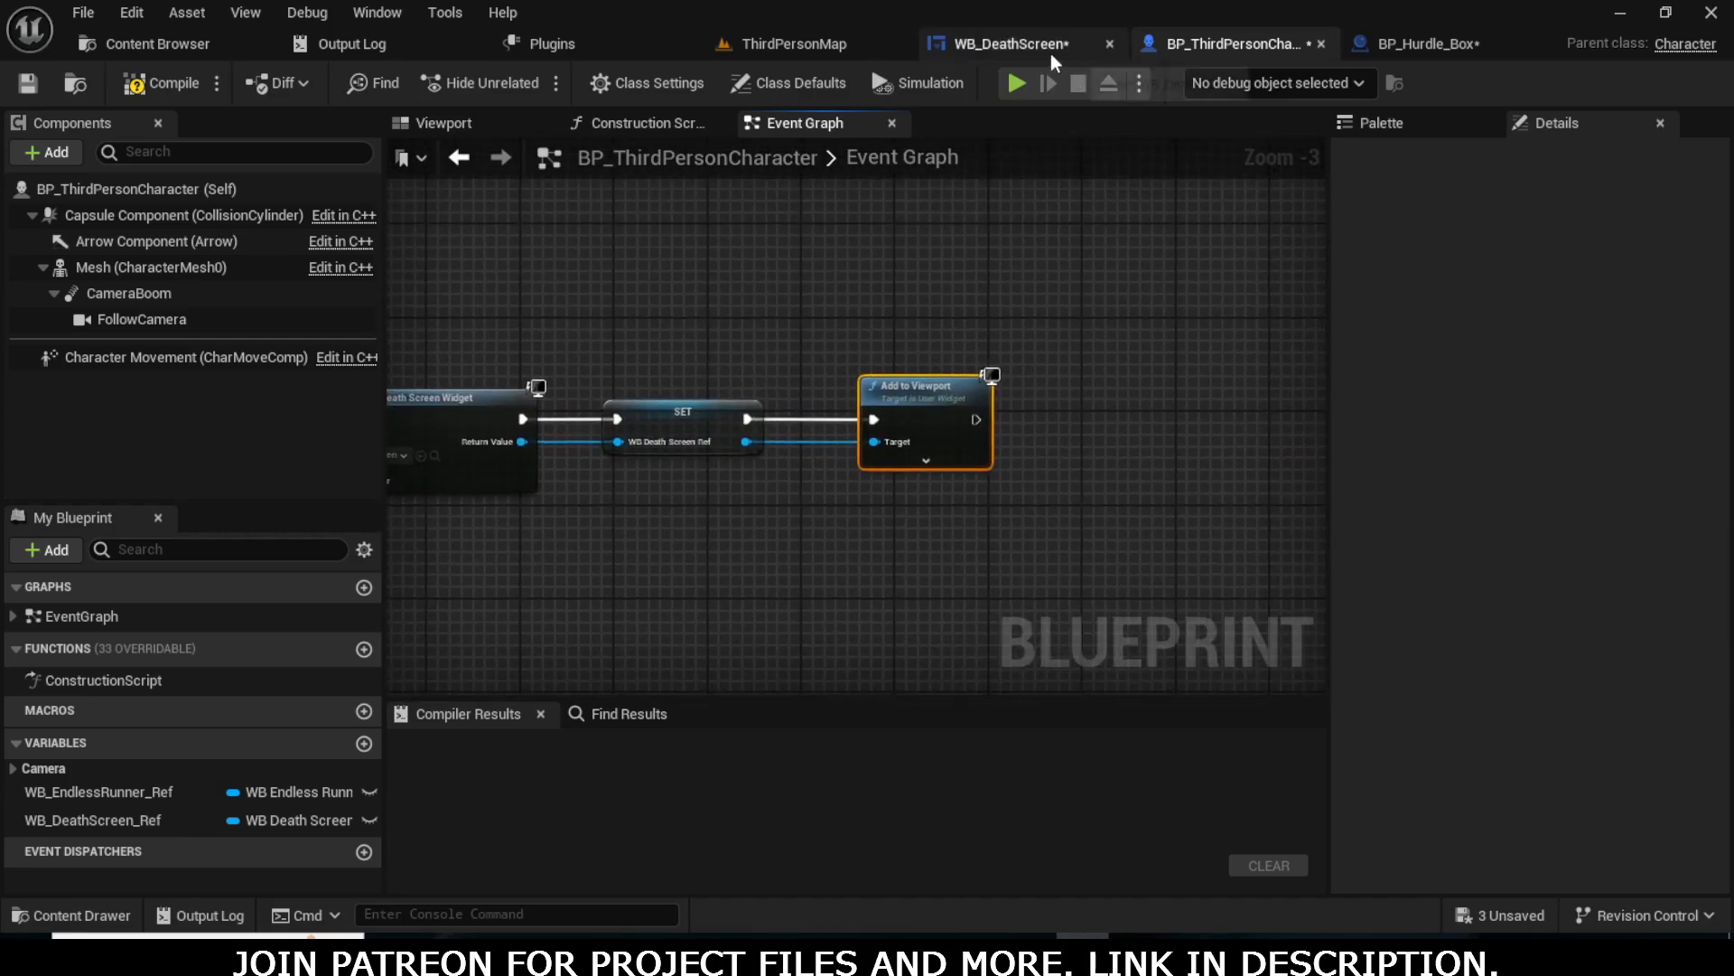
right_drag(916, 345, 788, 330)
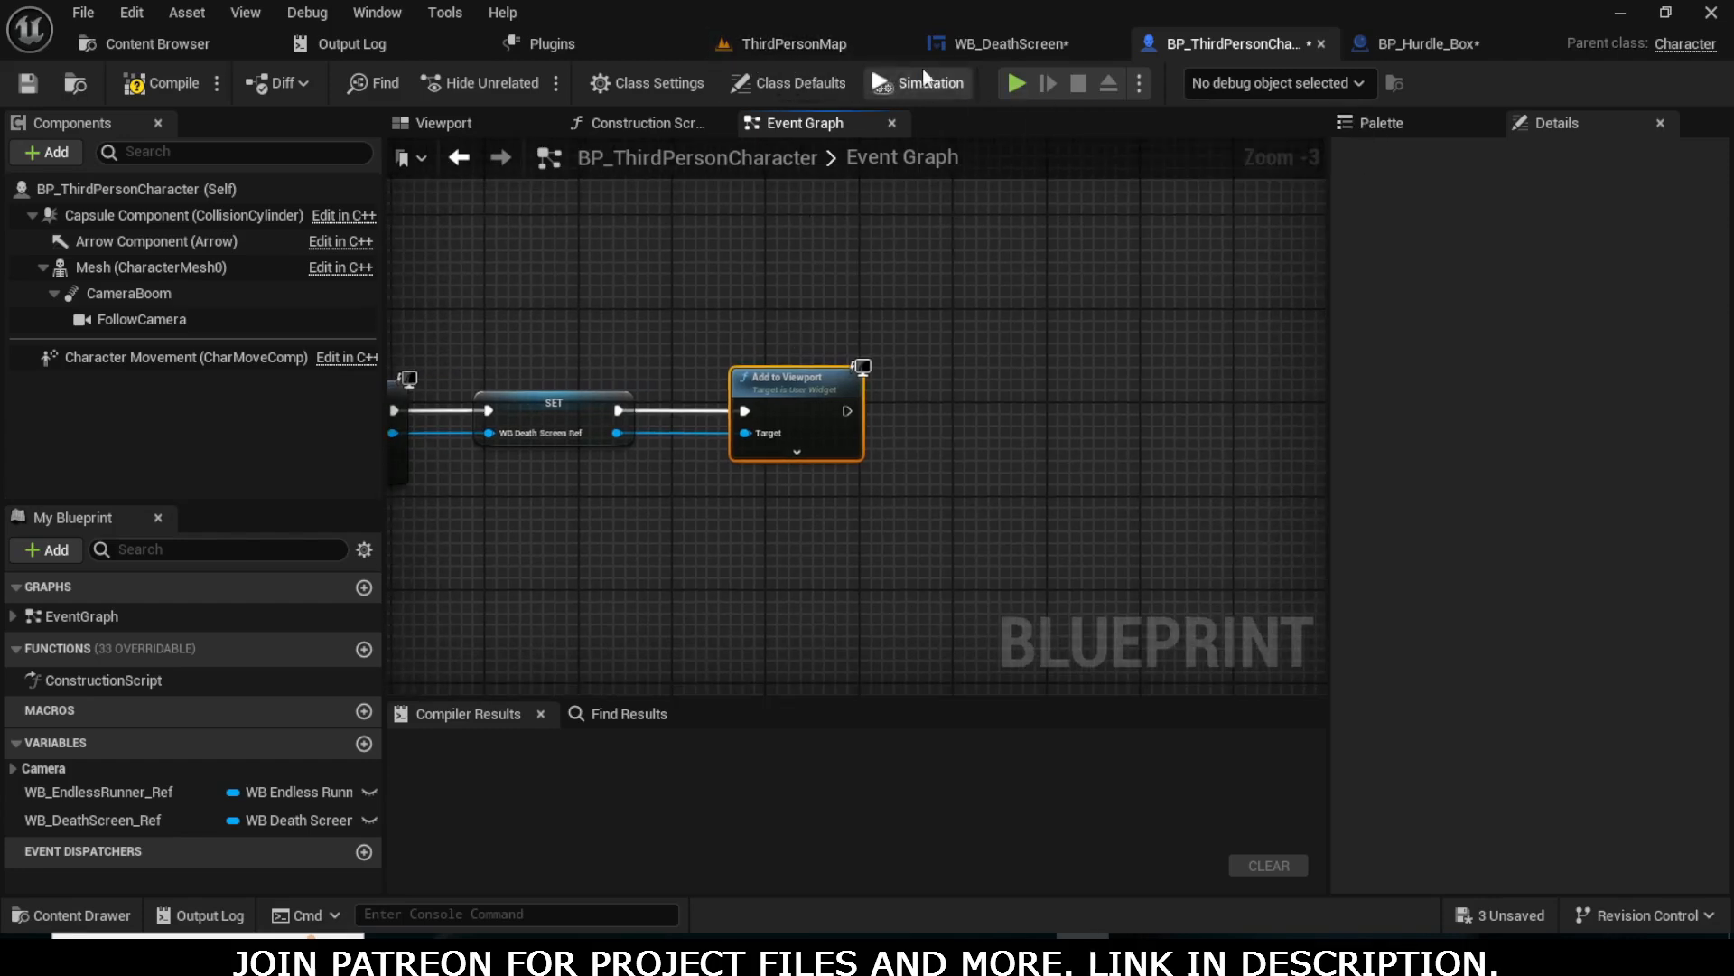
- Play-test ThirdPersonMap to check how the death screen displays, and stop the session
click(804, 43)
click(542, 83)
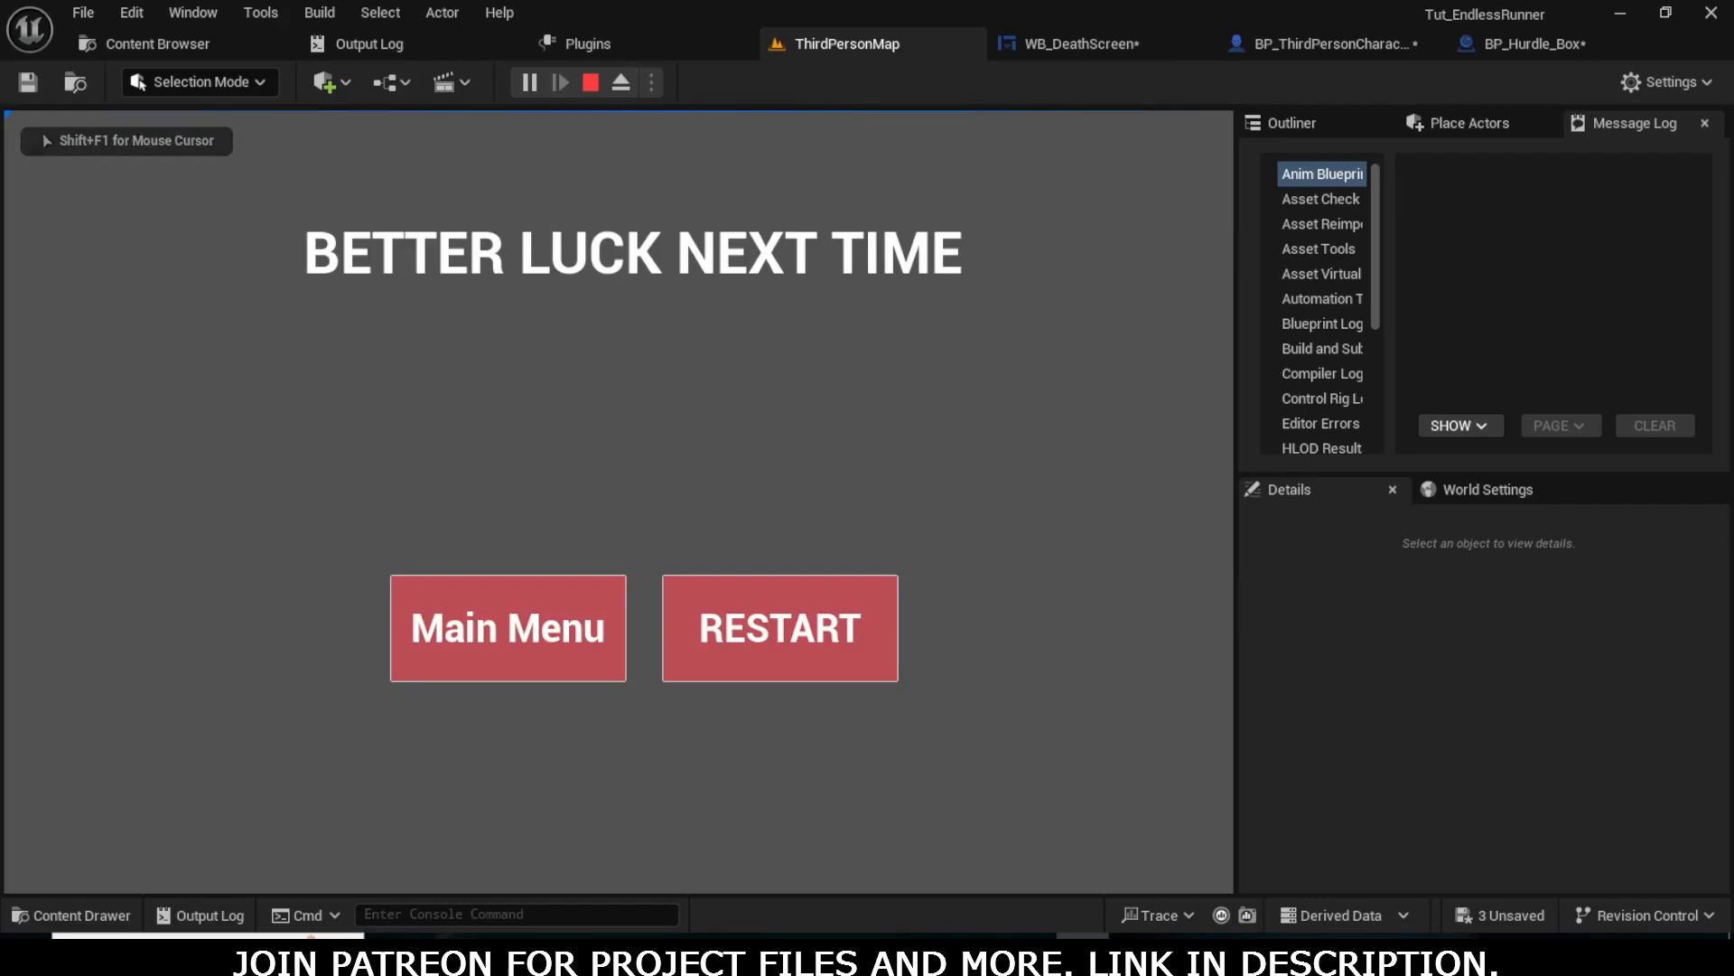
key(shift+F1)
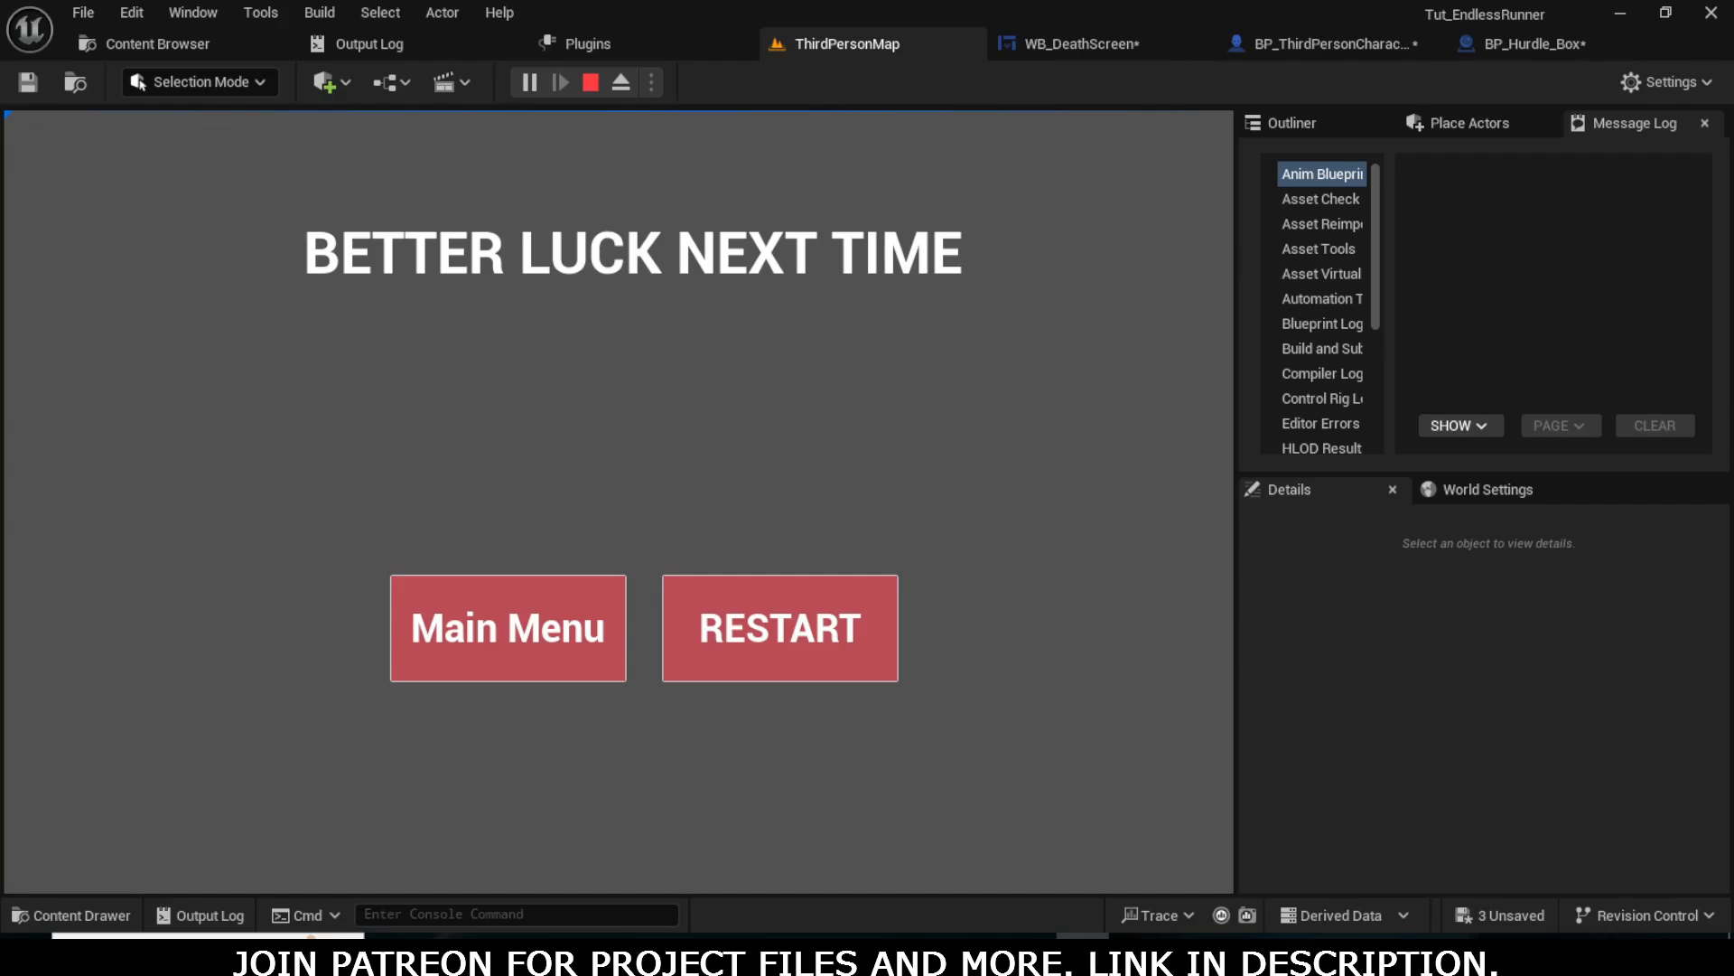
key(Escape)
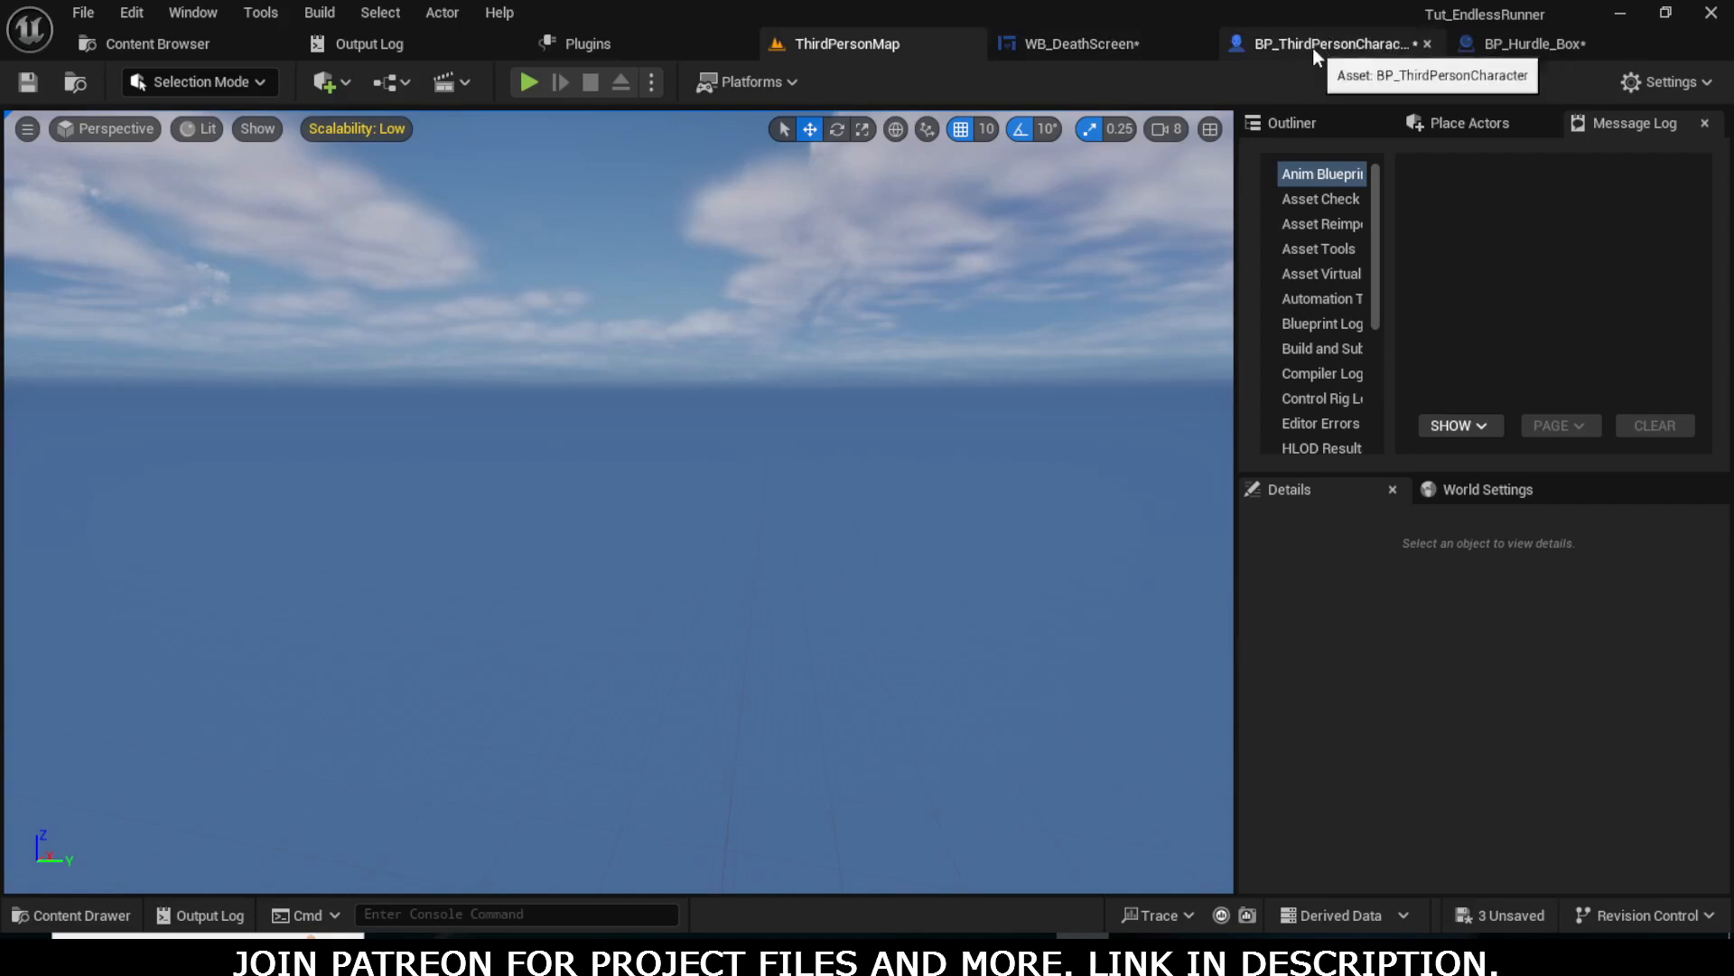
- Set the visibility of the Ibackground image in WB_DeathScreen to Hidden
click(1521, 41)
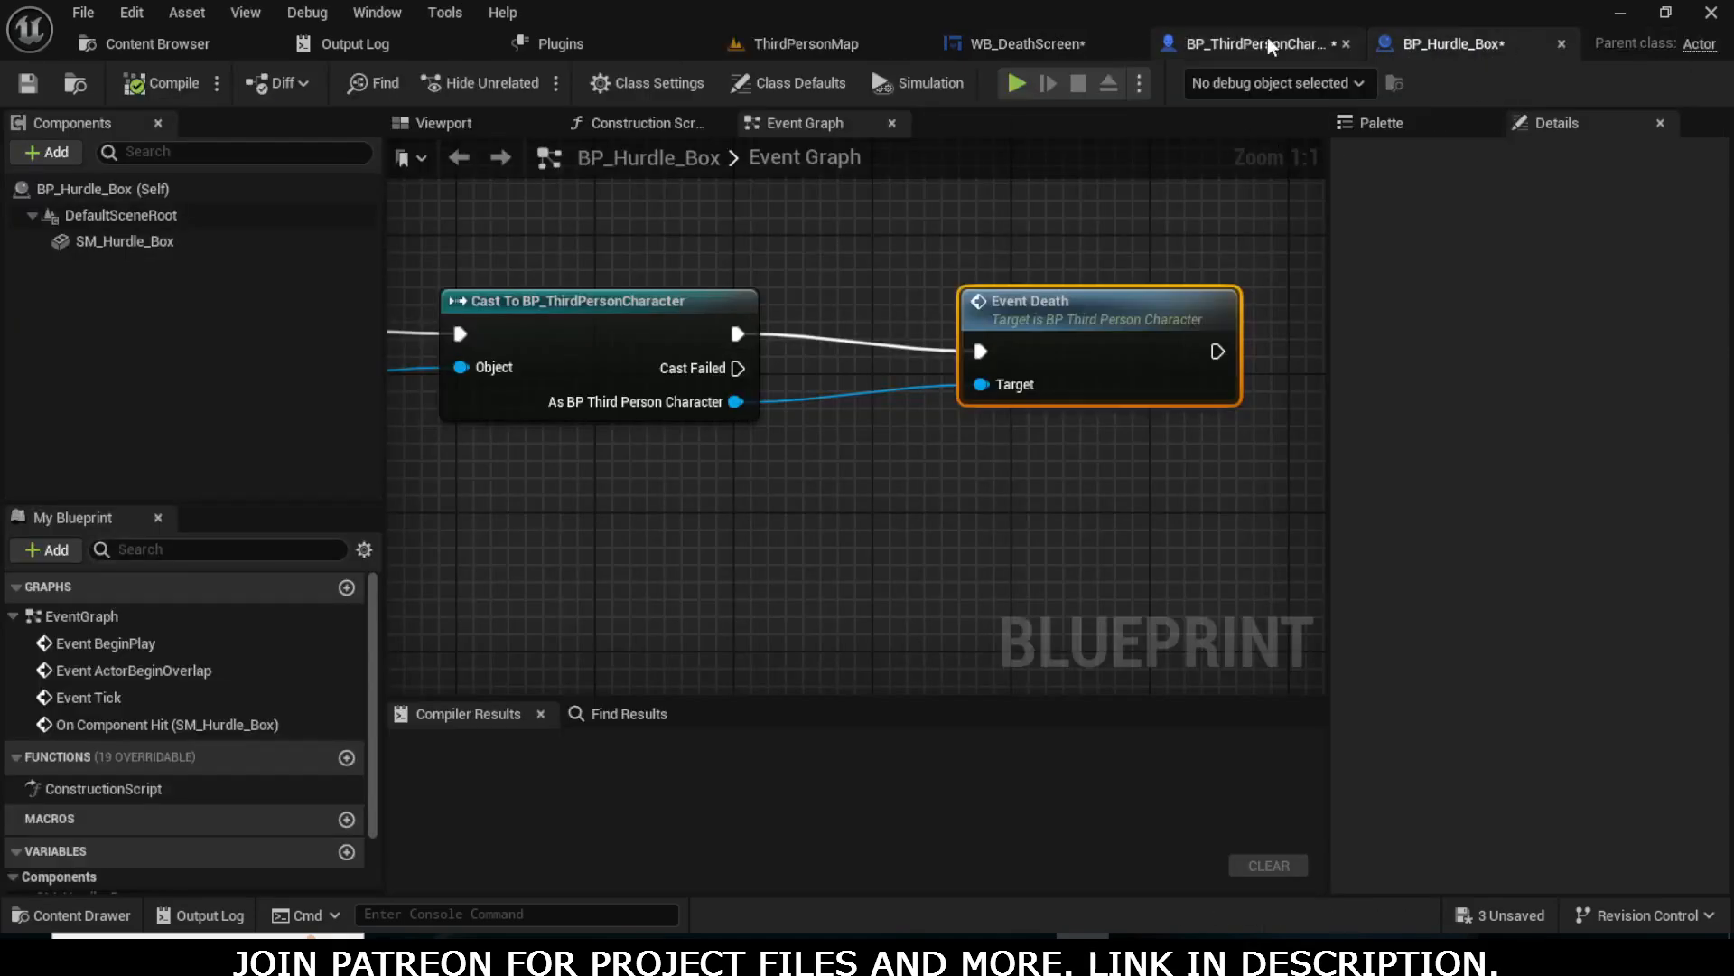
click(1012, 43)
click(717, 493)
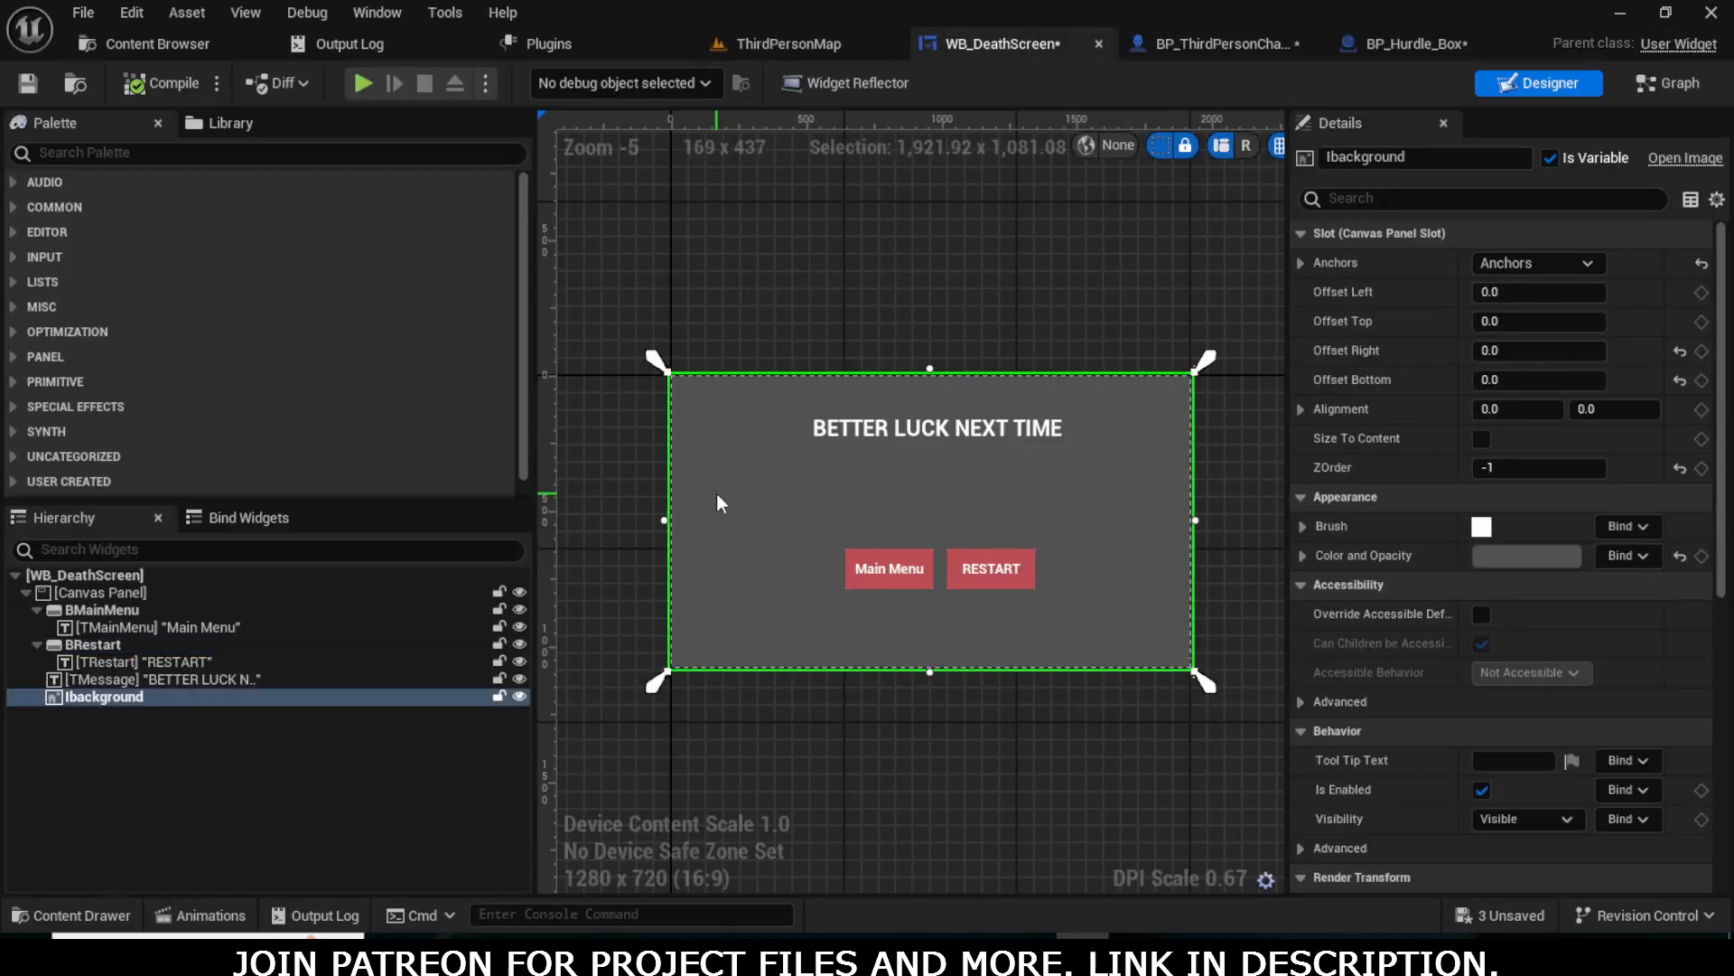
scroll(1511, 592, down, 5)
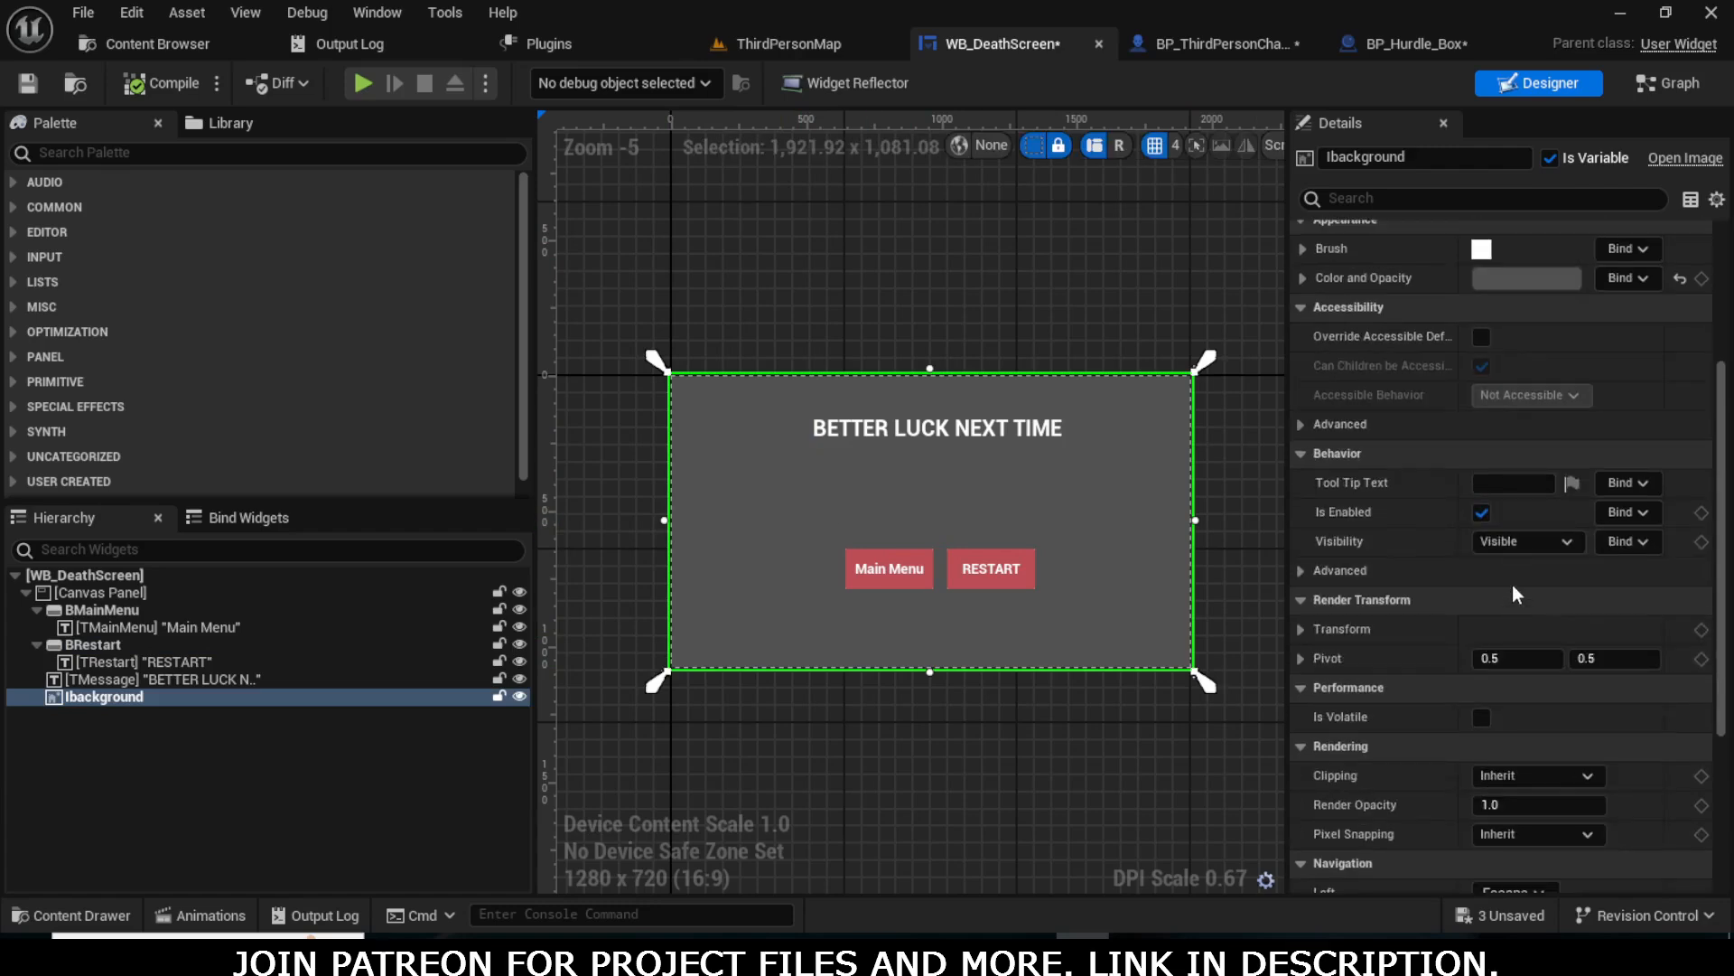
click(1526, 541)
click(1518, 605)
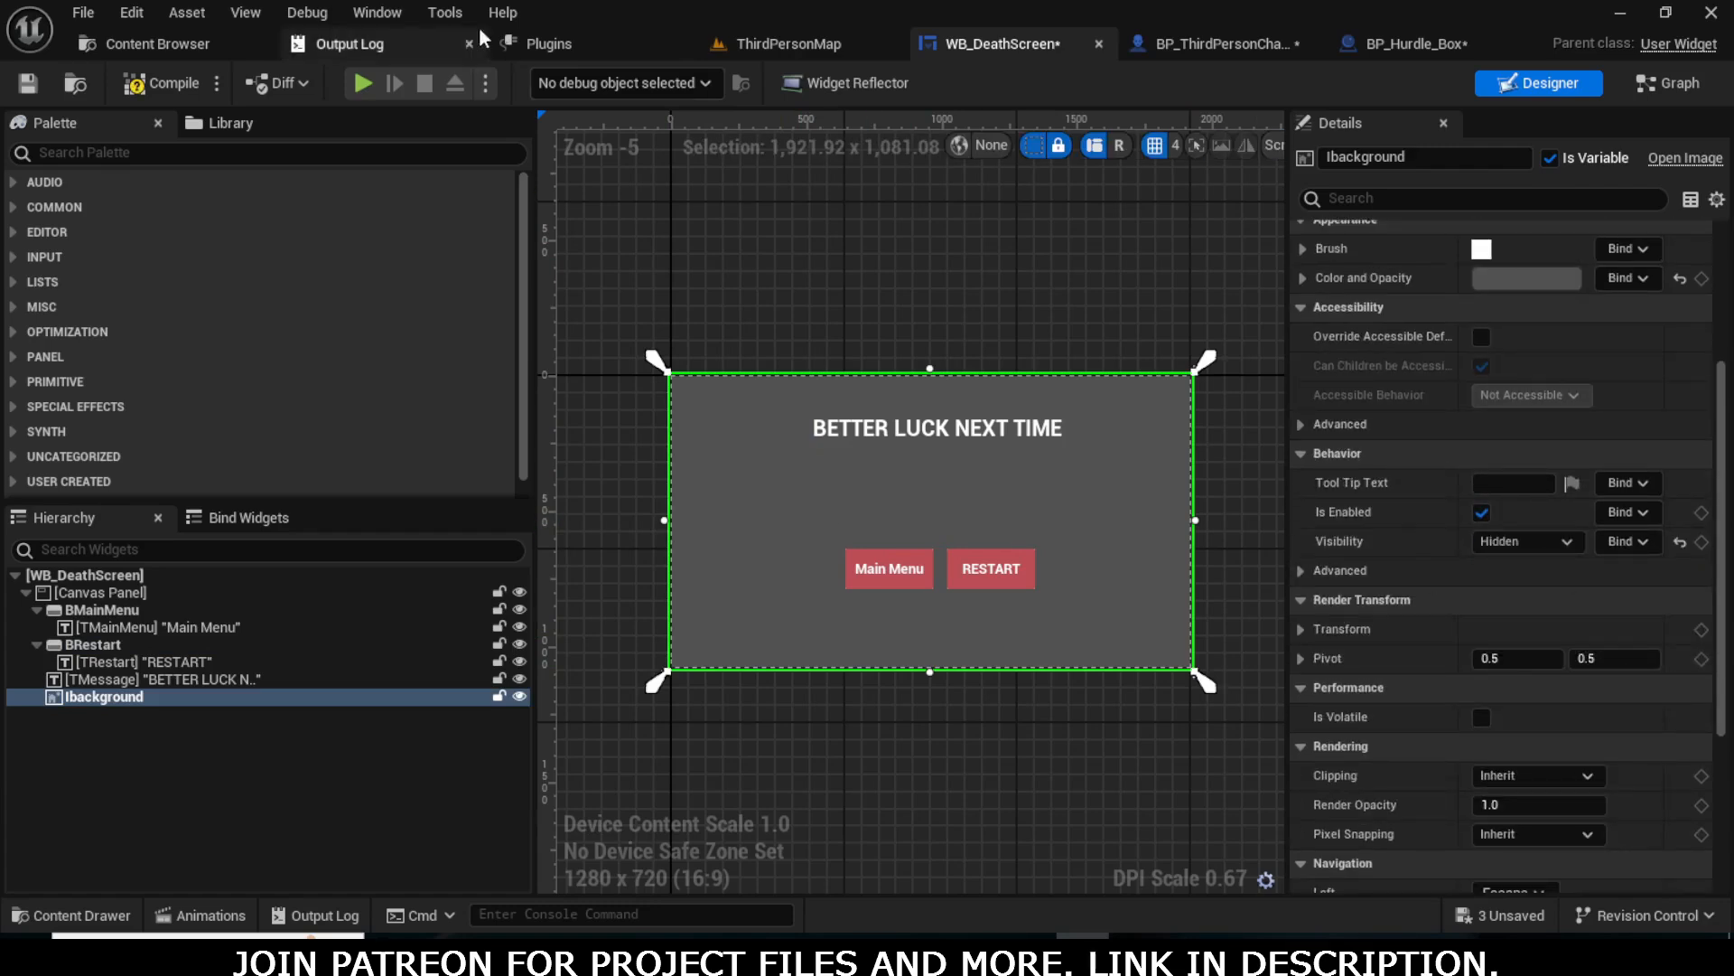
- Play-test ThirdPersonMap twice to examine the death screen with its background hidden, stopping each session
click(789, 43)
click(529, 82)
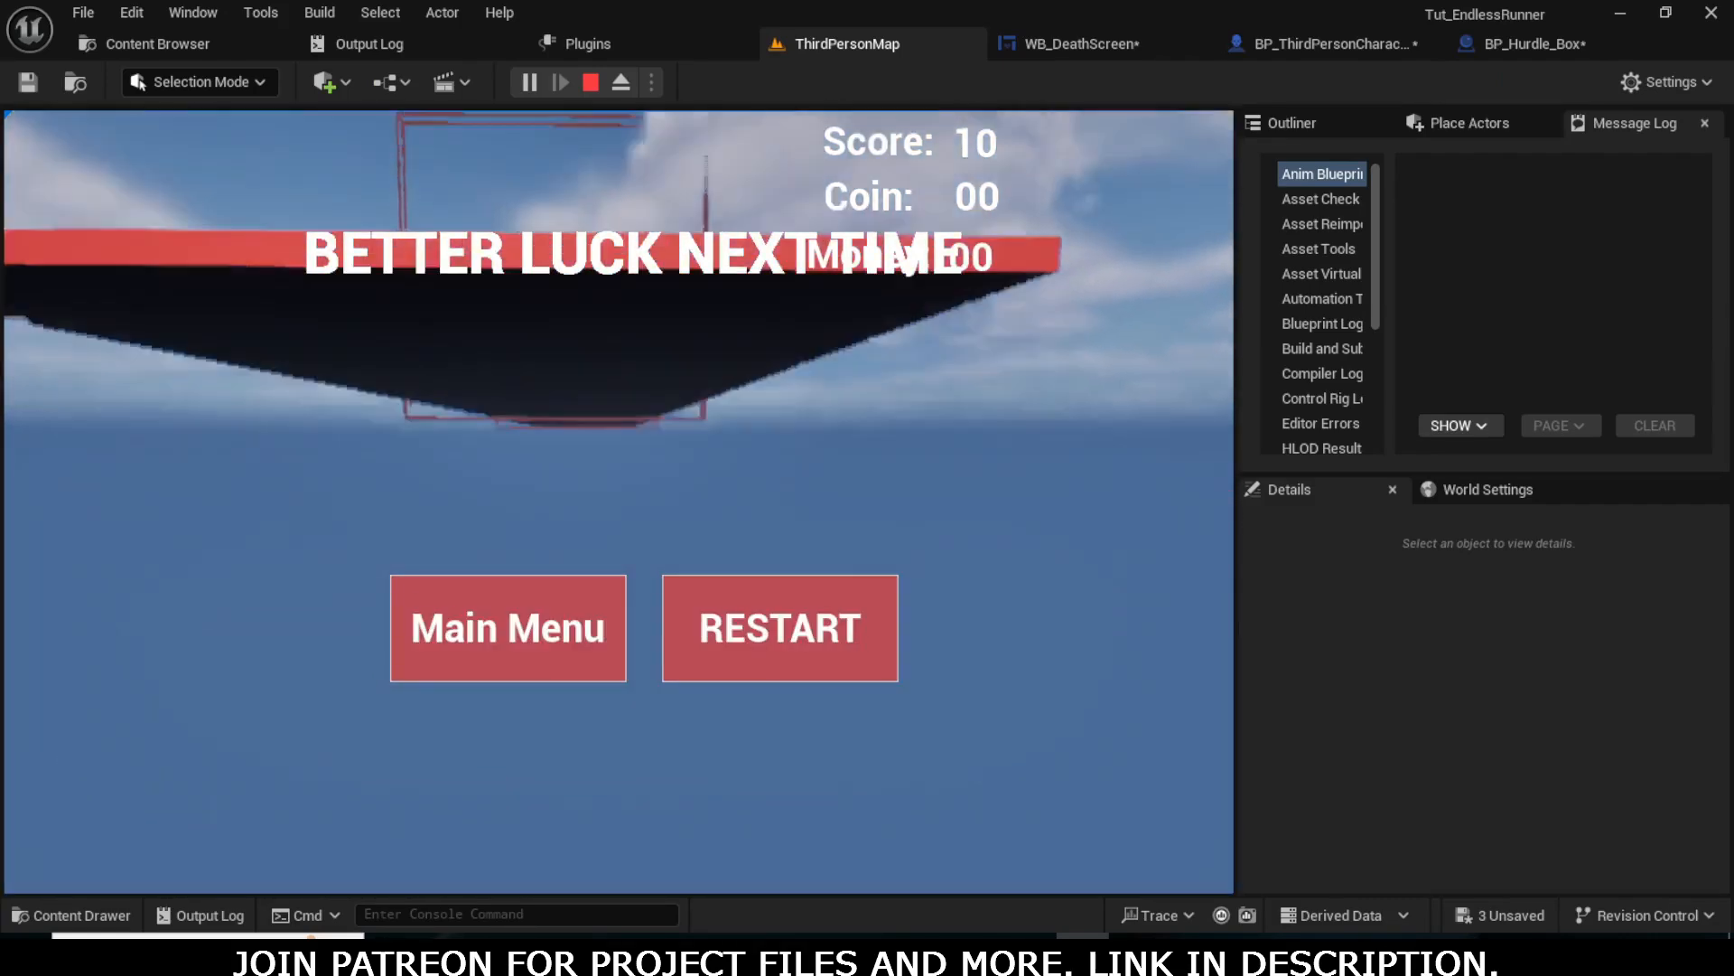
key(Escape)
click(528, 82)
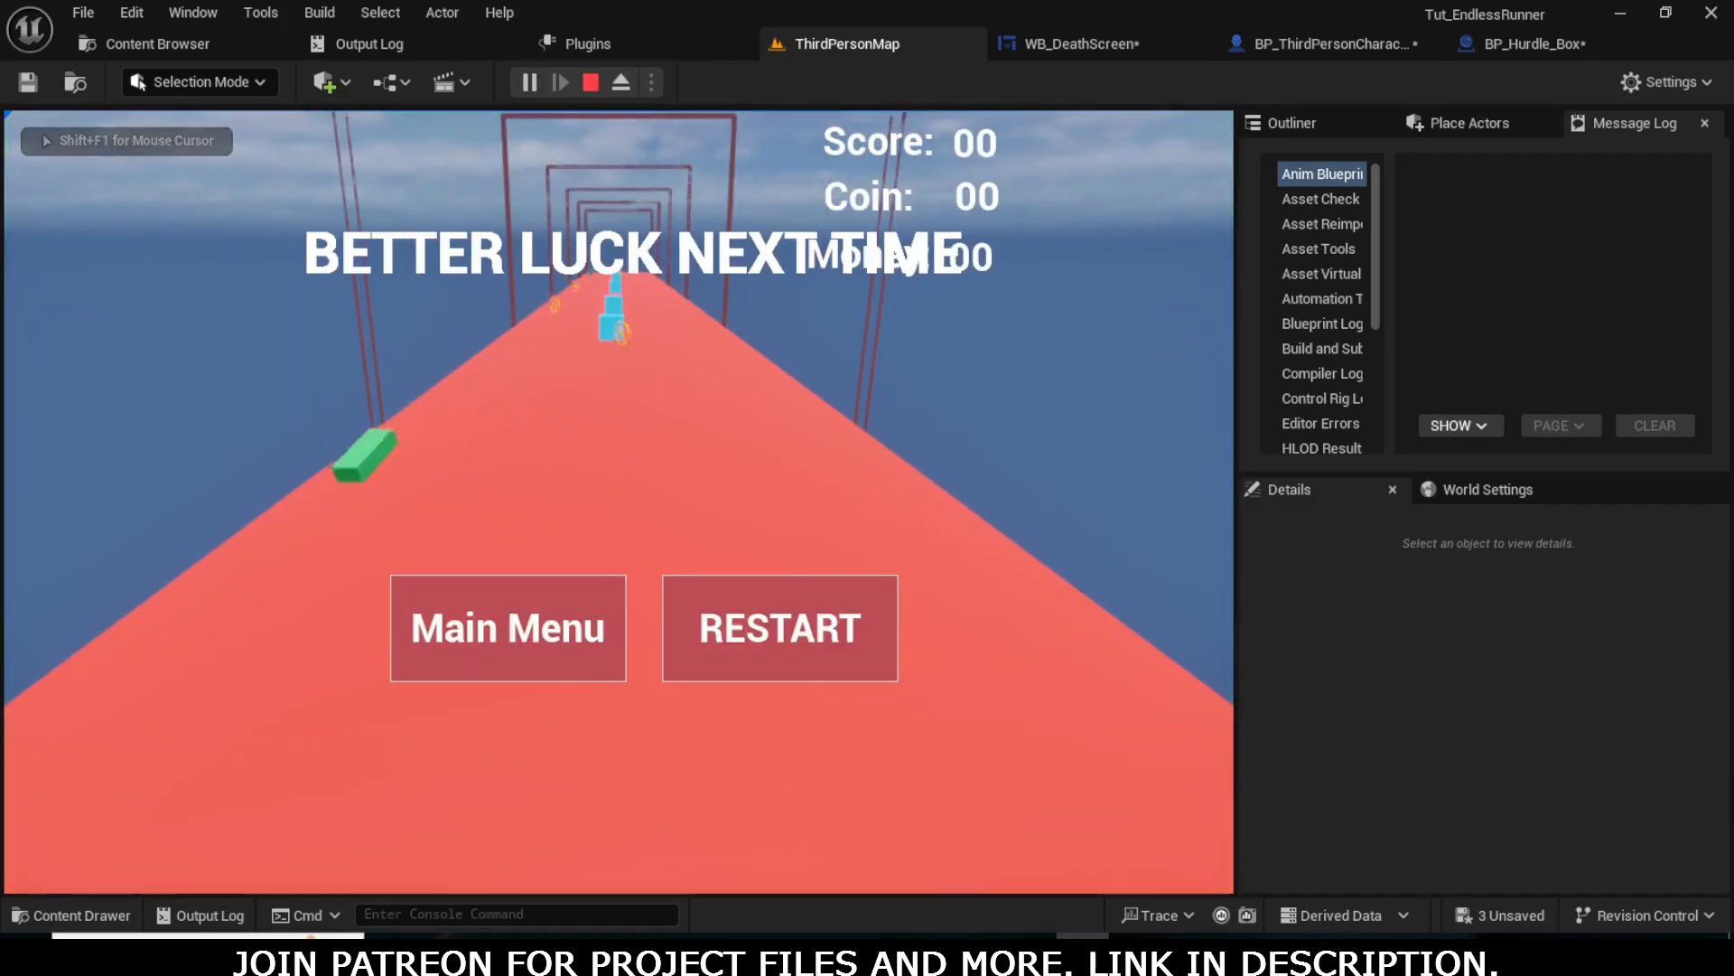
key(Escape)
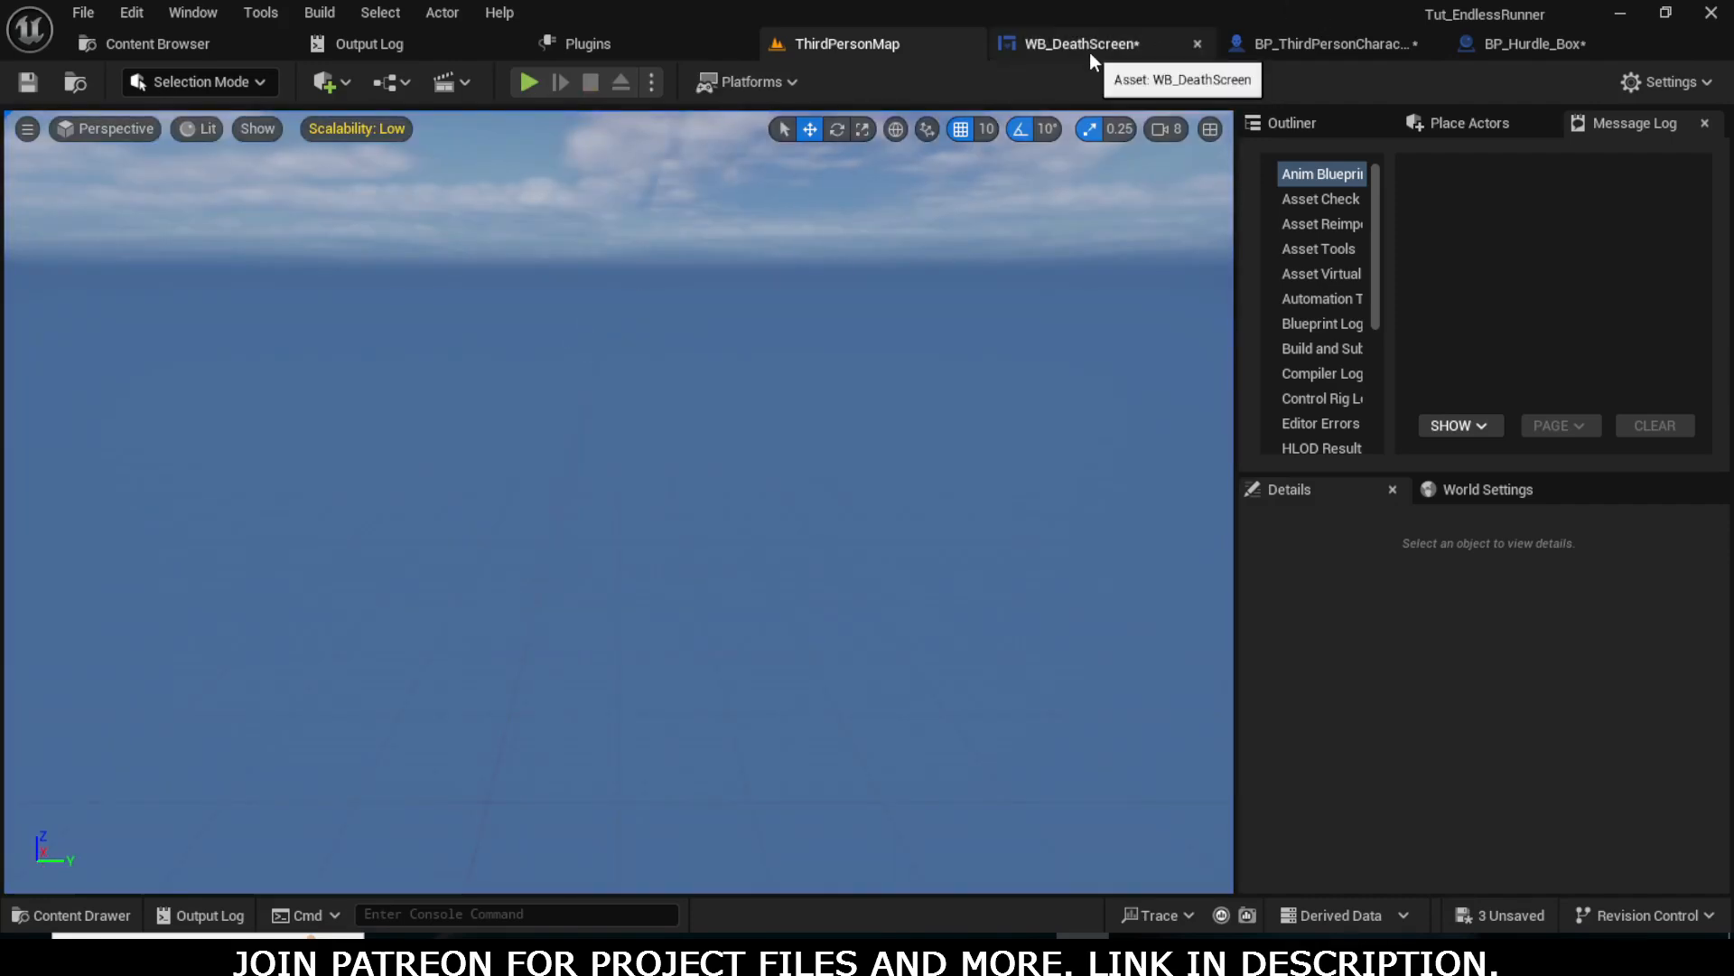
- Add a Set Game Paused node with Paused enabled to BP_ThirdPersonCharacter's event graph, leaving space after Add to Viewport
click(1330, 46)
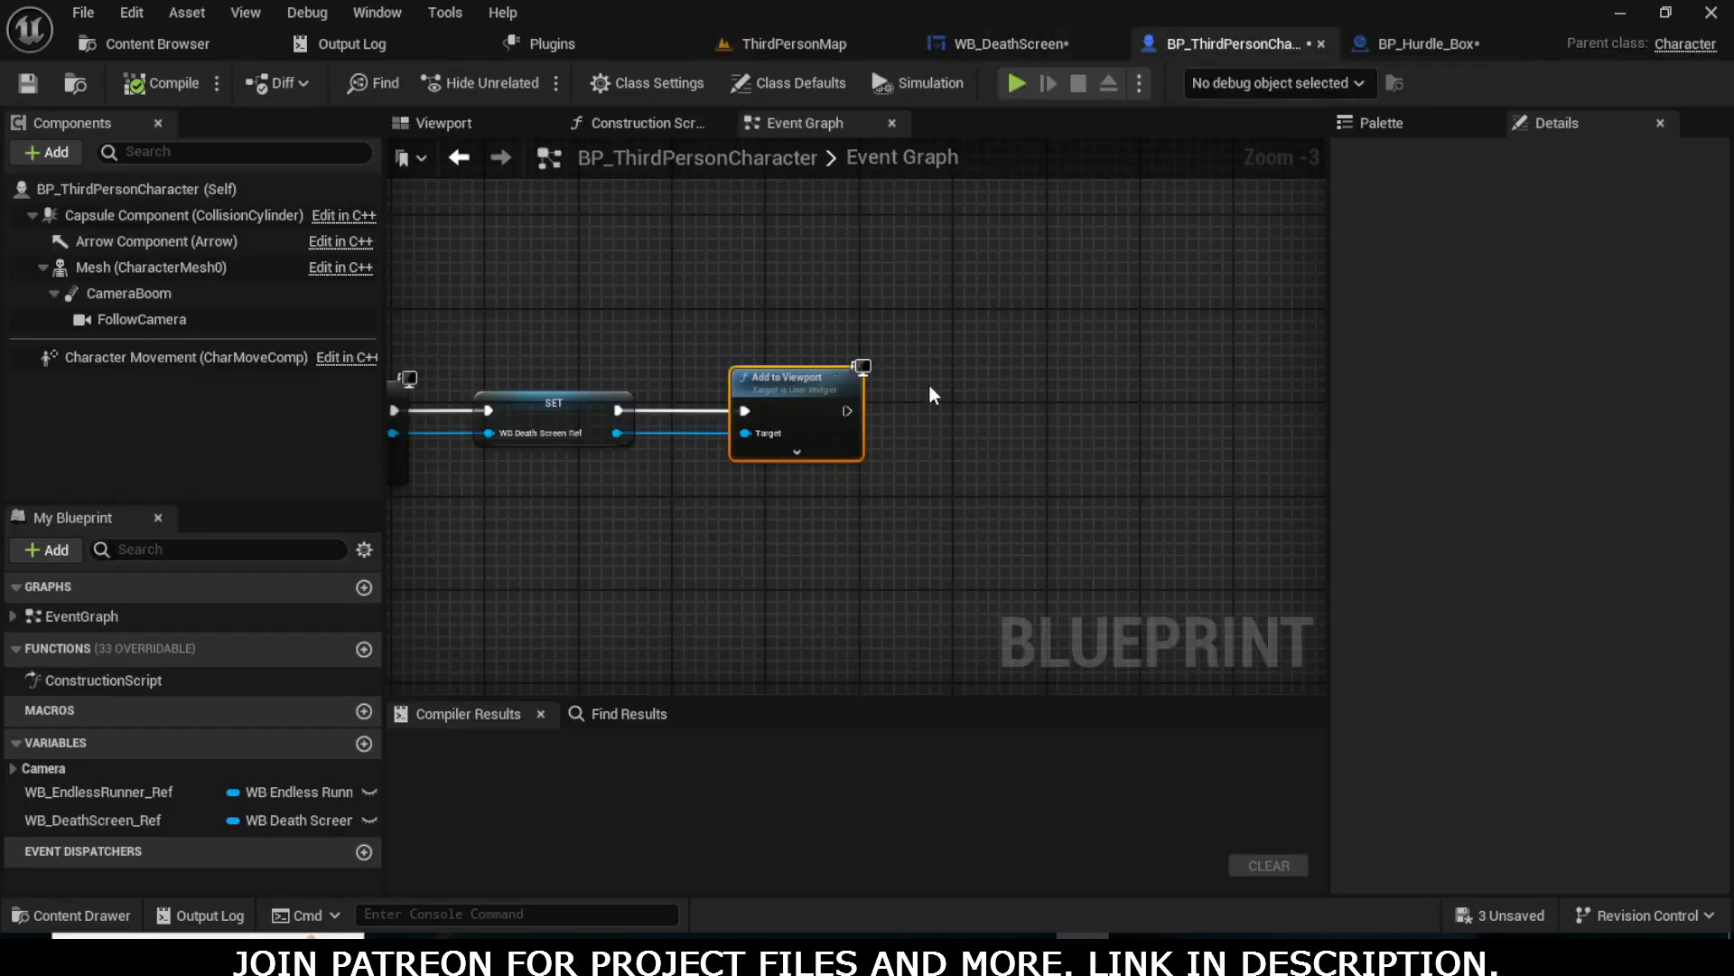
right_drag(933, 395, 894, 356)
scroll(852, 379, up, 1)
right_click(971, 386)
text(s)
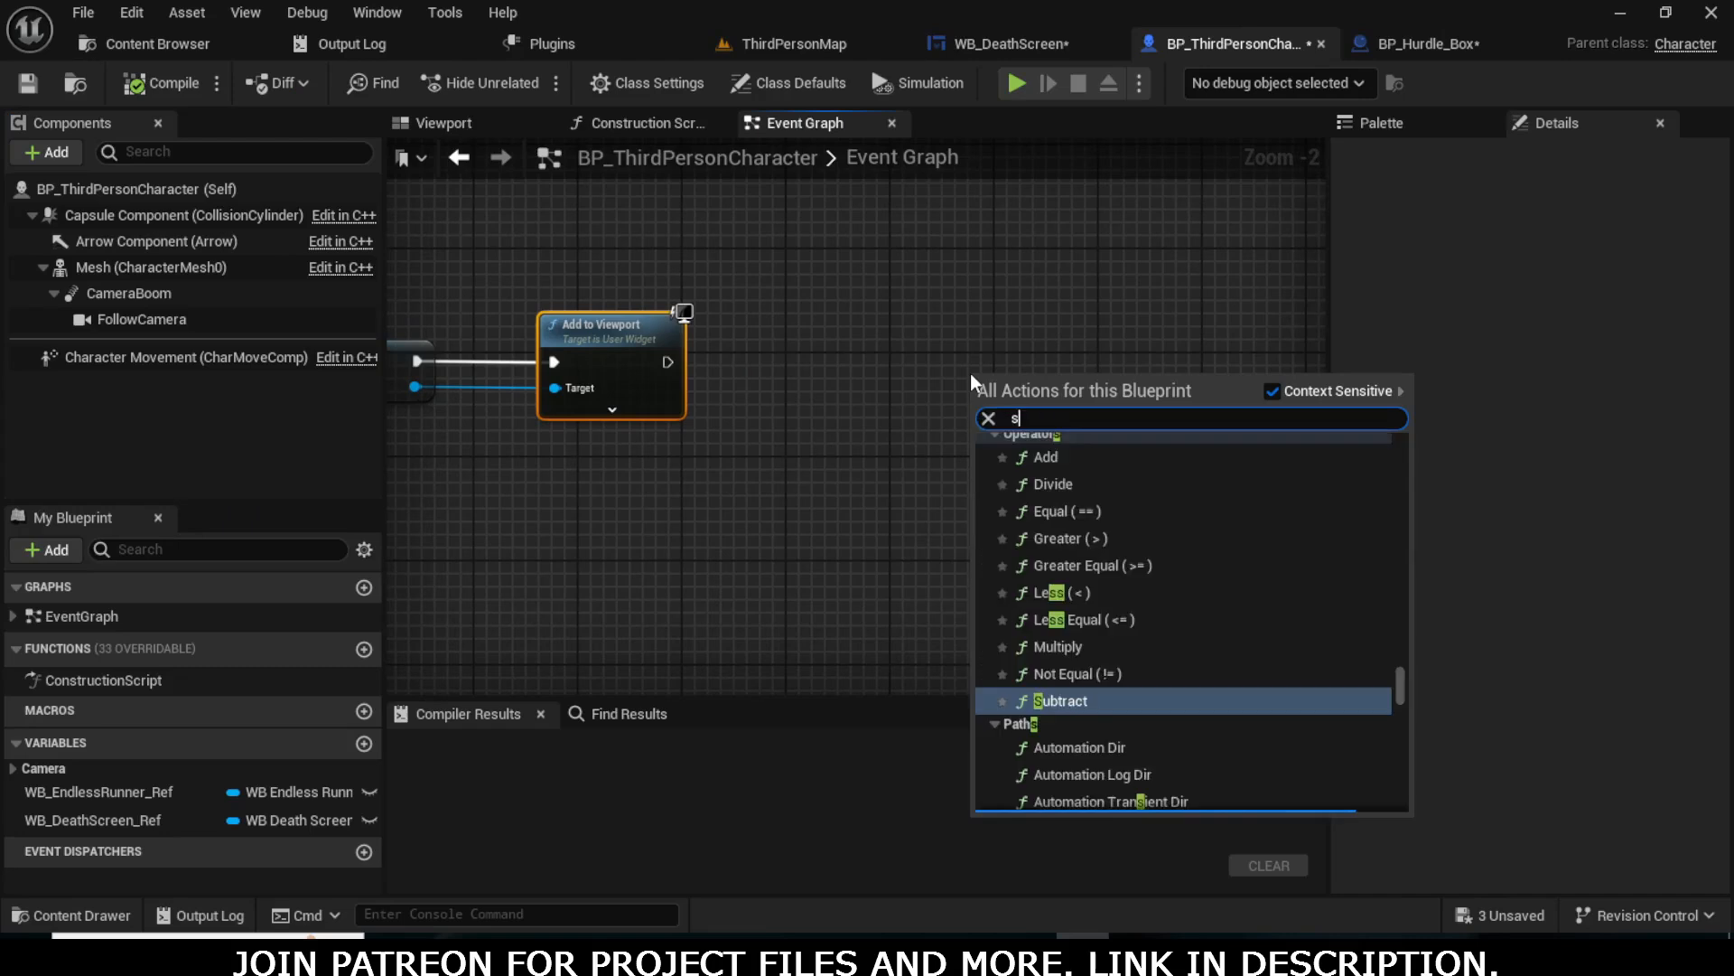
text(et game pa)
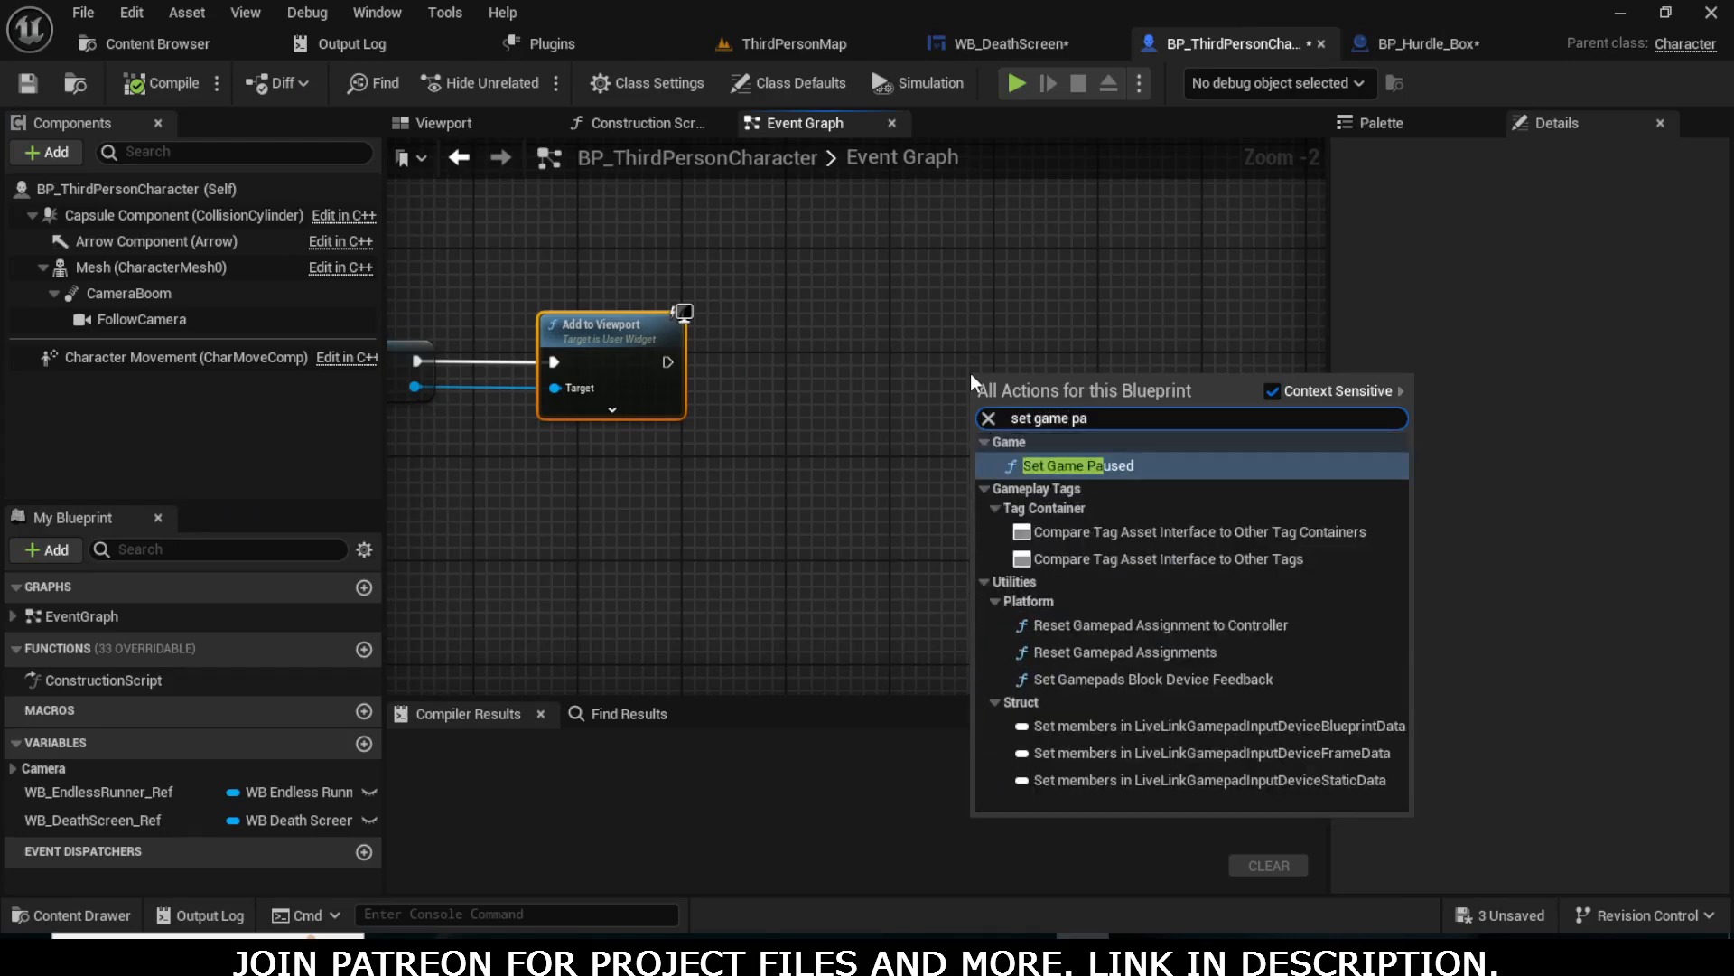
click(1118, 469)
drag(1074, 371, 1155, 349)
click(1079, 388)
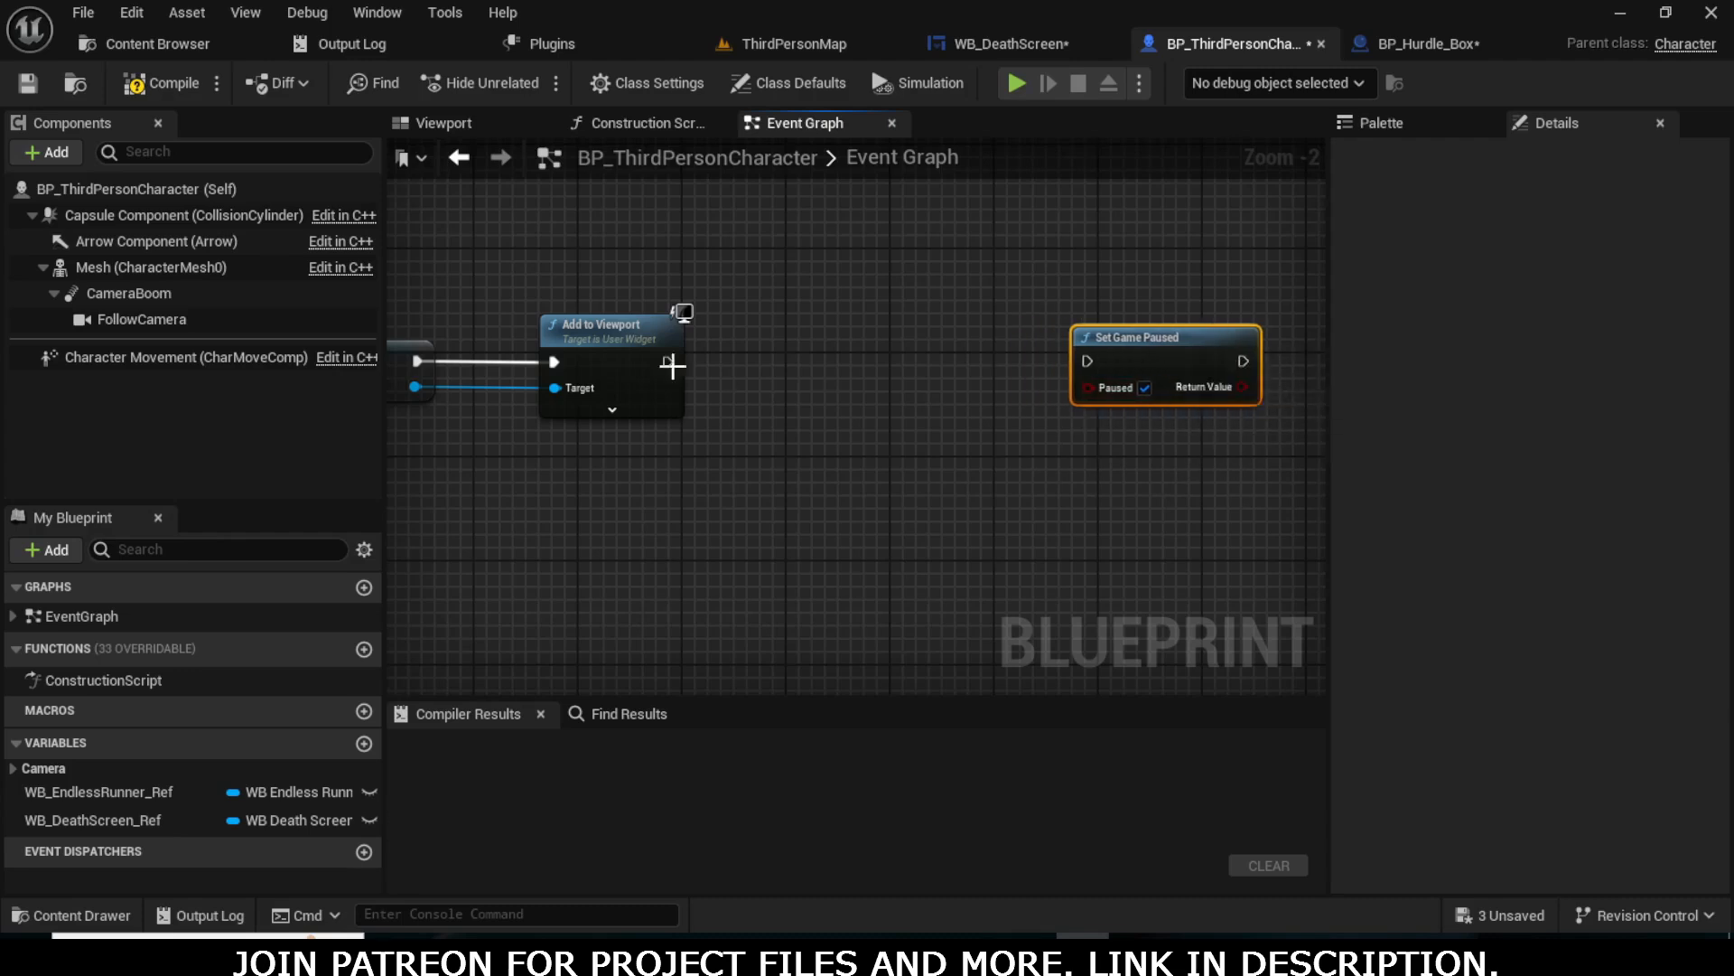
- Connect a Delay node after Add to Viewport and go back to the Event_Death node
drag(671, 364, 766, 362)
text(delay)
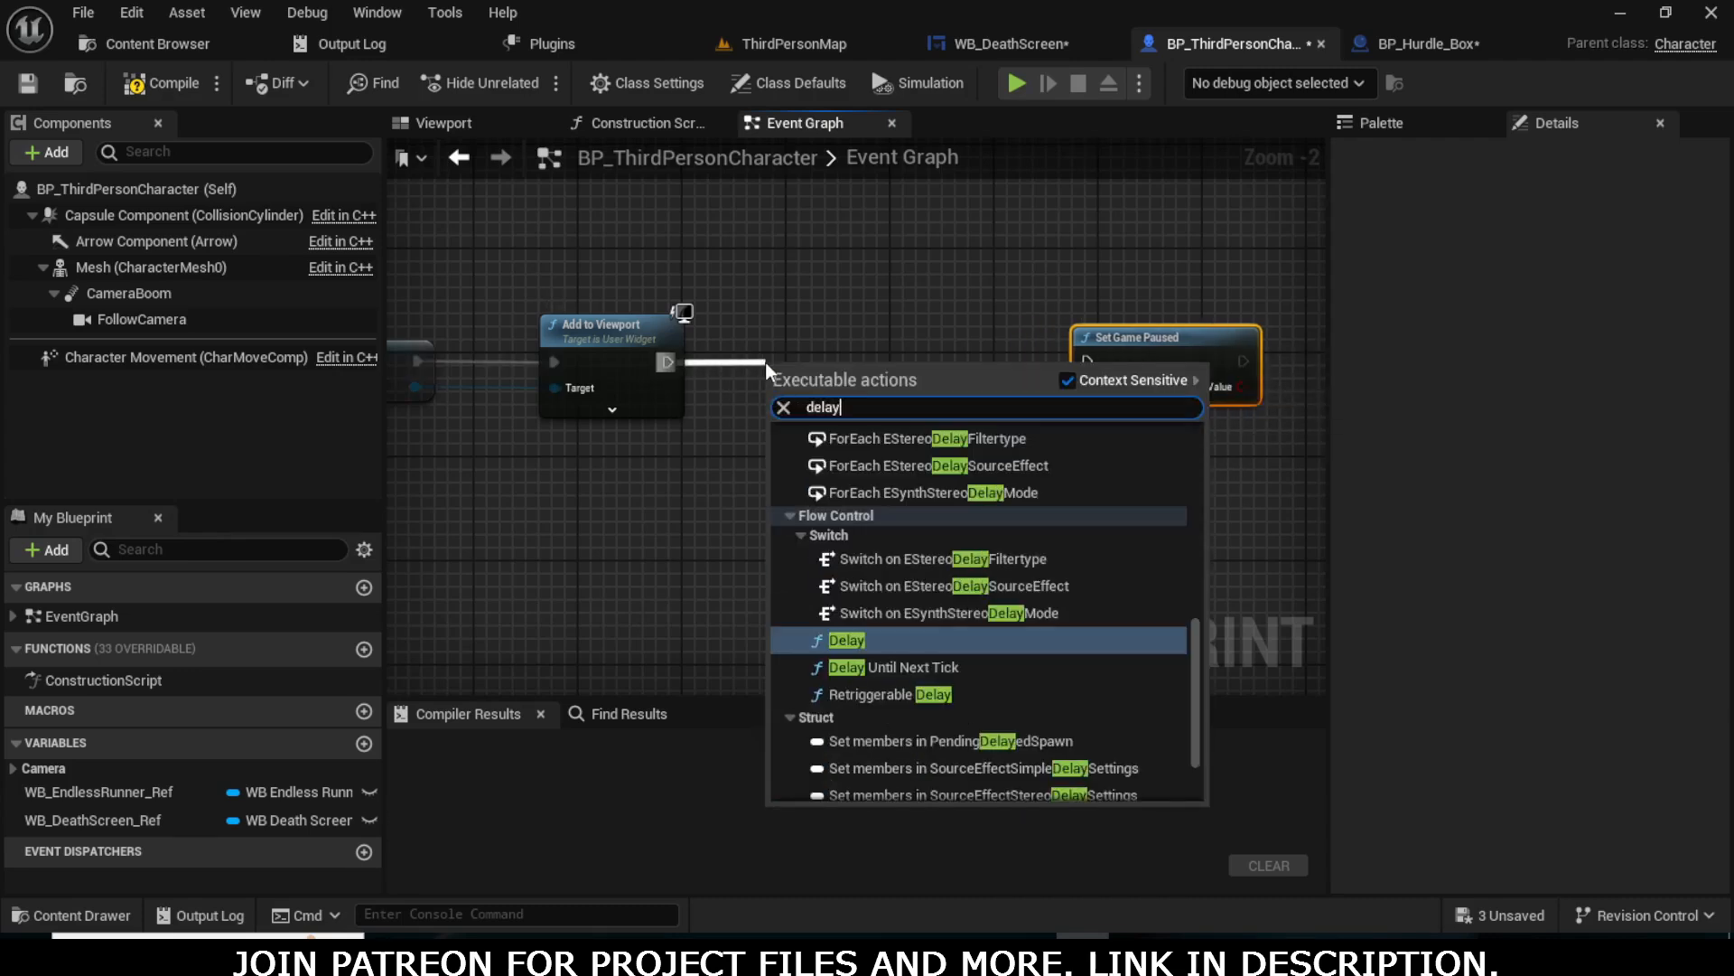
key(Return)
scroll(704, 406, down, 4)
right_drag(626, 470, 990, 447)
scroll(876, 376, up, 4)
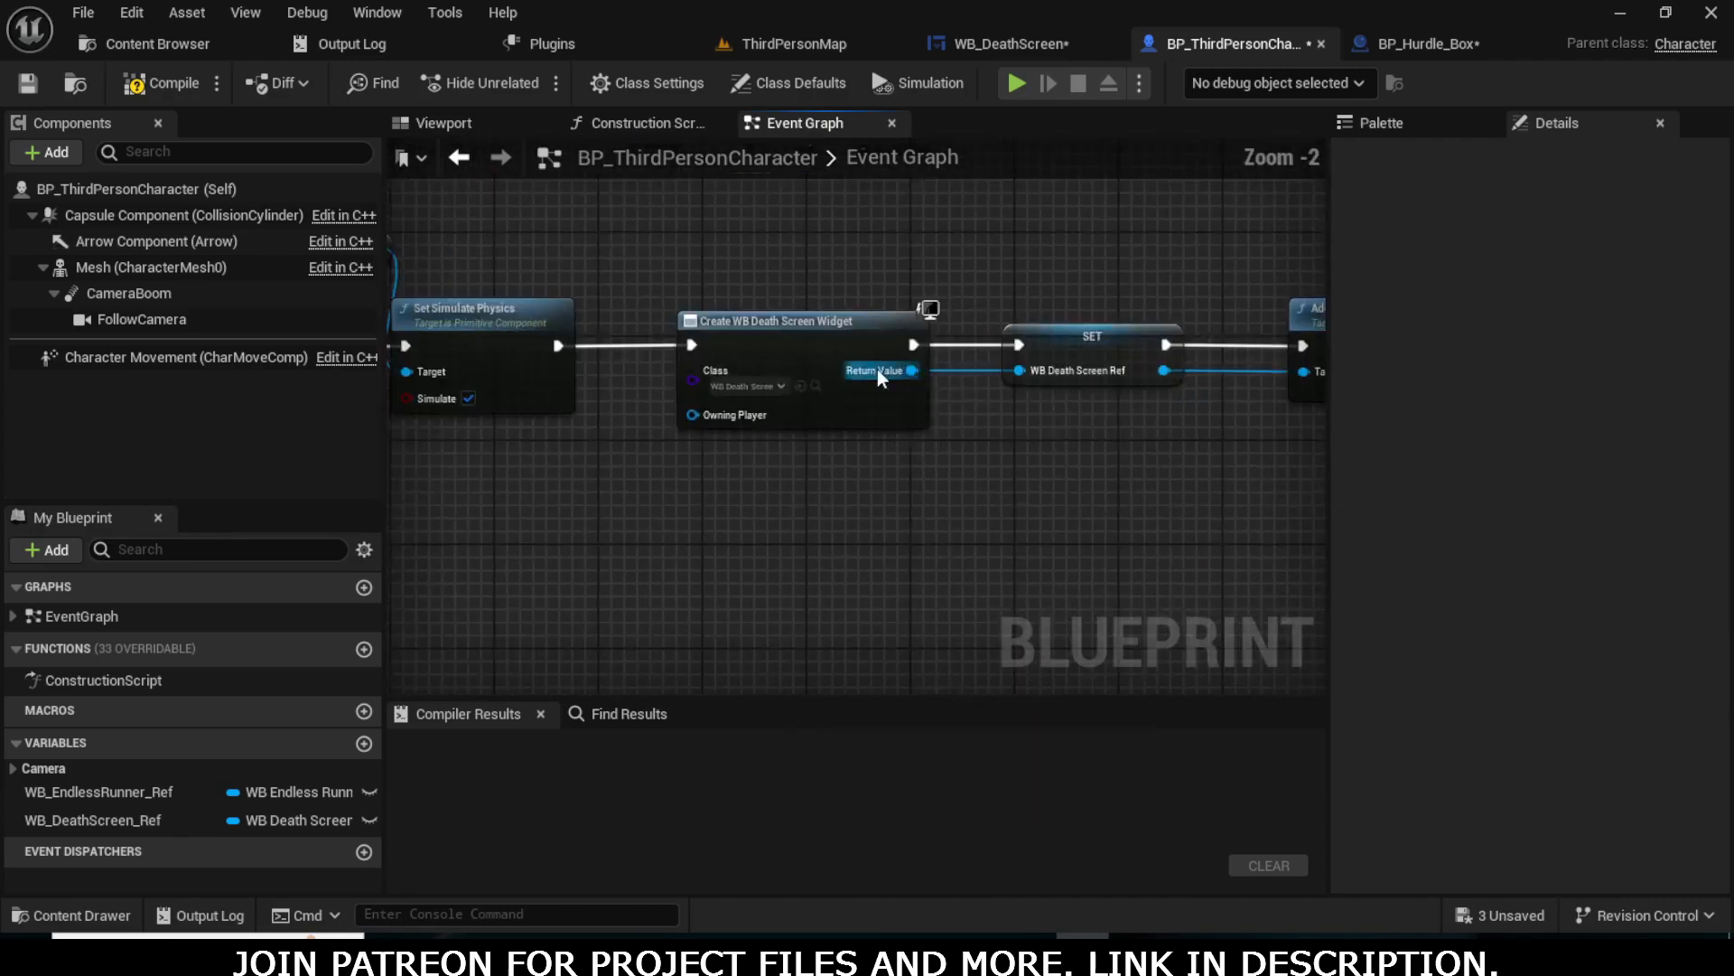
right_drag(768, 387, 1304, 397)
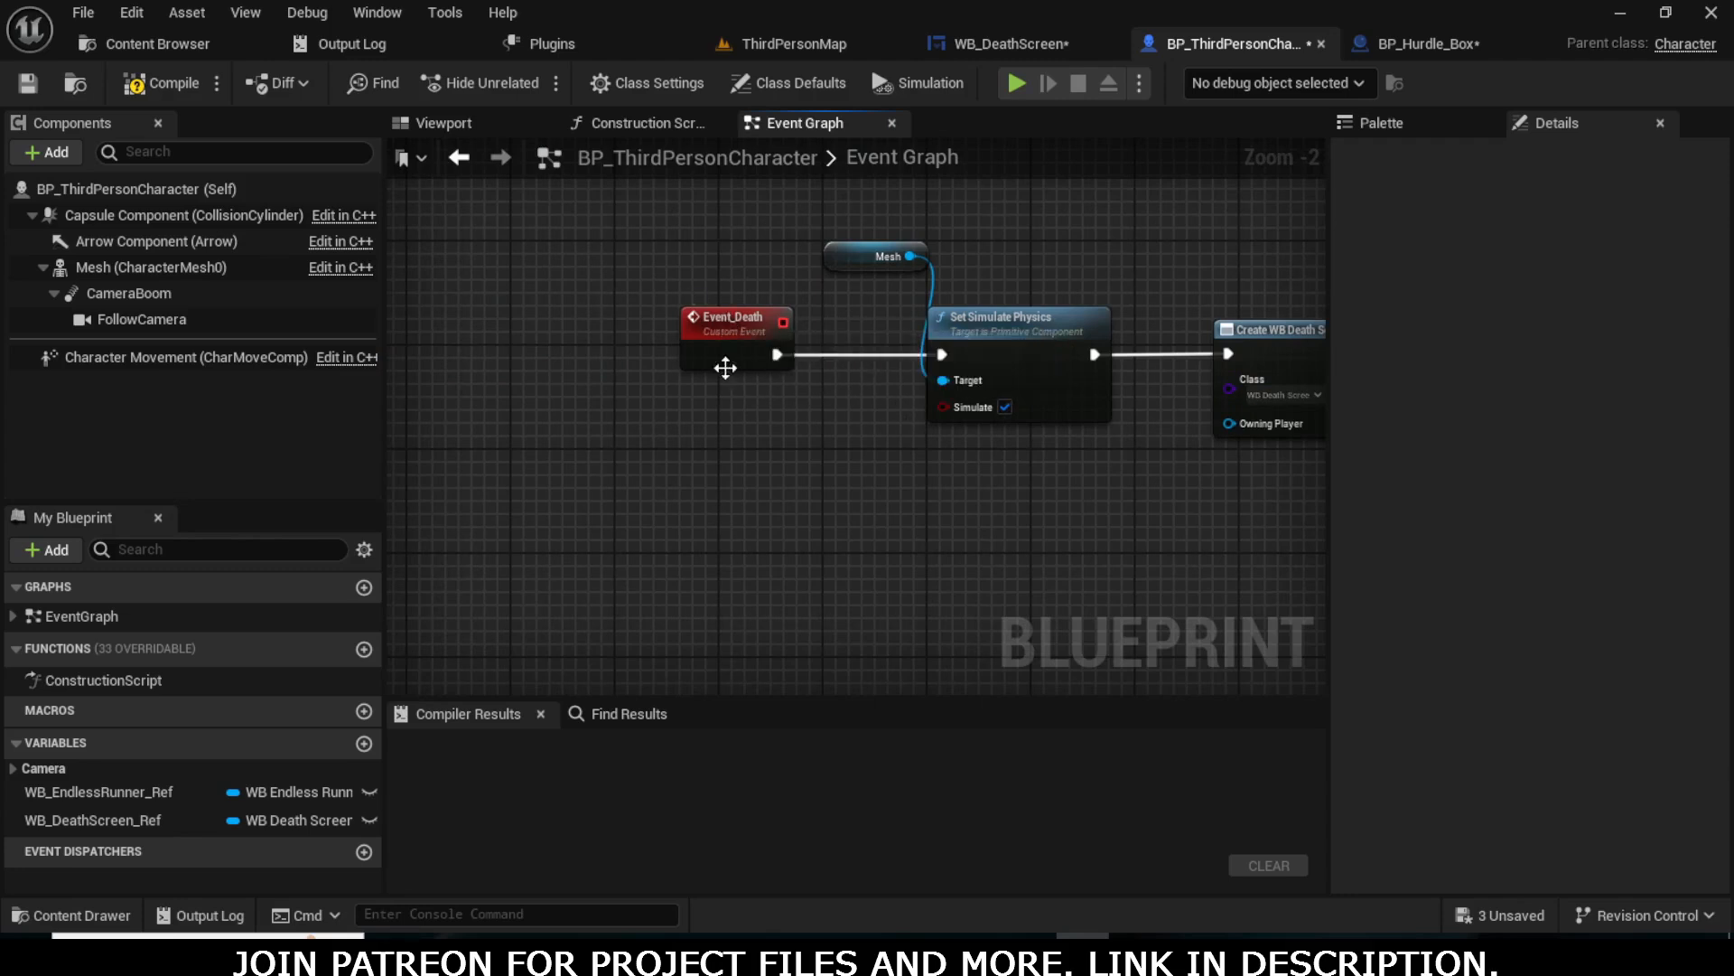
- Set the Delay node's duration to 2.0, align it with Add to Viewport and connect its Completed output to Set Game Paused
right_drag(1069, 508, 226, 503)
right_drag(1022, 479, 724, 505)
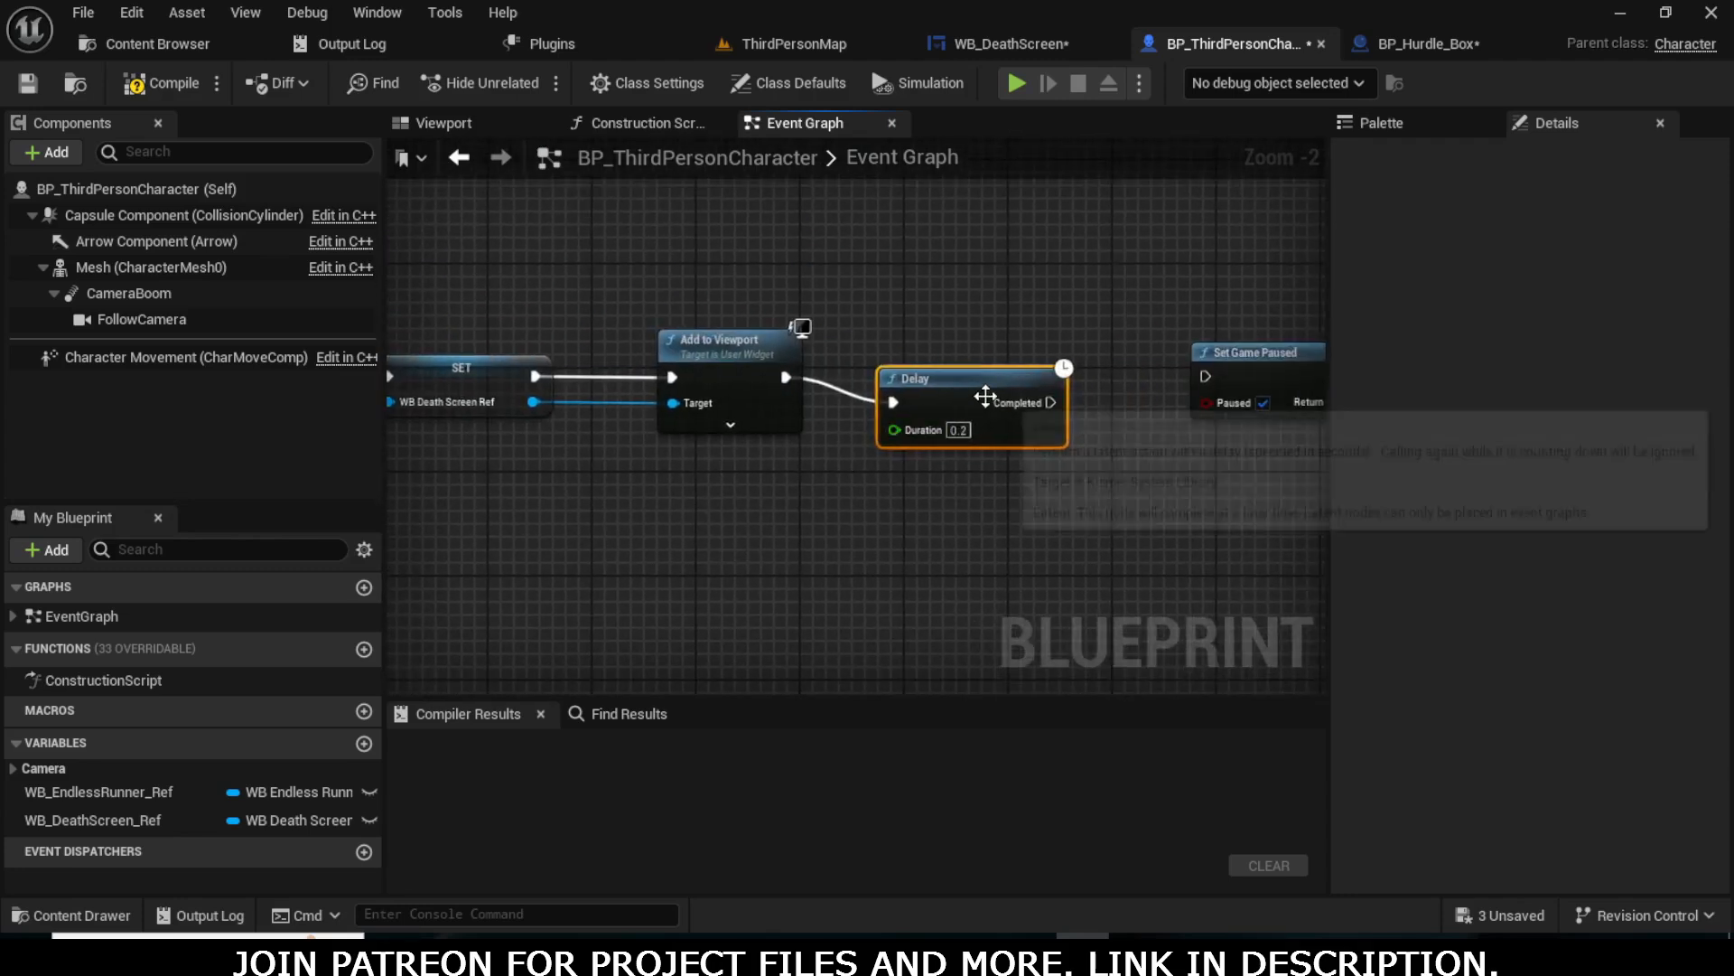
drag(984, 398, 988, 375)
right_drag(987, 377, 864, 421)
scroll(864, 422, up, 2)
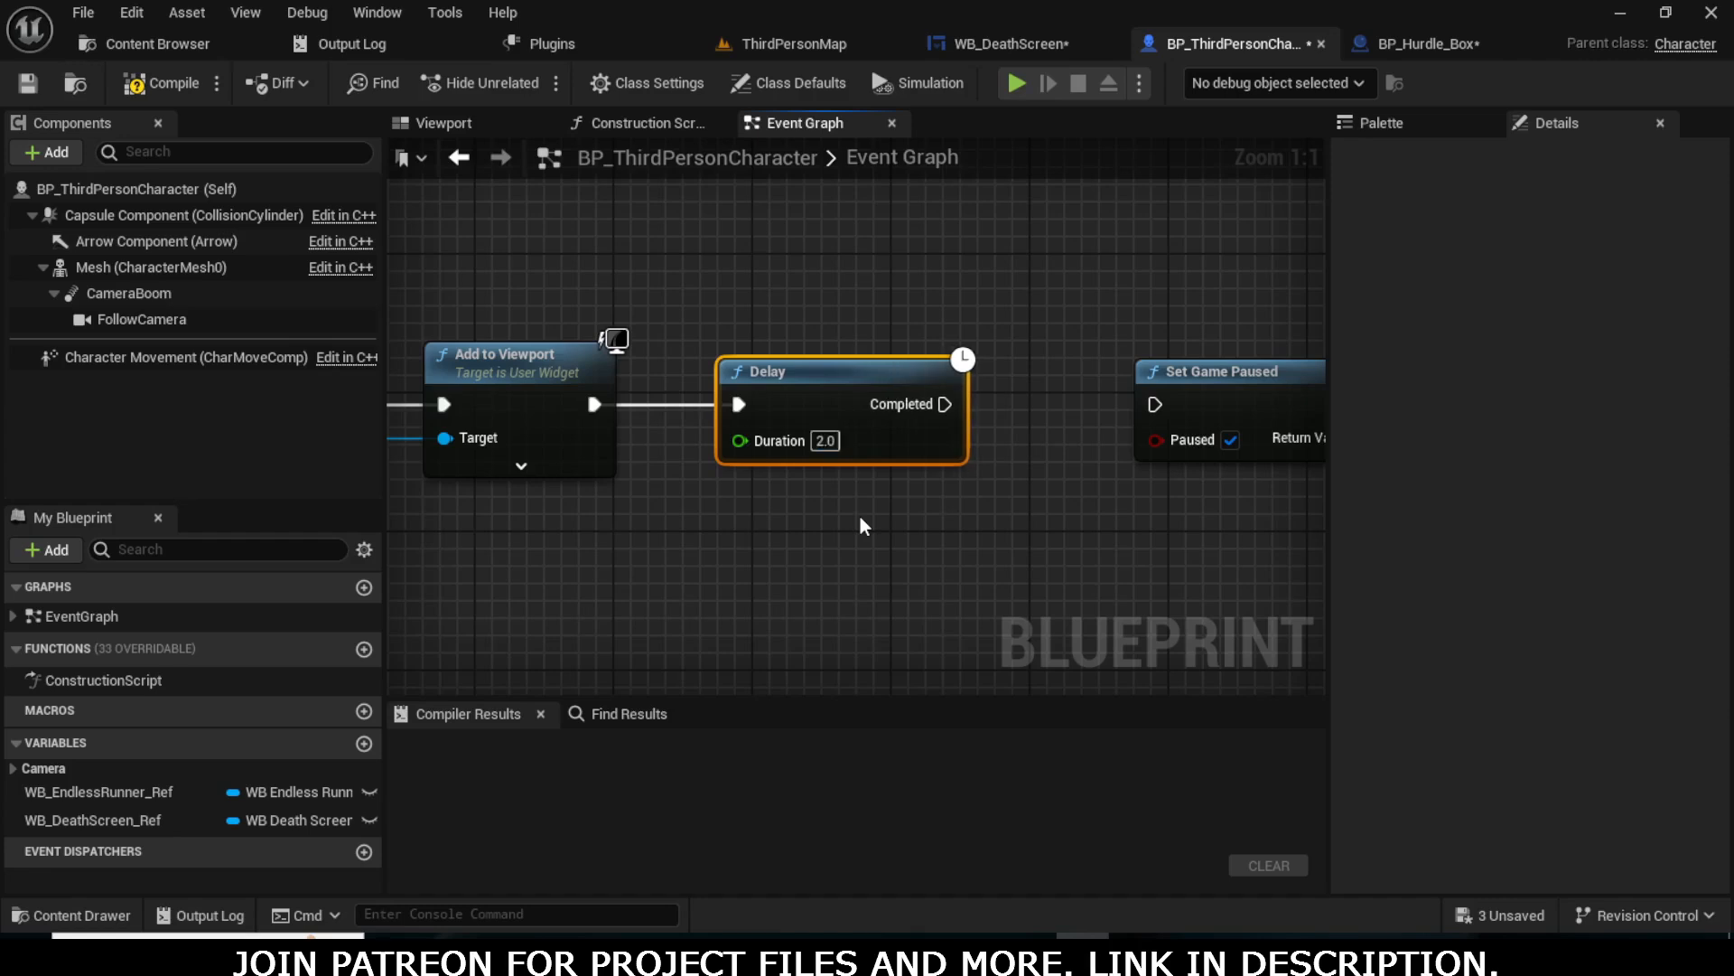
right_drag(865, 527, 702, 526)
drag(778, 402, 989, 402)
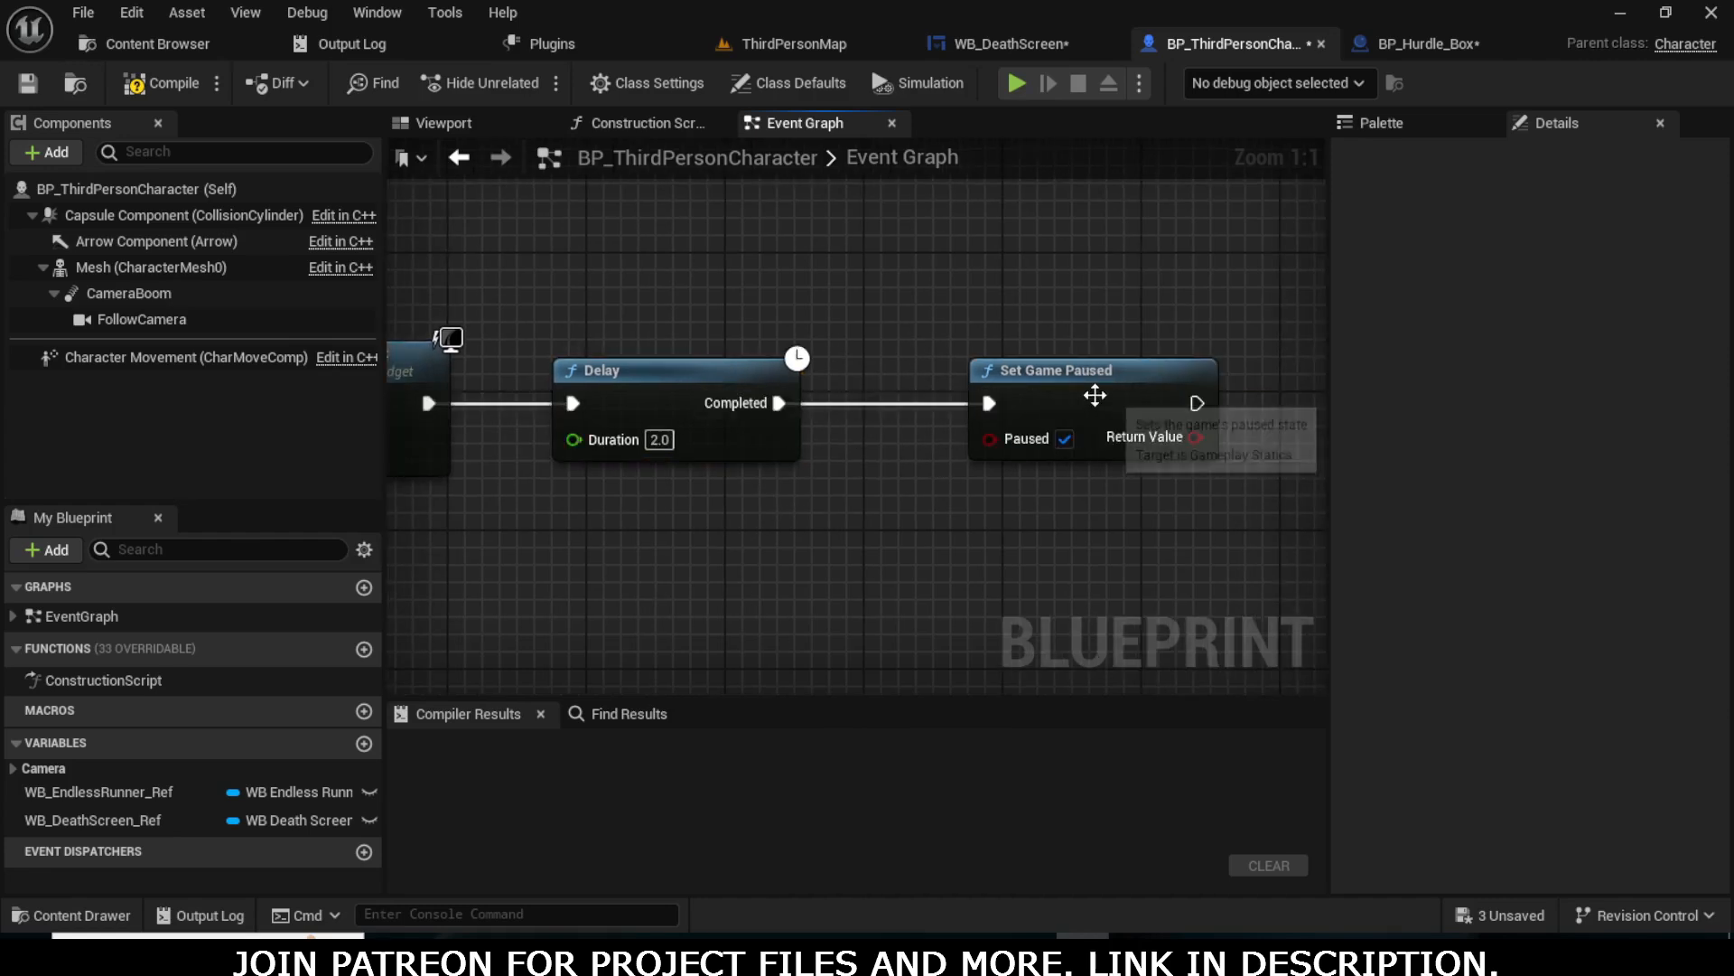
- Play-test ThirdPersonMap to examine the delayed pause behind the death screen, and stop the session
click(794, 43)
click(529, 82)
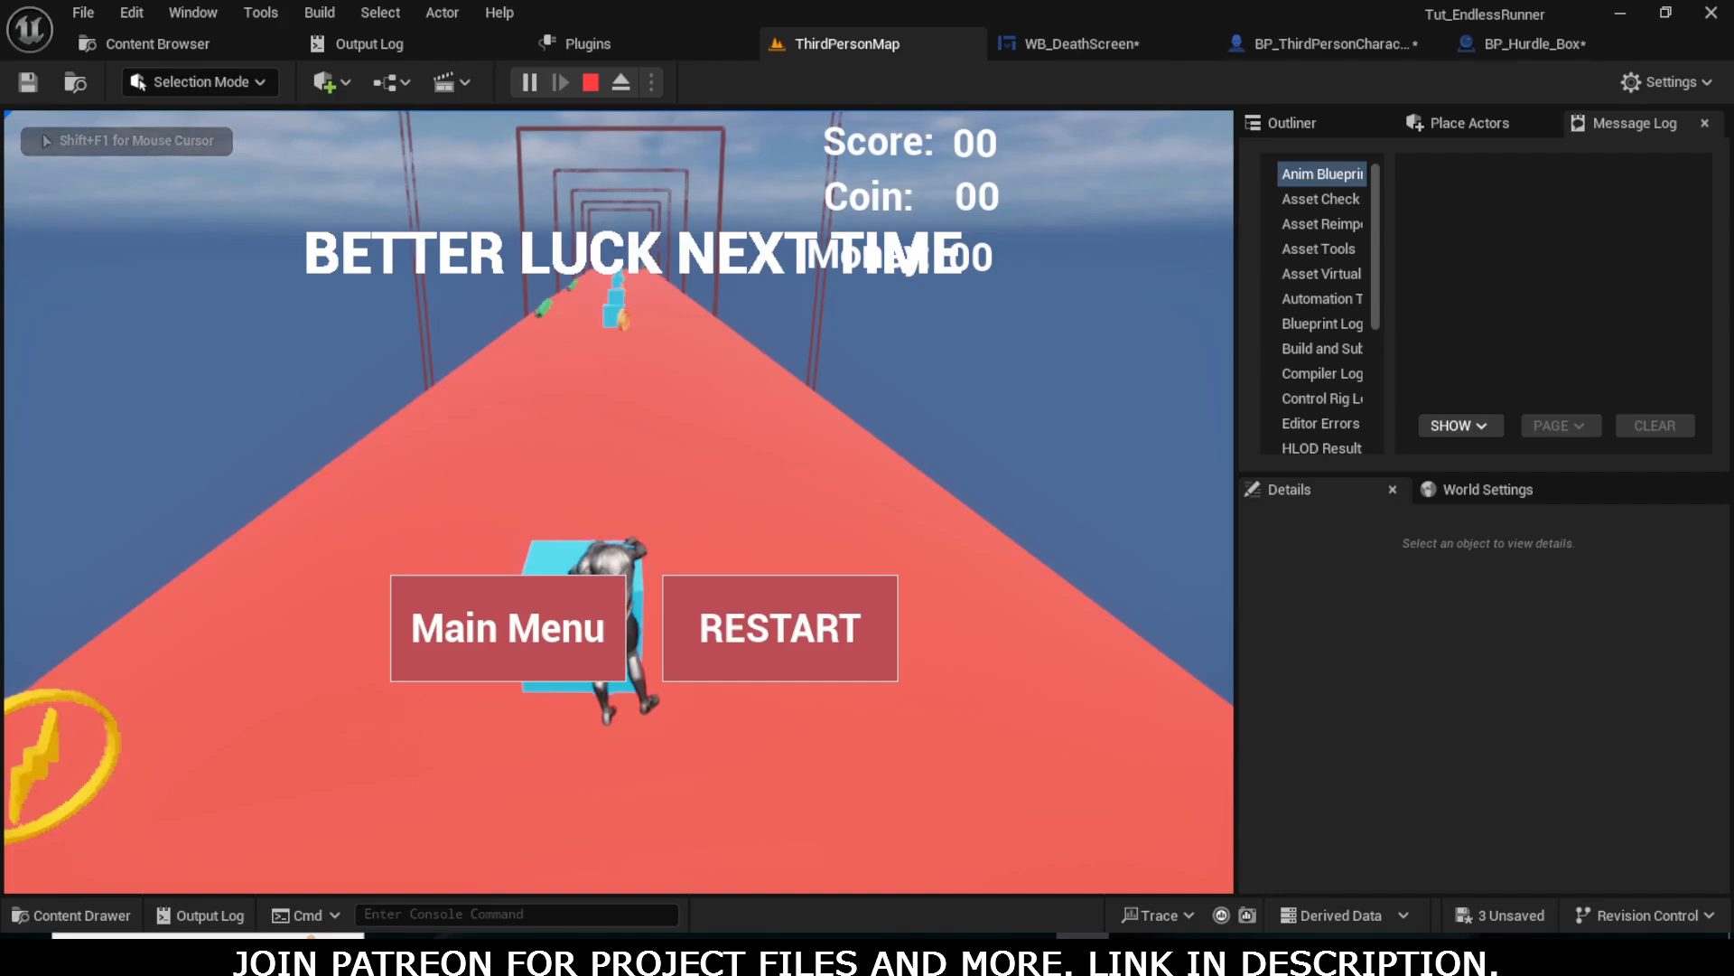
key(shift+F1)
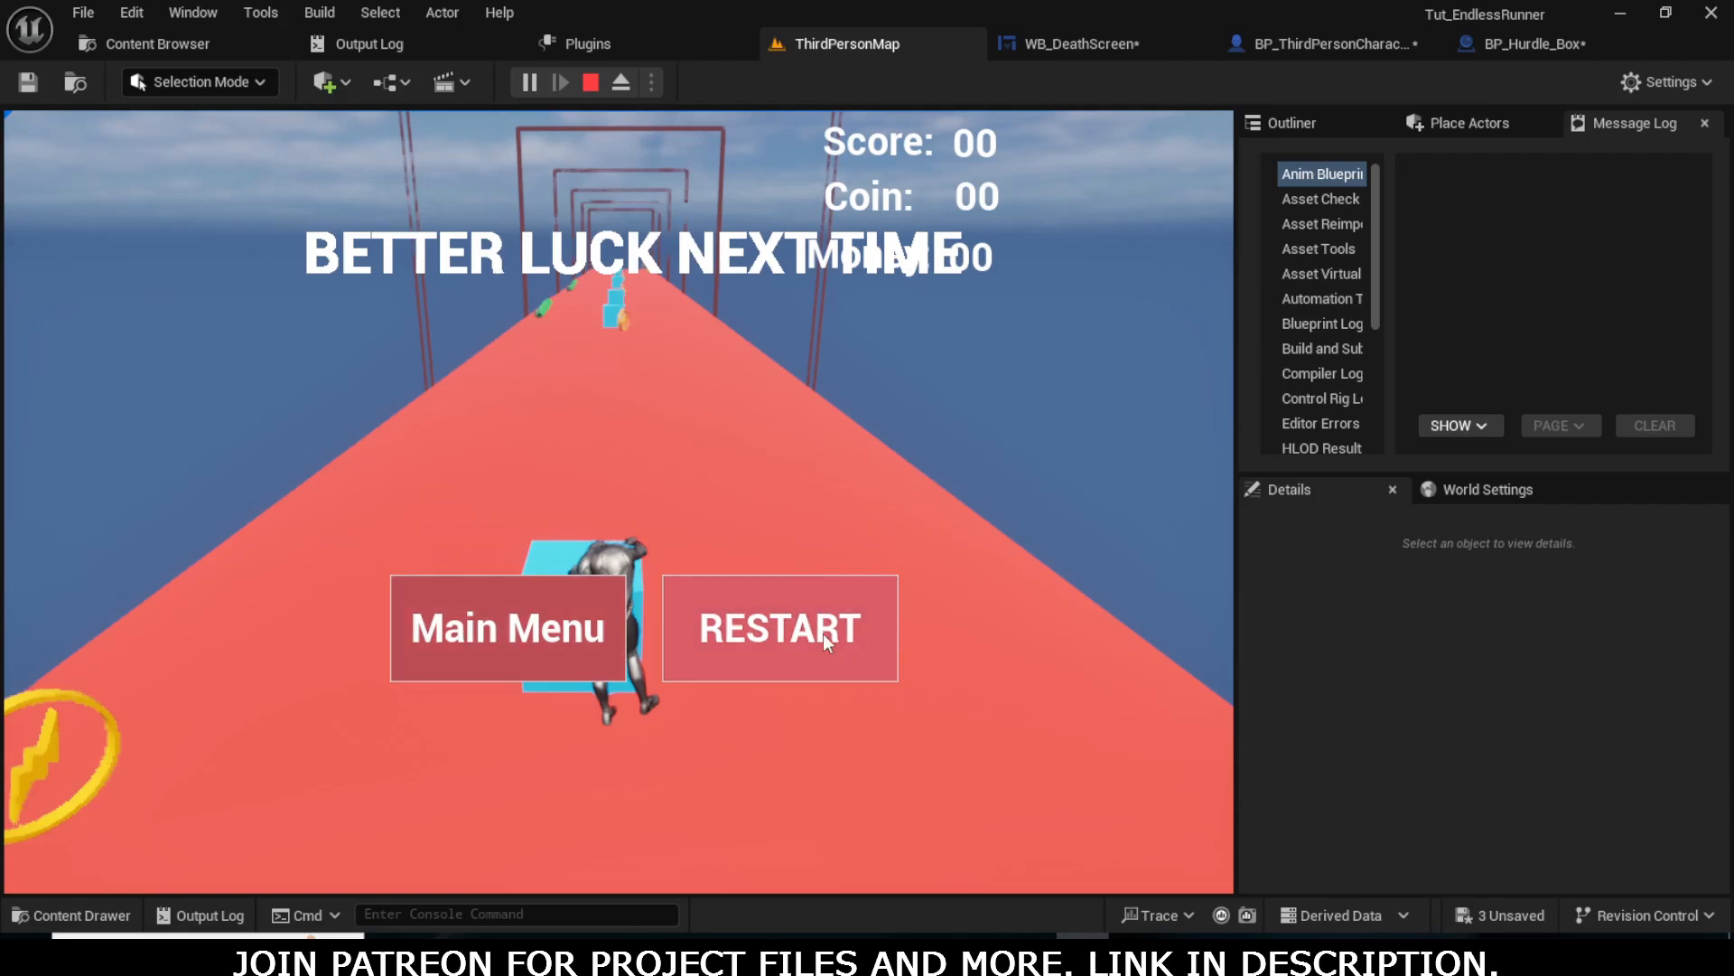
key(Escape)
- Set the visibility of the Ibackground image in WB_DeathScreen to Visible
click(1101, 38)
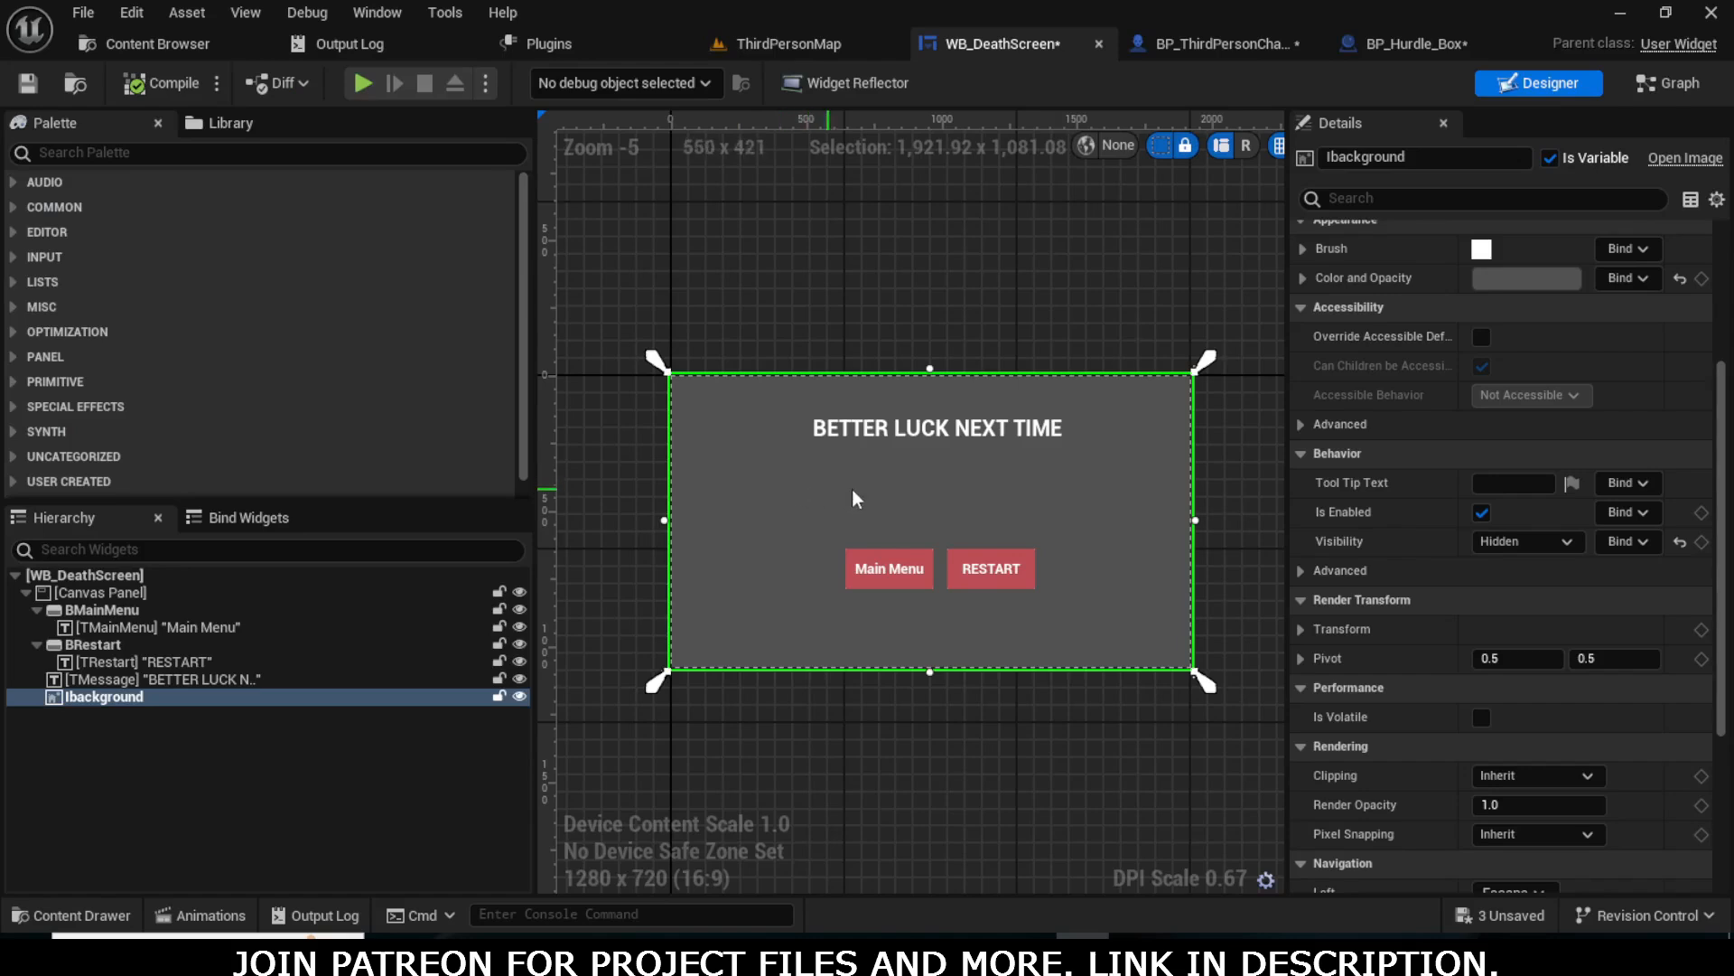
scroll(1490, 698, down, 5)
scroll(1497, 699, up, 5)
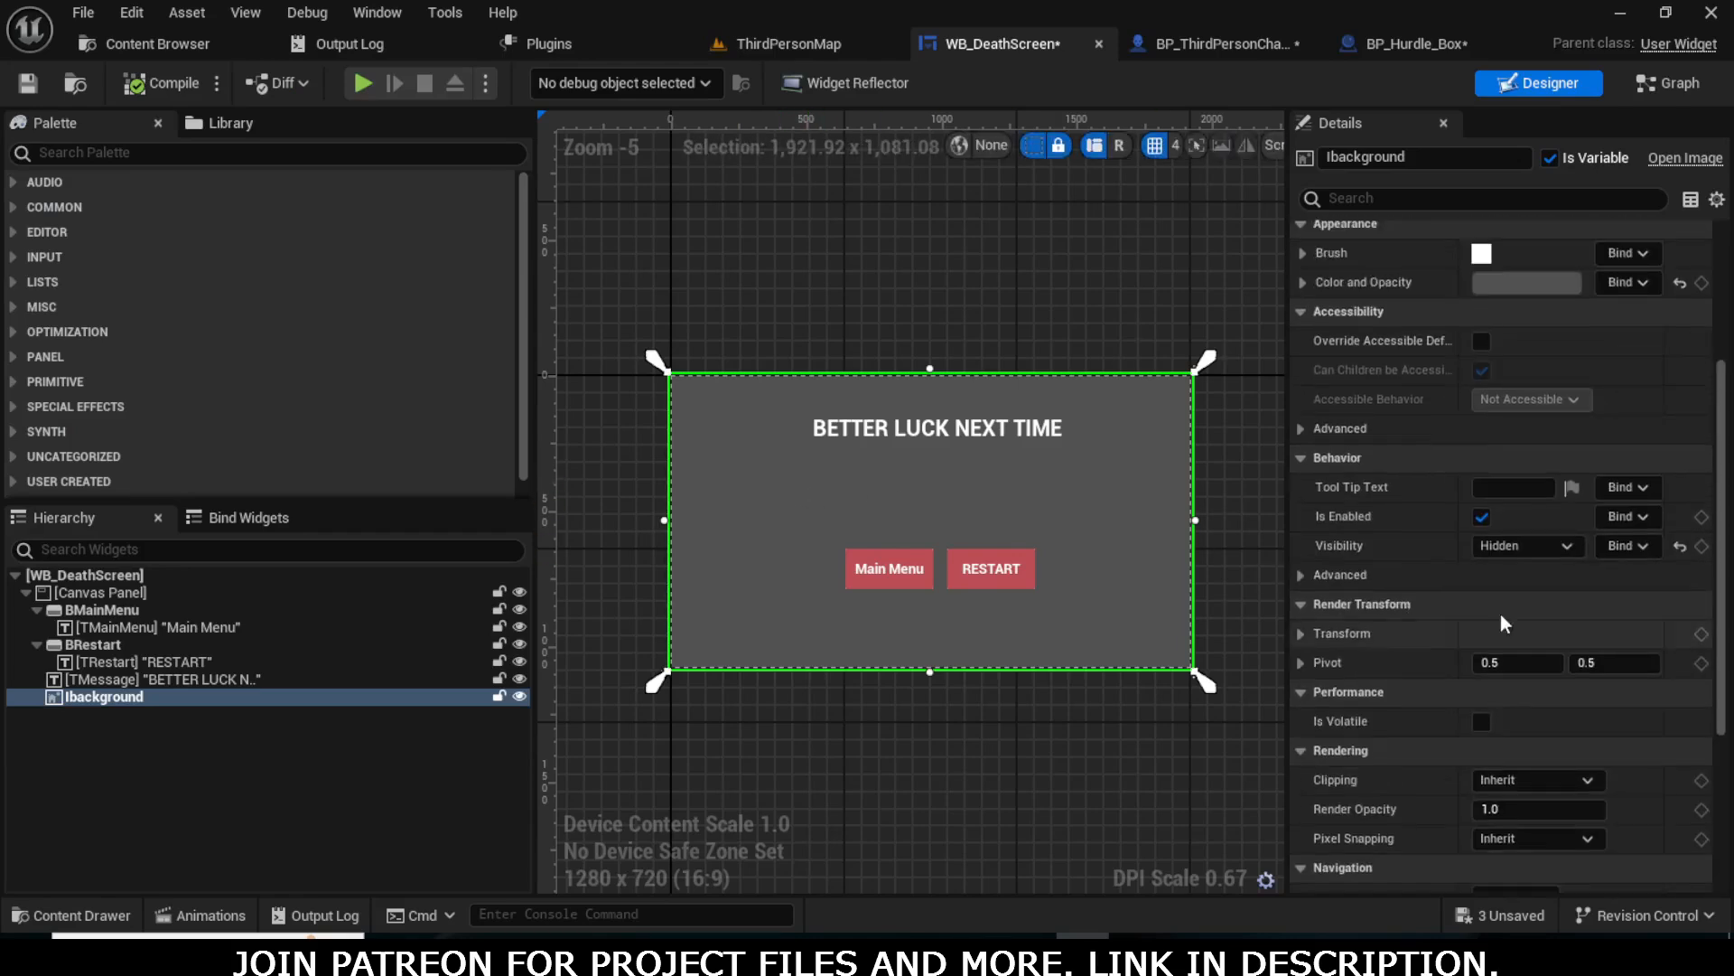
click(1504, 546)
click(1499, 566)
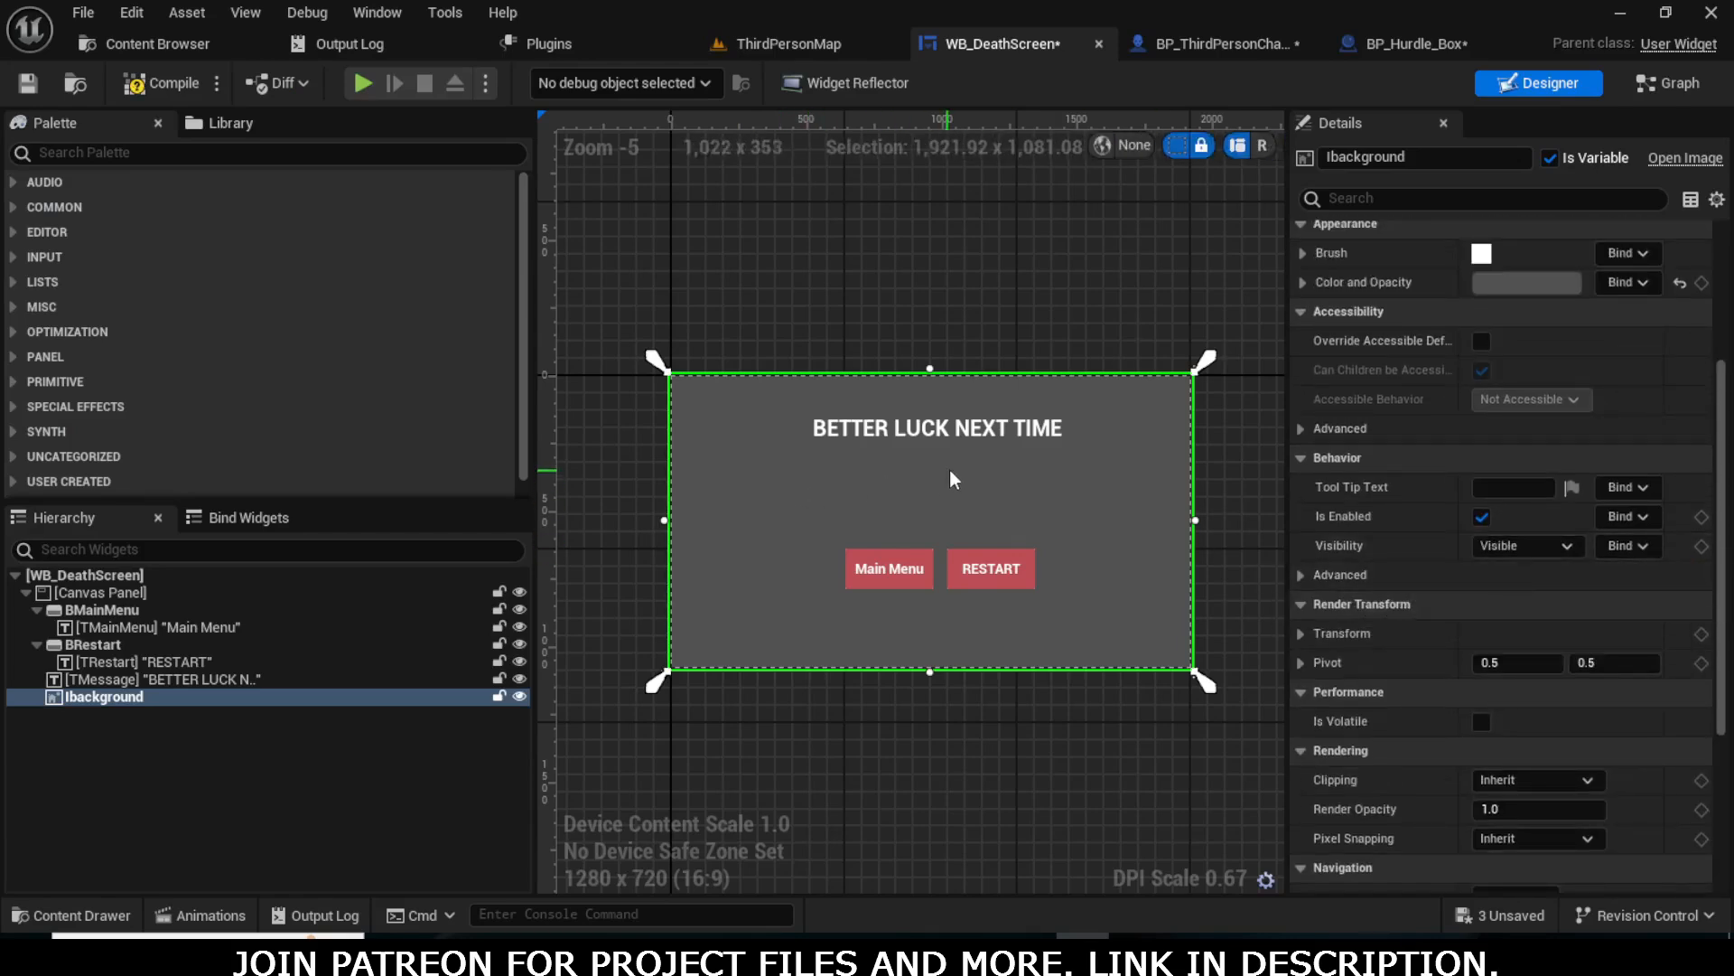
- Play-test ThirdPersonMap with the background visible, trying Main Menu and RESTART on the death screen and steering the runner, and stop the session
click(754, 51)
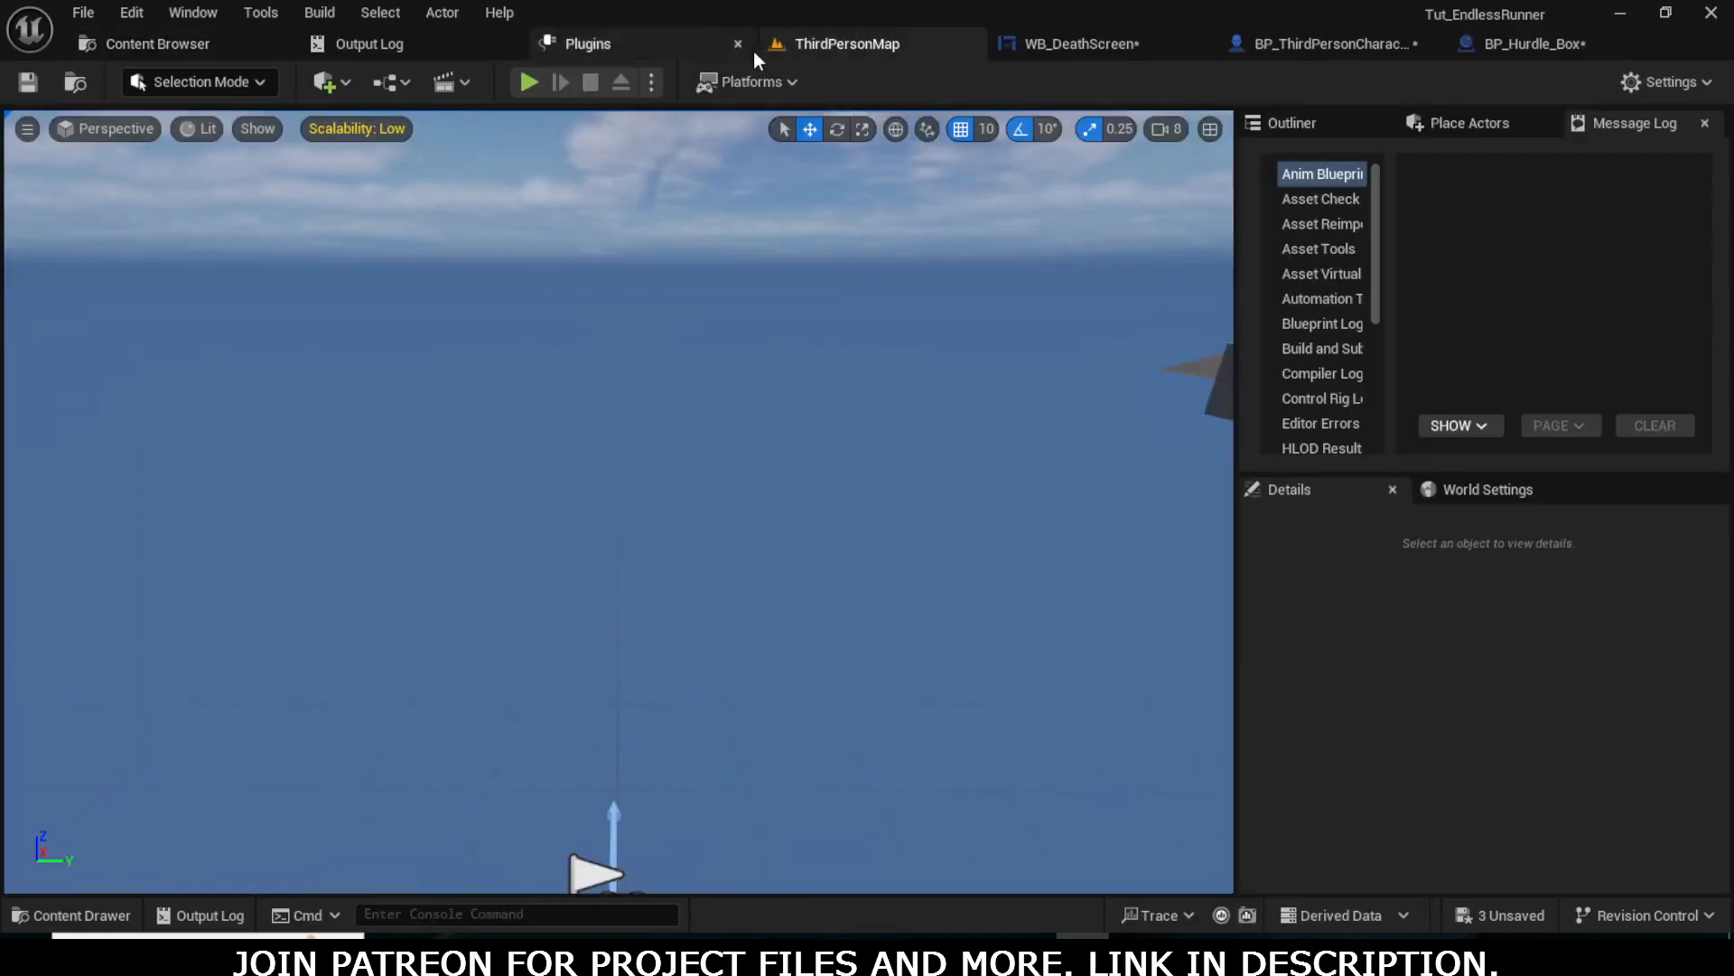
click(524, 86)
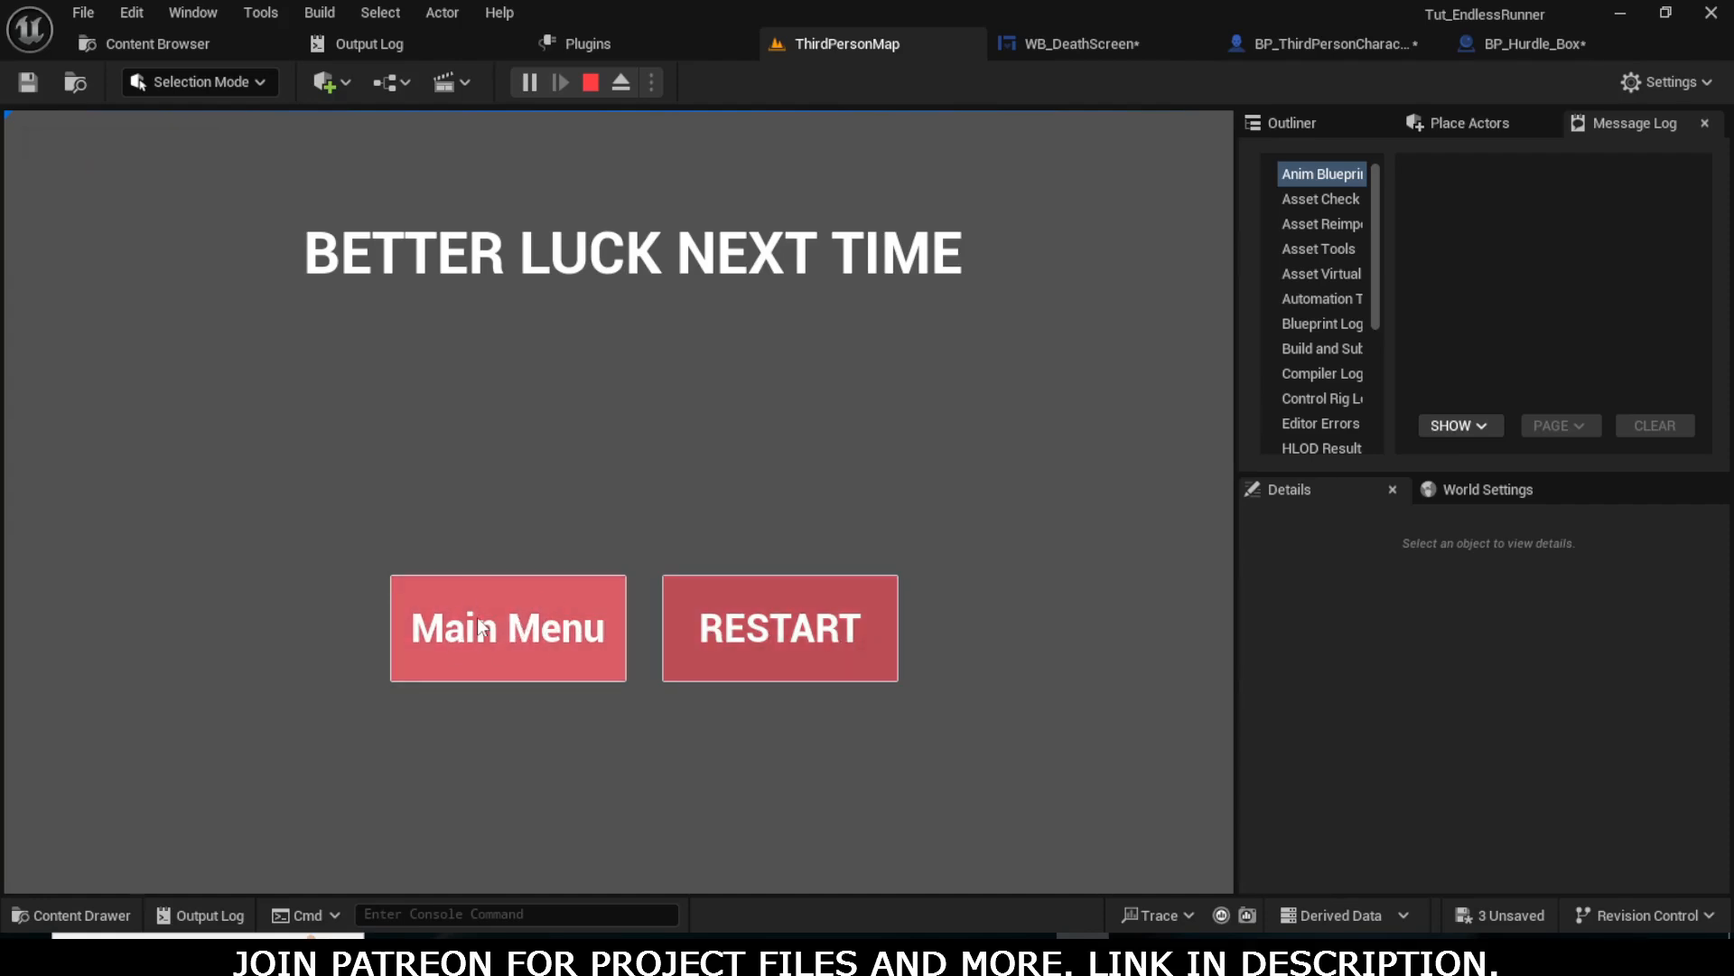
click(506, 632)
click(775, 632)
click(777, 630)
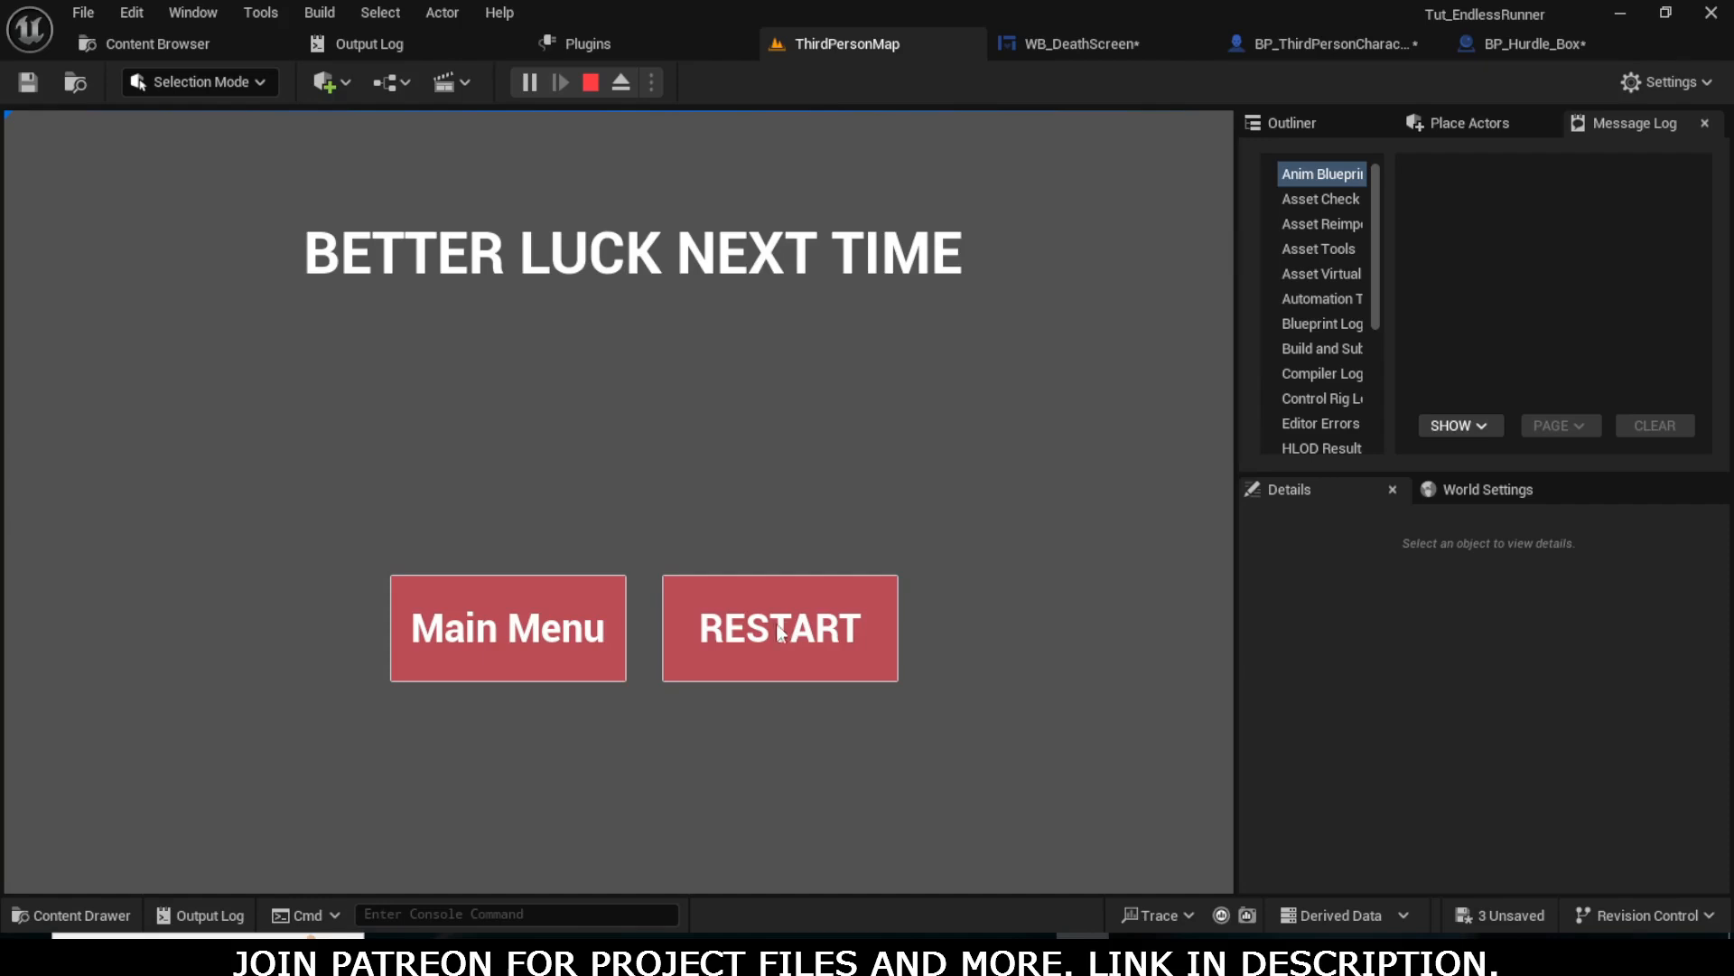
click(776, 626)
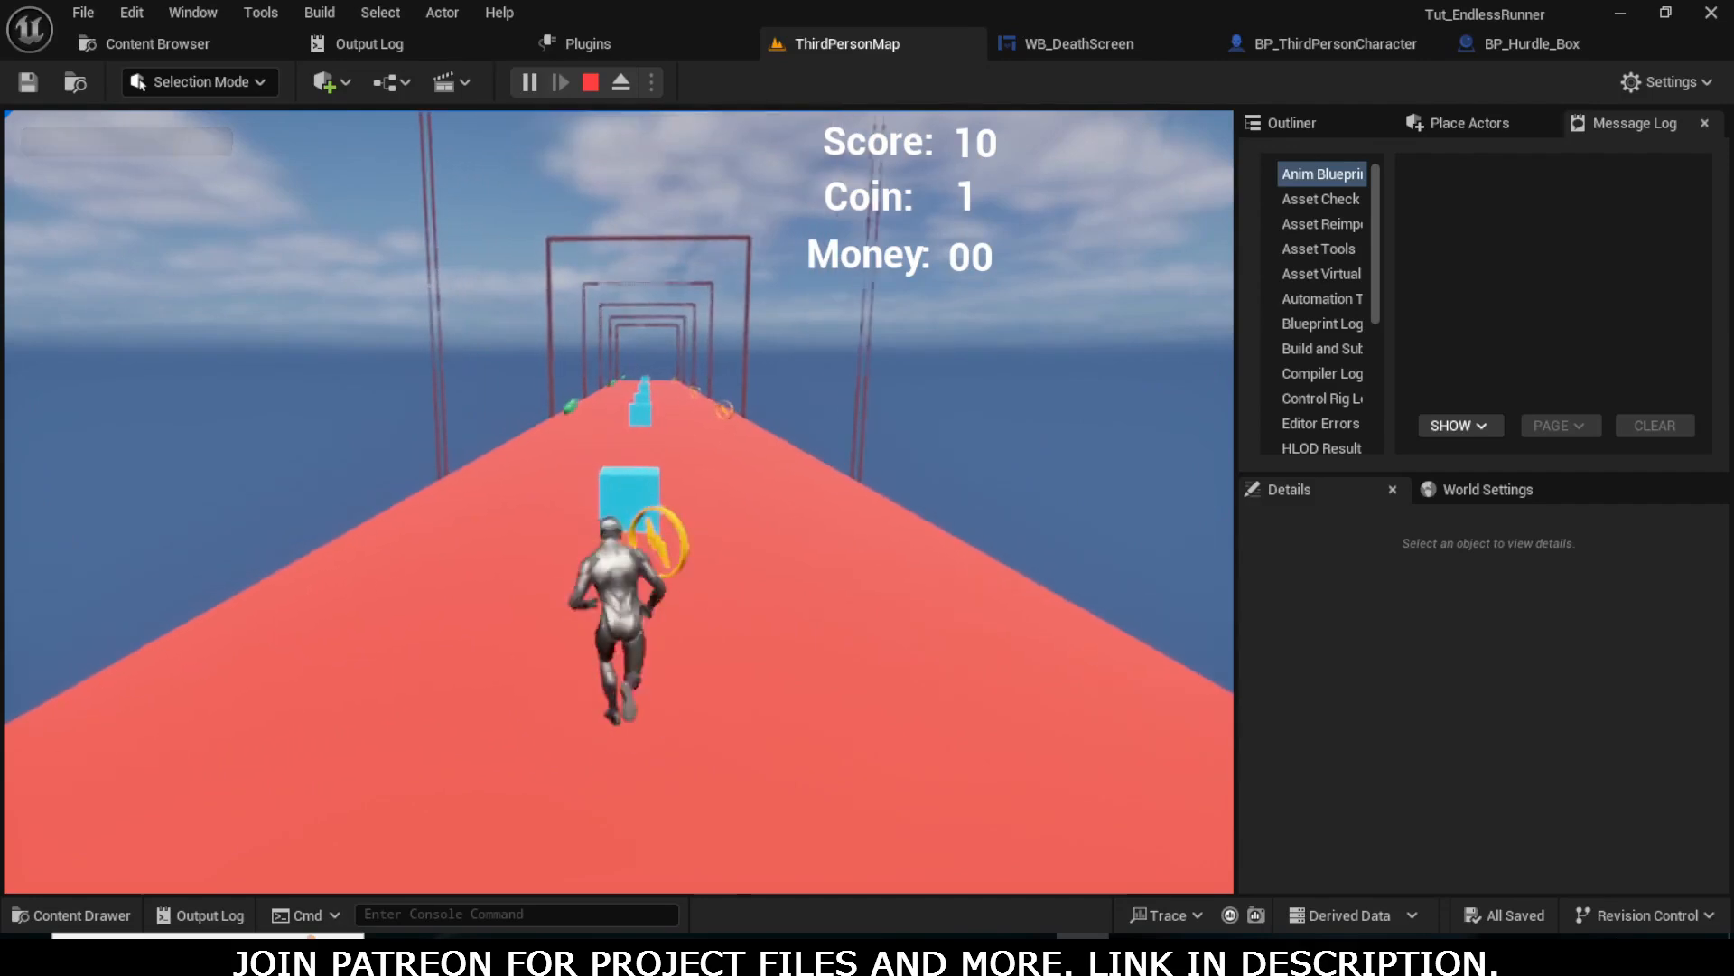
key(a)
key(d)
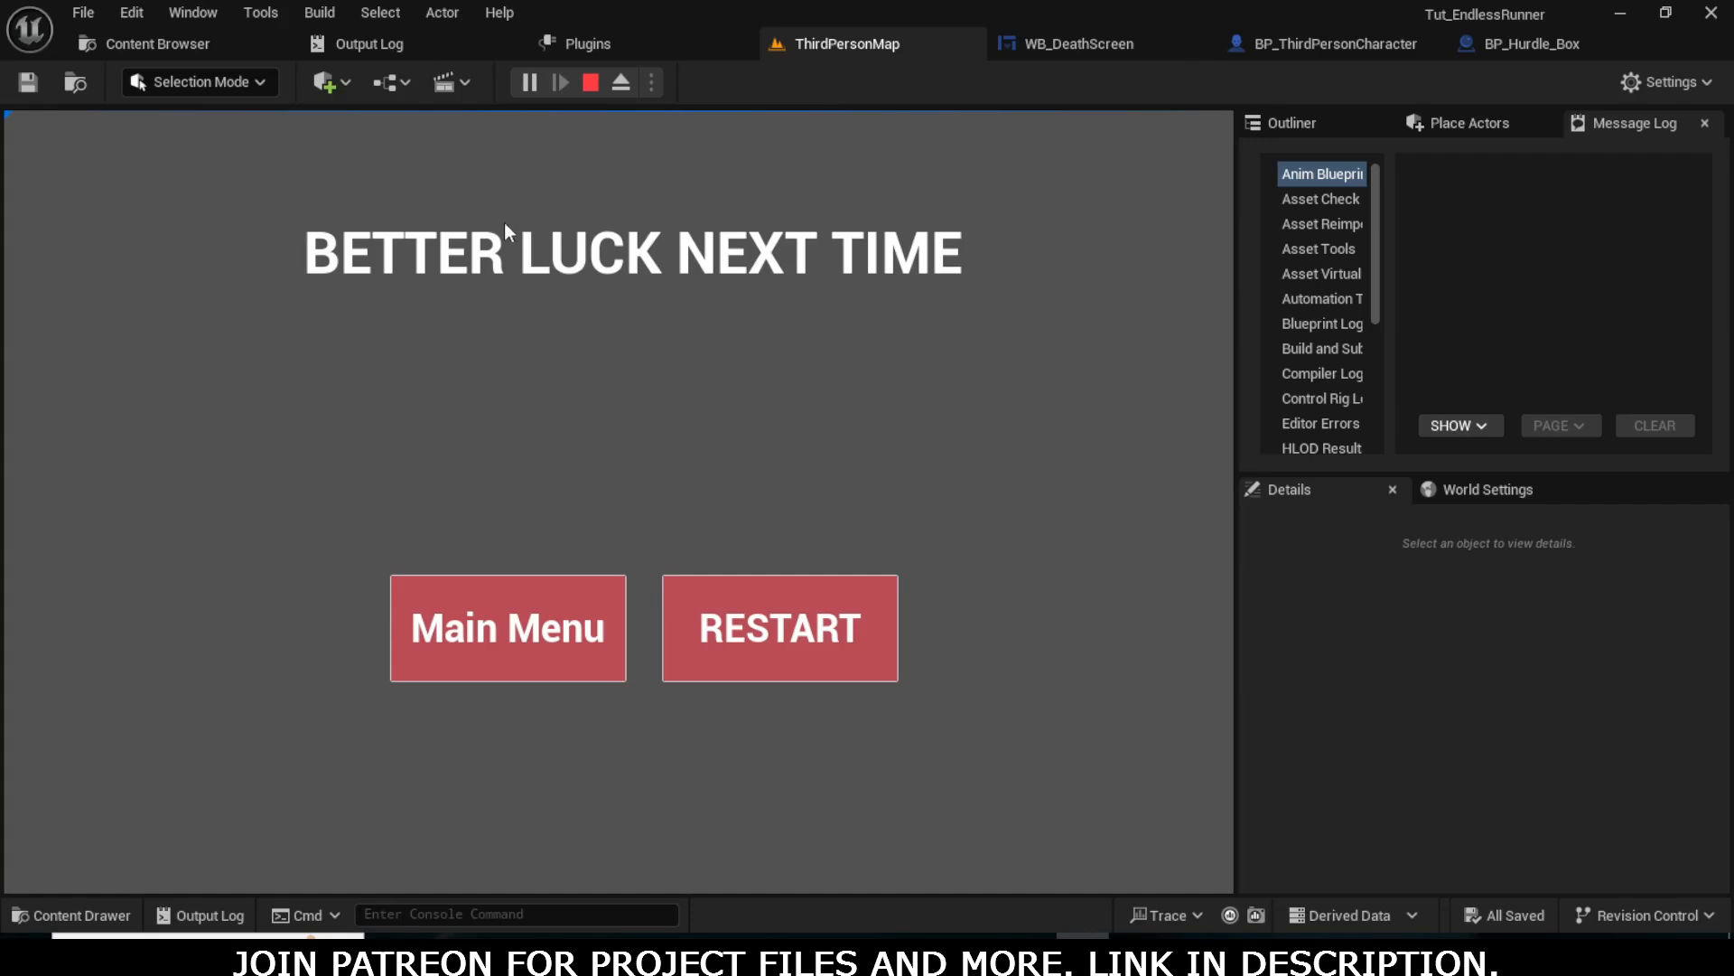
key(Escape)
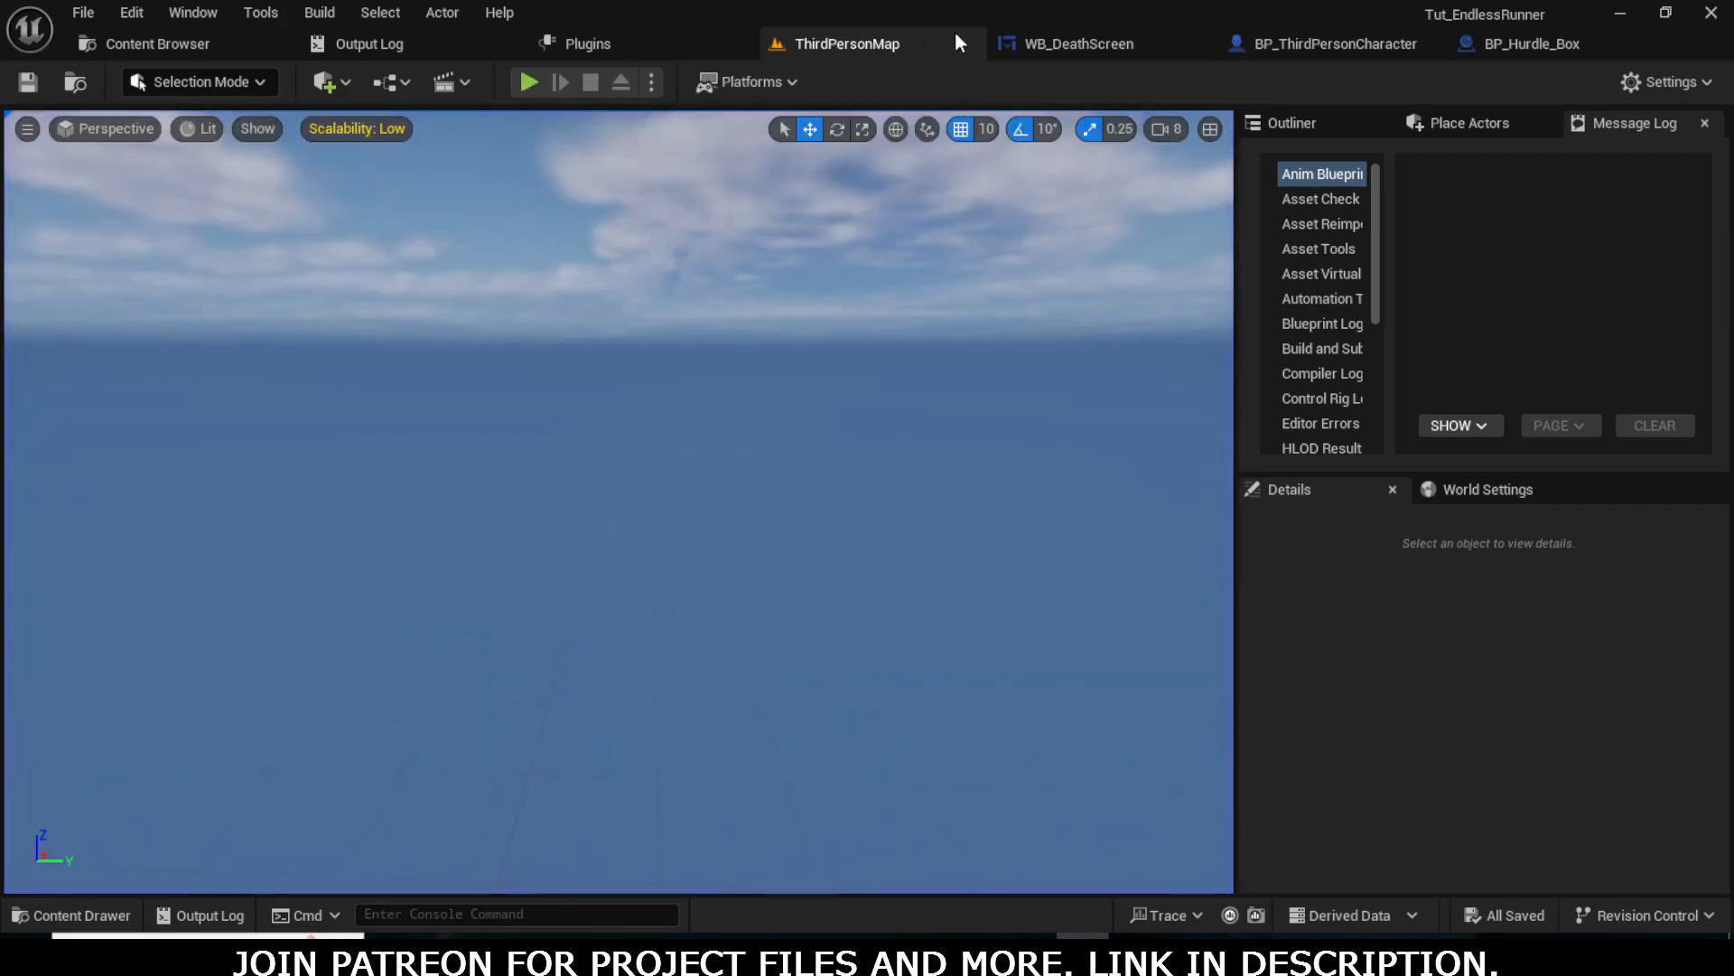
- Disconnect the Delay node in BP_ThirdPersonCharacter, move it aside and connect Add to Viewport directly to Set Game Paused
click(1071, 47)
click(1205, 47)
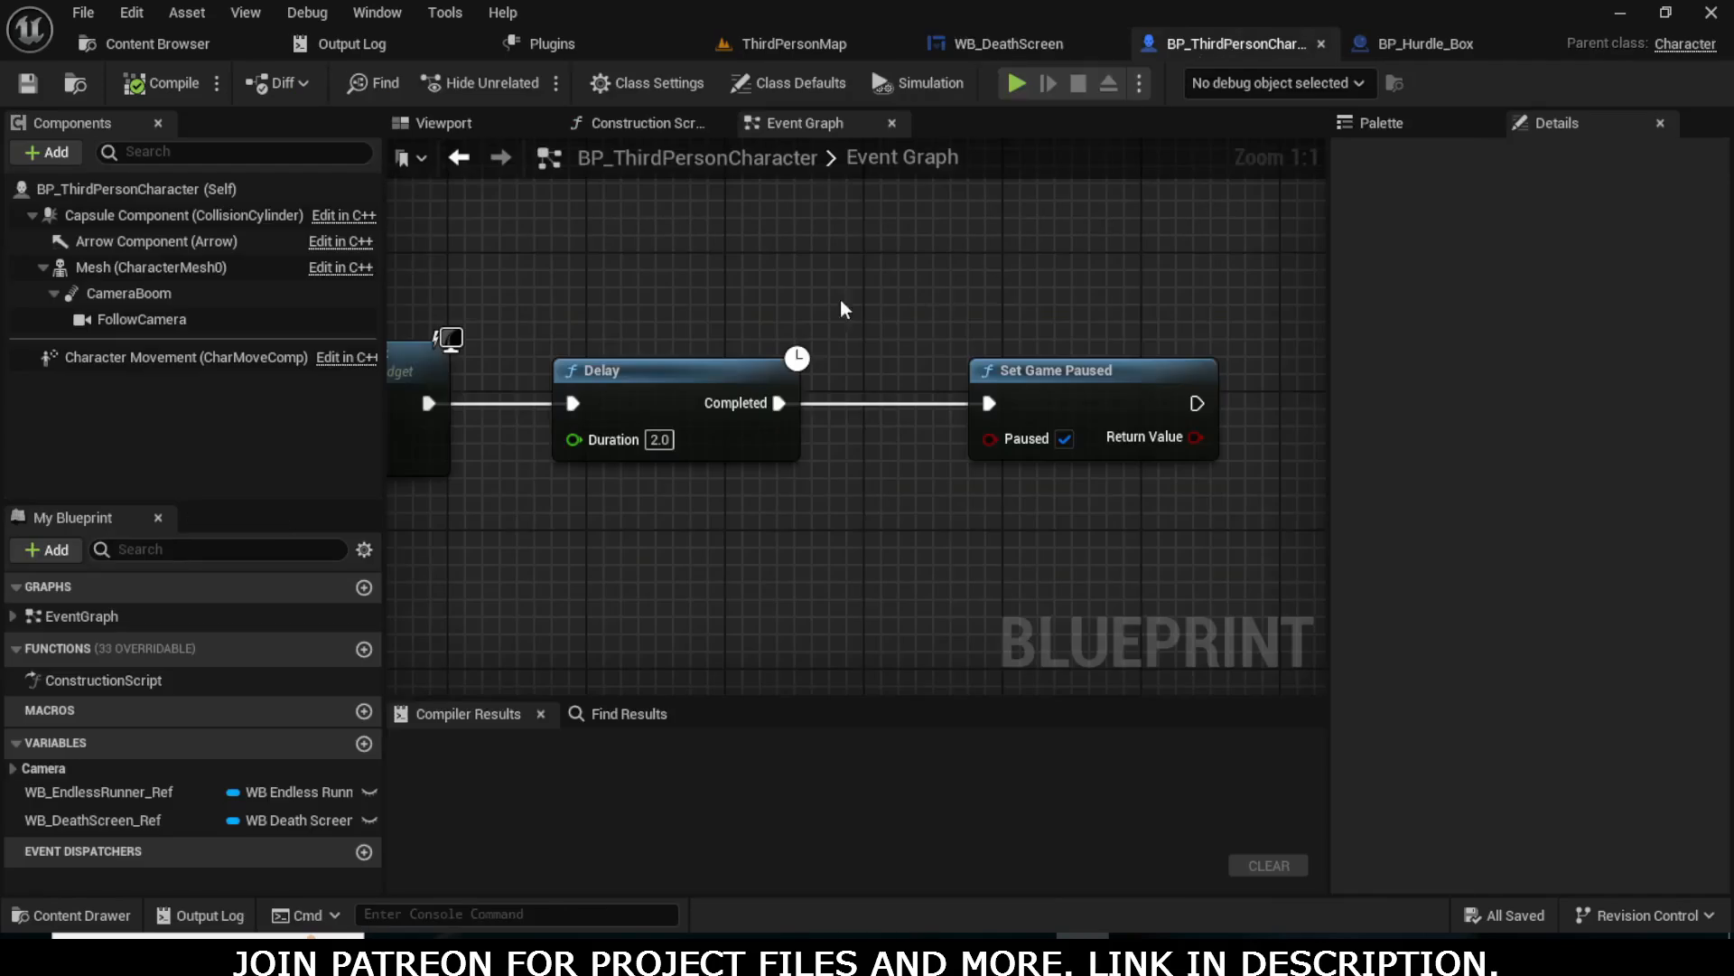
right_drag(677, 371, 840, 333)
right_drag(786, 274, 717, 325)
scroll(693, 306, down, 2)
scroll(693, 307, up, 2)
alt+click(621, 391)
alt+click(797, 393)
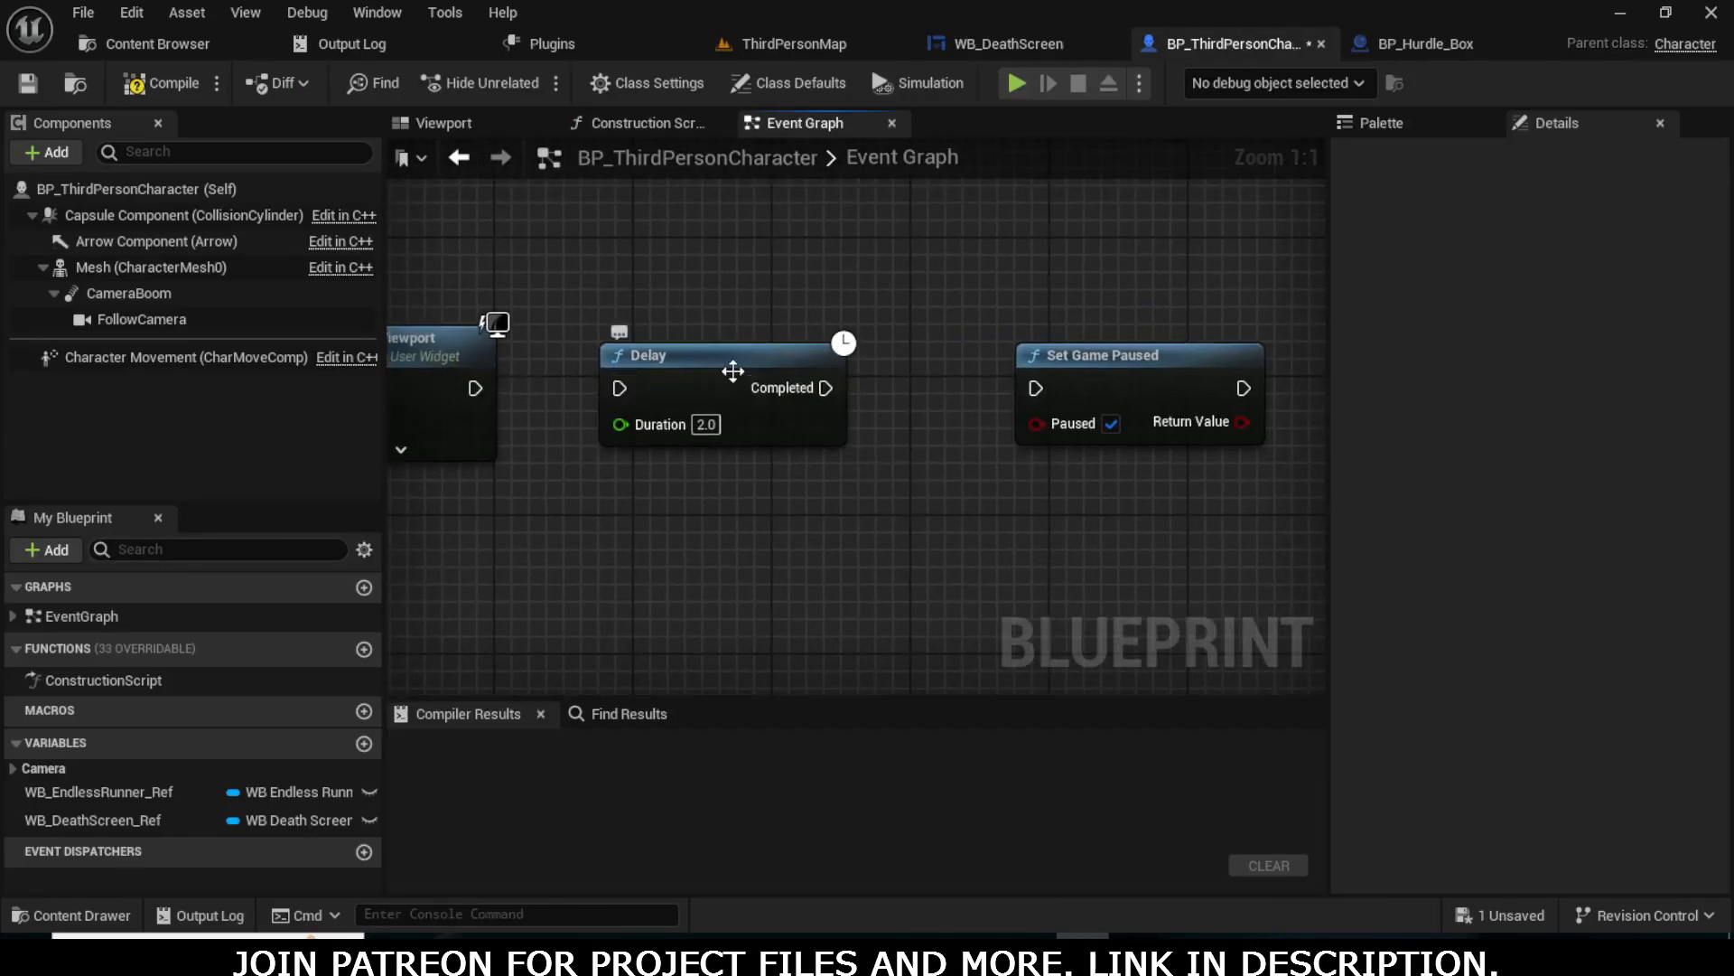
drag(732, 370, 698, 508)
drag(473, 388, 532, 451)
- Bring the Delay node back near Set Simulate Physics and shift the death screen widget nodes away to make room for it
scroll(1095, 349, down, 3)
right_drag(578, 398, 1197, 383)
drag(1200, 425, 906, 438)
scroll(908, 445, down, 2)
right_drag(1006, 282, 774, 289)
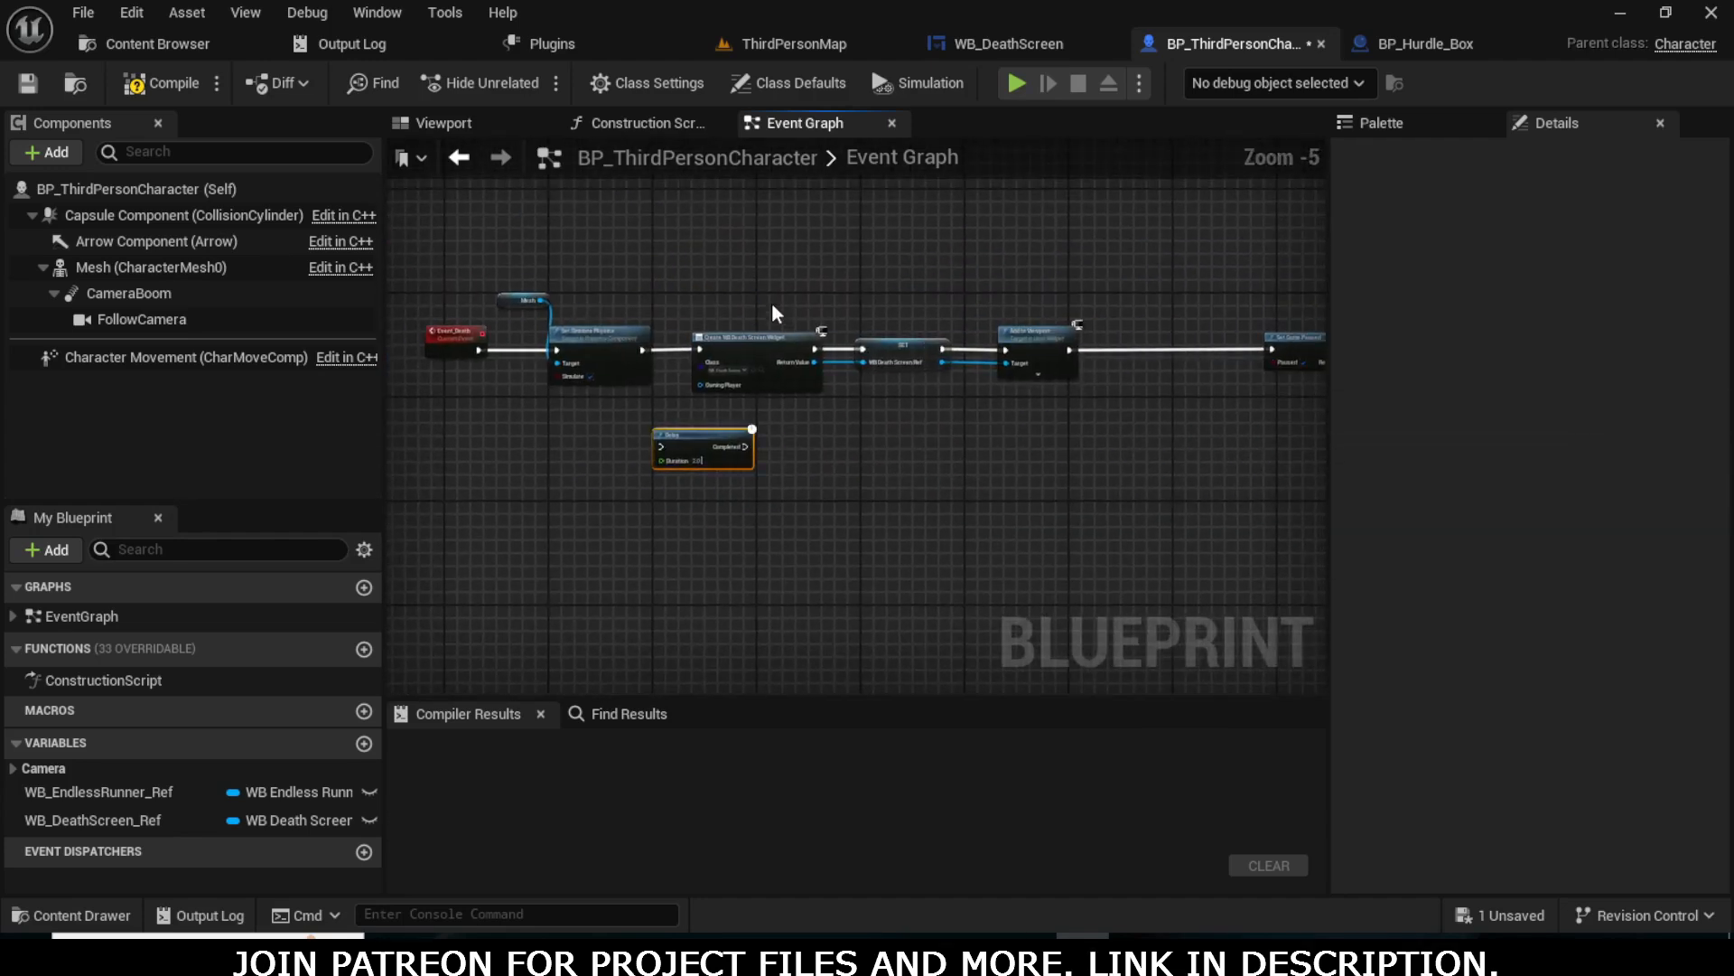
drag(774, 289, 1229, 392)
drag(755, 349, 910, 349)
- Insert the Delay node between Set Simulate Physics and Create WB Death Screen Widget, connecting its execution pins
drag(681, 446, 716, 338)
scroll(687, 352, up, 3)
drag(872, 337, 1053, 338)
scroll(780, 470, up, 2)
right_drag(903, 507, 1035, 561)
- Examine the Event_Death chain node by node, from Set Simulate Physics and Delay through widget creation and Add to Viewport to Set Game Paused
drag(560, 250, 681, 465)
right_drag(788, 434, 528, 498)
drag(555, 246, 795, 625)
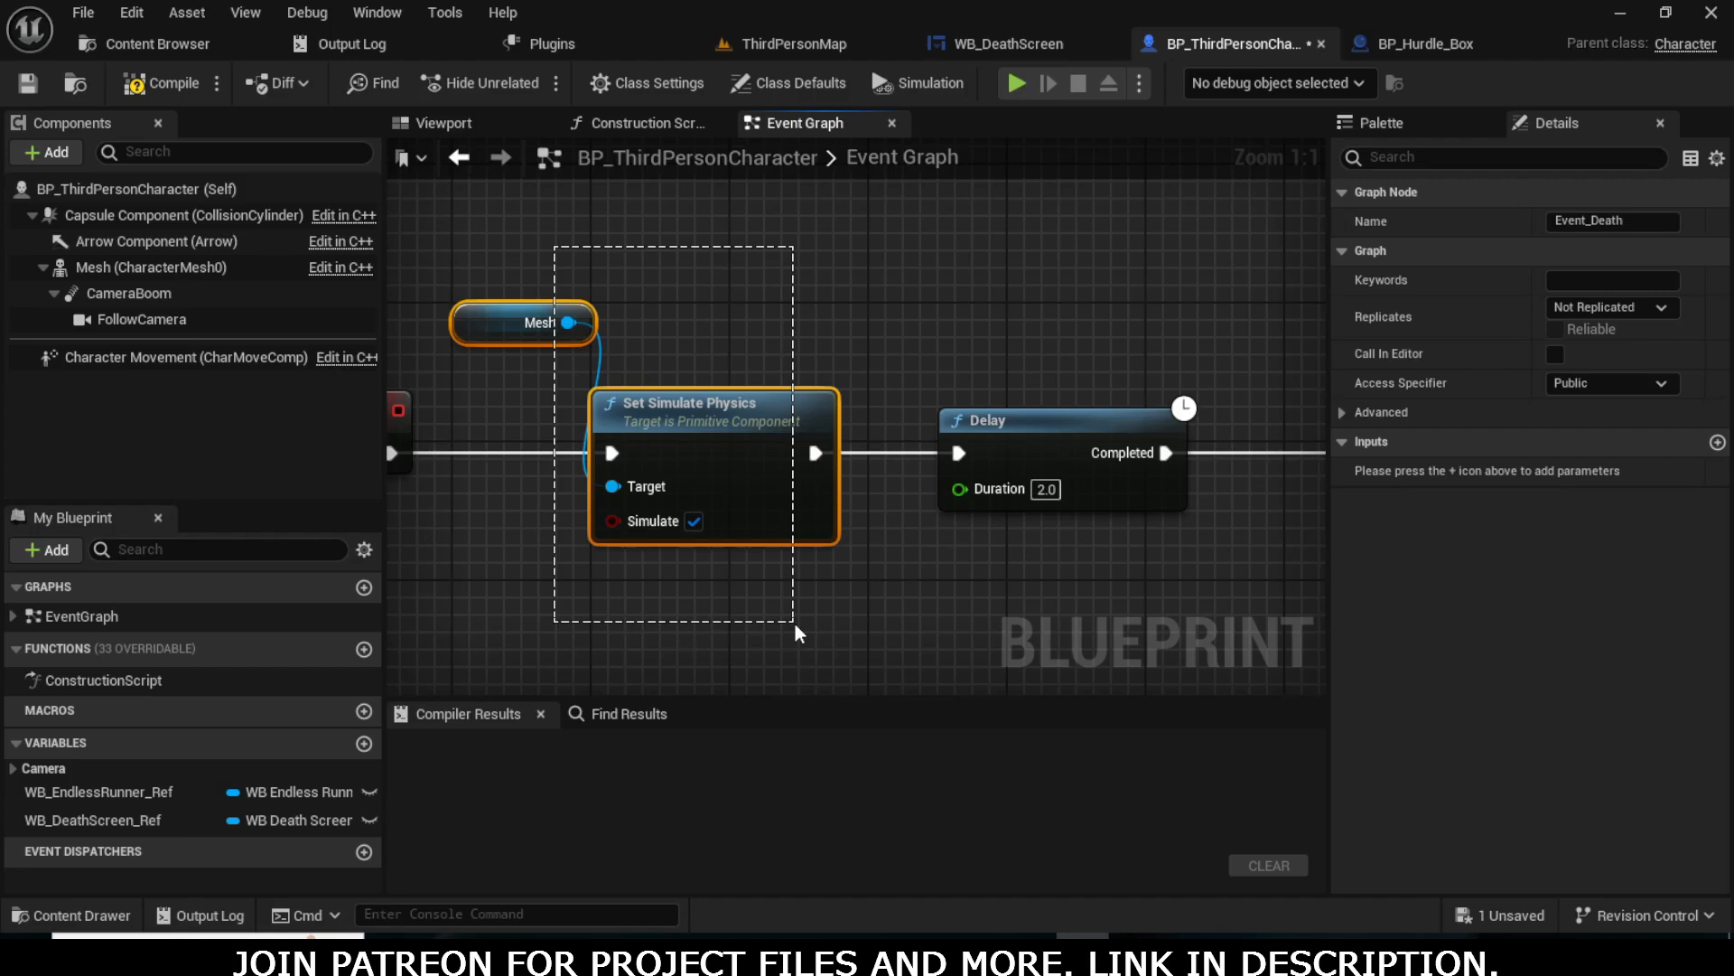
drag(795, 625, 796, 629)
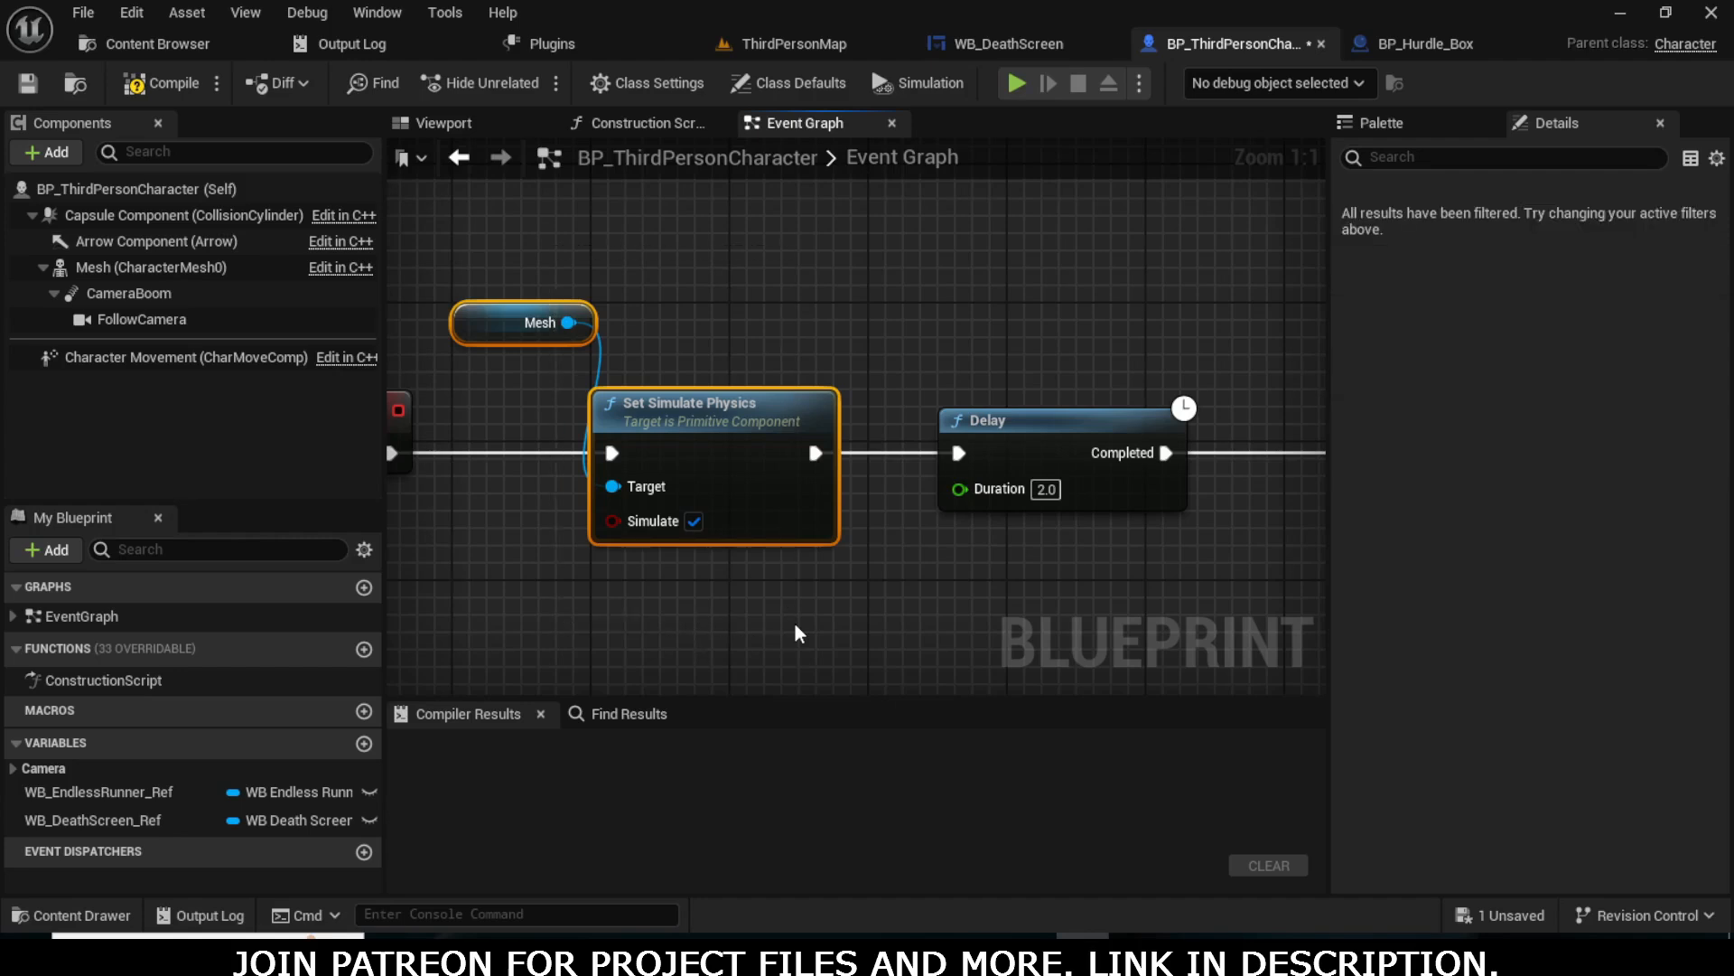
right_drag(1052, 562, 953, 557)
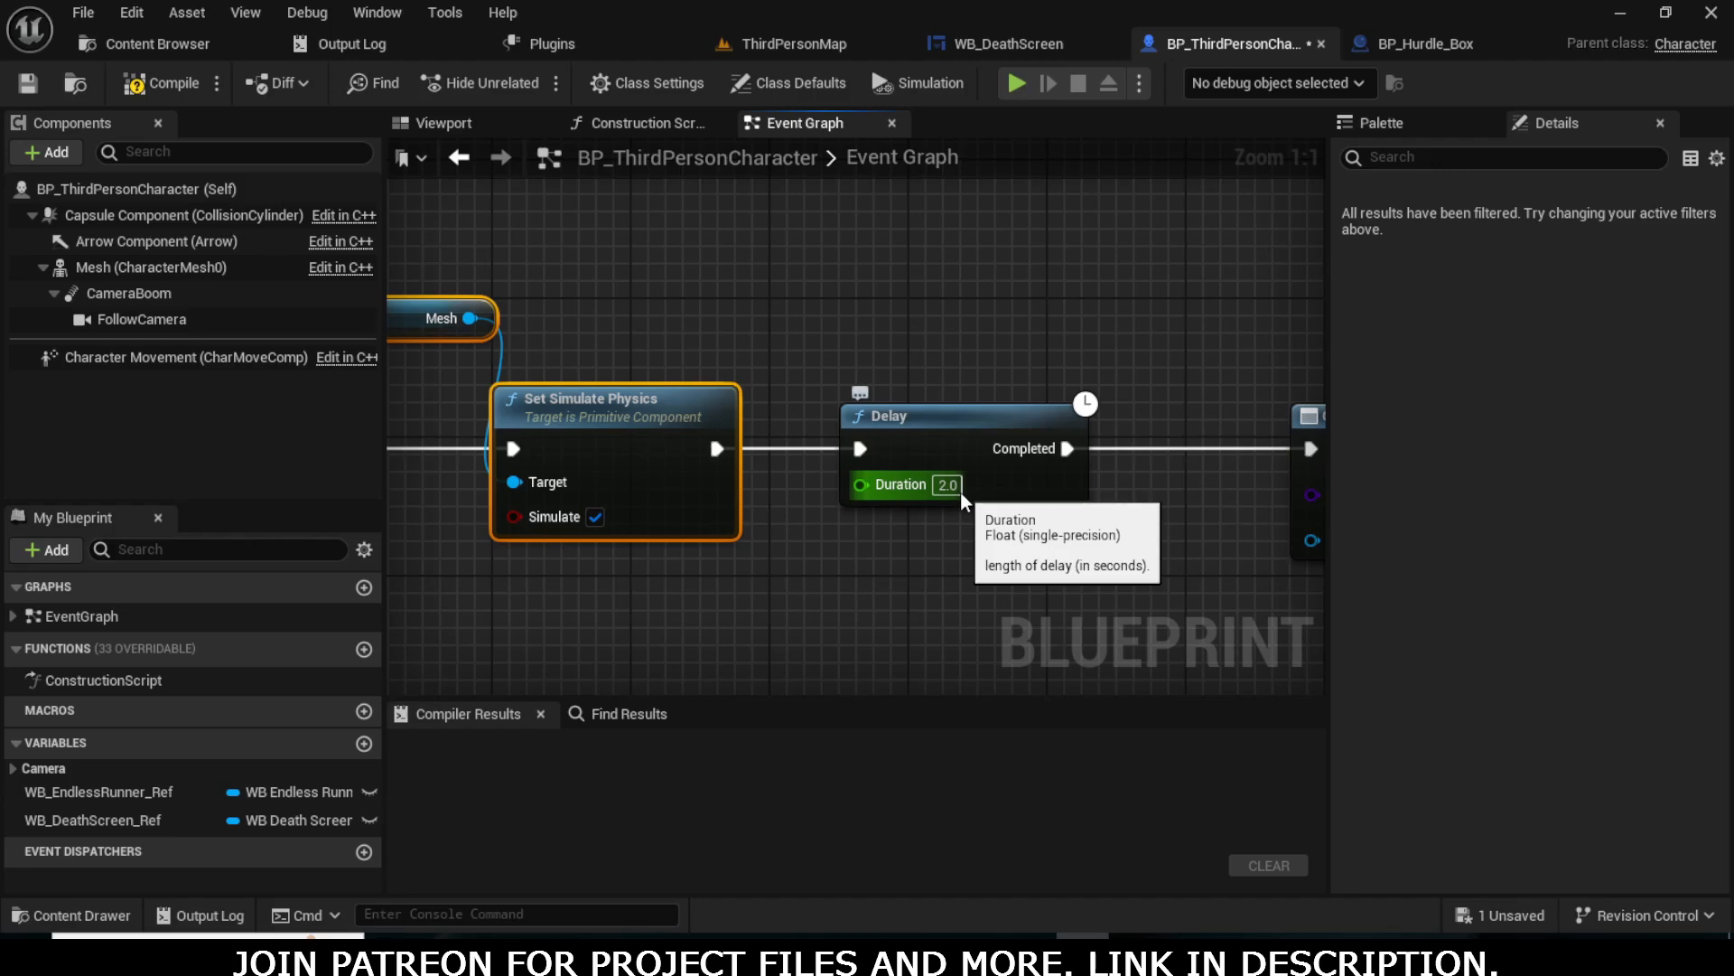
right_drag(1062, 538, 659, 511)
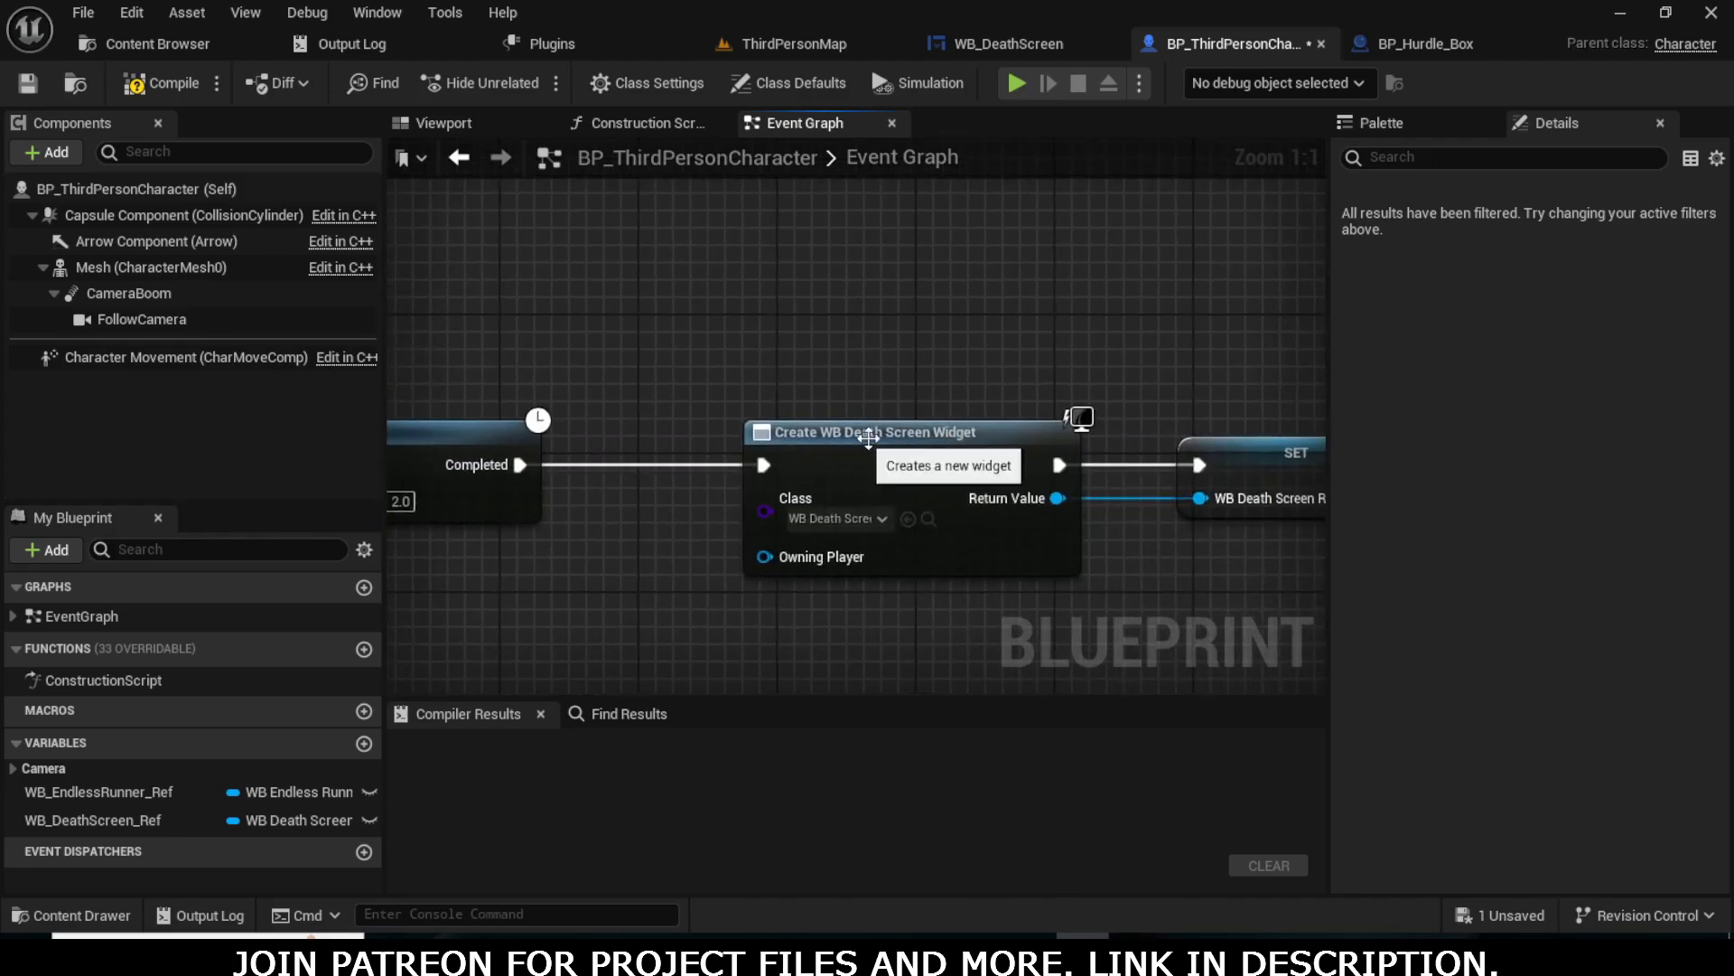
right_drag(869, 438, 736, 412)
drag(706, 322, 884, 513)
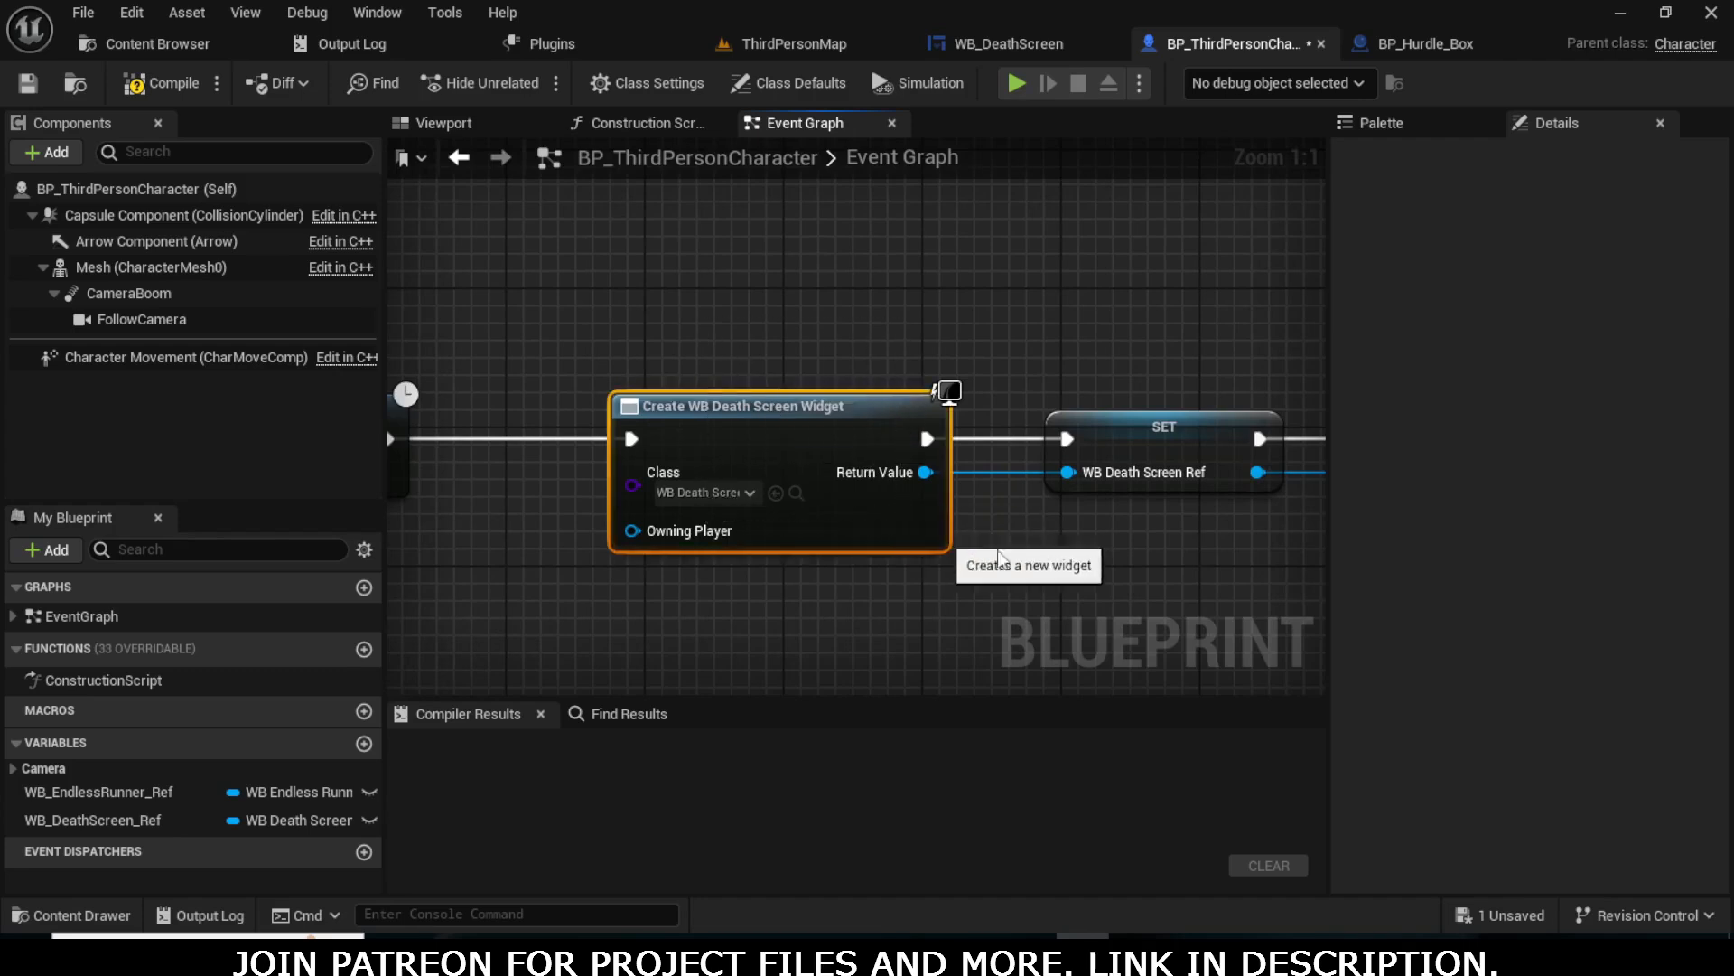
right_drag(998, 556, 391, 576)
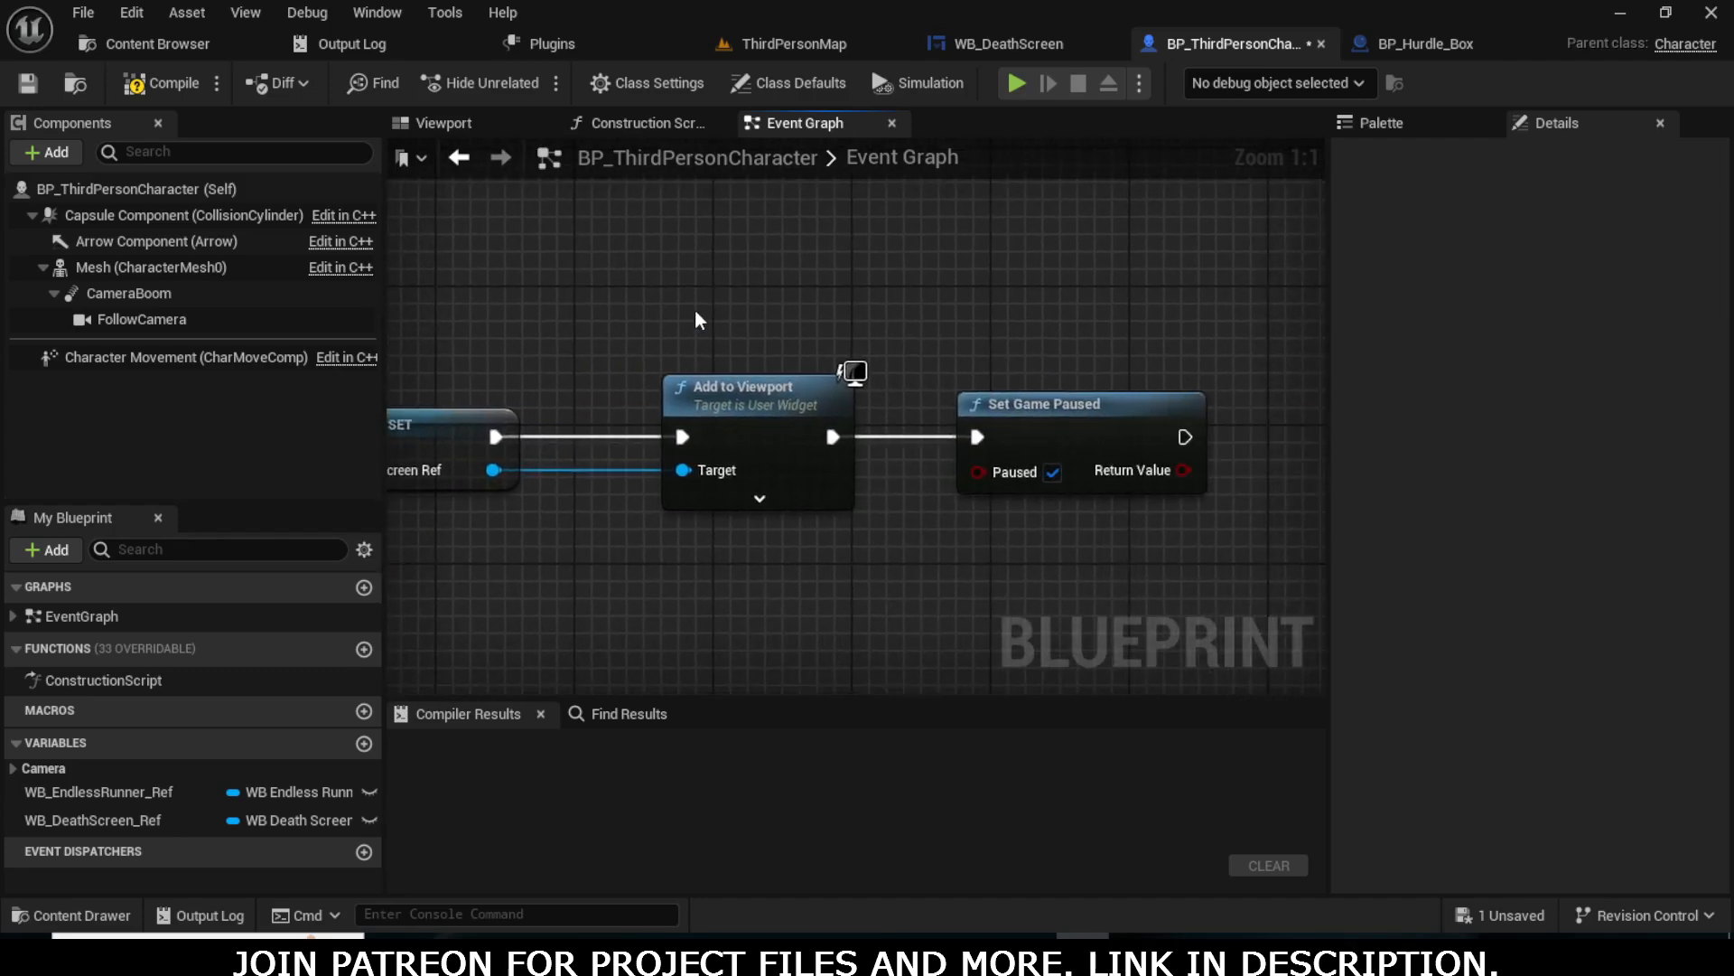
drag(696, 312, 829, 527)
right_drag(979, 541, 858, 552)
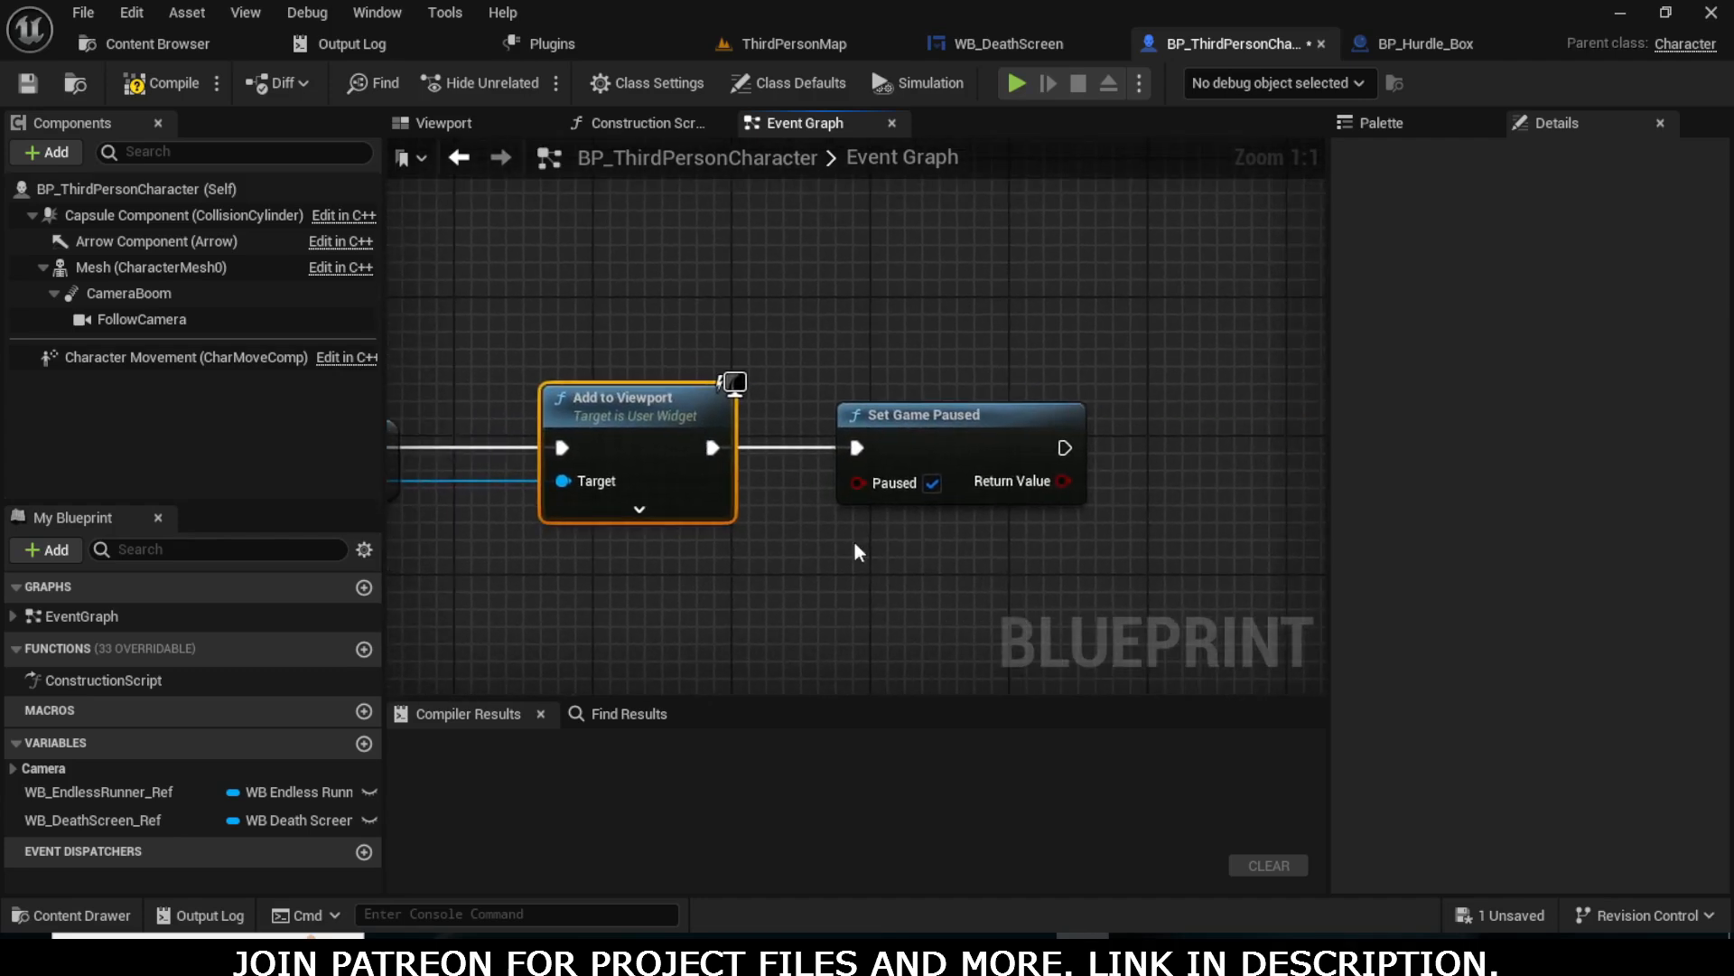
drag(832, 343, 1121, 549)
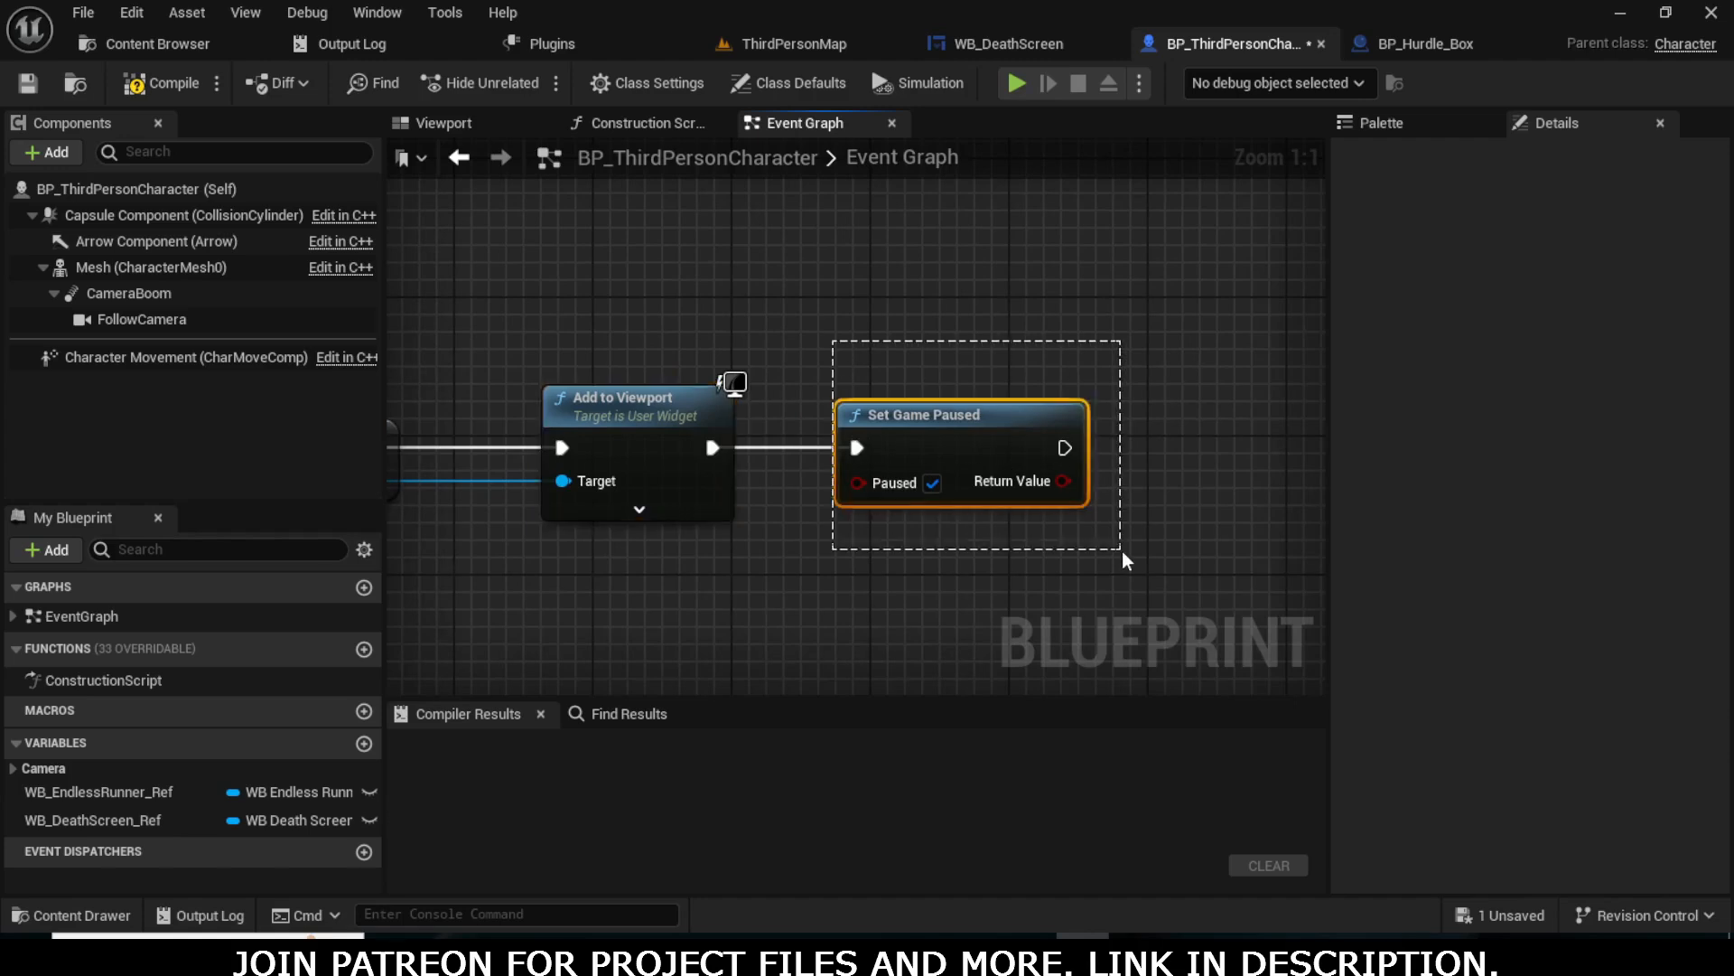
- Play-test ThirdPersonMap with the delay before the death screen, try RESTART, stop the session and return to the WB_DeathScreen designer
click(768, 43)
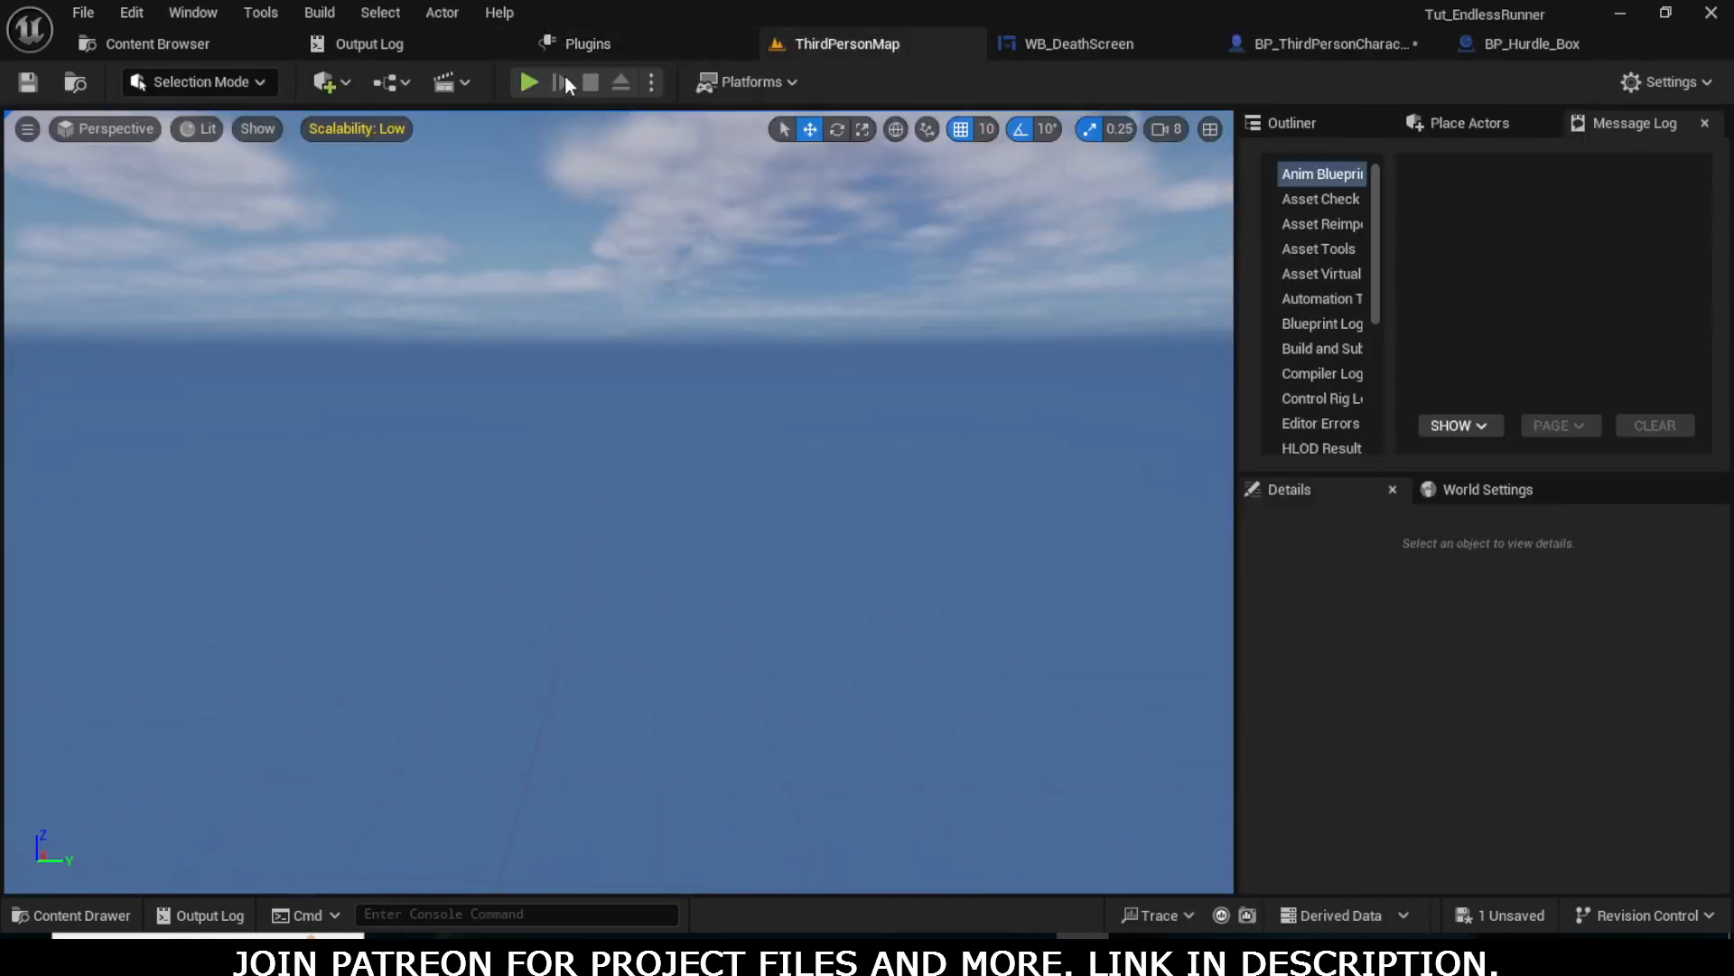
click(530, 83)
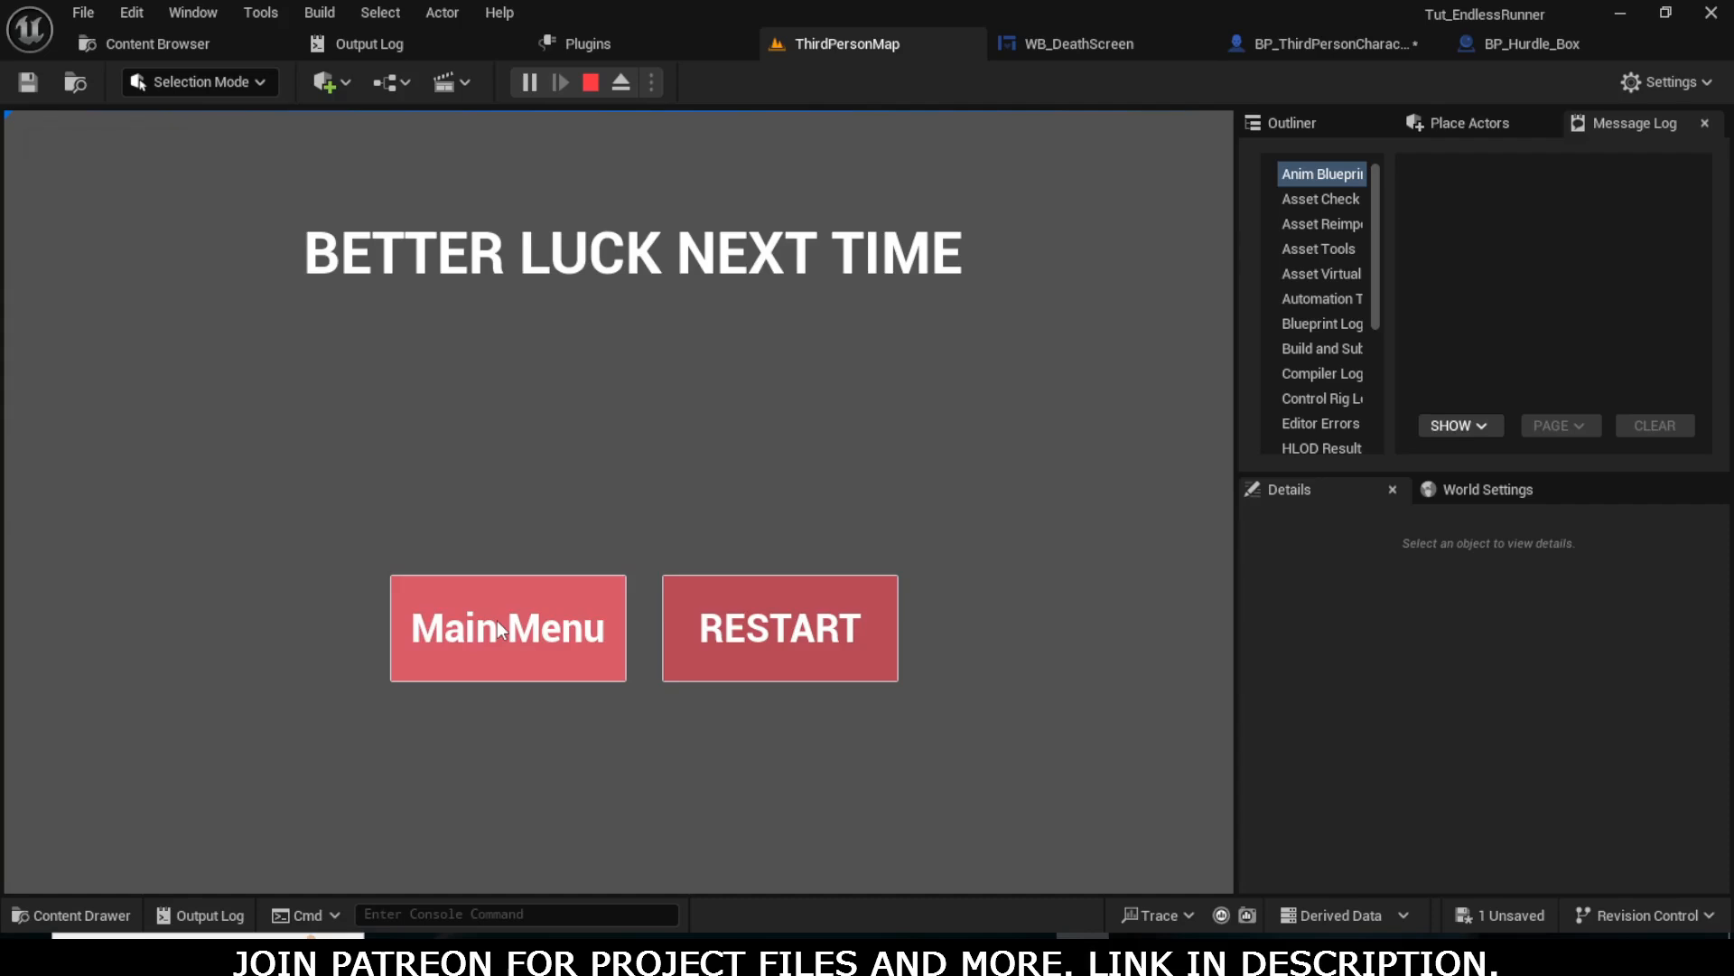
click(818, 632)
key(Escape)
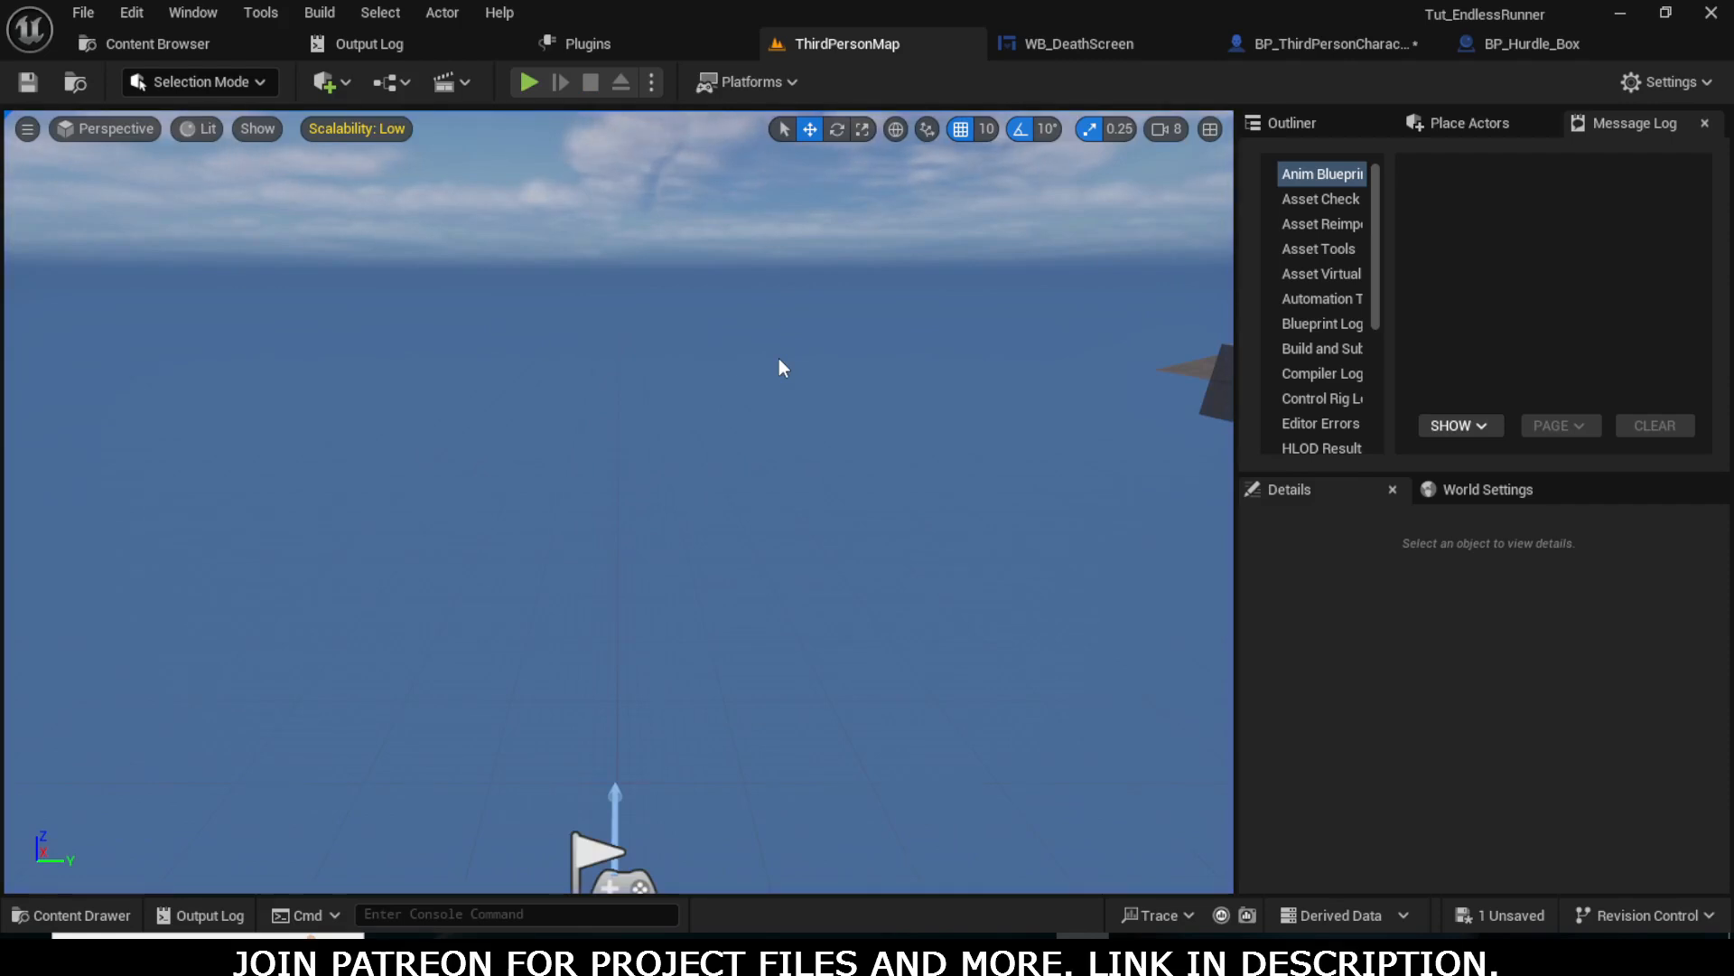
click(1071, 43)
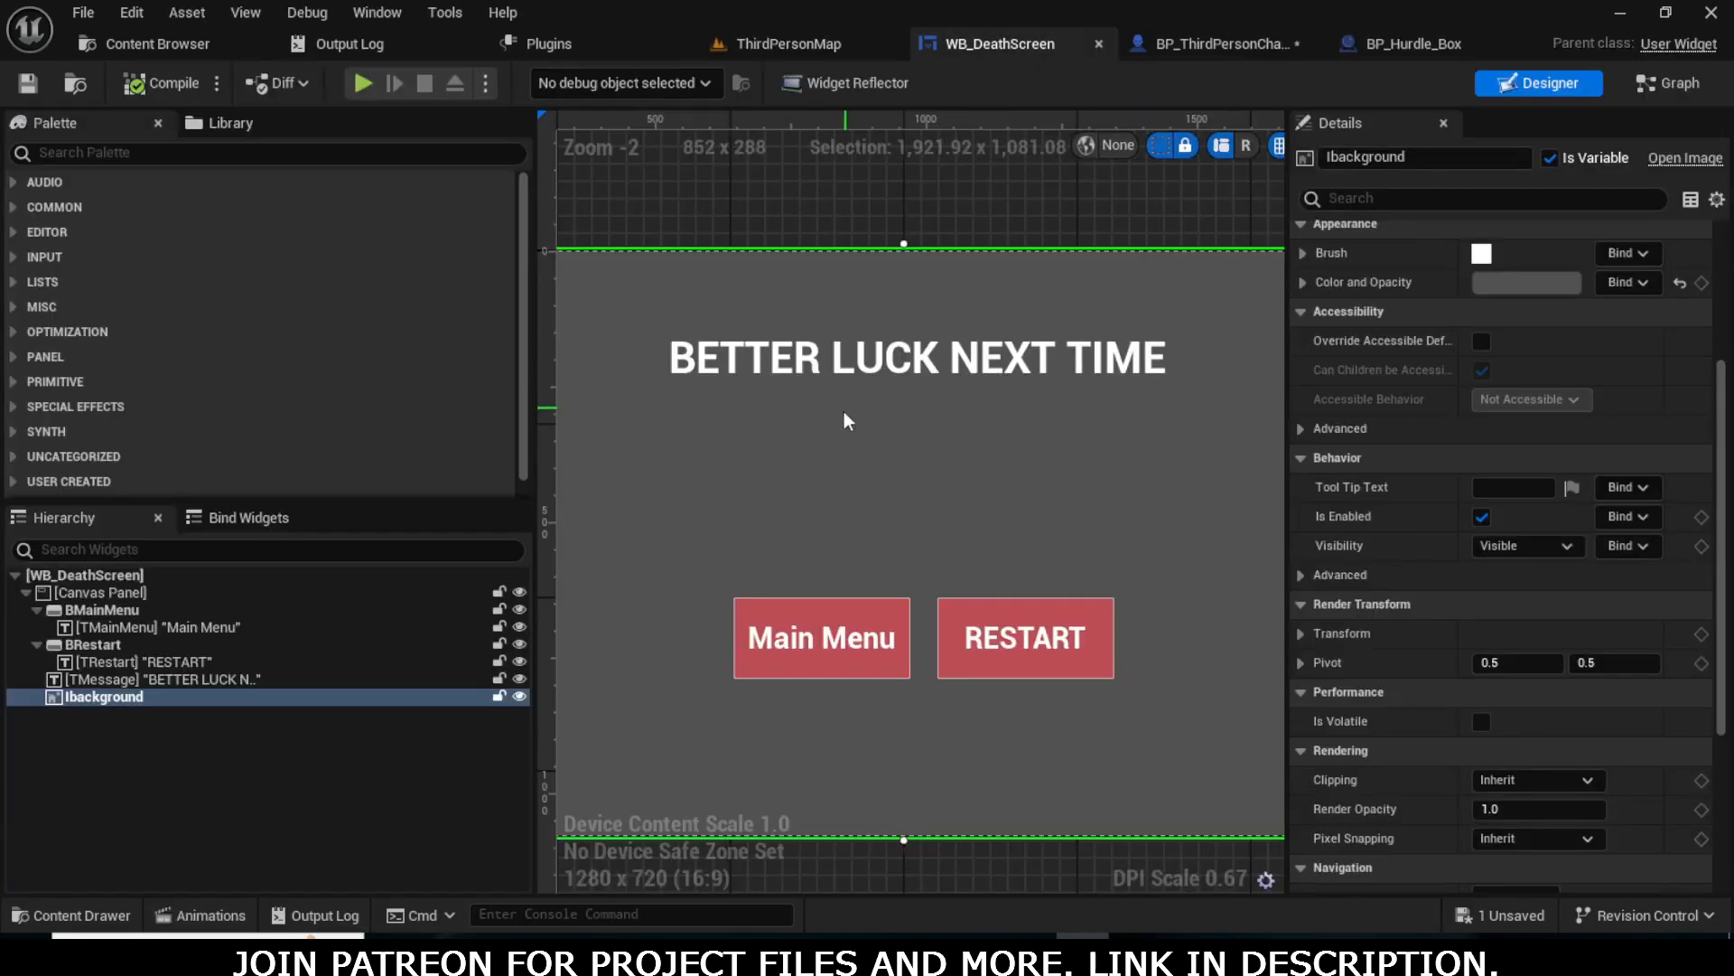